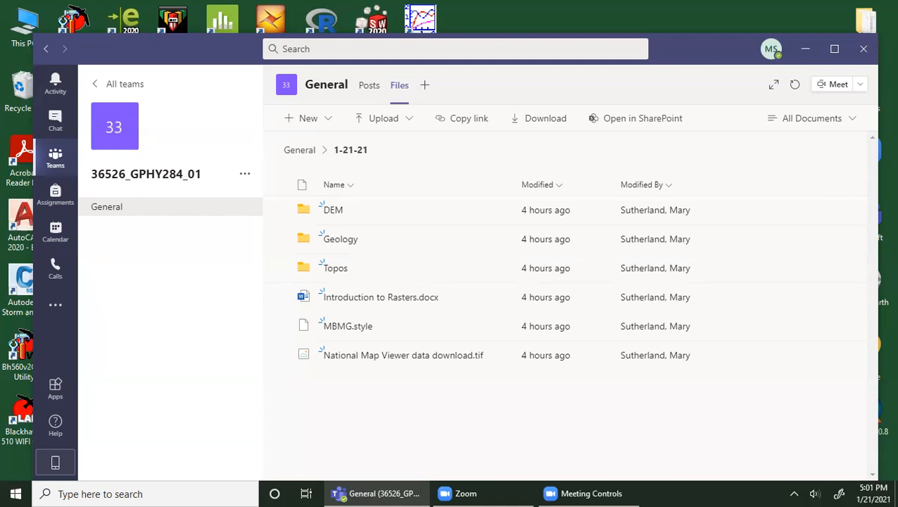
Minimize Teams, open the 1-21-21 folder on the desktop and look over its subfolders and files.
{"action": "left_click", "coordinate": [807, 54]}
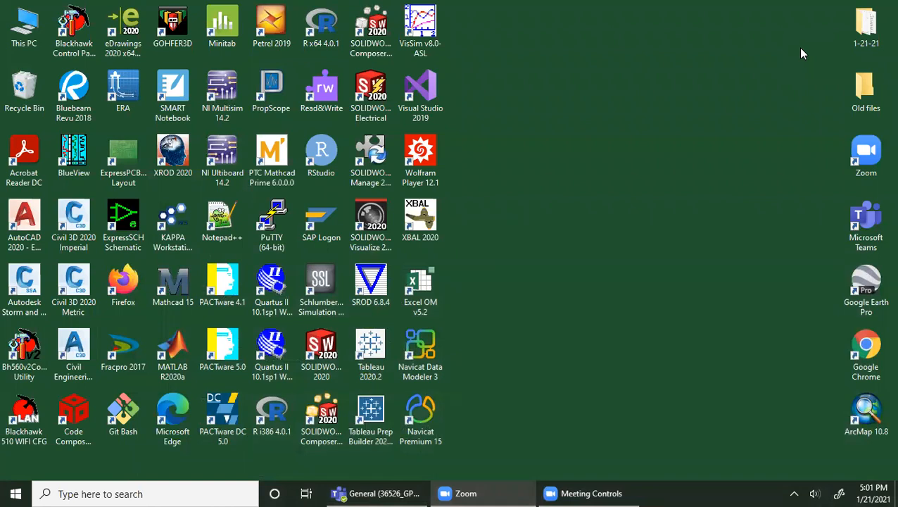
{"action": "double_click", "coordinate": [866, 25]}
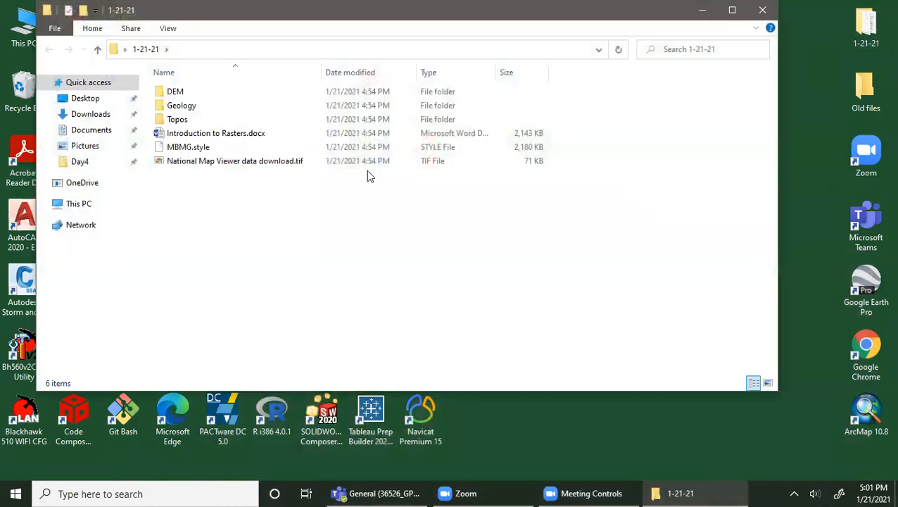
{"action": "left_click", "coordinate": [179, 94]}
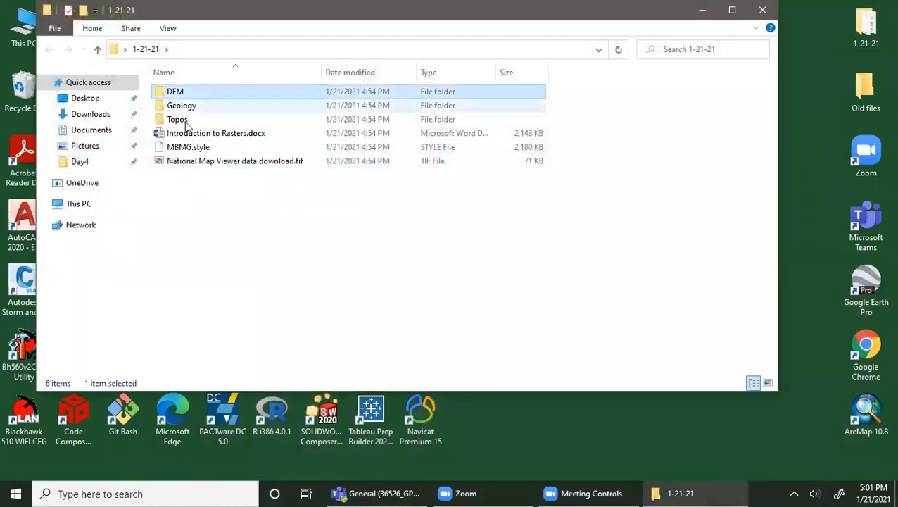
{"action": "left_click", "coordinate": [185, 119]}
{"action": "left_click", "coordinate": [215, 232]}
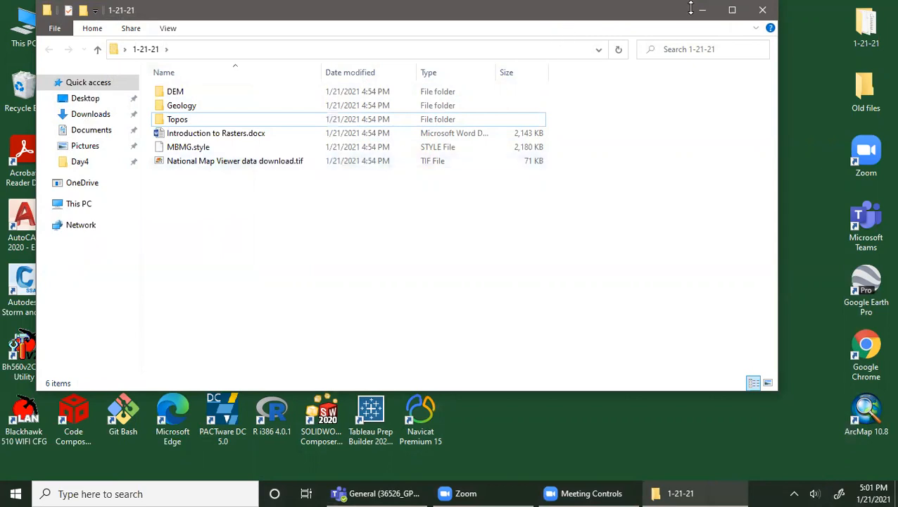
{"action": "left_click", "coordinate": [842, 60]}
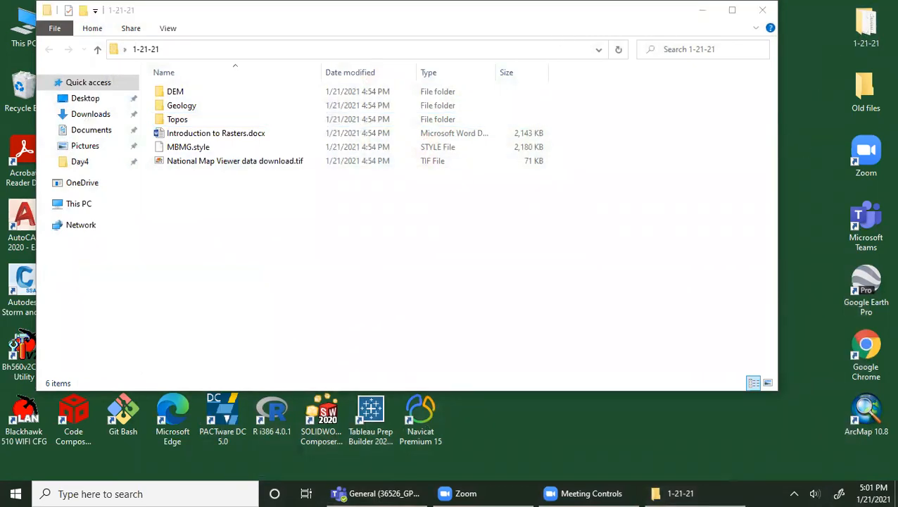
Launch ArcMap 10.8, dismiss the Getting Started dialog and show the Catalog.
{"action": "double_click", "coordinate": [866, 415]}
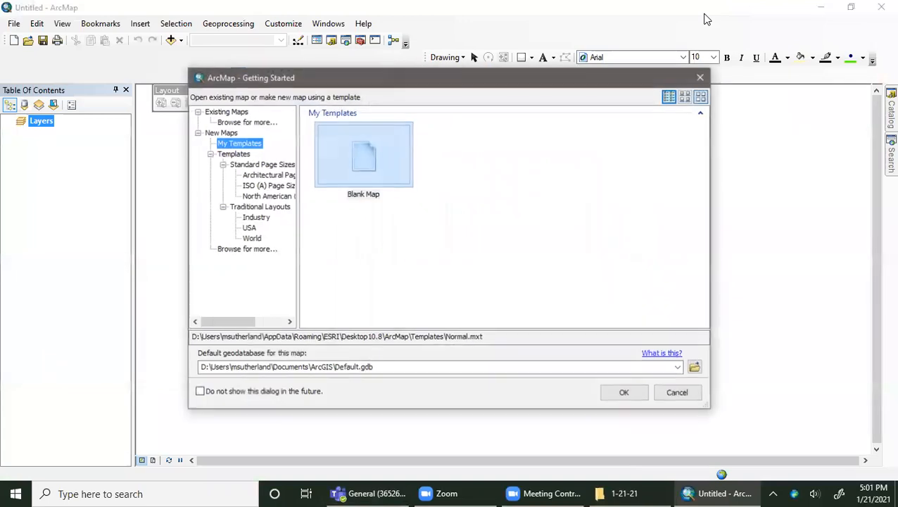
{"action": "left_click", "coordinate": [704, 77]}
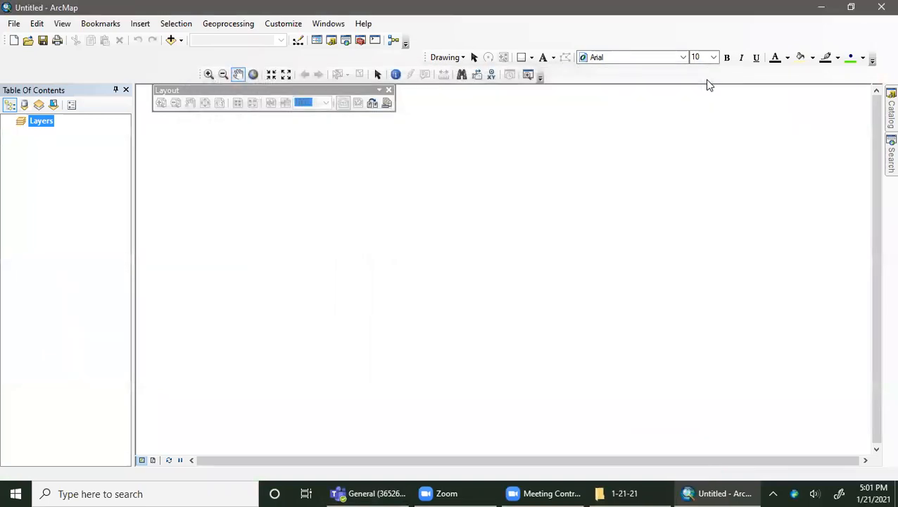
{"action": "left_click", "coordinate": [890, 111]}
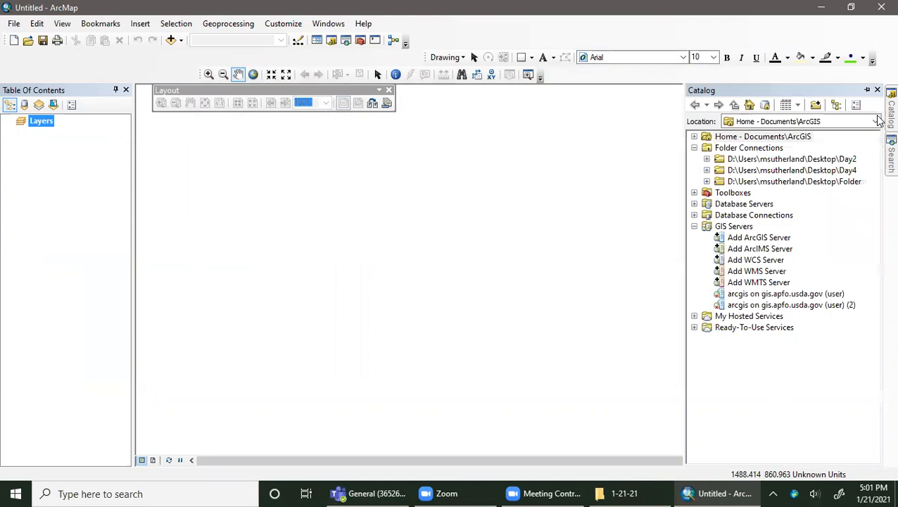
Disconnect the existing Day2, Day4 and Folder connections from the Catalog's Folder Connections.
{"action": "right_click", "coordinate": [738, 173]}
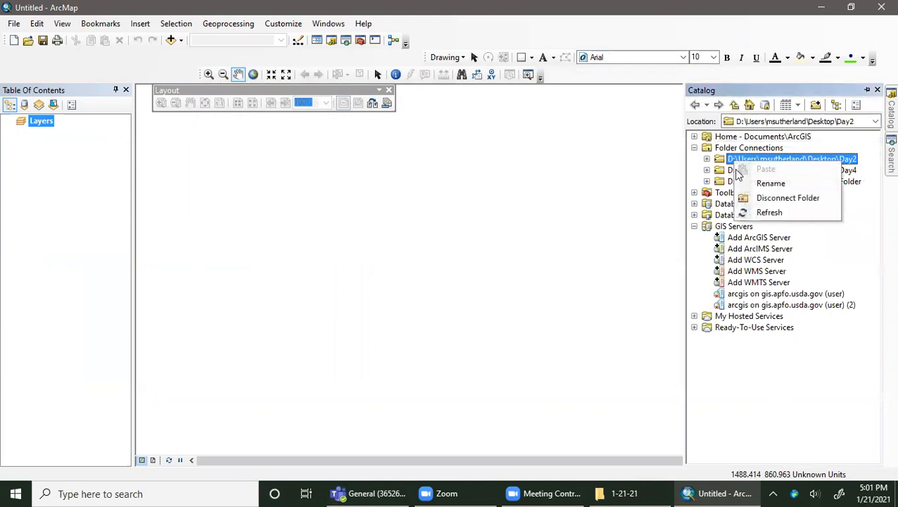
{"action": "left_click", "coordinate": [774, 197]}
{"action": "right_click", "coordinate": [792, 160]}
{"action": "left_click", "coordinate": [816, 197]}
{"action": "right_click", "coordinate": [797, 156]}
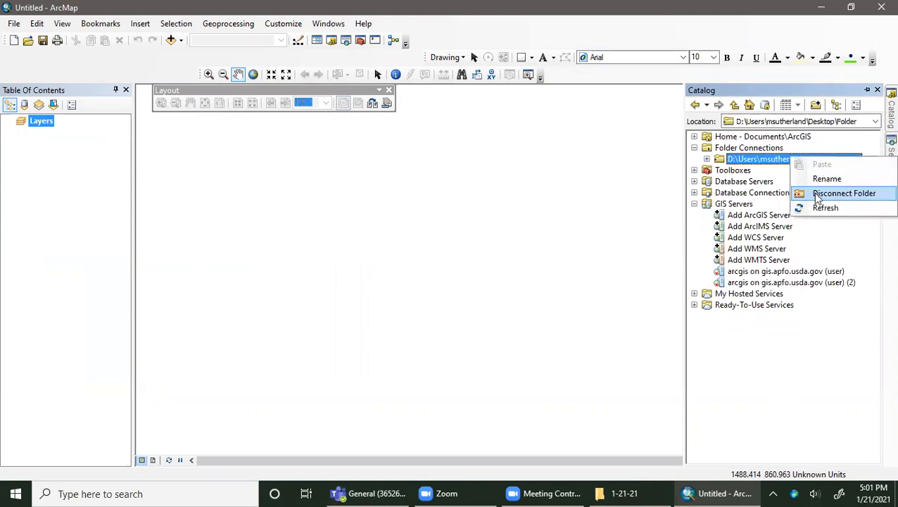
{"action": "left_click", "coordinate": [815, 195]}
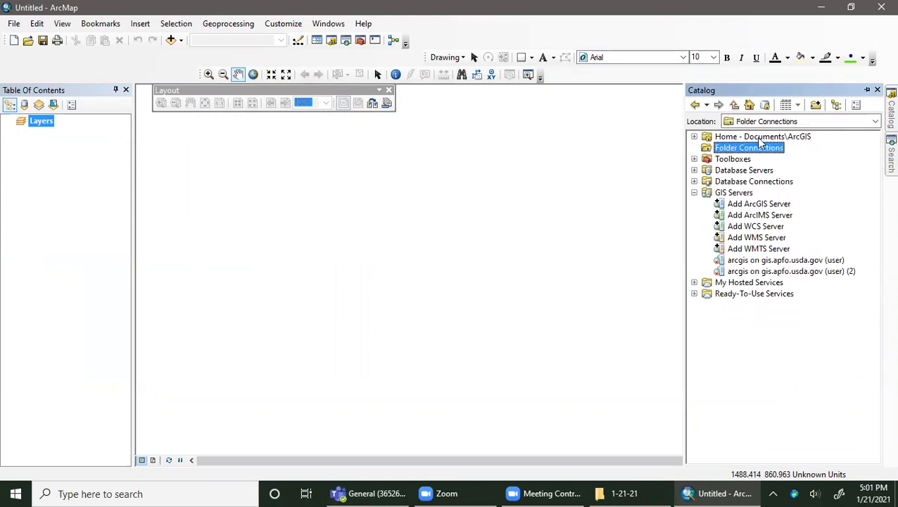
Add a folder connection to the 1-21-21 folder on the desktop.
{"action": "left_click", "coordinate": [816, 106]}
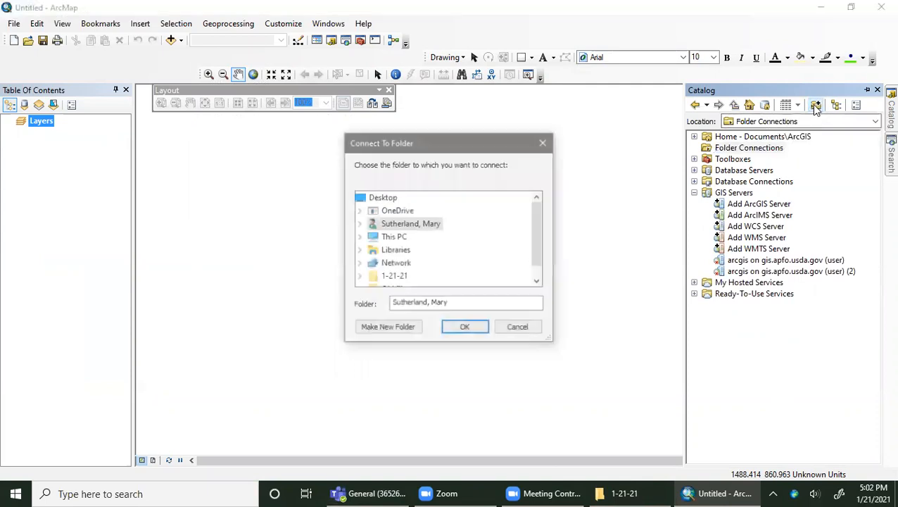
{"action": "left_click", "coordinate": [393, 200]}
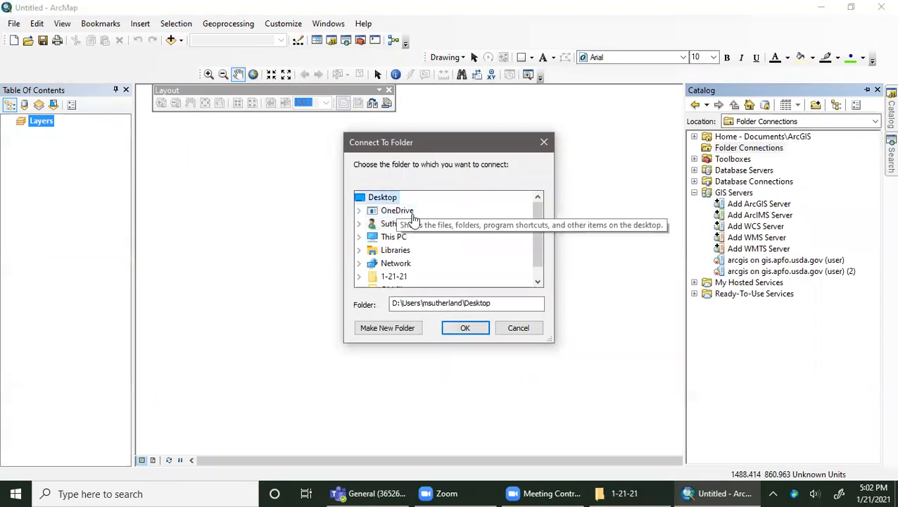
{"action": "scroll", "coordinate": [451, 232], "scroll_direction": "down", "scroll_amount": 1}
{"action": "left_click", "coordinate": [400, 265]}
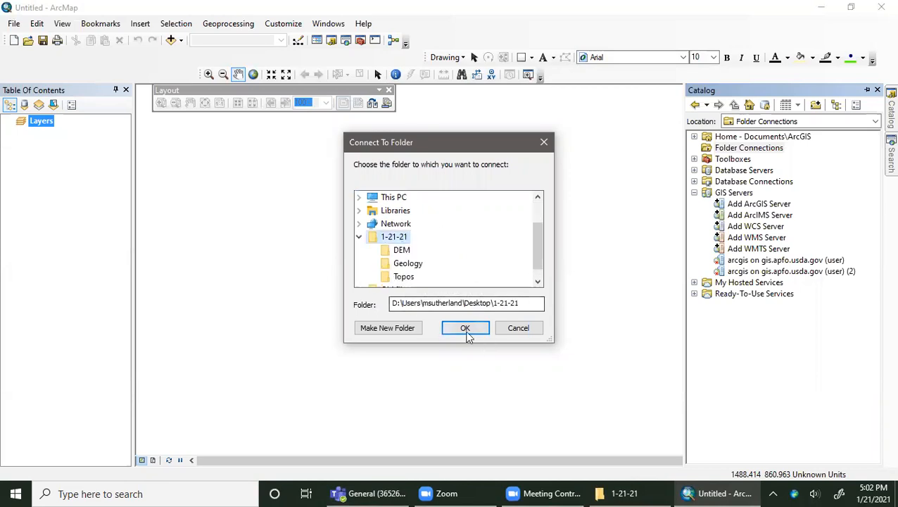
{"action": "left_click", "coordinate": [464, 329]}
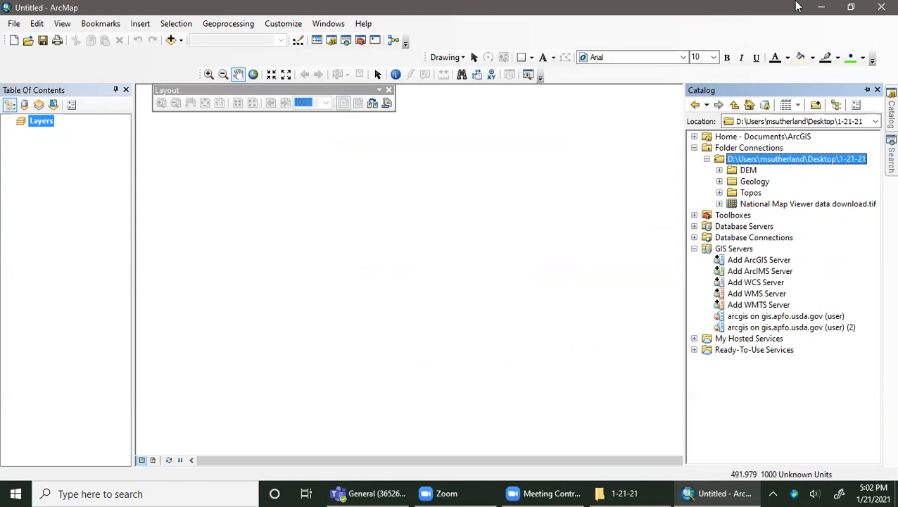
Minimize ArcMap, open Google Chrome and search the web for "GIS Montana".
{"action": "left_click", "coordinate": [821, 7]}
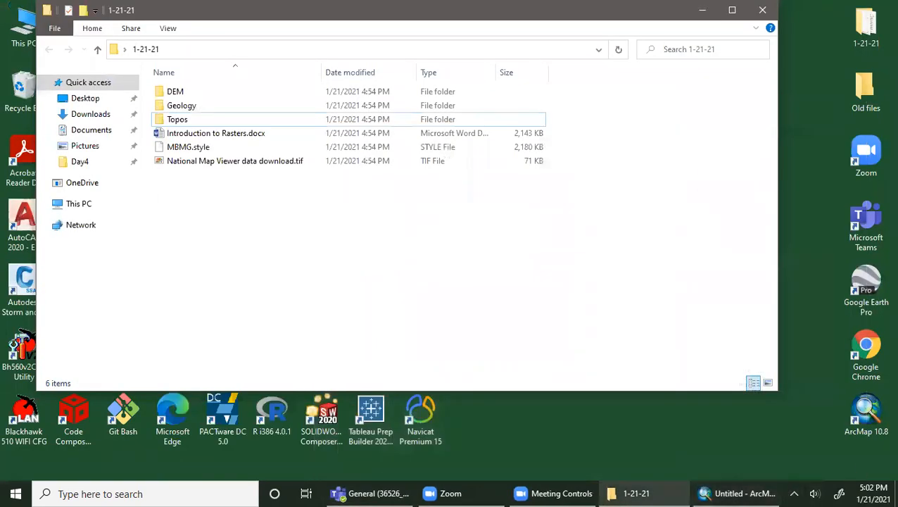
{"action": "double_click", "coordinate": [866, 349]}
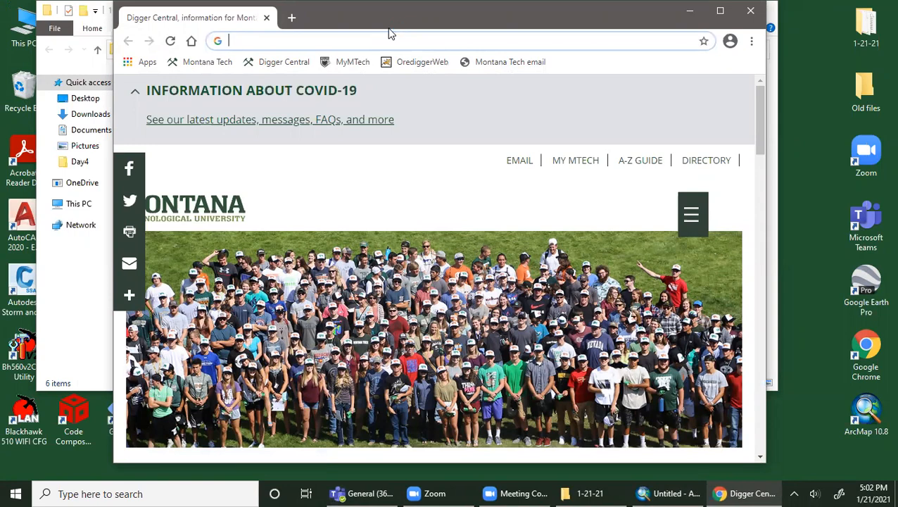
{"action": "type", "text": "GI"}
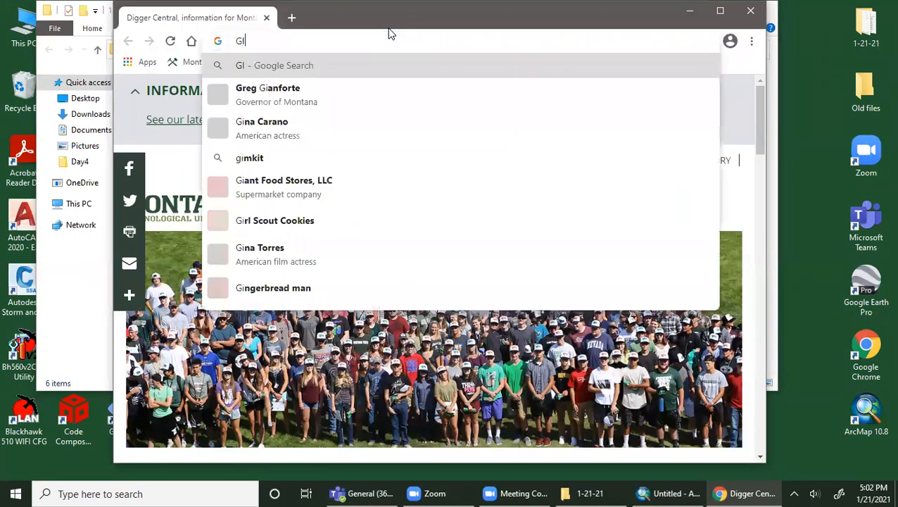
{"action": "type", "text": "S MONTA"}
{"action": "key", "text": "BackSpace"}
{"action": "key", "text": "BackSpace"}
{"action": "key", "text": "BackSpace"}
{"action": "key", "text": "BackSpace"}
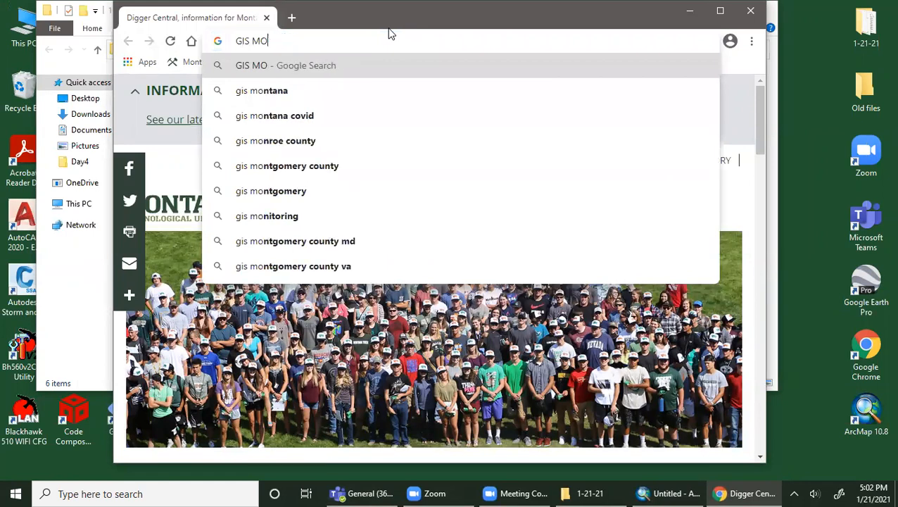
{"action": "type", "text": "ontana"}
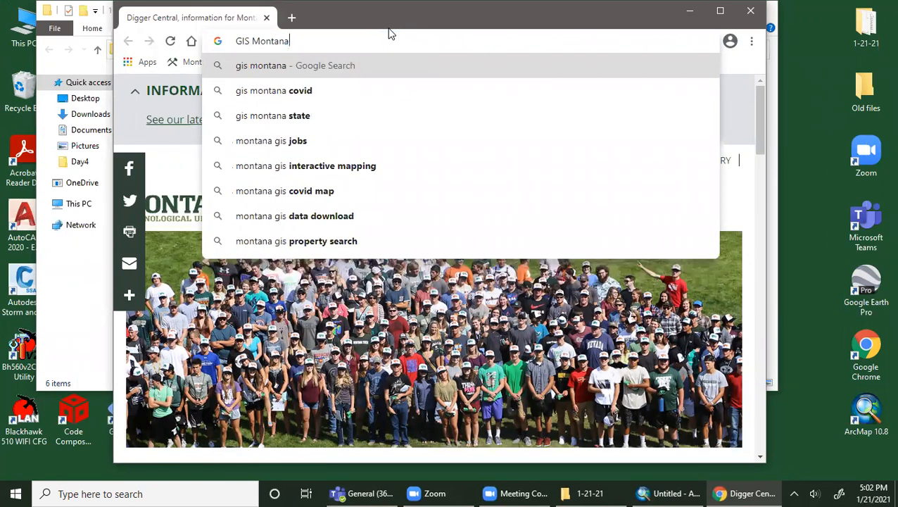
{"action": "key", "text": "Return"}
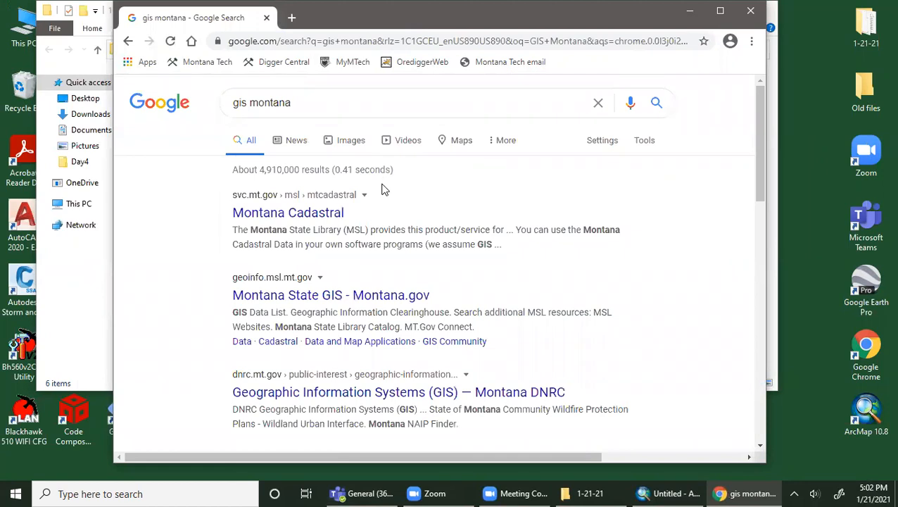
Open the Montana State GIS site and go through its Data List to the USGS Topographic Maps page, with the browser maximized.
{"action": "left_click", "coordinate": [308, 298]}
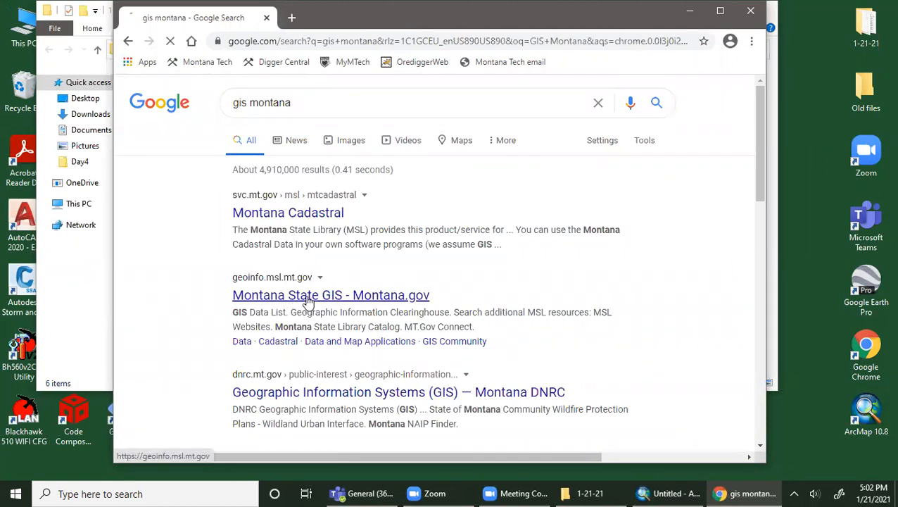
{"action": "scroll", "coordinate": [335, 257], "scroll_direction": "down", "scroll_amount": 3}
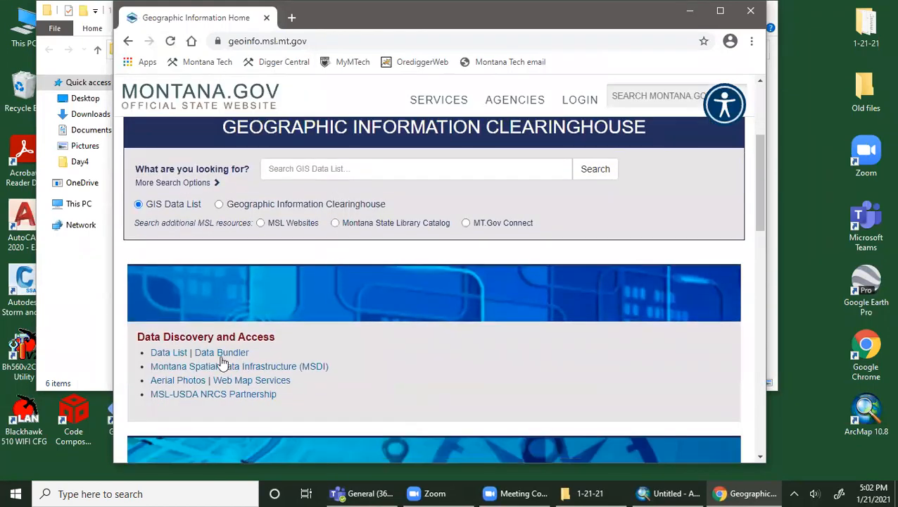
{"action": "left_click", "coordinate": [172, 356]}
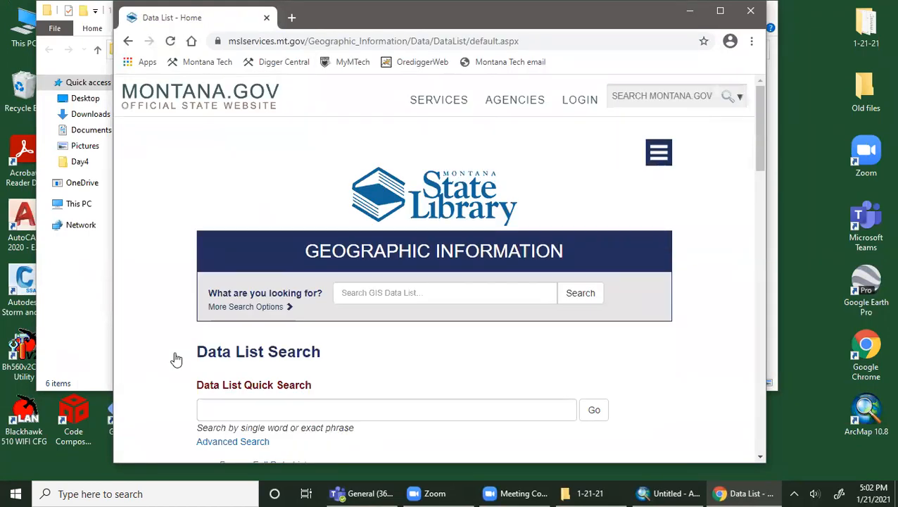
{"action": "scroll", "coordinate": [431, 253], "scroll_direction": "down", "scroll_amount": 1}
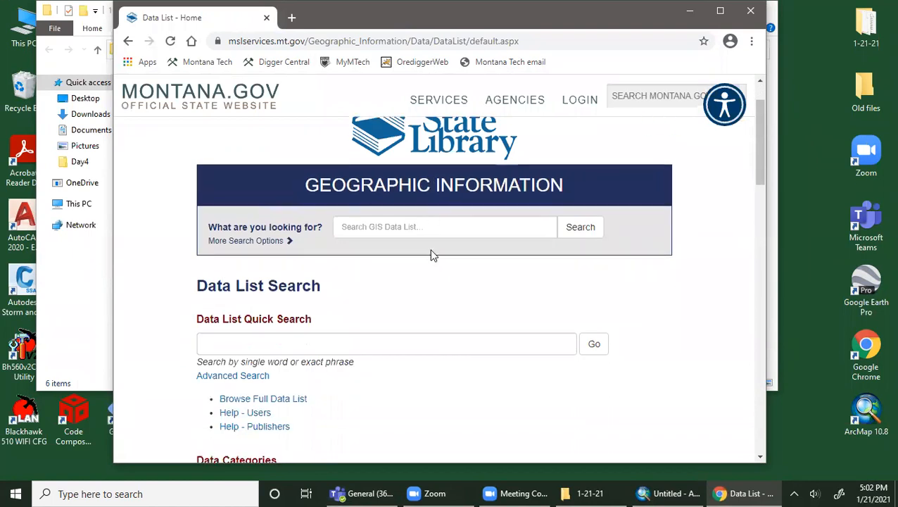
{"action": "left_click", "coordinate": [721, 10]}
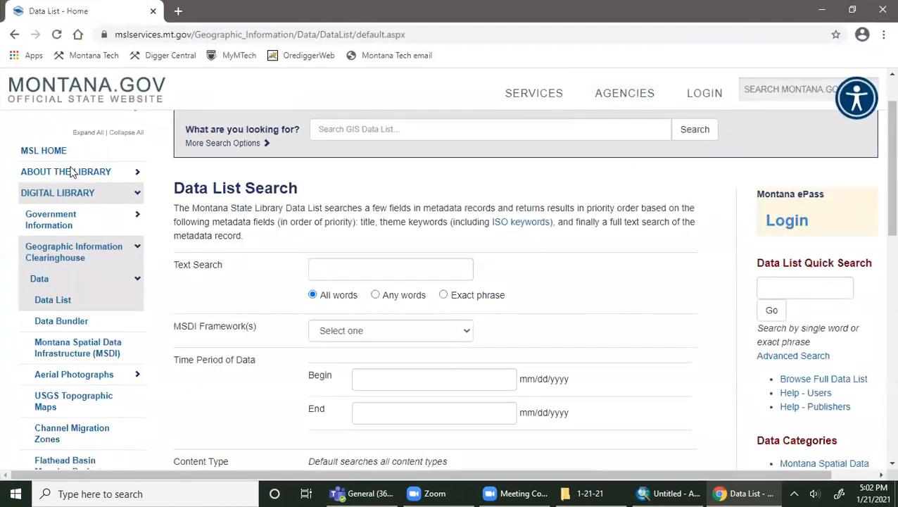
{"action": "left_click", "coordinate": [46, 407]}
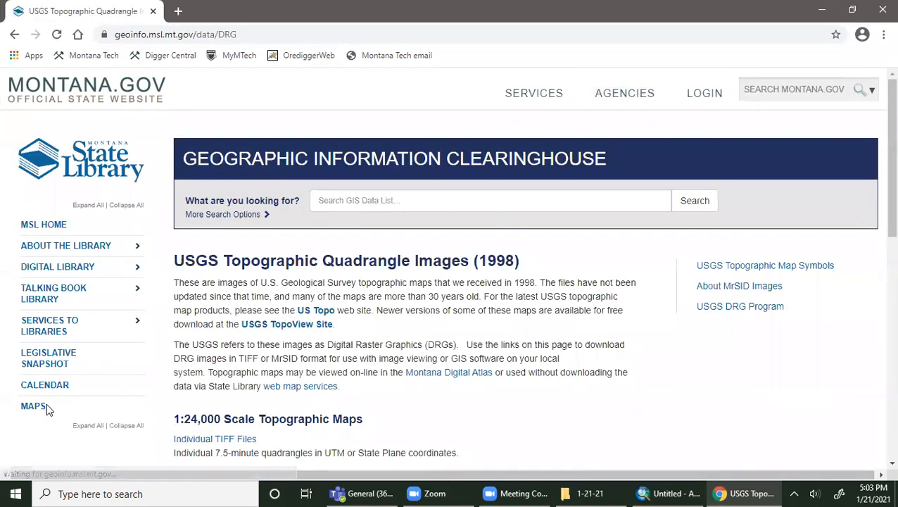
Review the topographic map downloads by scale, including the 1:100,000 individual TIFF files page, and return to the overview.
{"action": "scroll", "coordinate": [334, 379], "scroll_direction": "down", "scroll_amount": 2}
{"action": "scroll", "coordinate": [332, 377], "scroll_direction": "down", "scroll_amount": 2}
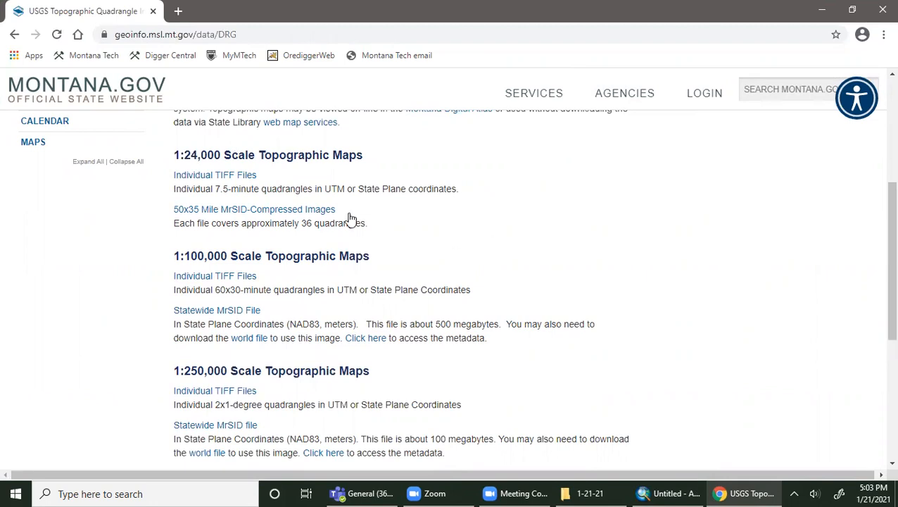
{"action": "left_click", "coordinate": [216, 278]}
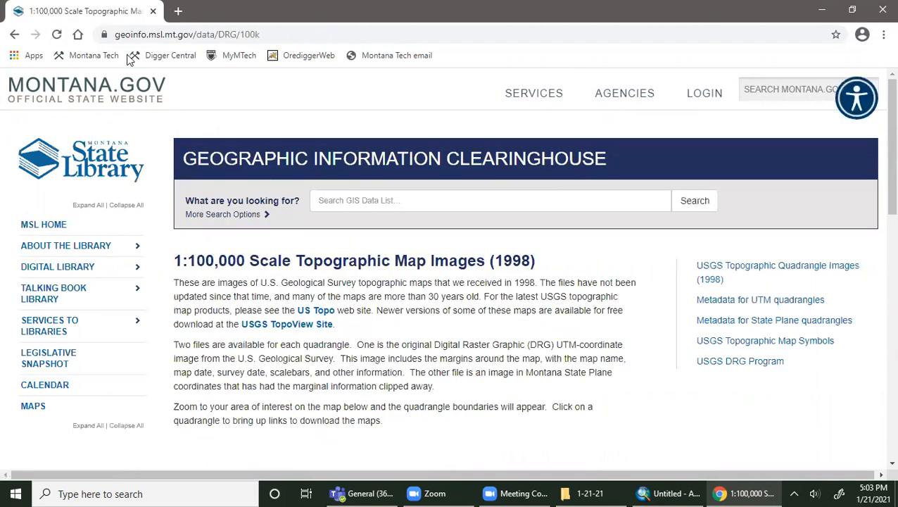
{"action": "left_click", "coordinate": [14, 34]}
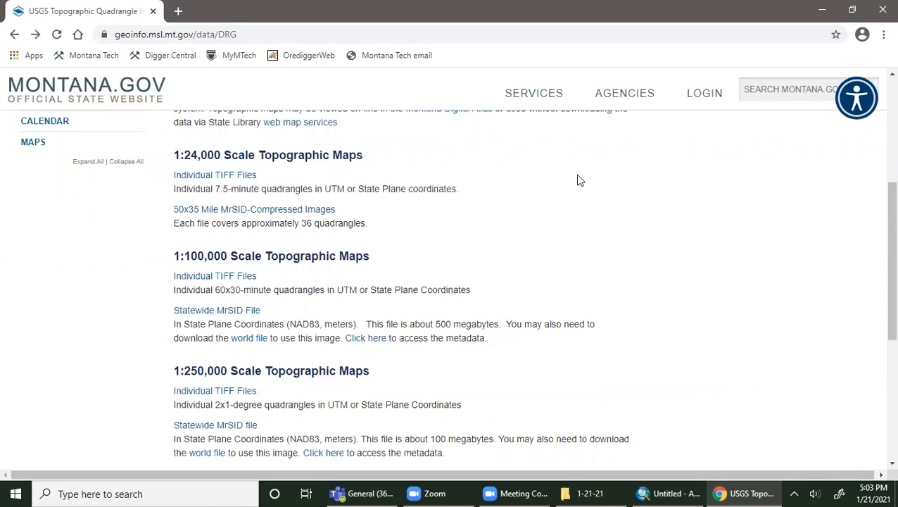
Minimize Chrome, open the Topos folder in 1-21-21 and select the files from f45112e1.fgd through f46113a1.tif.ovr to review the list.
{"action": "left_click", "coordinate": [822, 10]}
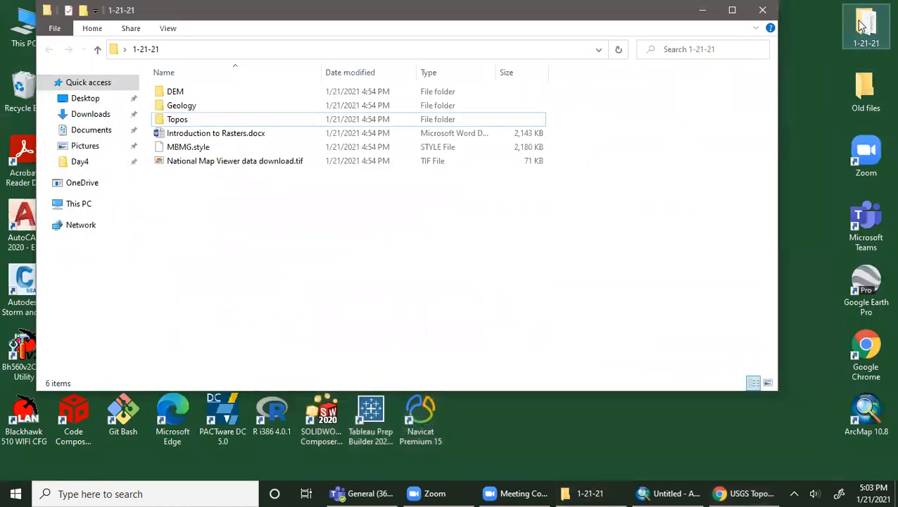
{"action": "double_click", "coordinate": [214, 121]}
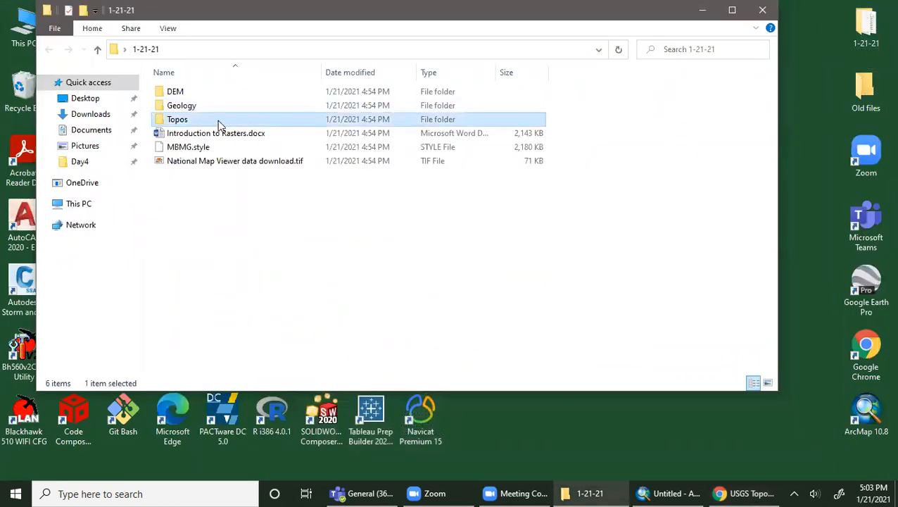
{"action": "left_click_drag", "start_coordinate": [233, 100], "coordinate": [161, 255]}
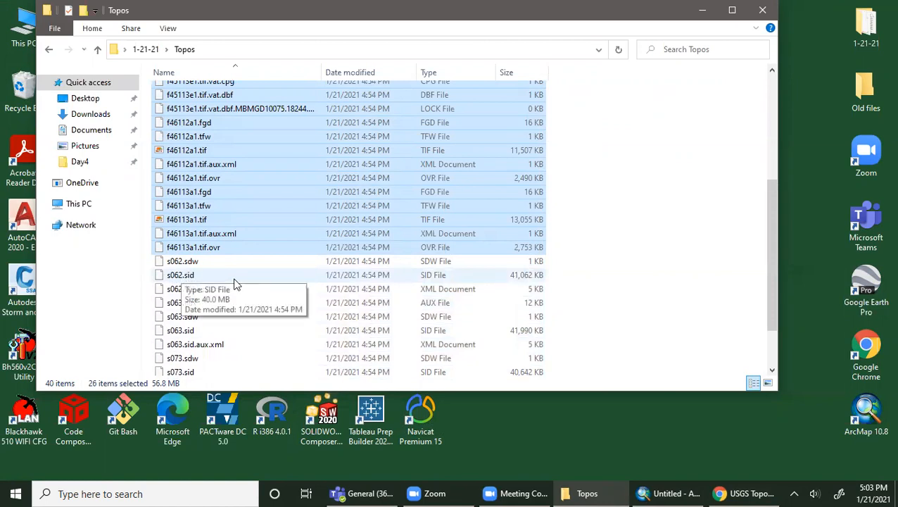
{"action": "scroll", "coordinate": [236, 284], "scroll_direction": "up", "scroll_amount": 2}
{"action": "scroll", "coordinate": [247, 295], "scroll_direction": "up", "scroll_amount": 2}
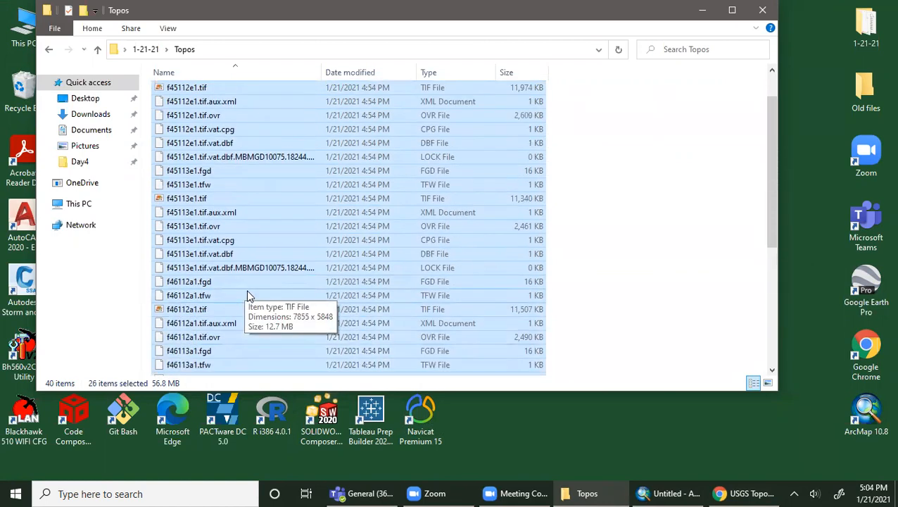
{"action": "scroll", "coordinate": [247, 296], "scroll_direction": "up", "scroll_amount": 1}
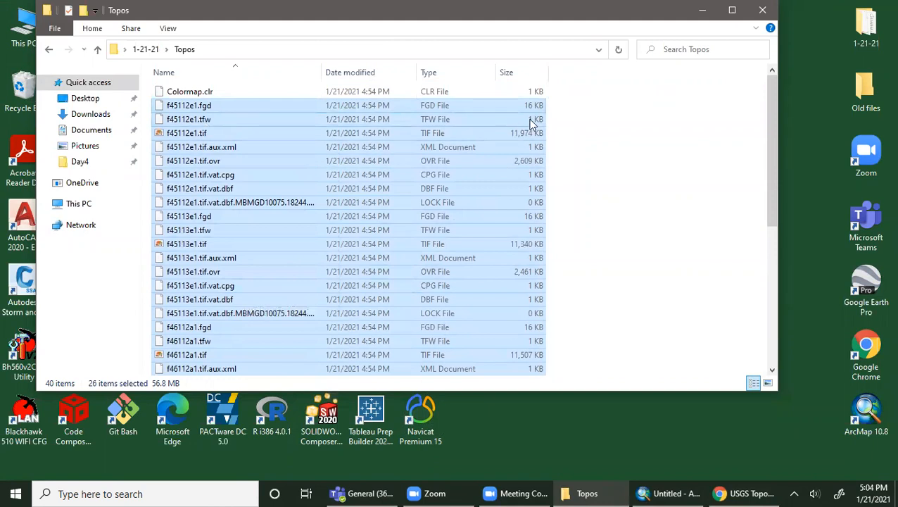
Clear the file selection, minimize the Topos folder, switch back to ArcMap and close the floating Layout toolbar.
{"action": "left_click", "coordinate": [628, 124]}
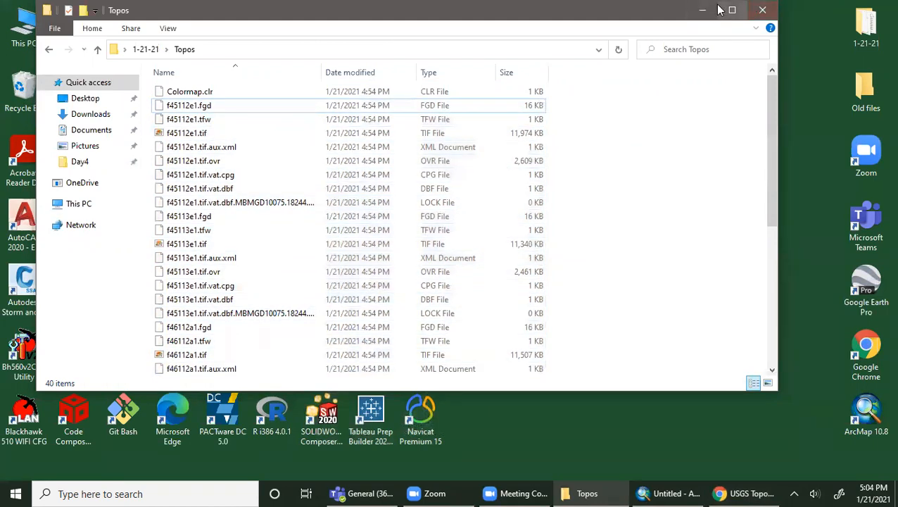
{"action": "left_click", "coordinate": [703, 9]}
{"action": "left_click", "coordinate": [671, 491]}
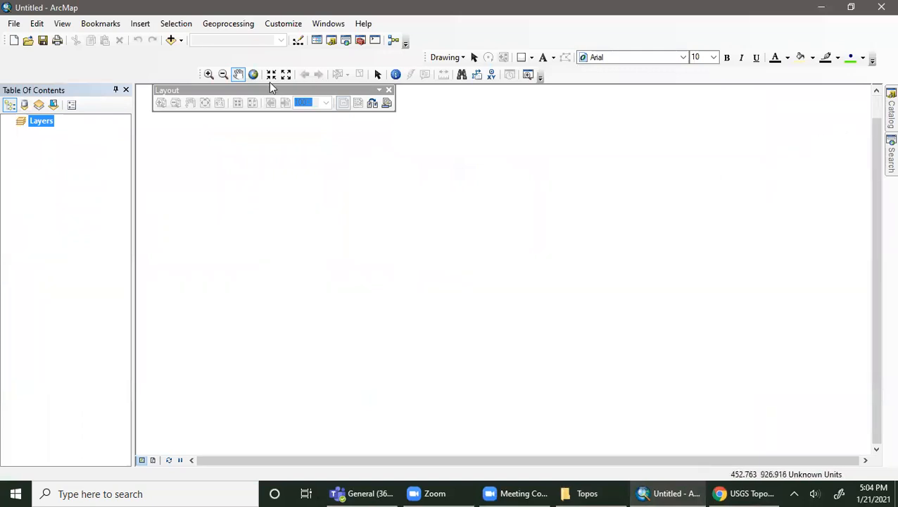
{"action": "left_click", "coordinate": [388, 90]}
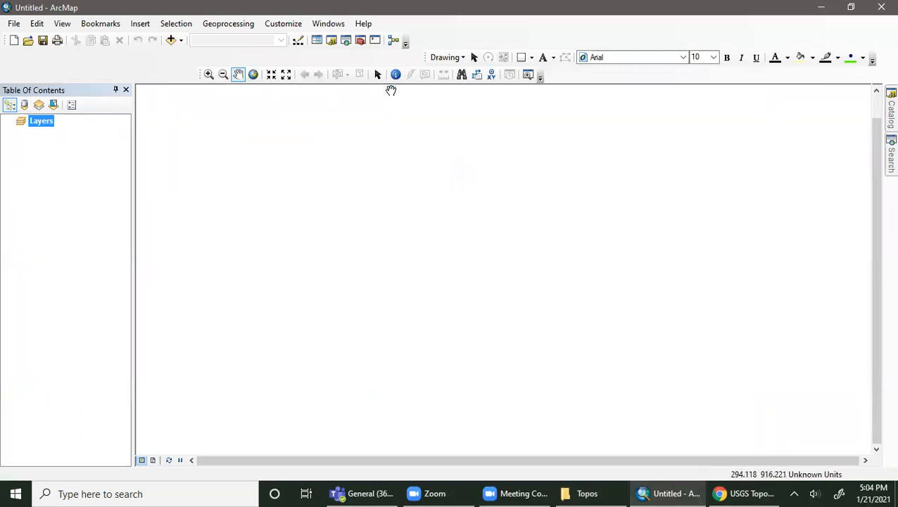
Expand the Topos folder in the Catalog and go through its four TIFF rasters, f45112e1 to f46113a1.
{"action": "left_click", "coordinate": [890, 111]}
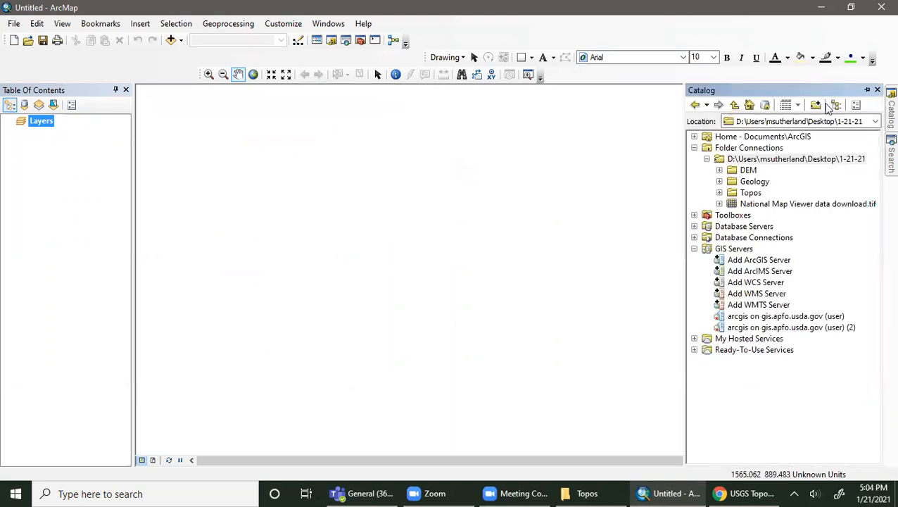
{"action": "left_click", "coordinate": [719, 192]}
{"action": "left_click", "coordinate": [769, 204]}
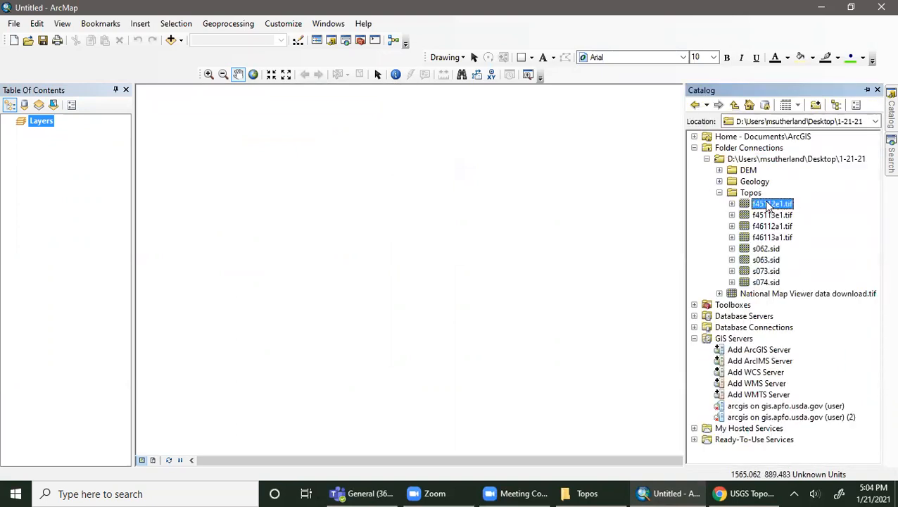
{"action": "left_click", "coordinate": [769, 215]}
{"action": "left_click", "coordinate": [770, 226]}
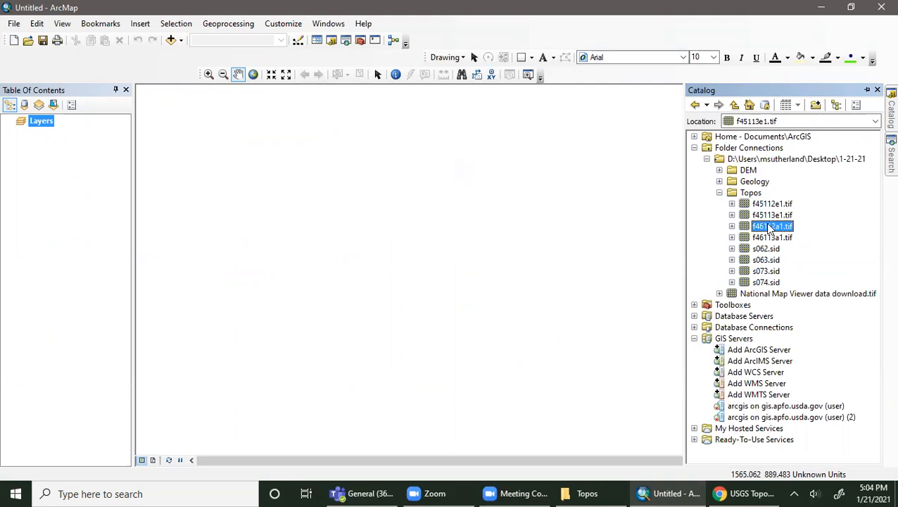
{"action": "left_click", "coordinate": [771, 237]}
Add f45112e1.tif from the Catalog to the map and turn off the unknown spatial reference warning for this session.
{"action": "left_click", "coordinate": [770, 204]}
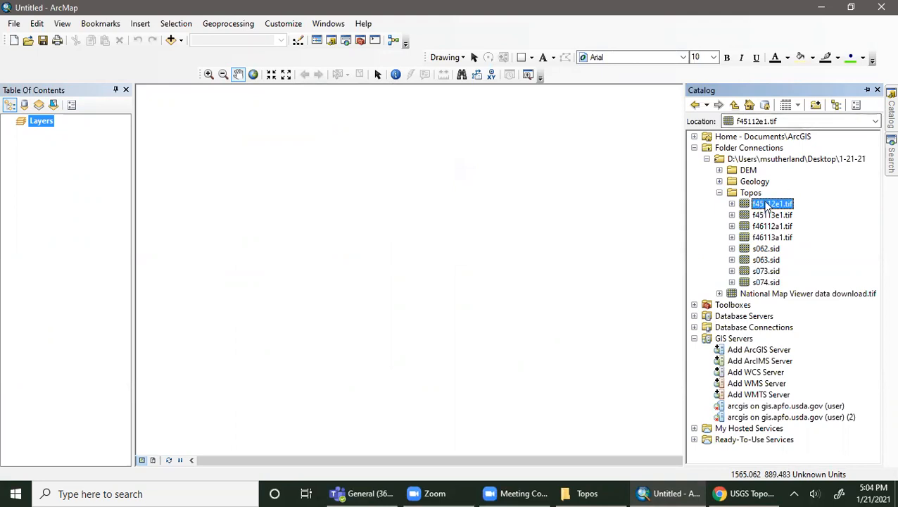
{"action": "left_click_drag", "start_coordinate": [291, 159], "coordinate": [90, 167]}
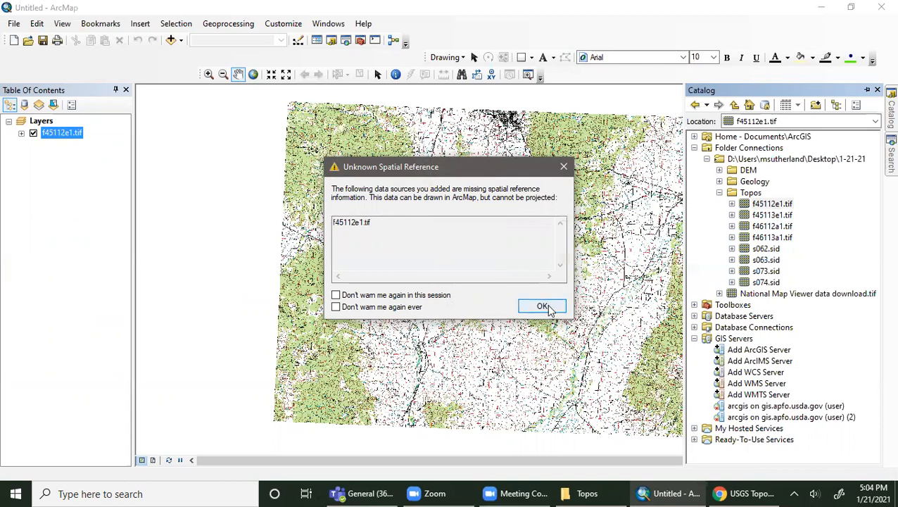
{"action": "left_click", "coordinate": [336, 296]}
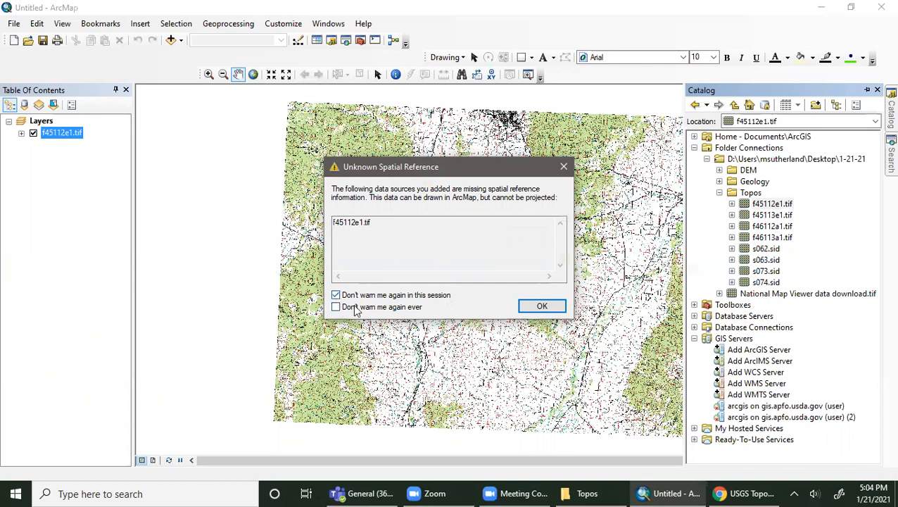
{"action": "left_click", "coordinate": [530, 310]}
Add f45113e1.tif, f46112a1.tif and f46113a1.tif to the map and show all four rasters at full extent.
{"action": "left_click_drag", "start_coordinate": [777, 219], "coordinate": [110, 190]}
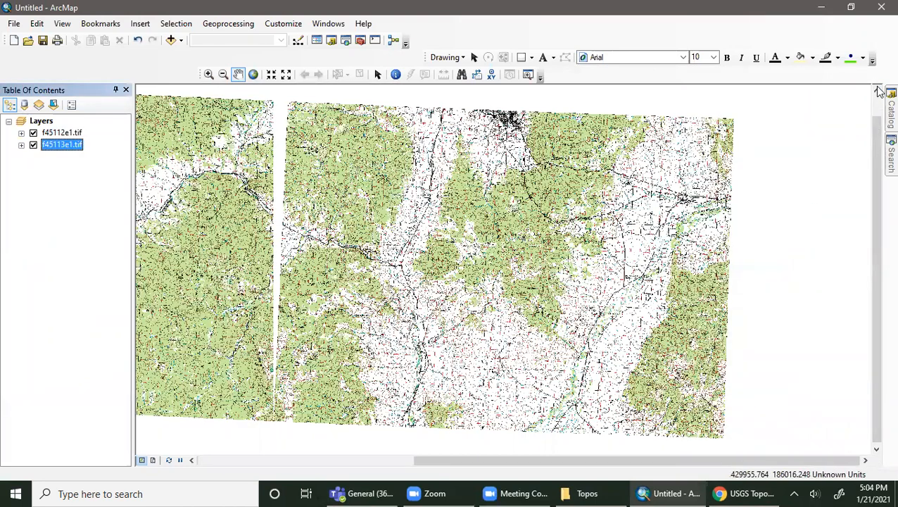
{"action": "mouse_move", "coordinate": [891, 112]}
{"action": "left_click_drag", "start_coordinate": [778, 226], "coordinate": [85, 213]}
{"action": "left_click_drag", "start_coordinate": [762, 241], "coordinate": [104, 227]}
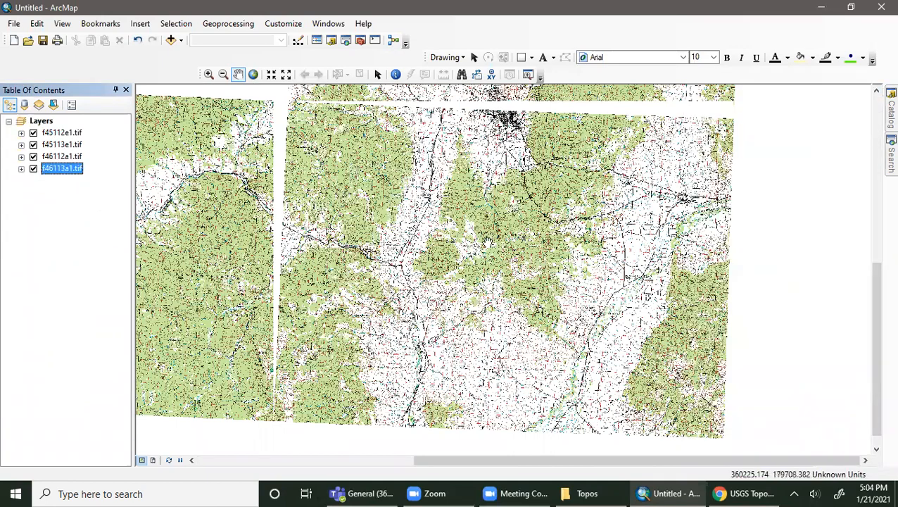
{"action": "left_click", "coordinate": [254, 75]}
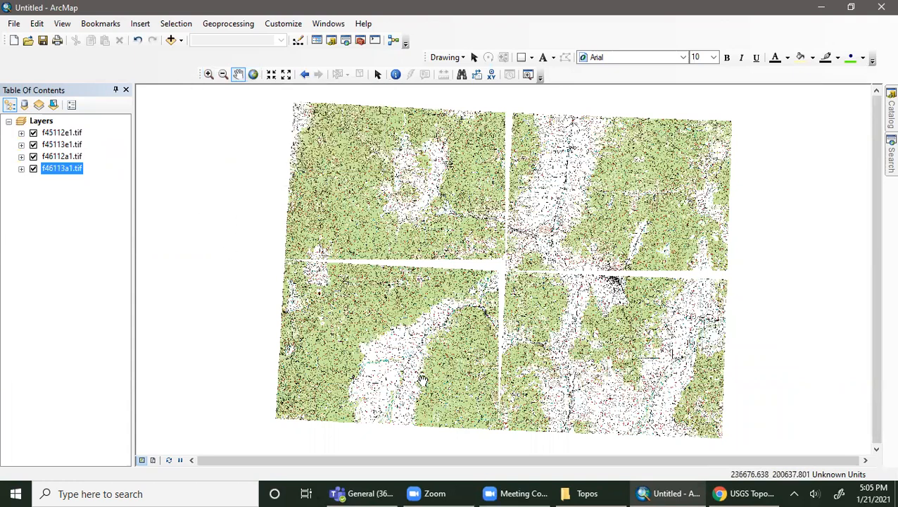
Inspect the topographic detail around Zekes Meadows up close and review the color values listed for f45112e1.tif.
{"action": "left_click", "coordinate": [211, 75]}
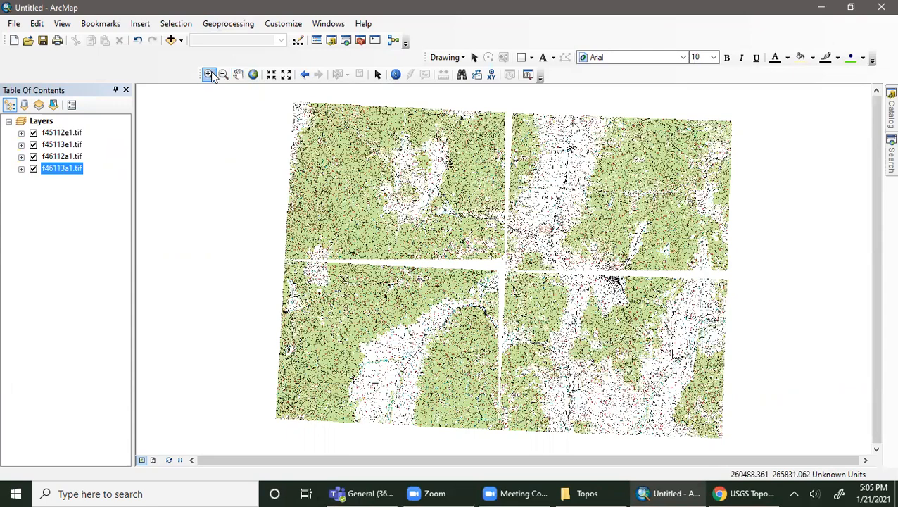
{"action": "left_click_drag", "start_coordinate": [356, 186], "coordinate": [418, 269]}
{"action": "left_click_drag", "start_coordinate": [387, 211], "coordinate": [575, 403]}
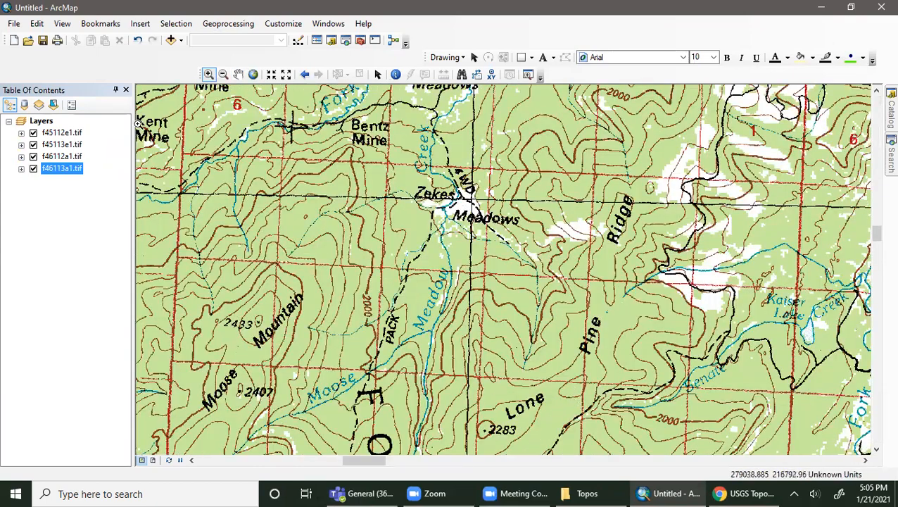
{"action": "left_click", "coordinate": [21, 133]}
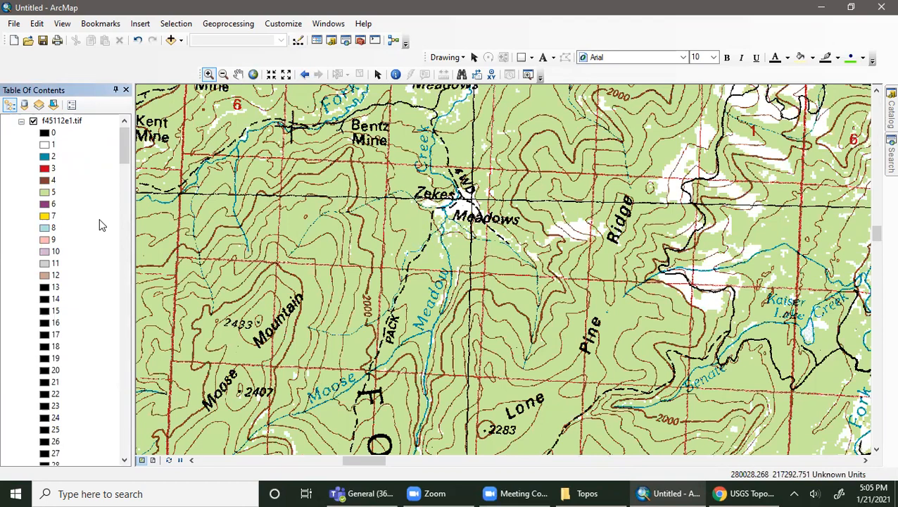
{"action": "scroll", "coordinate": [100, 225], "scroll_direction": "up", "scroll_amount": 1}
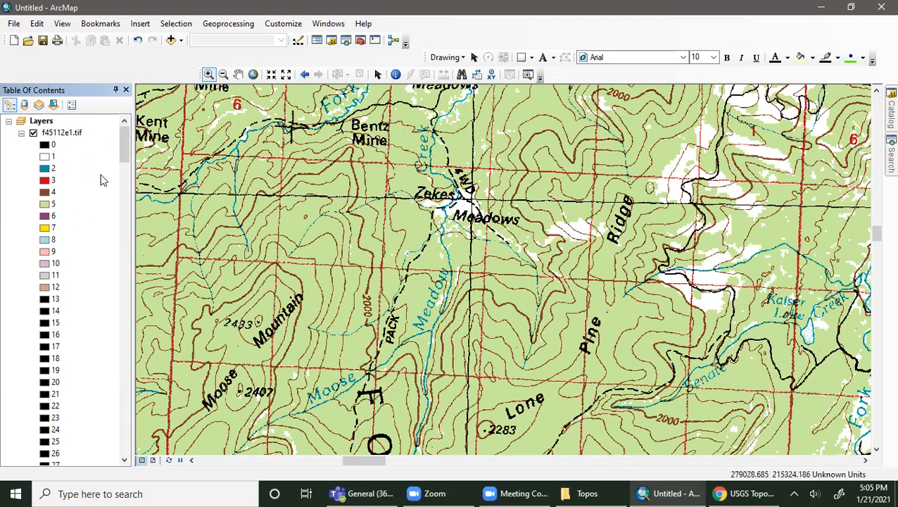
{"action": "left_click_drag", "start_coordinate": [126, 140], "coordinate": [114, 81]}
{"action": "left_click", "coordinate": [253, 74]}
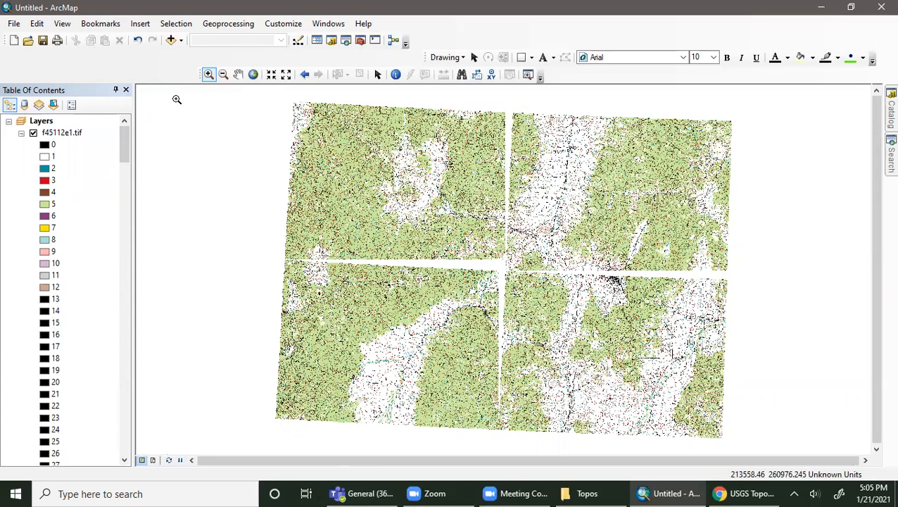
Collapse the f45112e1.tif color list and reorder the layers from top to bottom as f46113a1, f46112a1, f45113e1 and f45112e1.
{"action": "left_click", "coordinate": [21, 133]}
{"action": "left_click_drag", "start_coordinate": [50, 145], "coordinate": [53, 130]}
{"action": "left_click_drag", "start_coordinate": [62, 160], "coordinate": [62, 124]}
{"action": "left_click_drag", "start_coordinate": [62, 169], "coordinate": [61, 131]}
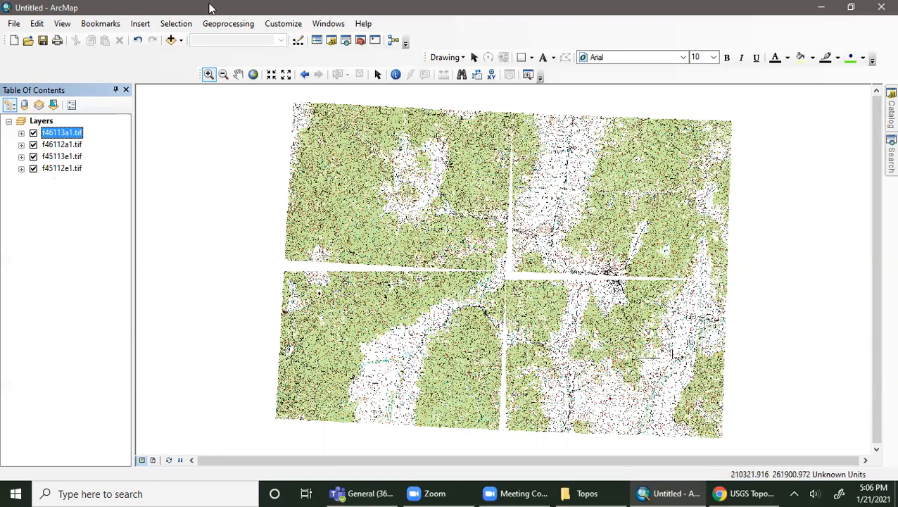
Expand the f46113a1.tif color list and identify the color index of a brown and a green pixel in that raster.
{"action": "left_click", "coordinate": [21, 132]}
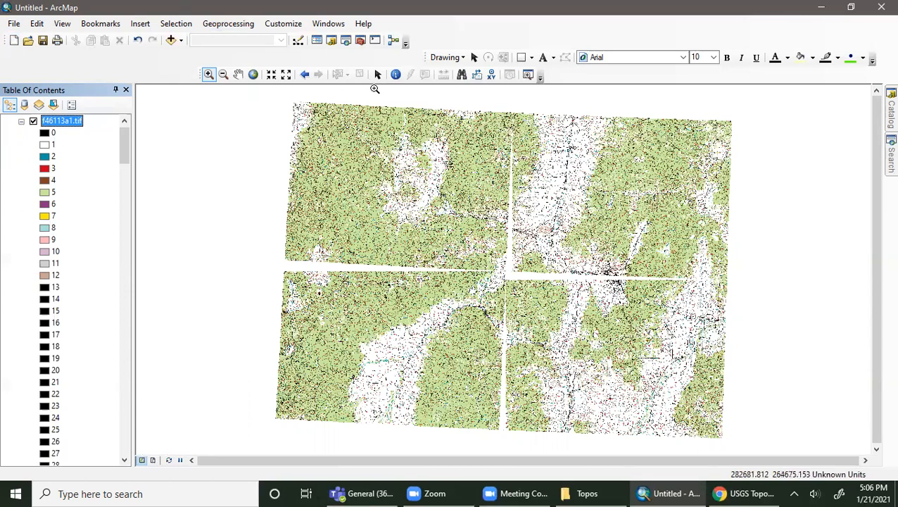
{"action": "left_click", "coordinate": [209, 76]}
{"action": "left_click_drag", "start_coordinate": [351, 137], "coordinate": [370, 181]}
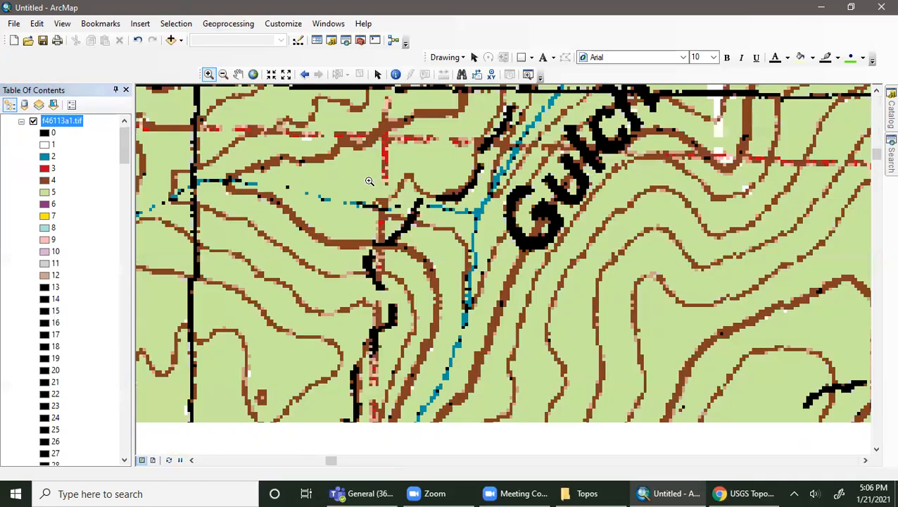
{"action": "left_click_drag", "start_coordinate": [345, 152], "coordinate": [404, 197]}
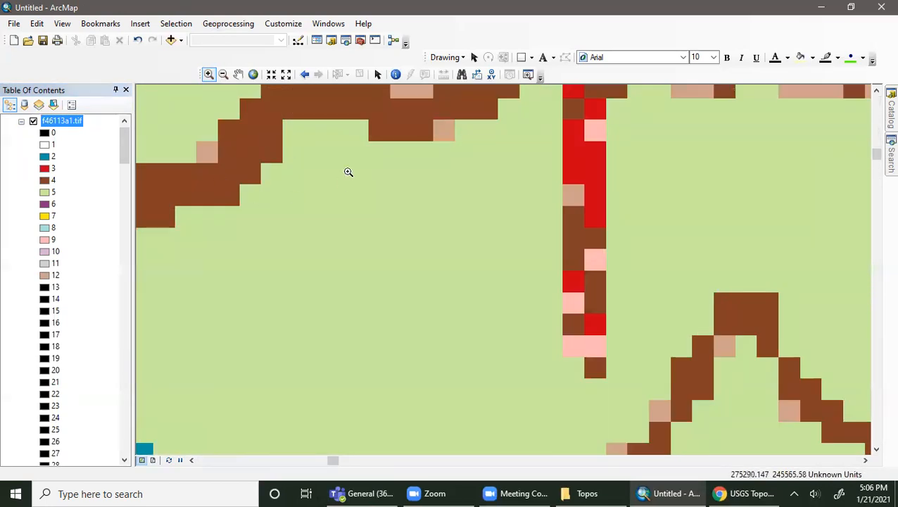
{"action": "left_click", "coordinate": [396, 74]}
{"action": "left_click", "coordinate": [386, 128]}
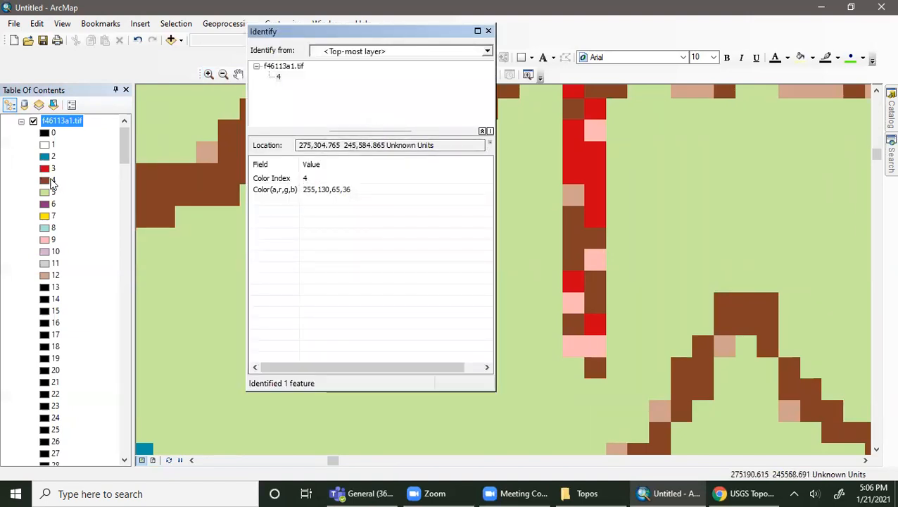
{"action": "left_click", "coordinate": [220, 260]}
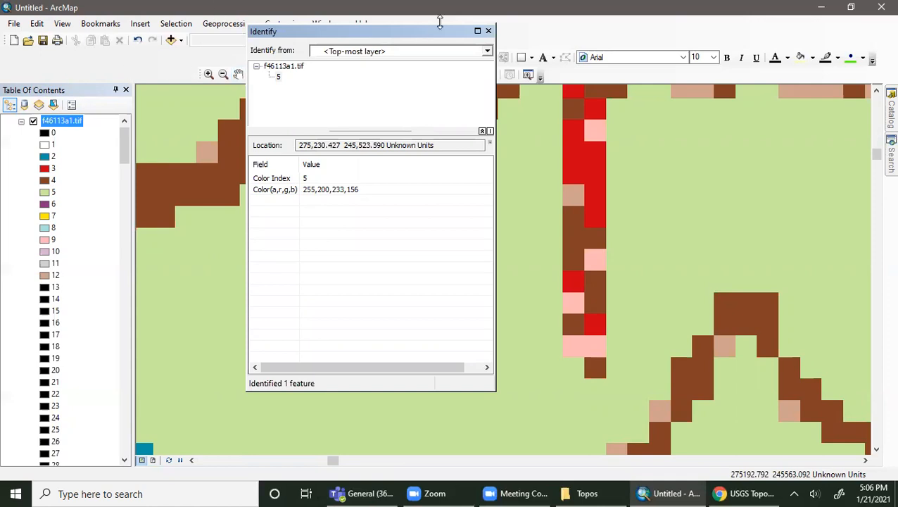
{"action": "left_click", "coordinate": [488, 31]}
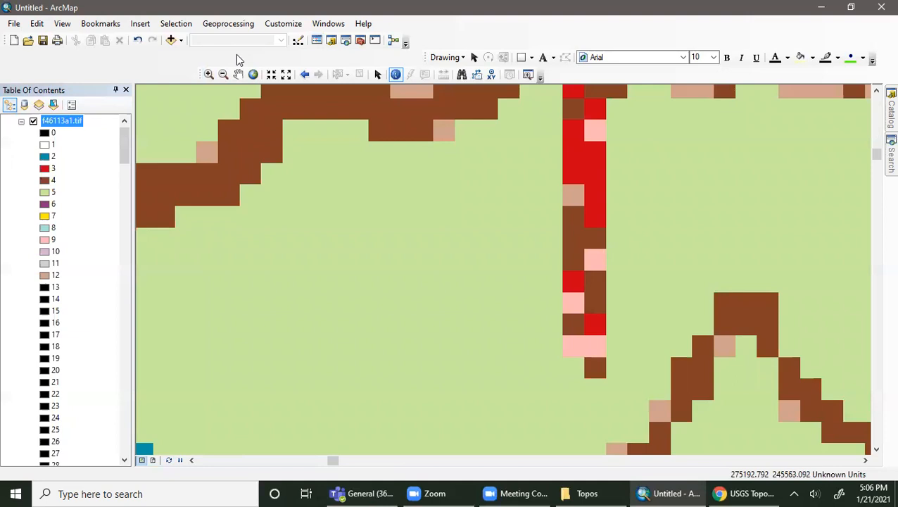
{"action": "left_click", "coordinate": [253, 74]}
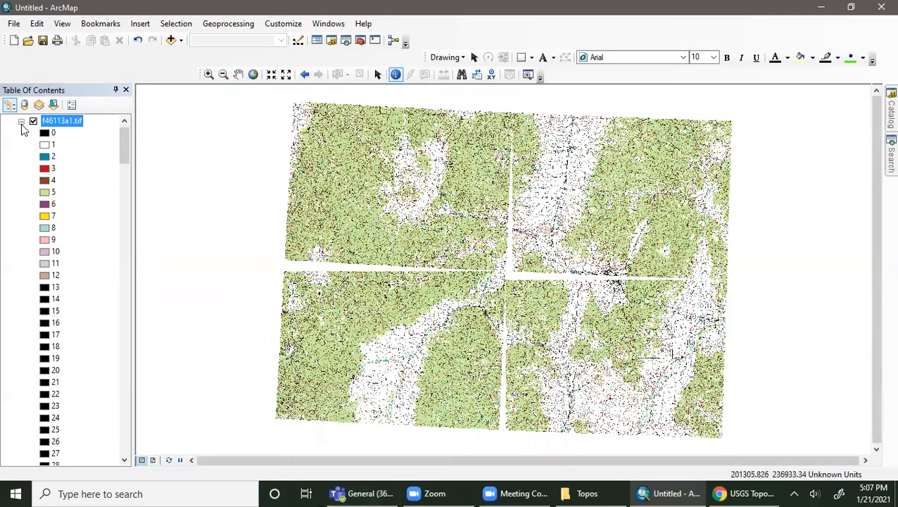
Identify a cell of f46113a1.tif with the whole map in view and close the Identify window.
{"action": "left_click", "coordinate": [21, 124]}
{"action": "left_click", "coordinate": [20, 133]}
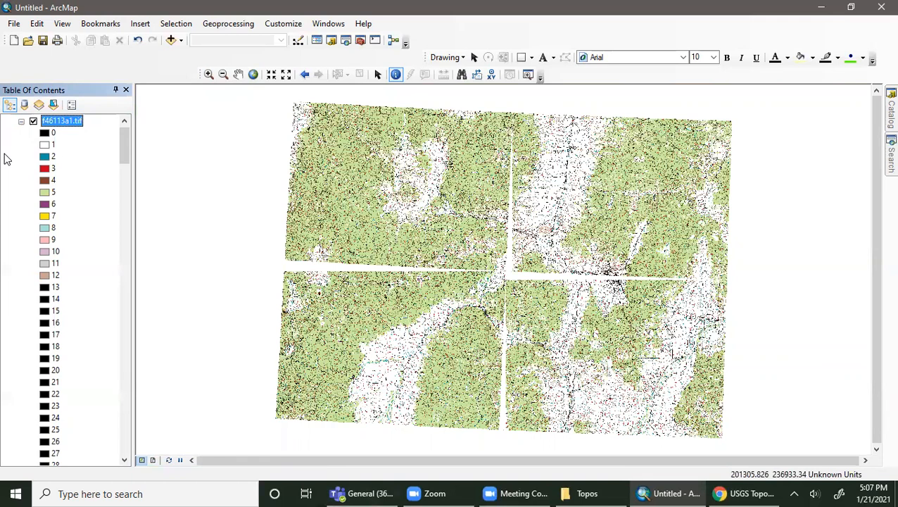
{"action": "left_click", "coordinate": [463, 213]}
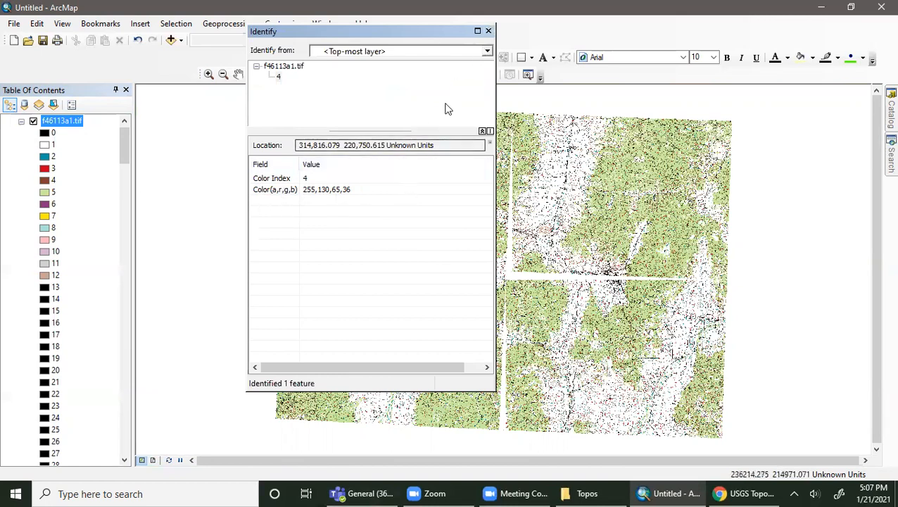
{"action": "left_click", "coordinate": [488, 31]}
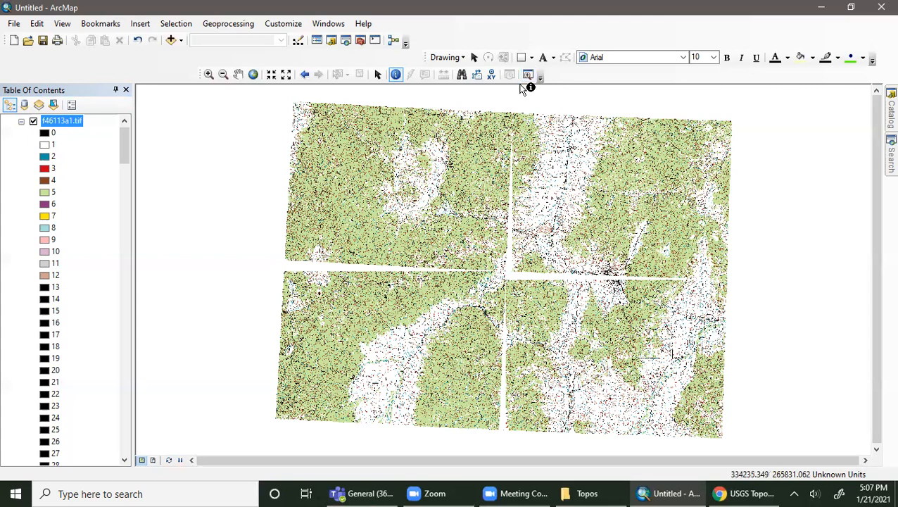
Set the fill of color value 1 in f46113a1.tif to No Color and collapse its color list.
{"action": "double_click", "coordinate": [48, 146]}
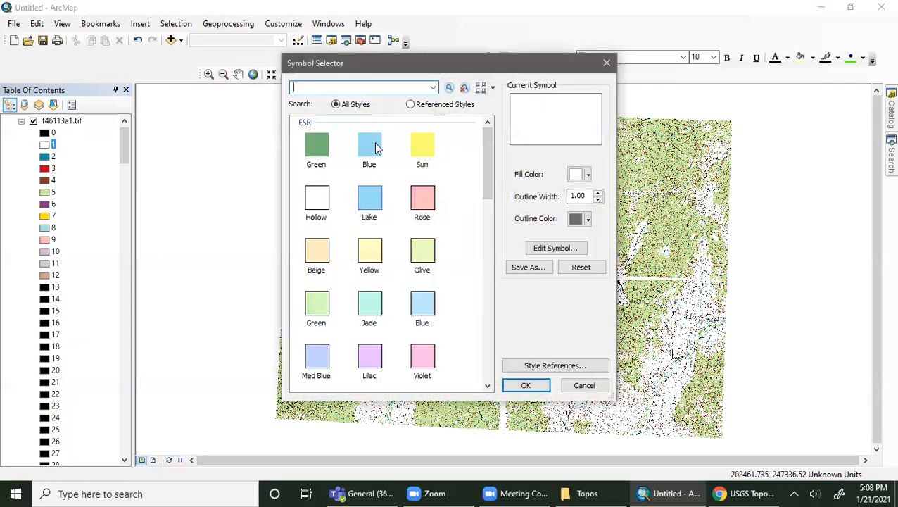
{"action": "left_click", "coordinate": [583, 175]}
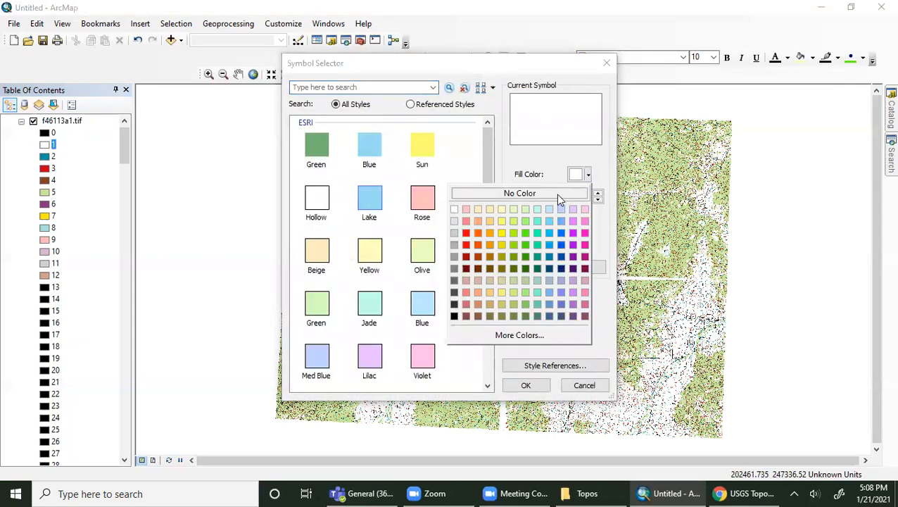
{"action": "left_click", "coordinate": [559, 194]}
{"action": "left_click", "coordinate": [546, 386]}
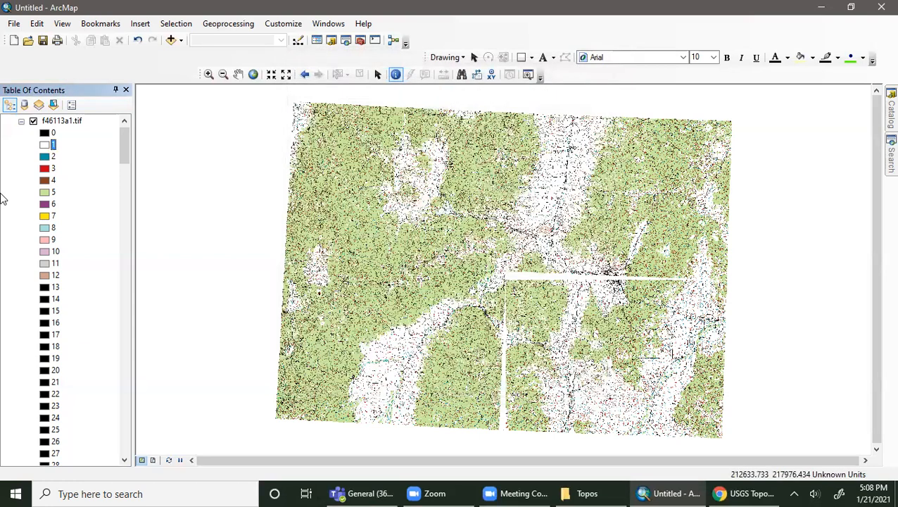
{"action": "left_click", "coordinate": [21, 121]}
Set the fill of color value 1 in f46112a1.tif to No Color and collapse its color list.
{"action": "left_click", "coordinate": [21, 145]}
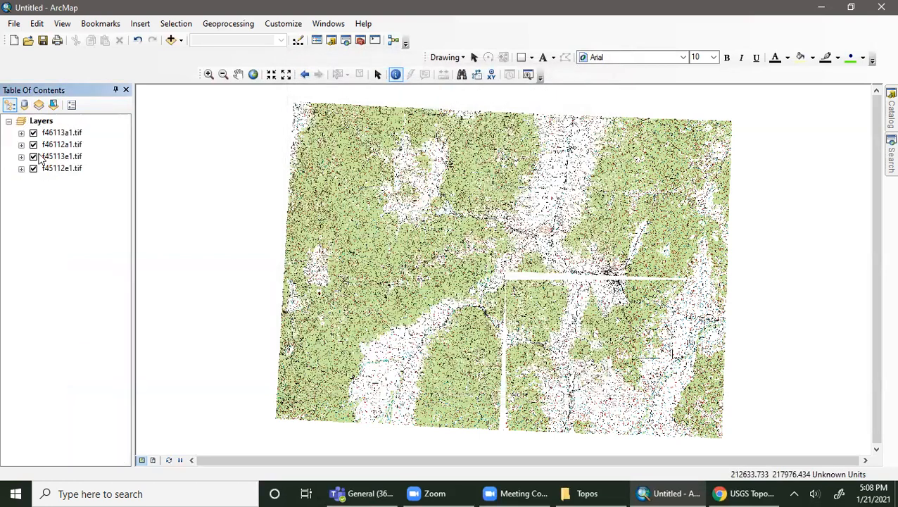
{"action": "left_click", "coordinate": [48, 146]}
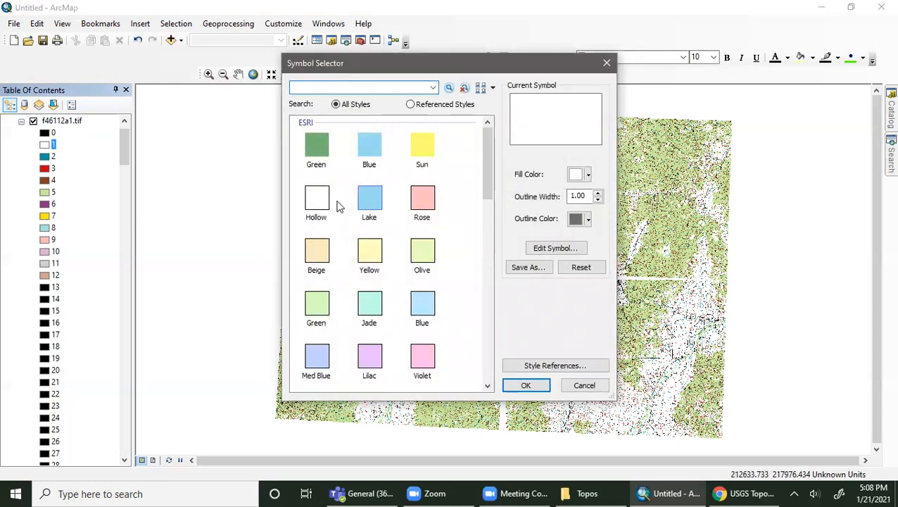
{"action": "left_click", "coordinate": [576, 176]}
{"action": "left_click", "coordinate": [565, 195]}
{"action": "left_click", "coordinate": [535, 382]}
{"action": "left_click", "coordinate": [21, 121]}
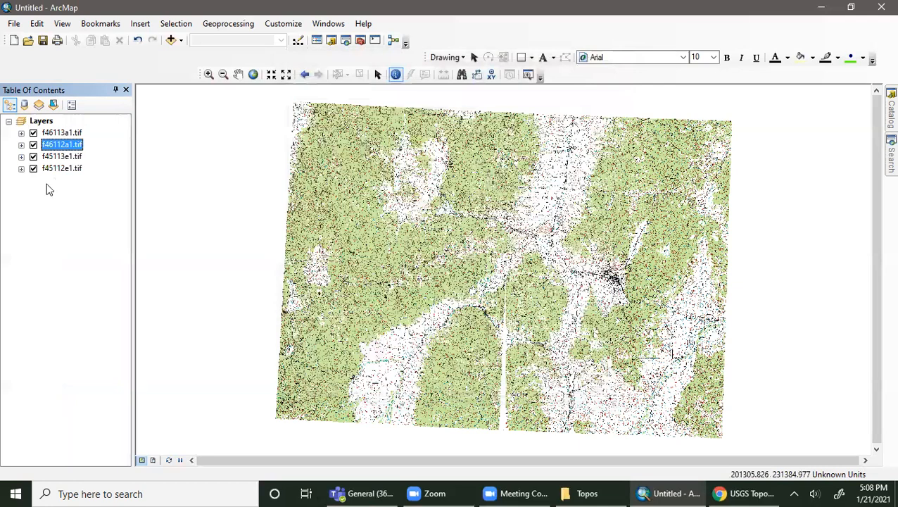
Set the fill of color value 1 in f45113e1.tif to No Color and collapse its color list.
{"action": "left_click", "coordinate": [22, 157]}
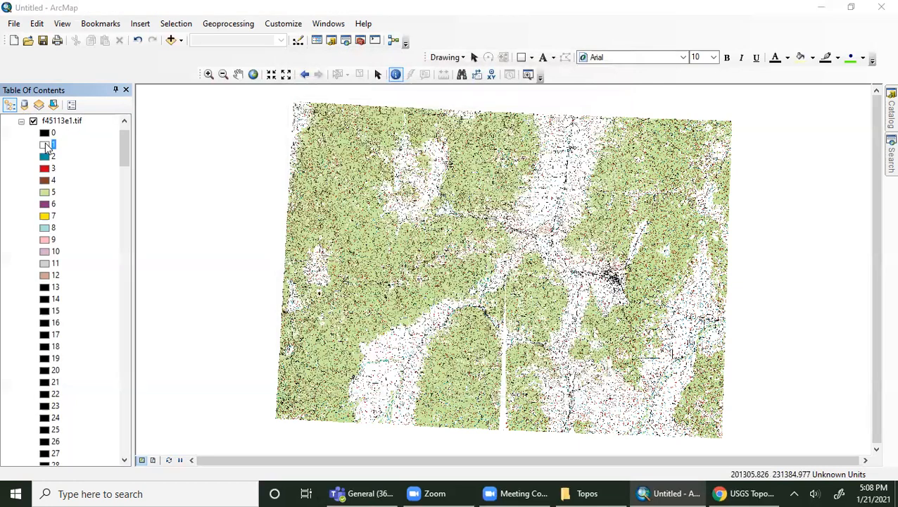
{"action": "left_click", "coordinate": [49, 144]}
{"action": "left_click", "coordinate": [587, 176]}
{"action": "left_click", "coordinate": [537, 194]}
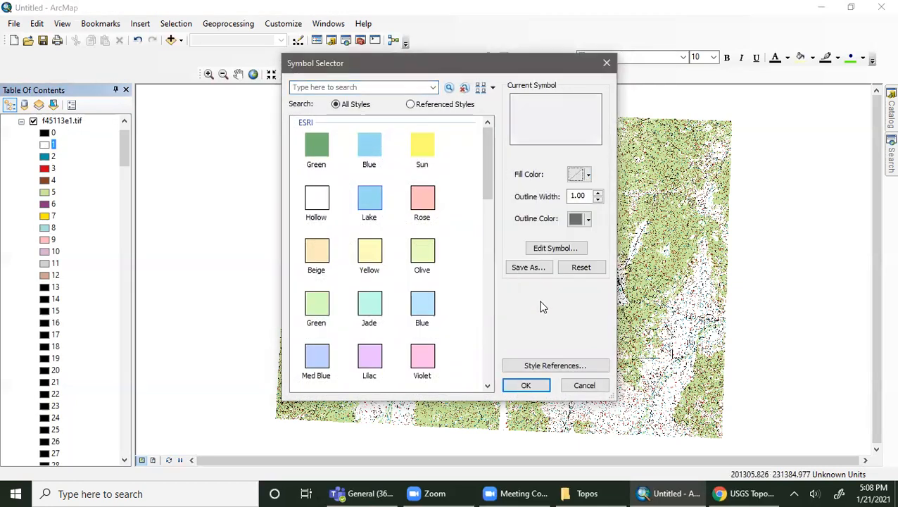
{"action": "left_click", "coordinate": [526, 385]}
{"action": "left_click", "coordinate": [21, 121]}
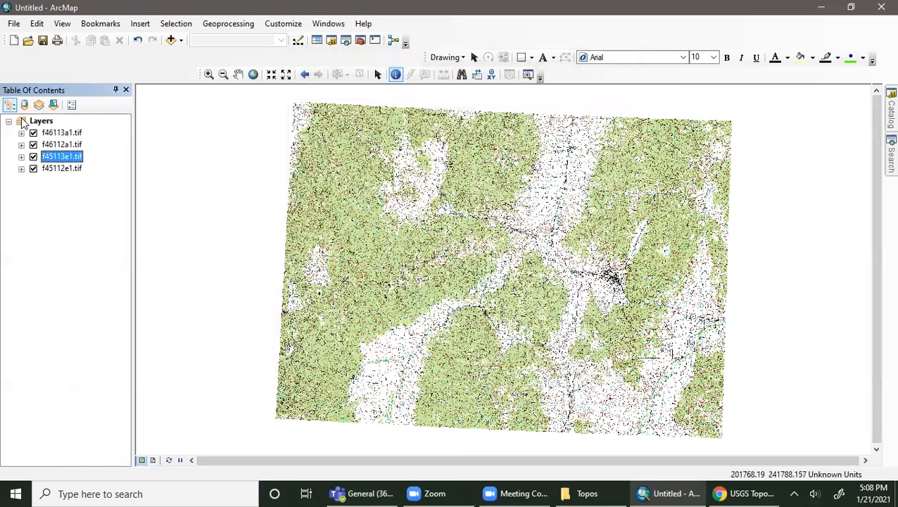
Set the fill of color value 1 in f45112e1.tif to No Color, collapse its color list and dismiss the stray Identify window.
{"action": "left_click", "coordinate": [21, 169]}
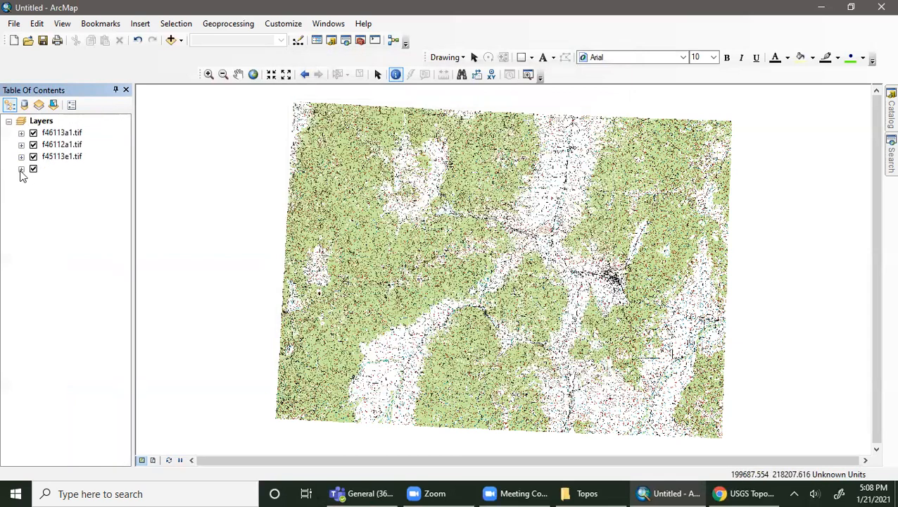
{"action": "double_click", "coordinate": [44, 145]}
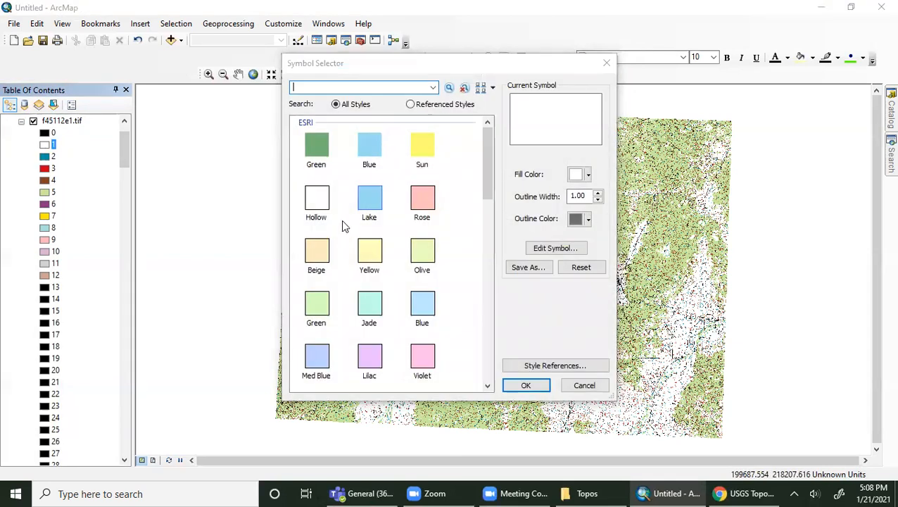
{"action": "left_click", "coordinate": [580, 175]}
{"action": "left_click", "coordinate": [566, 189]}
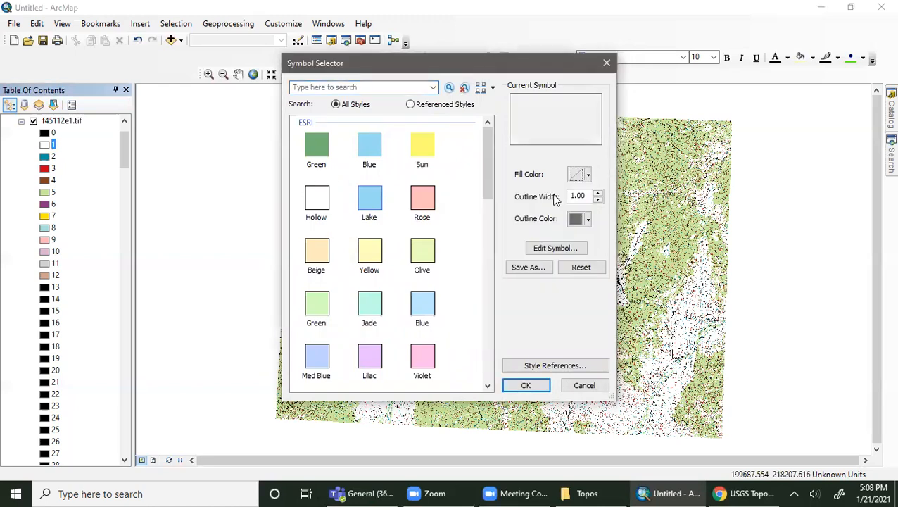
{"action": "left_click", "coordinate": [530, 386]}
{"action": "left_click", "coordinate": [232, 294]}
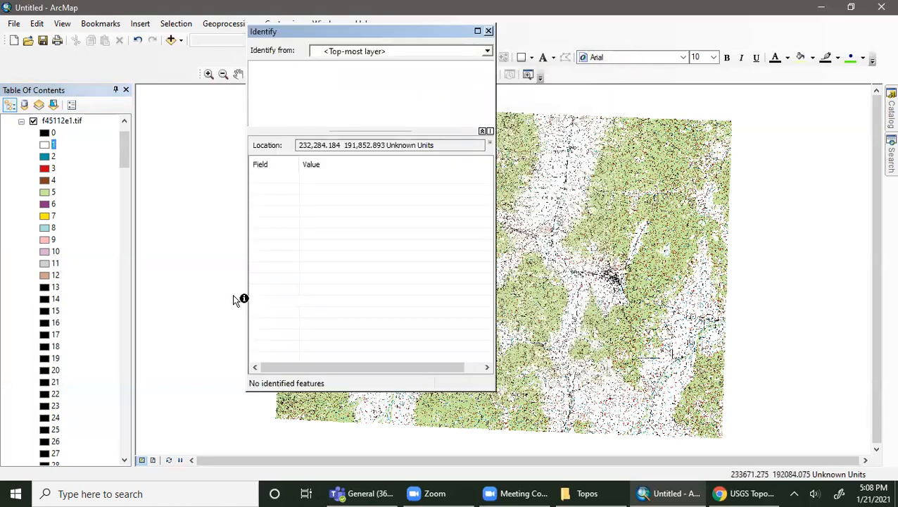
{"action": "left_click", "coordinate": [23, 121]}
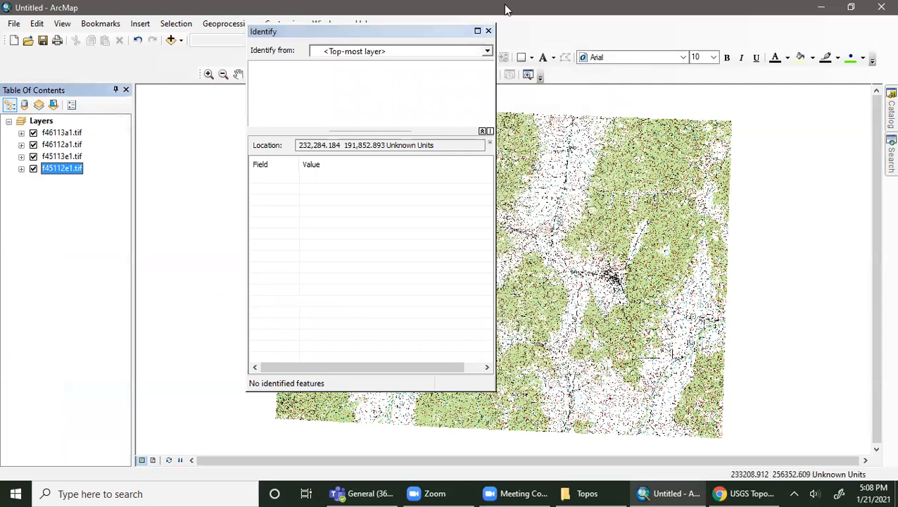
{"action": "left_click", "coordinate": [490, 31]}
{"action": "scroll", "coordinate": [517, 269], "scroll_direction": "down", "scroll_amount": 2}
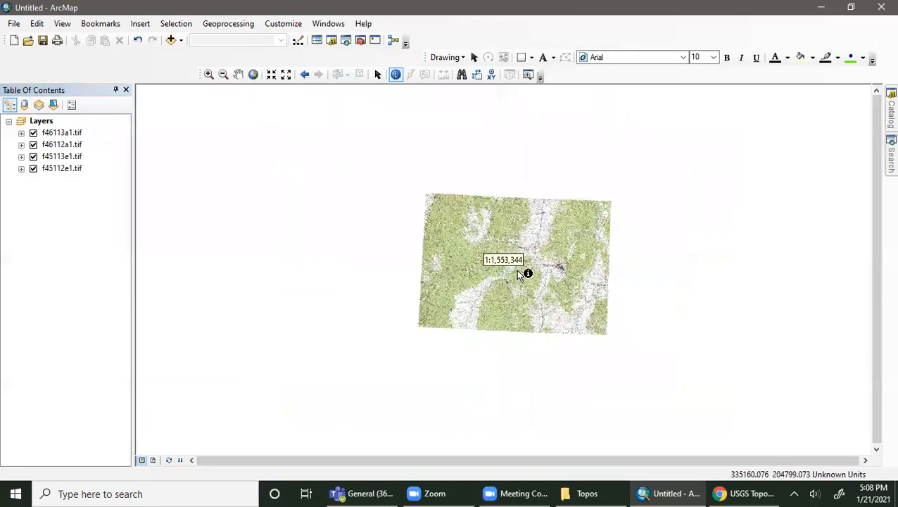
{"action": "scroll", "coordinate": [516, 270], "scroll_direction": "up", "scroll_amount": 2}
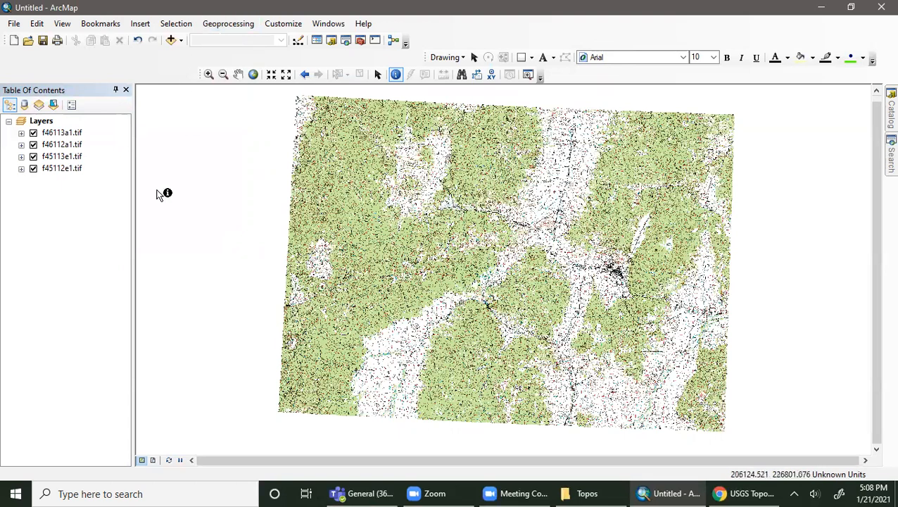
{"action": "left_click", "coordinate": [21, 133]}
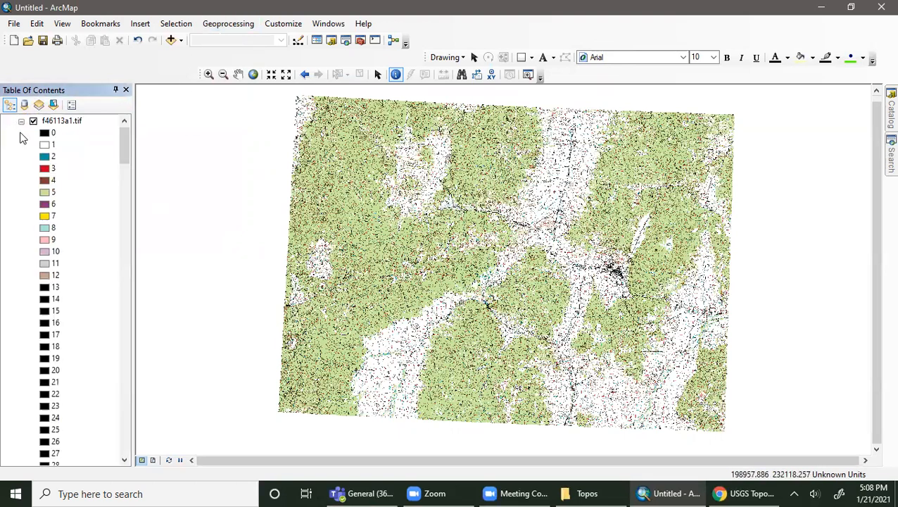
{"action": "left_click", "coordinate": [21, 121]}
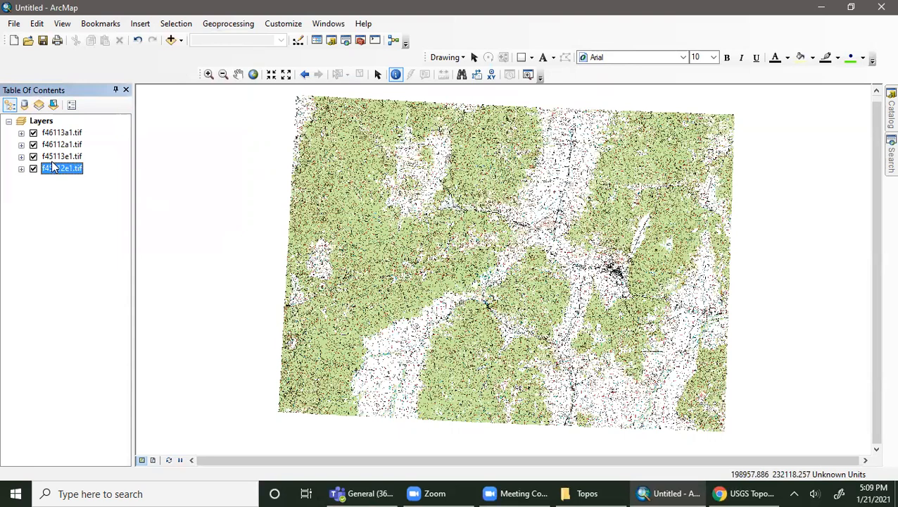
Add a Catalog folder connection to the Old files folder on the desktop.
{"action": "left_click", "coordinate": [891, 110]}
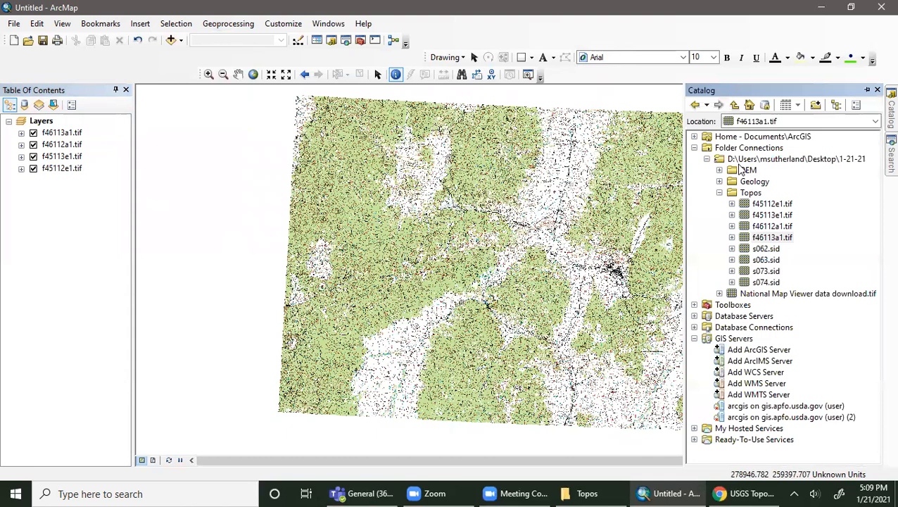
{"action": "left_click", "coordinate": [777, 148]}
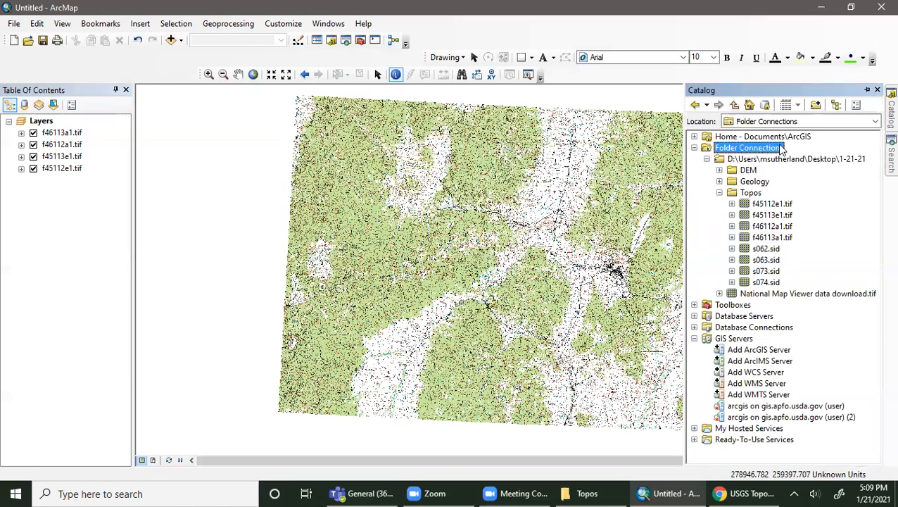
{"action": "left_click", "coordinate": [815, 106]}
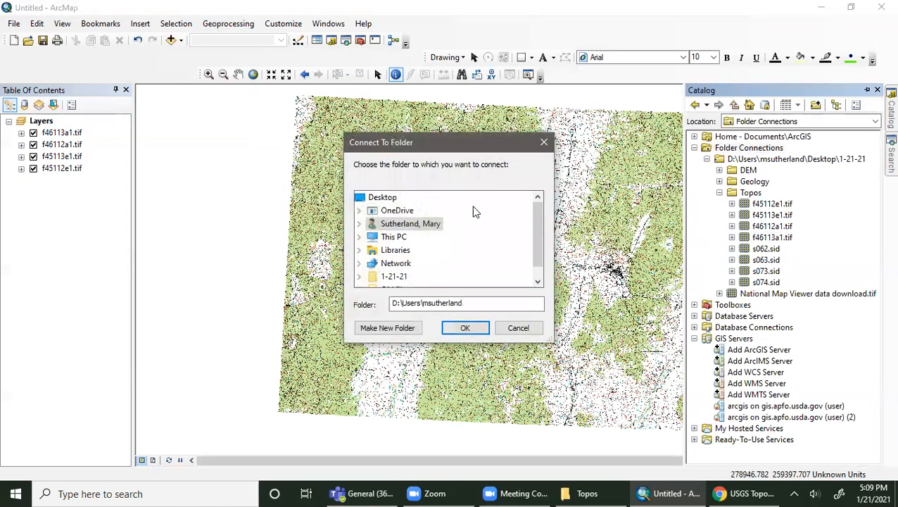
{"action": "scroll", "coordinate": [408, 278], "scroll_direction": "down", "scroll_amount": 1}
{"action": "left_click", "coordinate": [396, 276]}
{"action": "left_click", "coordinate": [464, 328]}
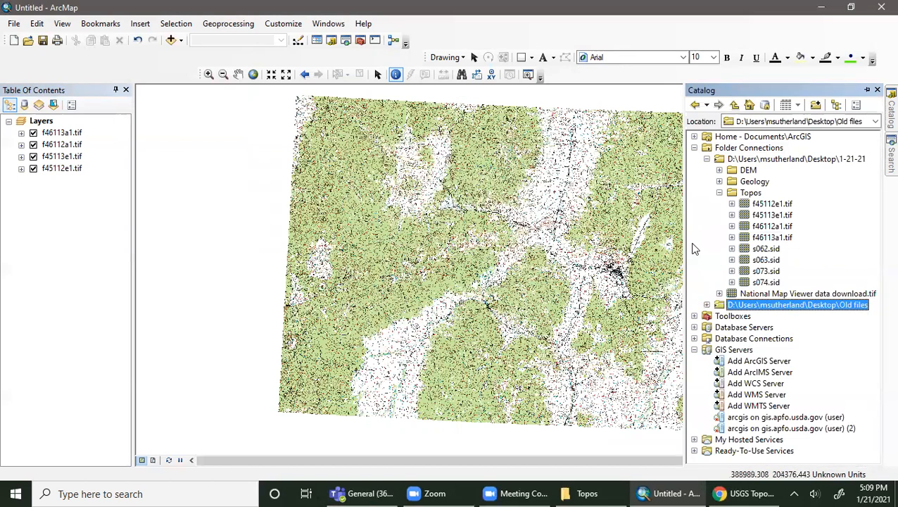
Add County.shp from the Old files subfolder Day4\Day2\MontanaCounties_shp\MontanaCounties_shp to the map as a layer above the topographic TIFFs.
{"action": "left_click", "coordinate": [708, 304]}
{"action": "left_click", "coordinate": [720, 317]}
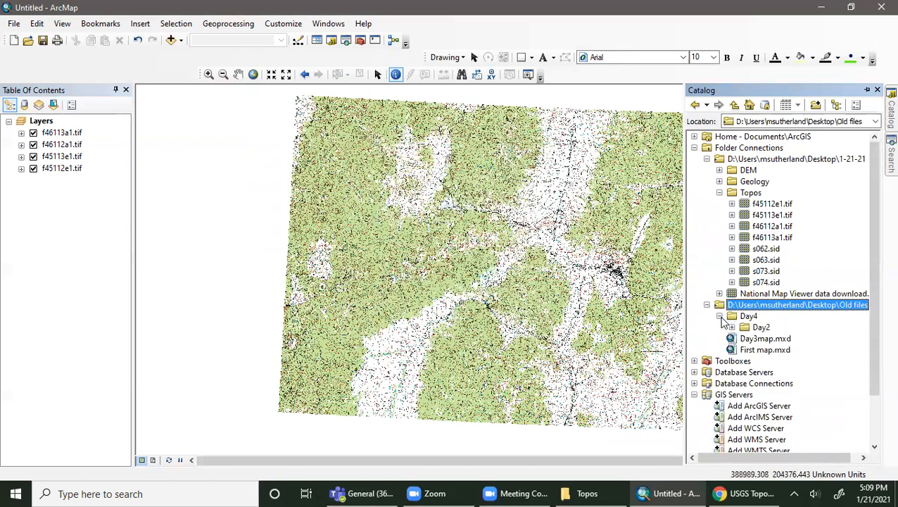
{"action": "left_click", "coordinate": [732, 327]}
{"action": "scroll", "coordinate": [768, 345], "scroll_direction": "down", "scroll_amount": 1}
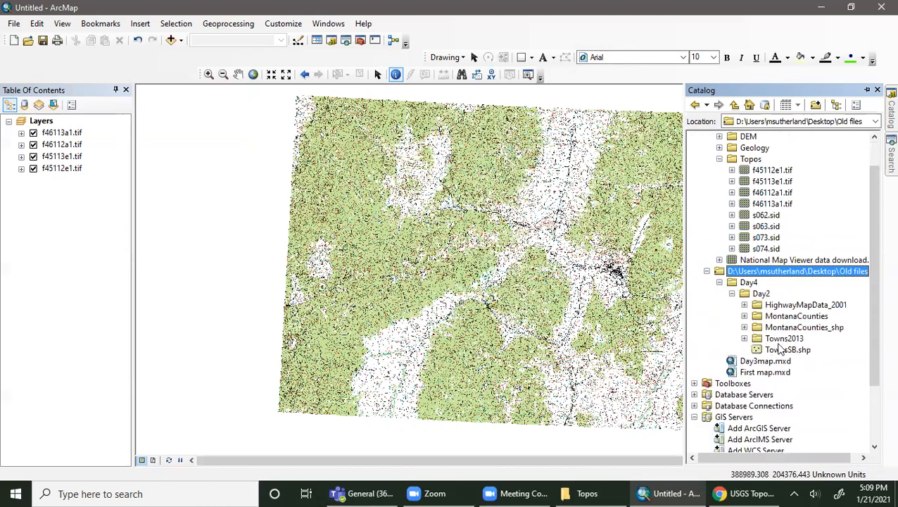
{"action": "left_click", "coordinate": [745, 327]}
{"action": "left_click", "coordinate": [757, 339]}
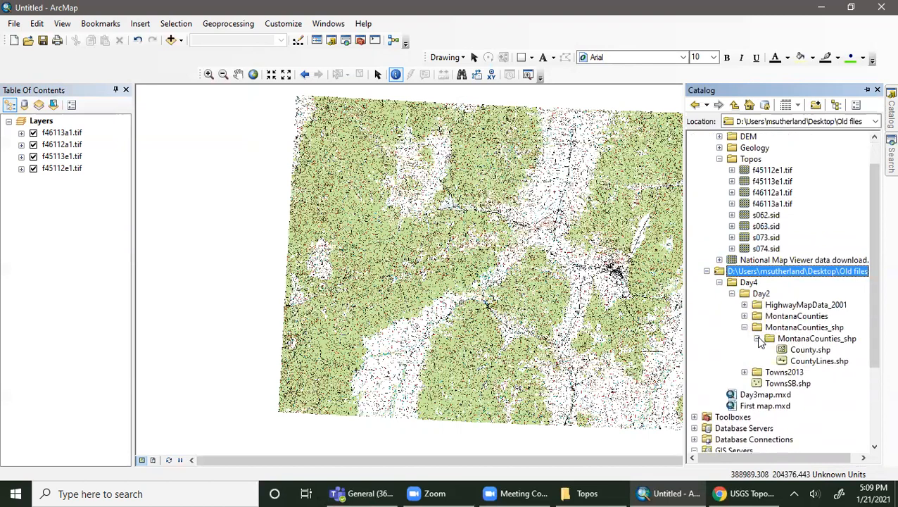
{"action": "left_click", "coordinate": [824, 350]}
{"action": "left_click_drag", "start_coordinate": [169, 135], "coordinate": [99, 126]}
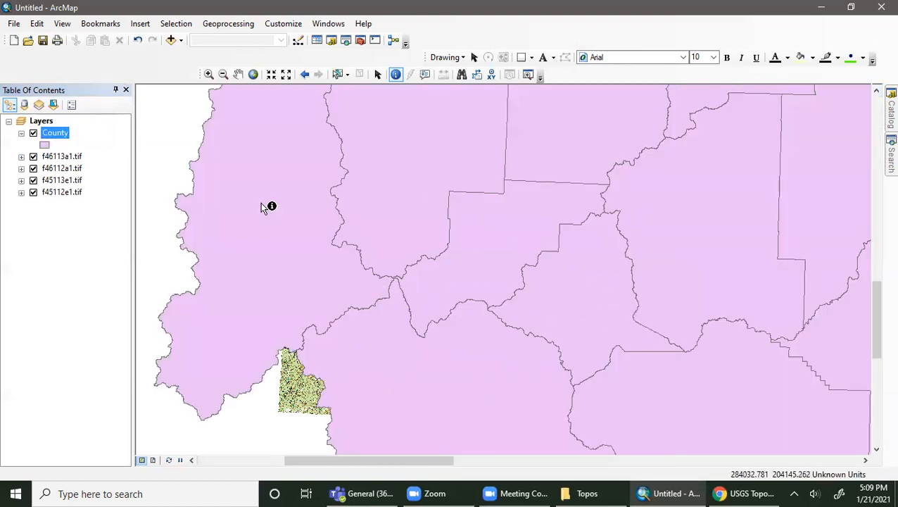
Give the County layer the Hollow symbol and turn its visibility off.
{"action": "left_click", "coordinate": [45, 145]}
{"action": "left_click", "coordinate": [317, 199]}
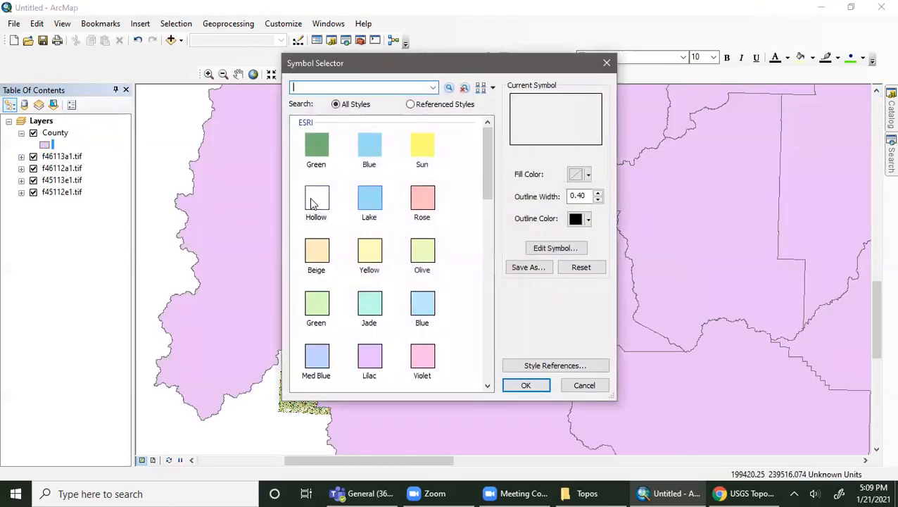
{"action": "left_click", "coordinate": [526, 386]}
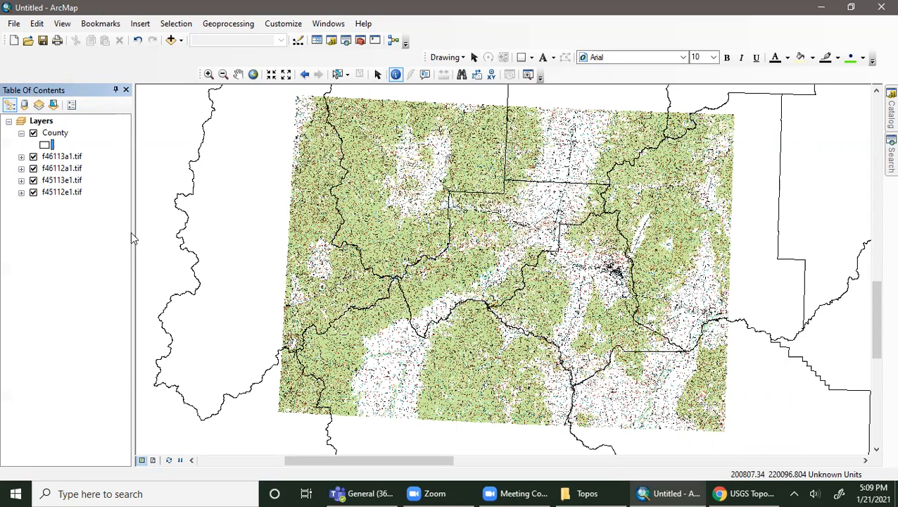
{"action": "left_click", "coordinate": [33, 134]}
Expand the f46113a1.tif color list and inspect the creek line pixels up close and the symbol of color value 8.
{"action": "left_click", "coordinate": [21, 156]}
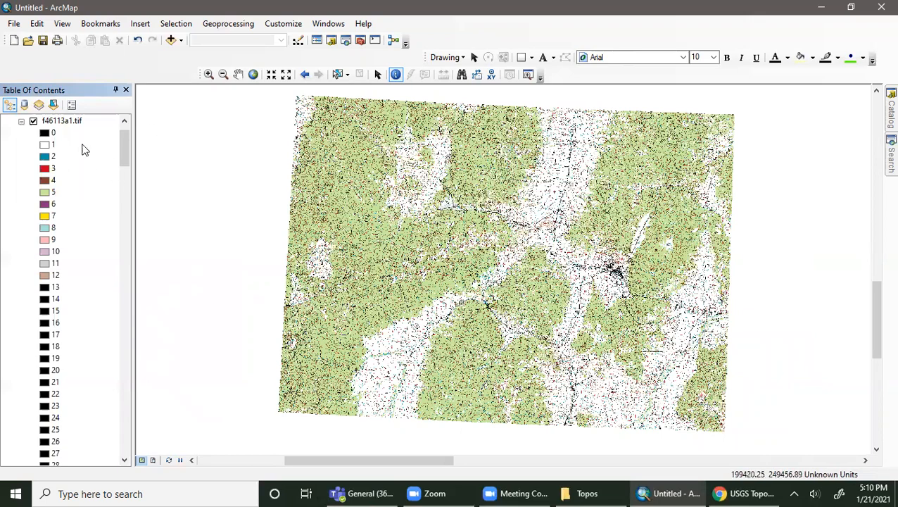
{"action": "left_click", "coordinate": [208, 75]}
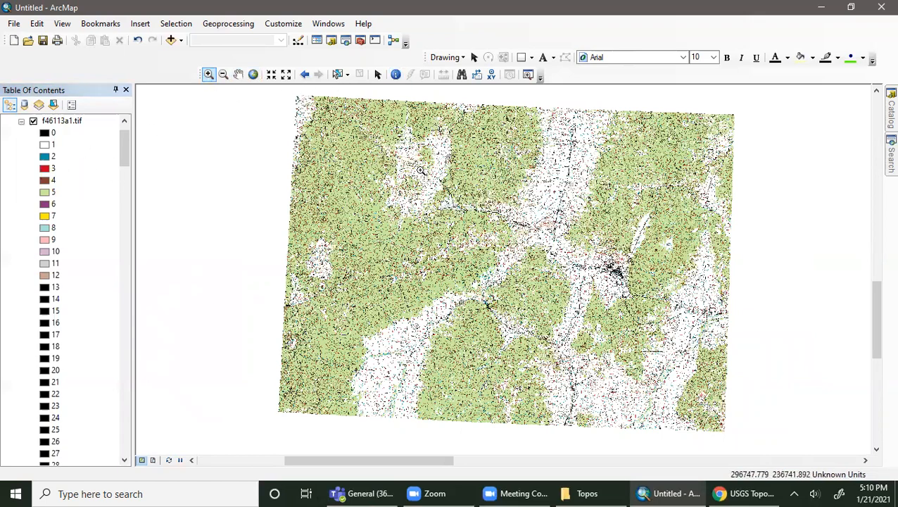
{"action": "left_click_drag", "start_coordinate": [420, 170], "coordinate": [502, 216]}
{"action": "left_click_drag", "start_coordinate": [343, 233], "coordinate": [391, 277]}
{"action": "mouse_move", "coordinate": [320, 269]}
{"action": "left_mouse_down"}
{"action": "mouse_move", "coordinate": [350, 321]}
{"action": "mouse_move", "coordinate": [402, 349]}
{"action": "left_mouse_up"}
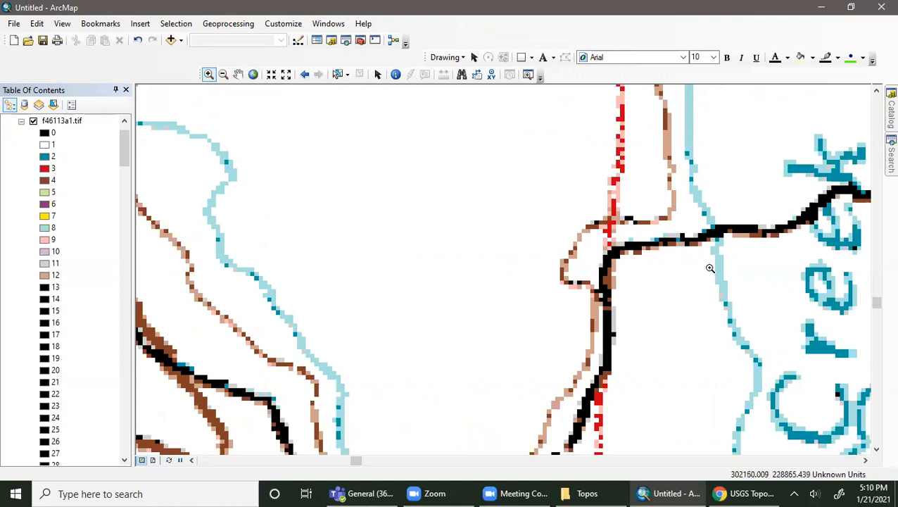
{"action": "left_click", "coordinate": [46, 230]}
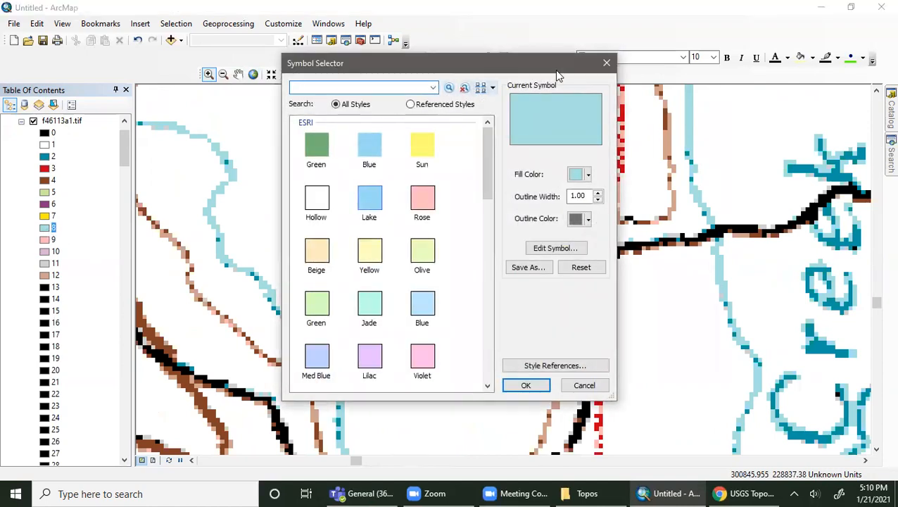
{"action": "left_click", "coordinate": [607, 63]}
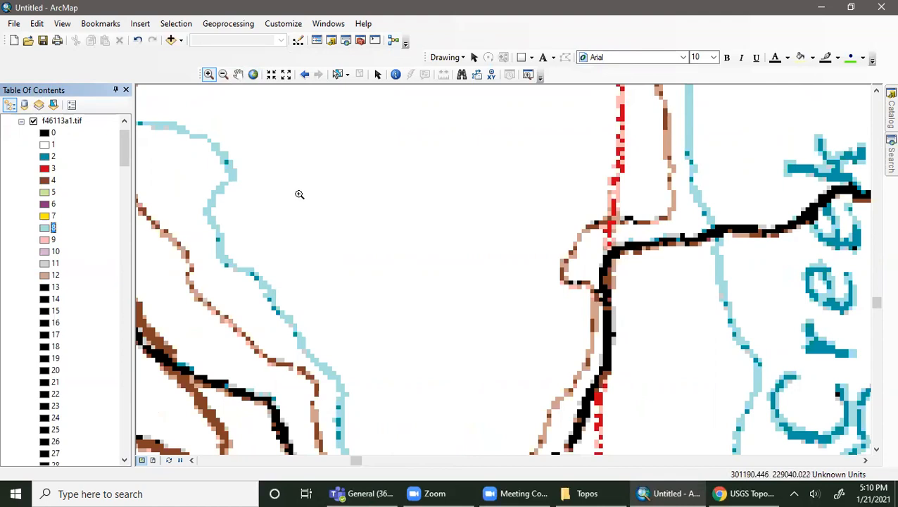
Set the fill of color value 8 in f46113a1.tif to RGB 0, 151, 164.
{"action": "left_click", "coordinate": [44, 229]}
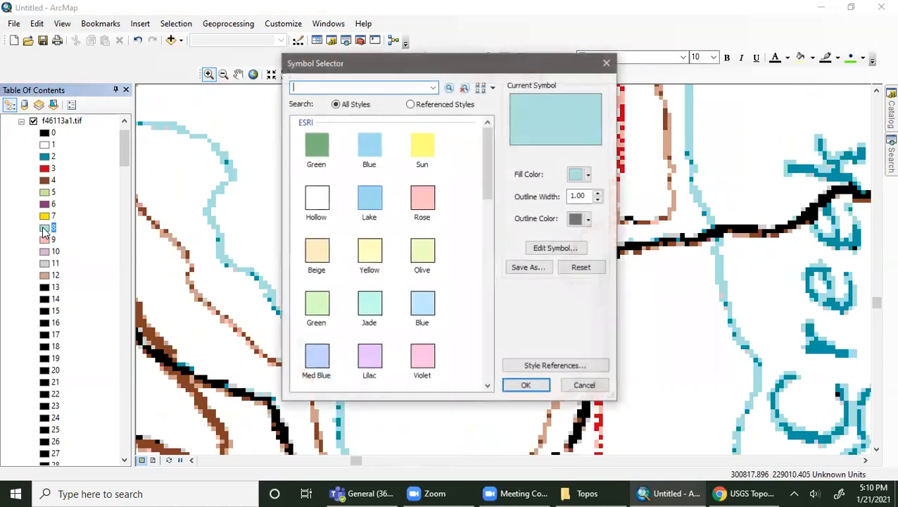
{"action": "left_click", "coordinate": [576, 175]}
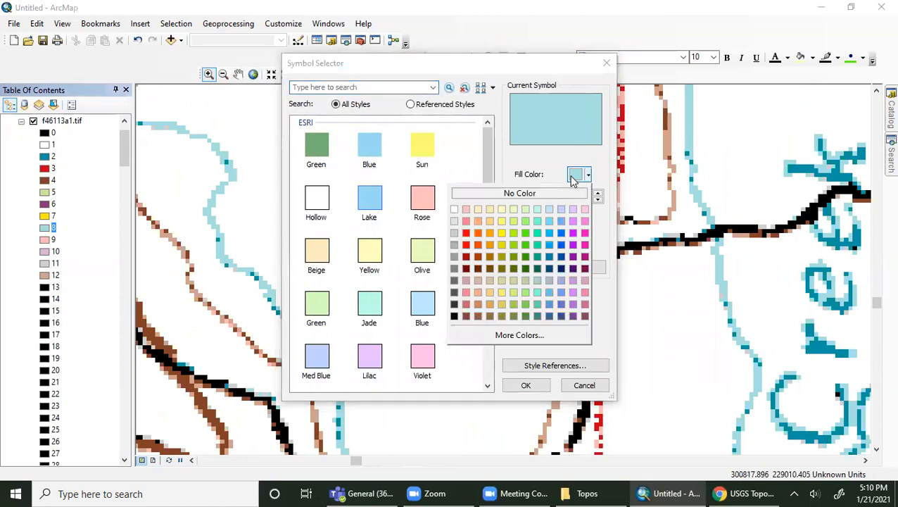
{"action": "left_click", "coordinate": [518, 336]}
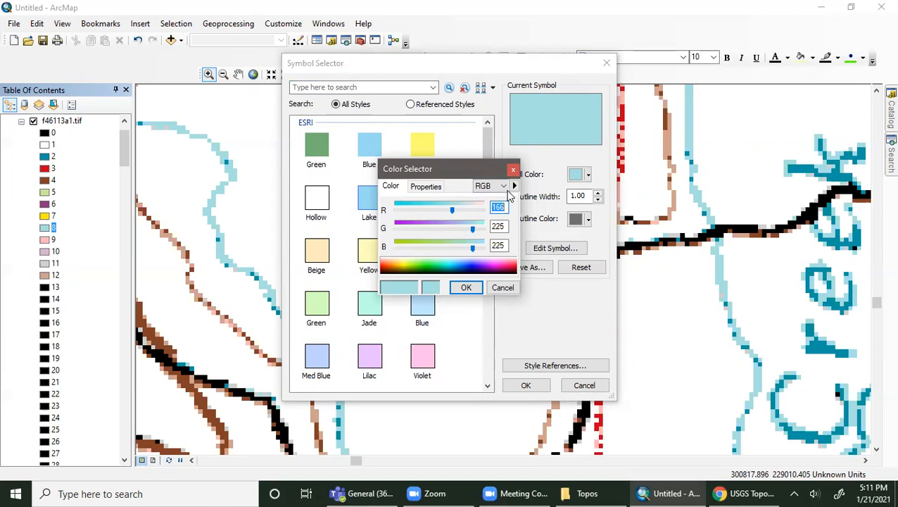
{"action": "type", "text": "0"}
{"action": "key", "text": "Tab"}
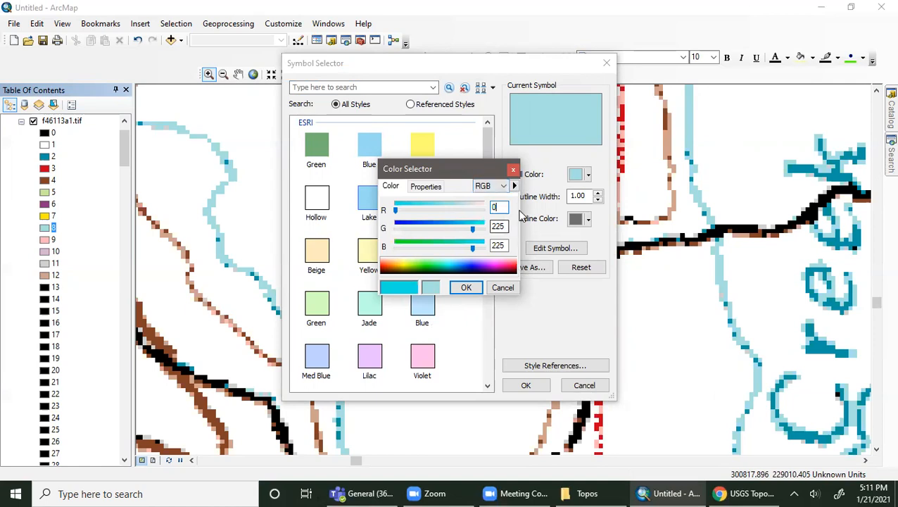
{"action": "type", "text": "151"}
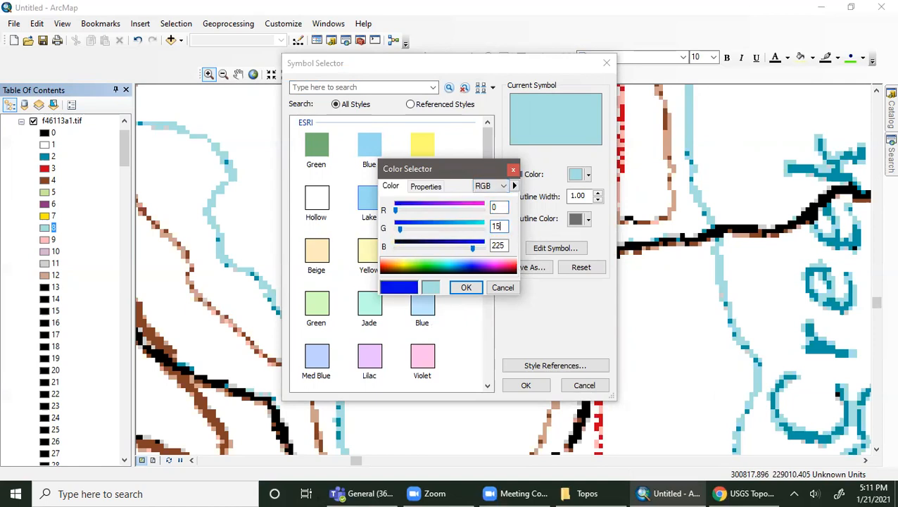
{"action": "double_click", "coordinate": [498, 245]}
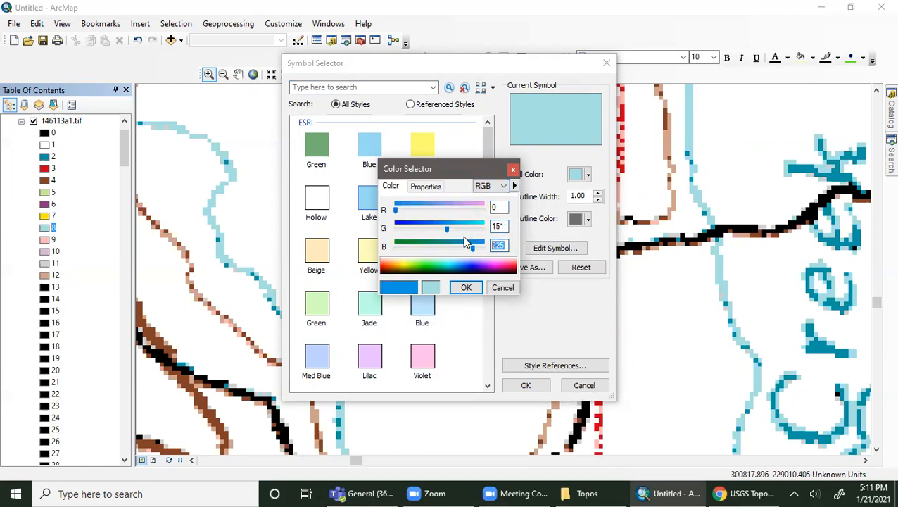
{"action": "type", "text": "164"}
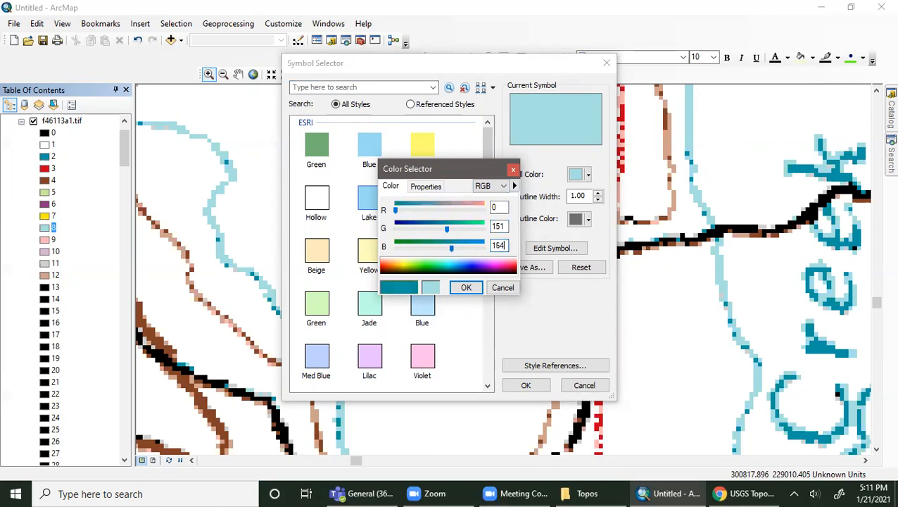
{"action": "left_click", "coordinate": [469, 286]}
{"action": "left_click", "coordinate": [521, 385]}
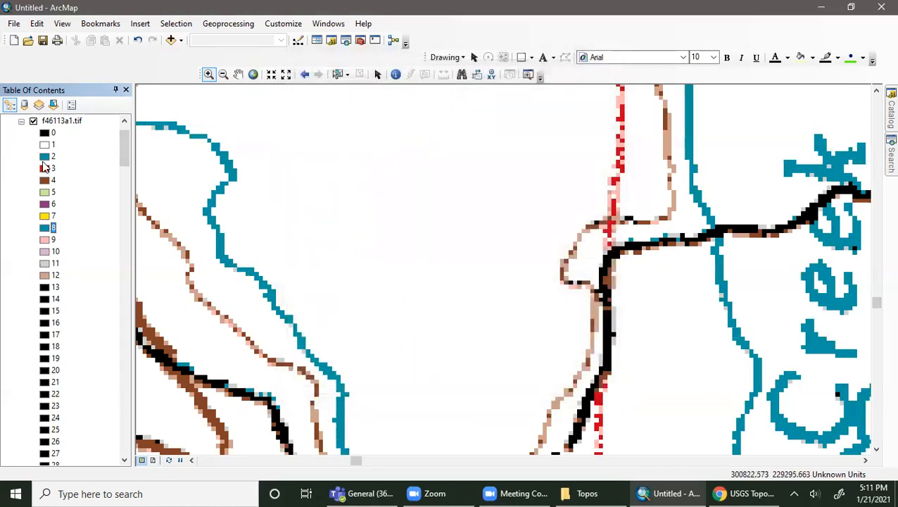
Check the RGB fill values of color value 2 in f46113a1.tif without changing them.
{"action": "left_click", "coordinate": [44, 156]}
{"action": "left_click", "coordinate": [581, 175]}
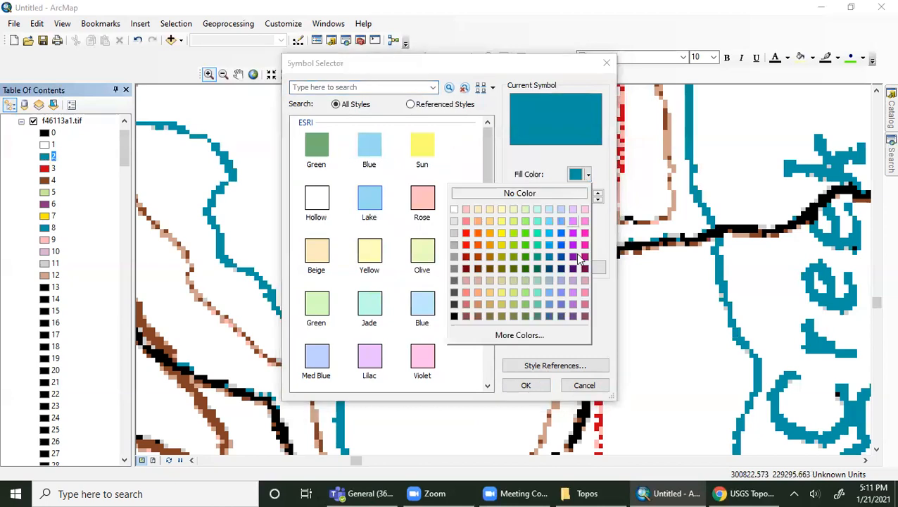
{"action": "left_click", "coordinate": [519, 335]}
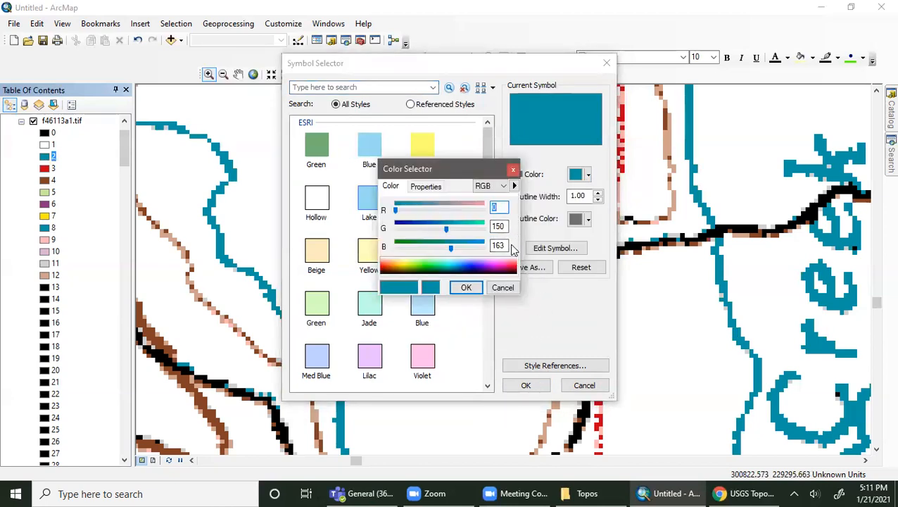
{"action": "left_click", "coordinate": [468, 291]}
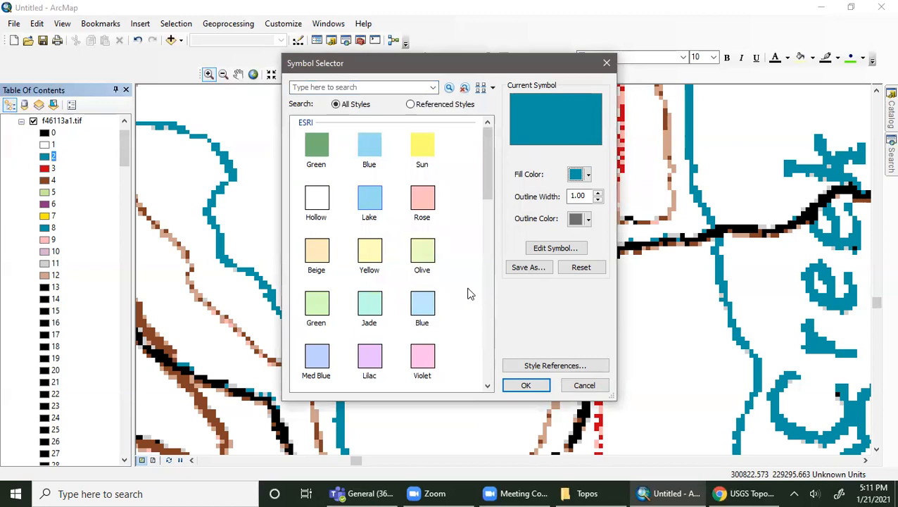
{"action": "left_click", "coordinate": [530, 385]}
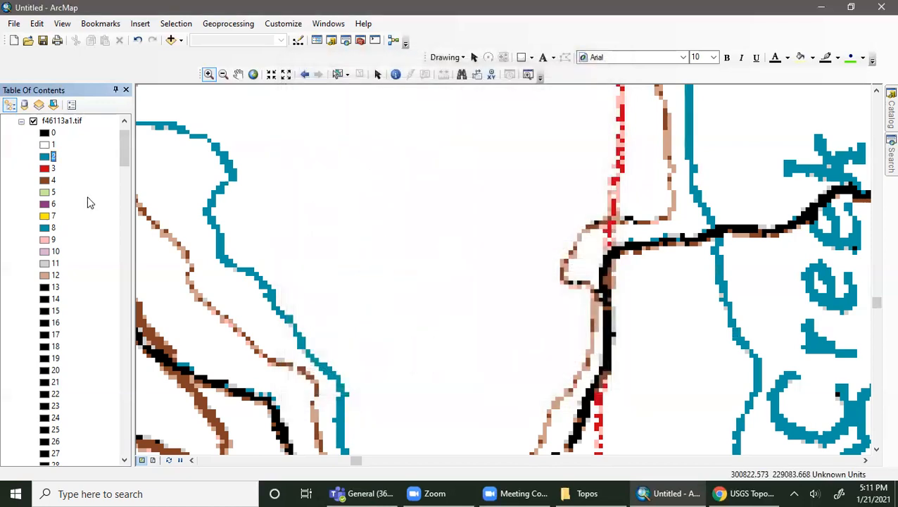
Set the fill of color value 9 in f46113a1.tif to RGB 203, 0, 23.
{"action": "double_click", "coordinate": [45, 240]}
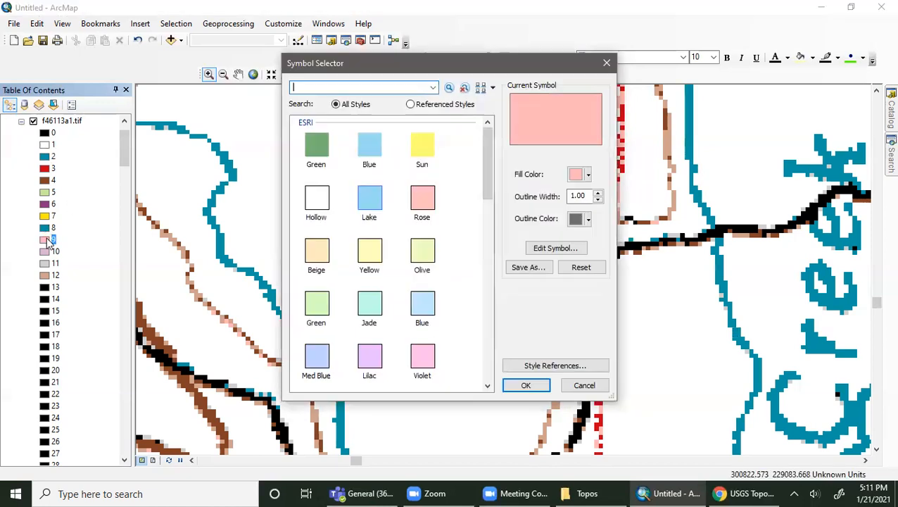
{"action": "left_click", "coordinate": [589, 173]}
{"action": "left_click", "coordinate": [533, 333]}
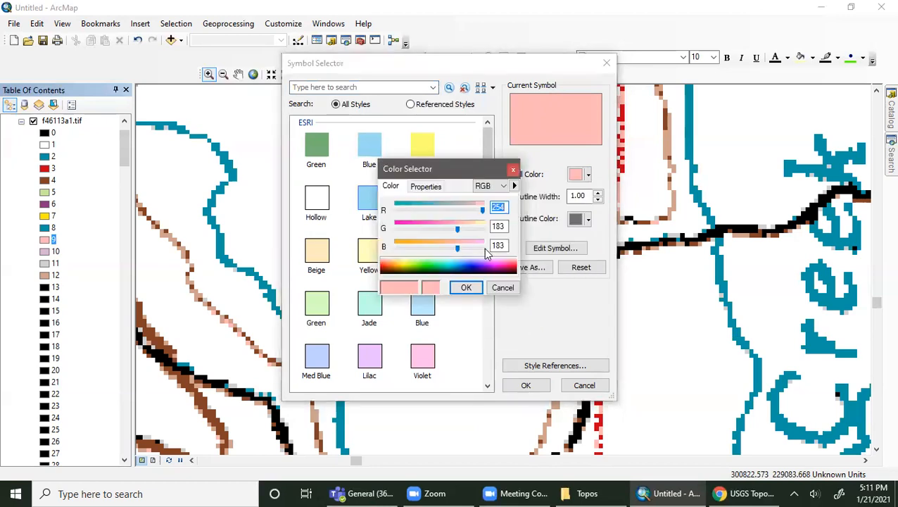
{"action": "type", "text": "2"}
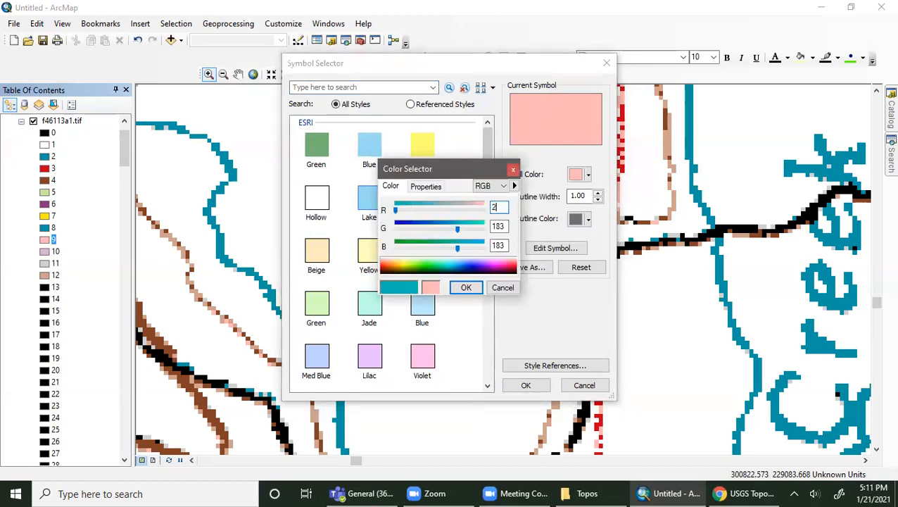
{"action": "type", "text": "023"}
{"action": "key", "text": "BackSpace"}
{"action": "key", "text": "BackSpace"}
{"action": "type", "text": "3"}
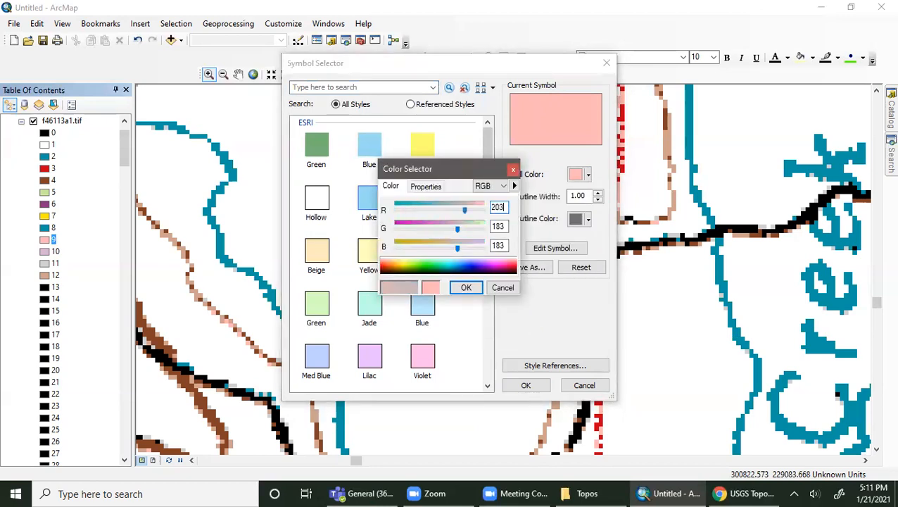
{"action": "left_click_drag", "start_coordinate": [505, 225], "coordinate": [472, 228]}
{"action": "type", "text": "0"}
{"action": "key", "text": "Tab"}
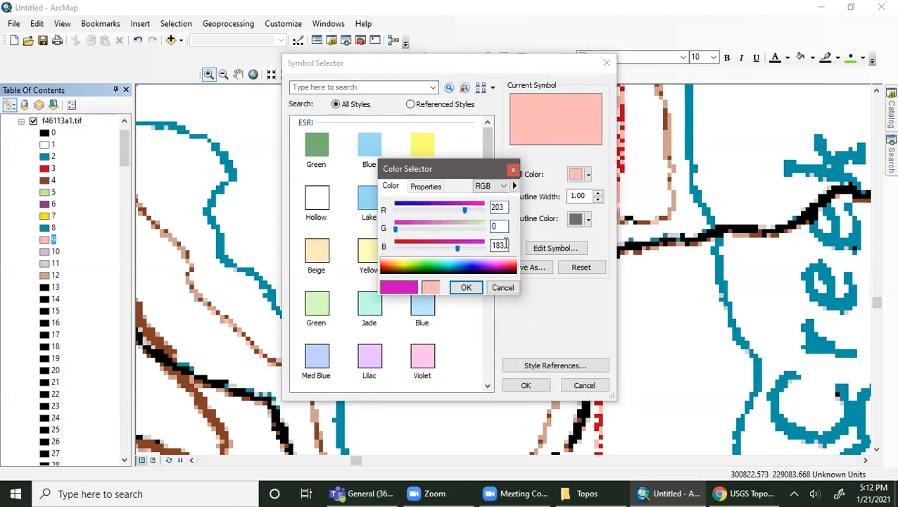
{"action": "type", "text": "0"}
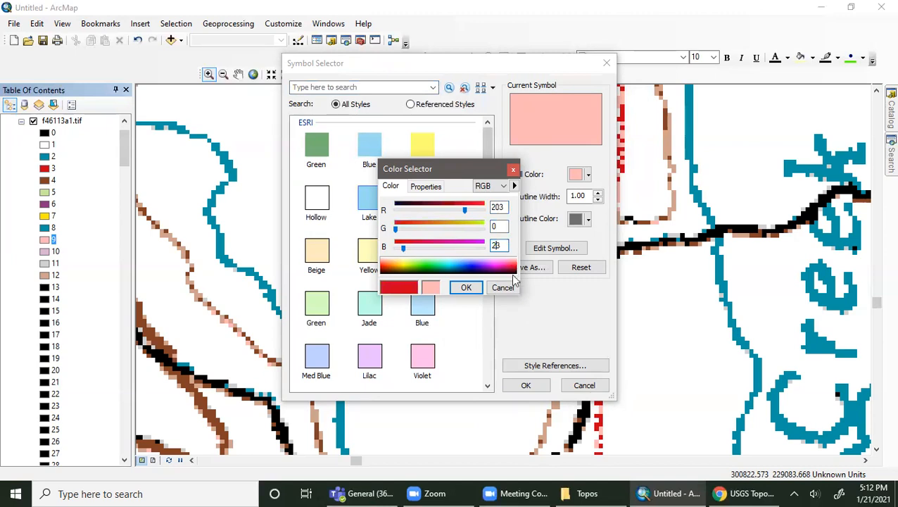
{"action": "left_click", "coordinate": [466, 287]}
{"action": "left_click", "coordinate": [525, 385]}
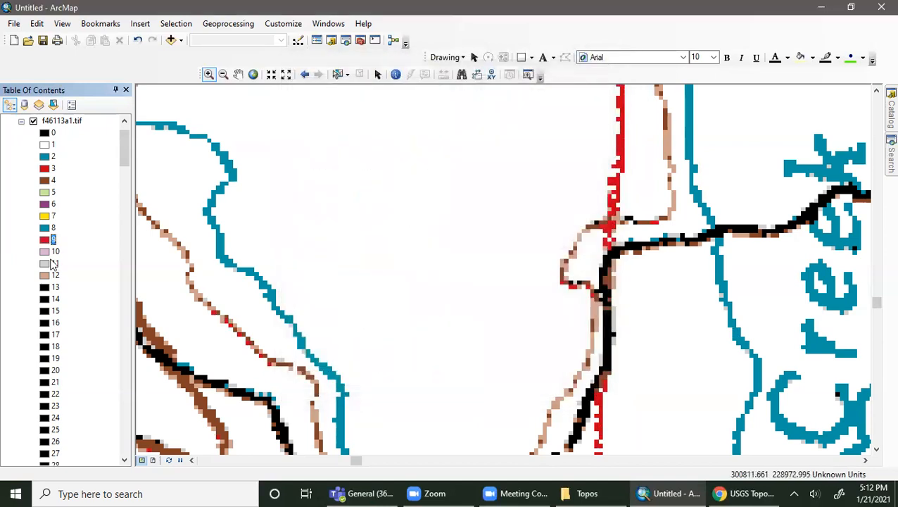
Set the fill of color value 10 in f46113a1.tif to RGB 137, 51, 128.
{"action": "left_click", "coordinate": [48, 252]}
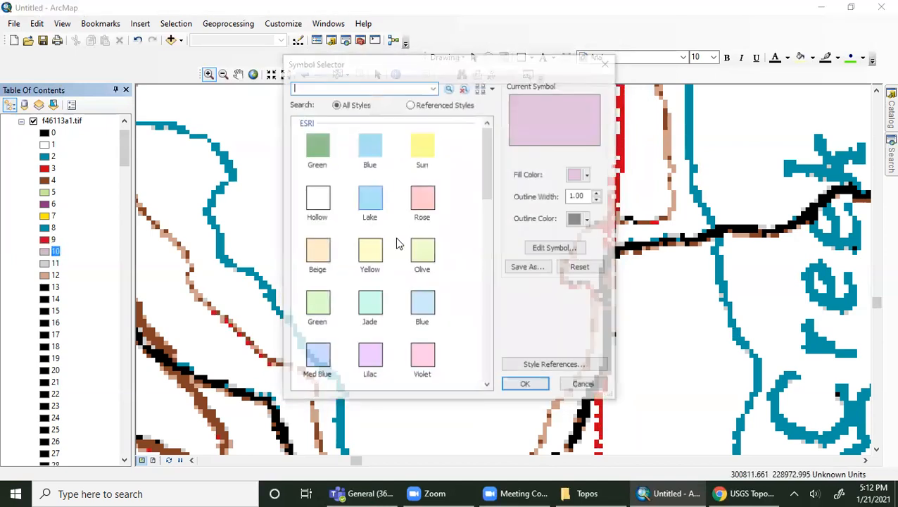
{"action": "left_click", "coordinate": [577, 175]}
{"action": "left_click", "coordinate": [529, 337]}
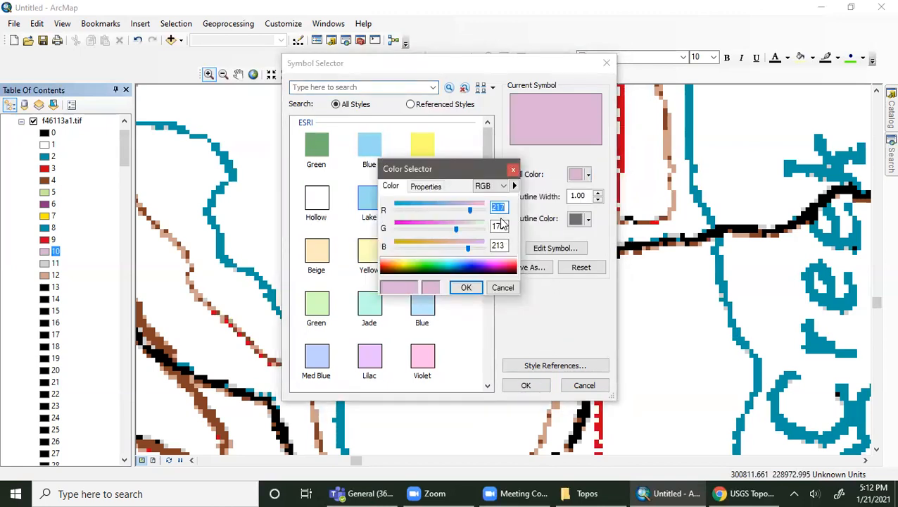
{"action": "type", "text": "137"}
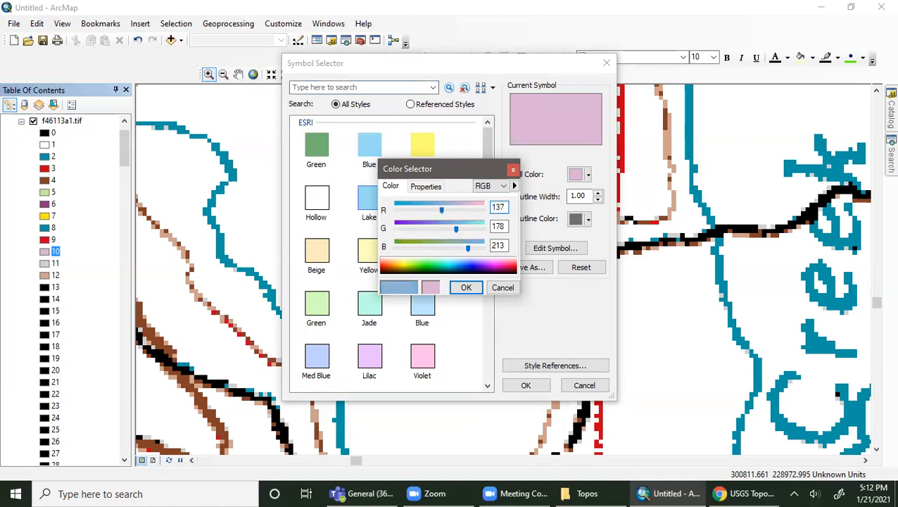
{"action": "key", "text": "Tab"}
{"action": "type", "text": "51"}
{"action": "key", "text": "Tab"}
{"action": "type", "text": "128"}
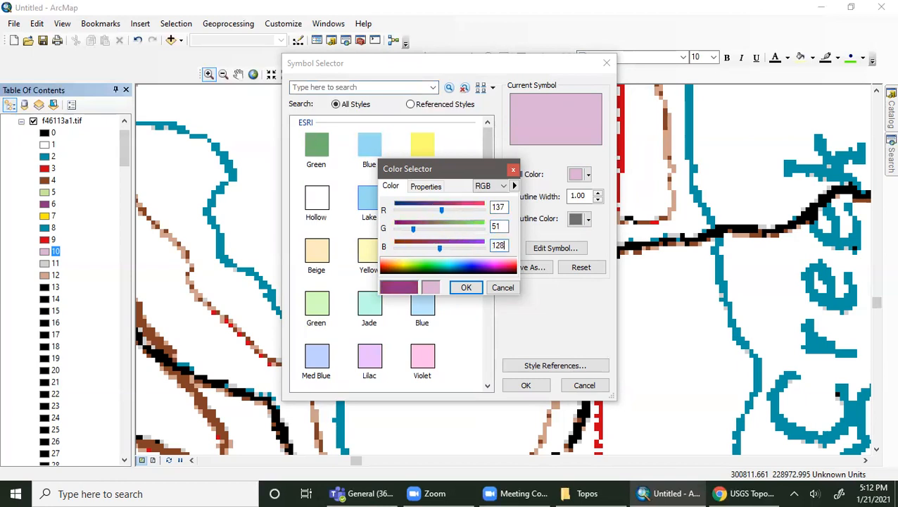
{"action": "left_click", "coordinate": [464, 287]}
{"action": "left_click", "coordinate": [542, 386]}
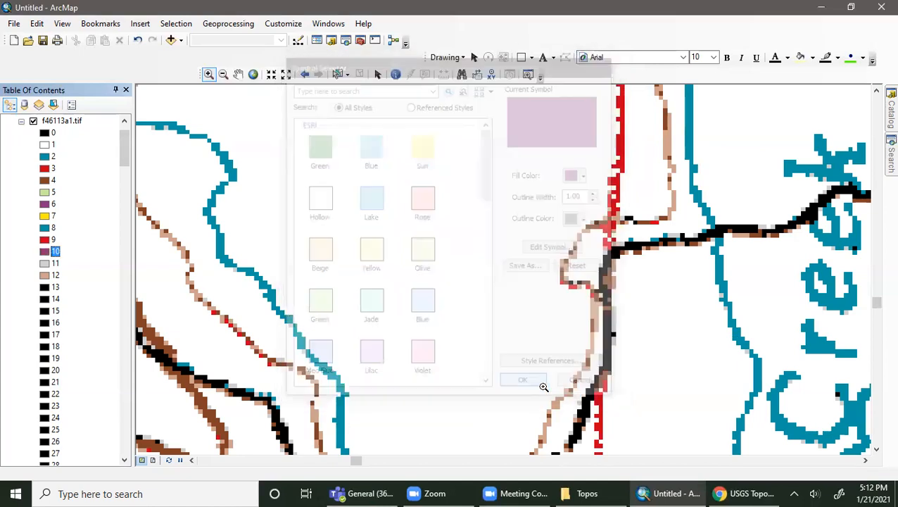
Set the fill of color value 11 in f46113a1.tif to black.
{"action": "left_click", "coordinate": [45, 263]}
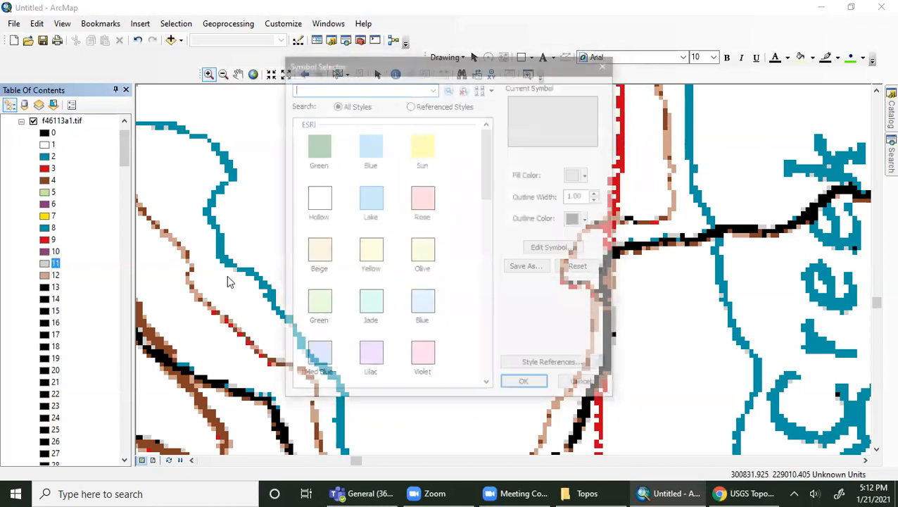
{"action": "left_click", "coordinate": [583, 174]}
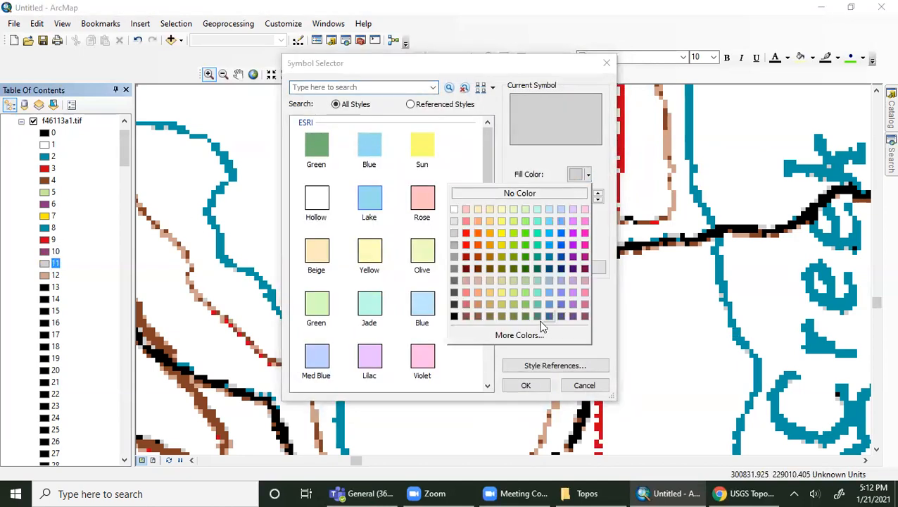
{"action": "left_click", "coordinate": [454, 316]}
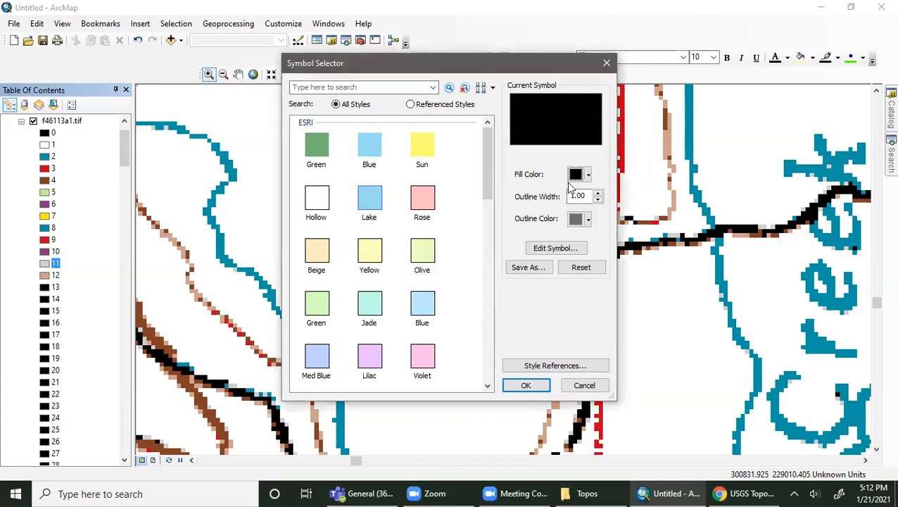
{"action": "left_click", "coordinate": [577, 175]}
{"action": "left_click", "coordinate": [454, 316]}
{"action": "left_click", "coordinate": [525, 385]}
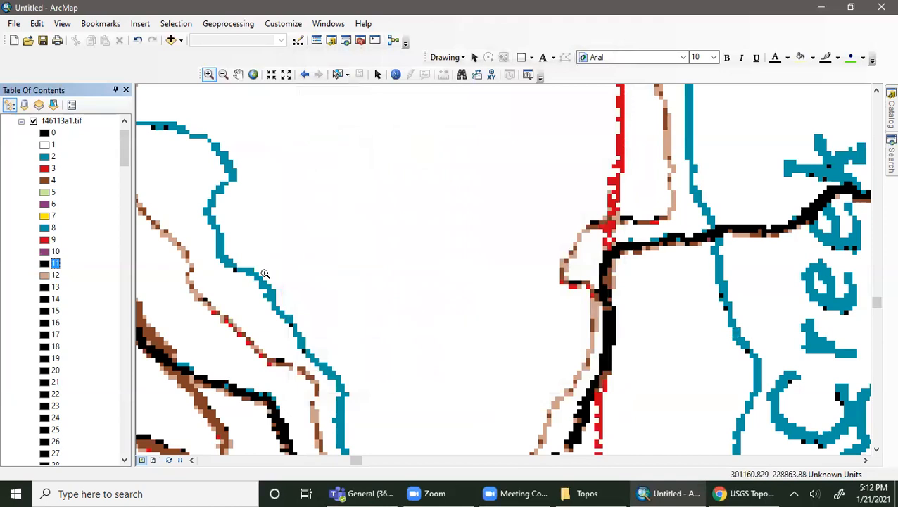
Set the fill of color value 12 in f46113a1.tif to RGB 131, 66, 37.
{"action": "left_click", "coordinate": [45, 275]}
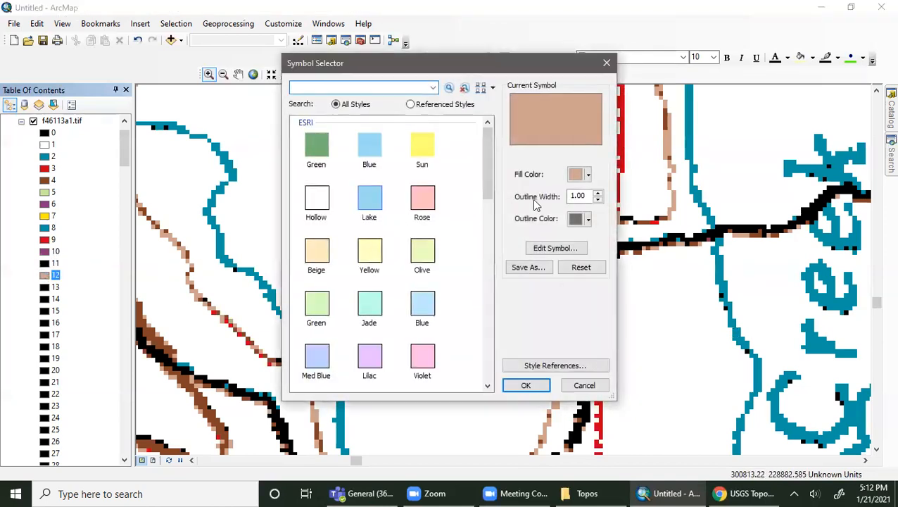
{"action": "left_click", "coordinate": [579, 175]}
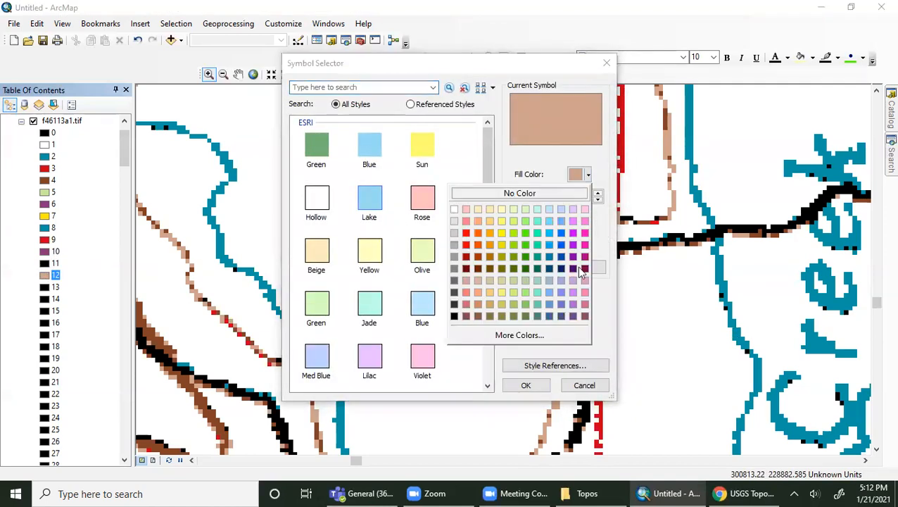
{"action": "left_click", "coordinate": [514, 335]}
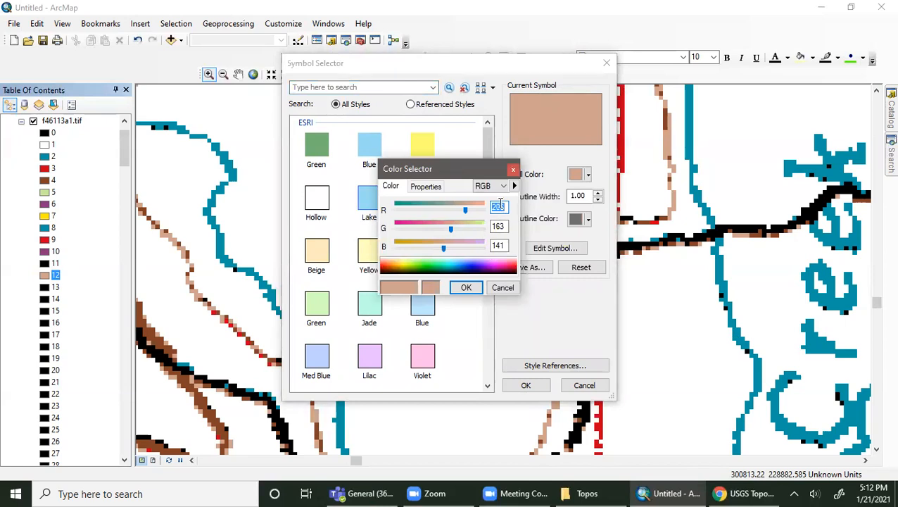
{"action": "type", "text": "131"}
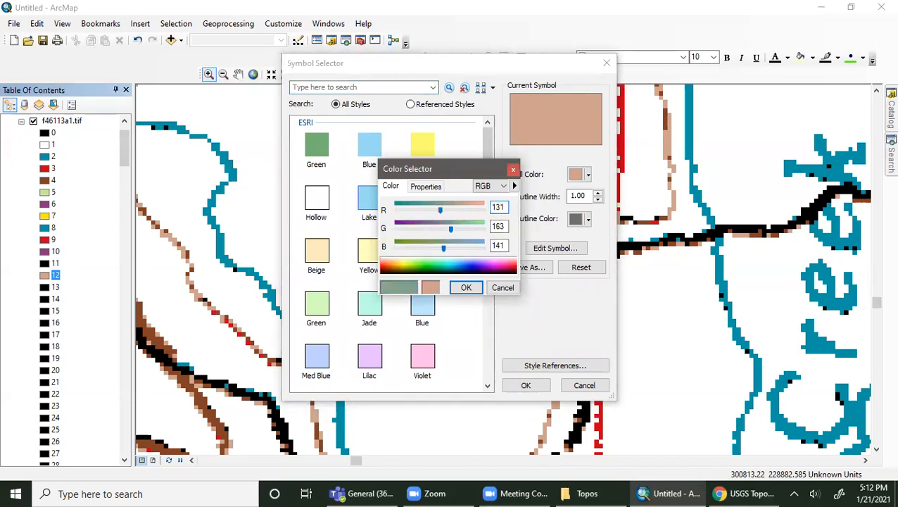
{"action": "key", "text": "Tab"}
{"action": "type", "text": "66"}
{"action": "key", "text": "Tab"}
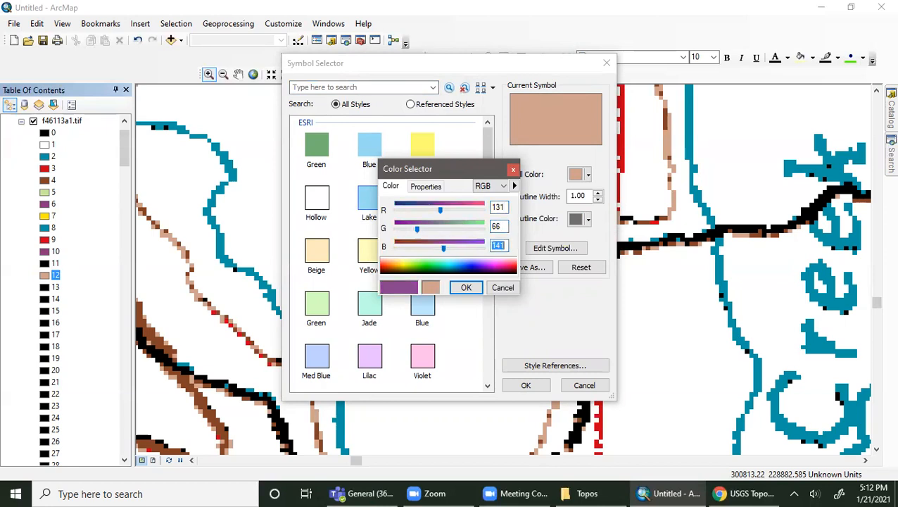
{"action": "type", "text": "37"}
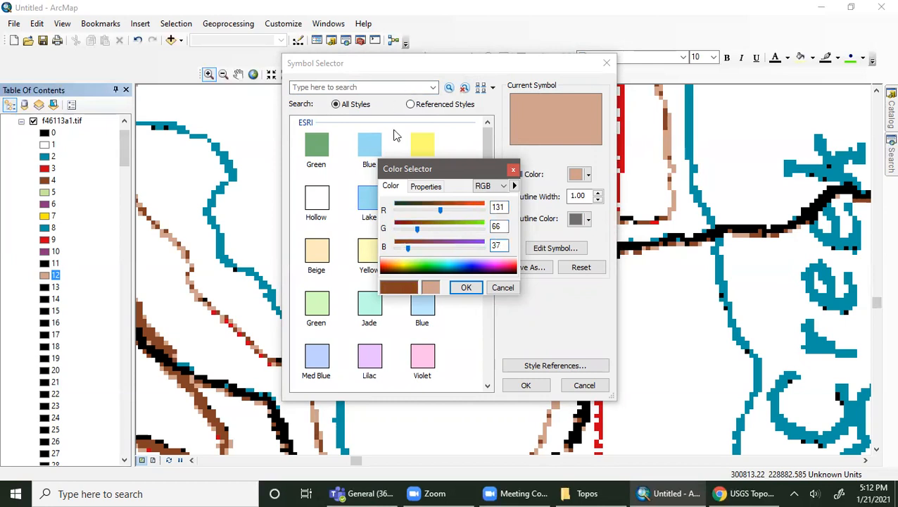
{"action": "left_click", "coordinate": [533, 386]}
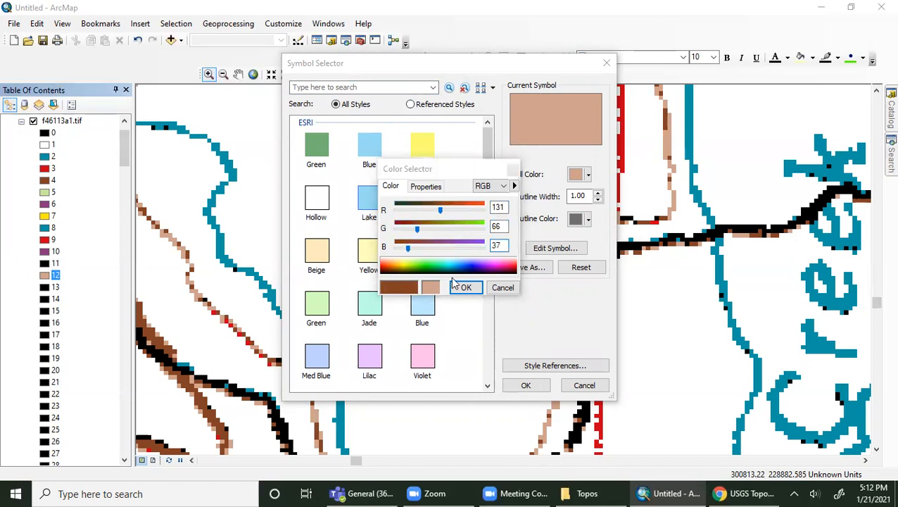
{"action": "left_click", "coordinate": [461, 287]}
{"action": "left_click", "coordinate": [521, 385]}
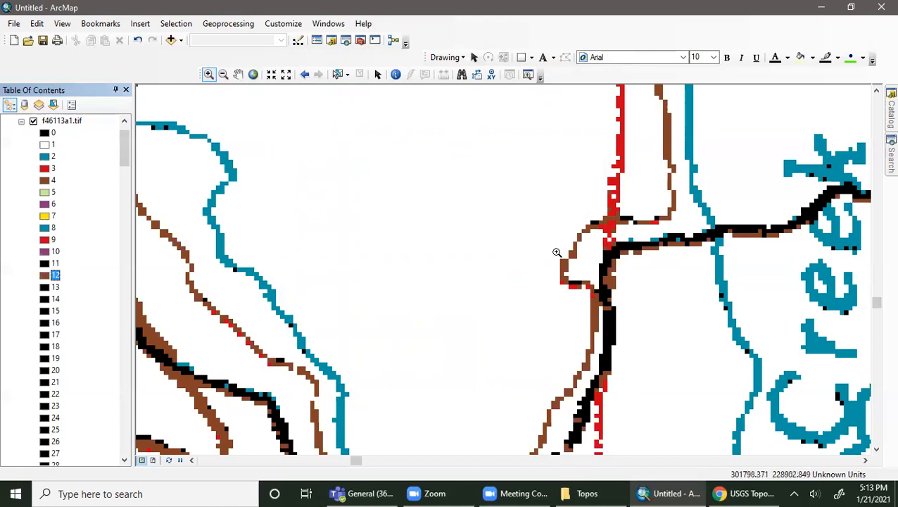
Compare the recolored f46113a1.tif with the adjoining topographic sheet around the Powell and Deer Lodge county line, switching the recolored layer's visibility.
{"action": "scroll", "coordinate": [538, 270], "scroll_direction": "up", "scroll_amount": 4}
{"action": "scroll", "coordinate": [539, 271], "scroll_direction": "up", "scroll_amount": 3}
{"action": "scroll", "coordinate": [539, 270], "scroll_direction": "up", "scroll_amount": 3}
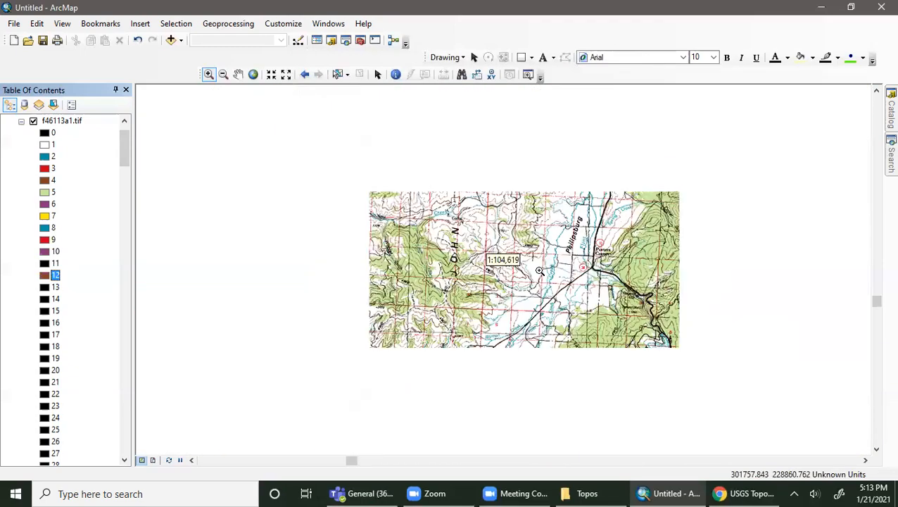
{"action": "scroll", "coordinate": [539, 271], "scroll_direction": "up", "scroll_amount": 3}
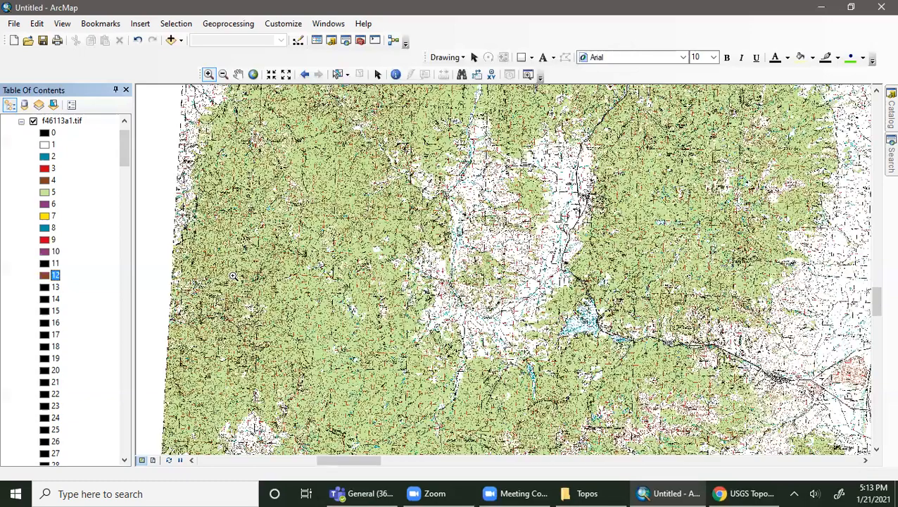
{"action": "scroll", "coordinate": [353, 329], "scroll_direction": "up", "scroll_amount": 3}
{"action": "left_click", "coordinate": [32, 123]}
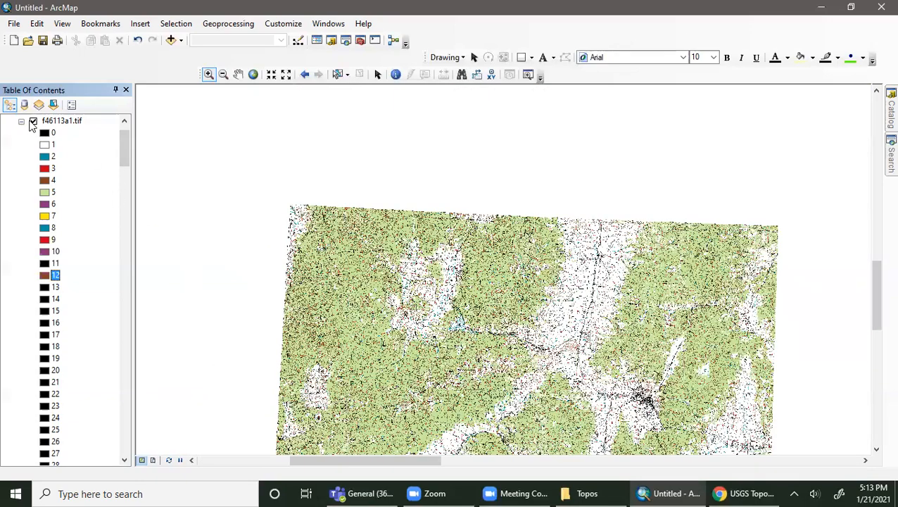
{"action": "left_click", "coordinate": [33, 123]}
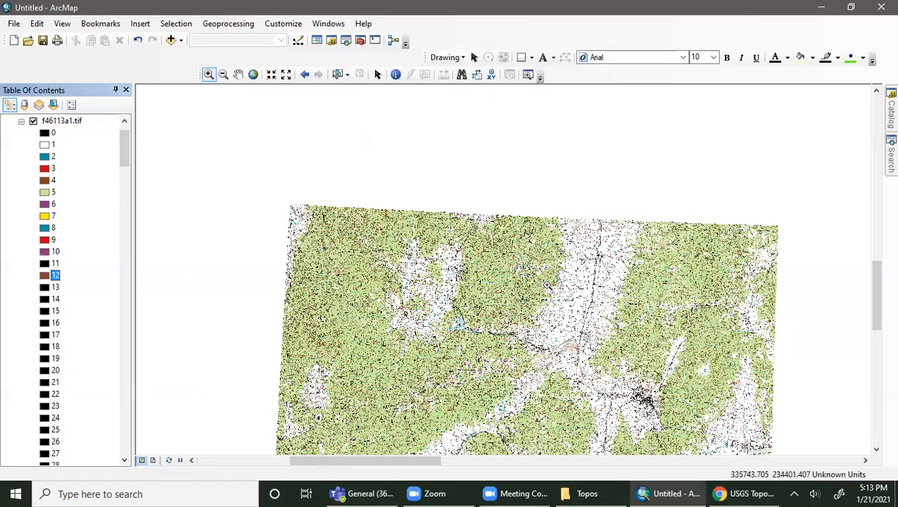
{"action": "left_click_drag", "start_coordinate": [493, 264], "coordinate": [562, 324]}
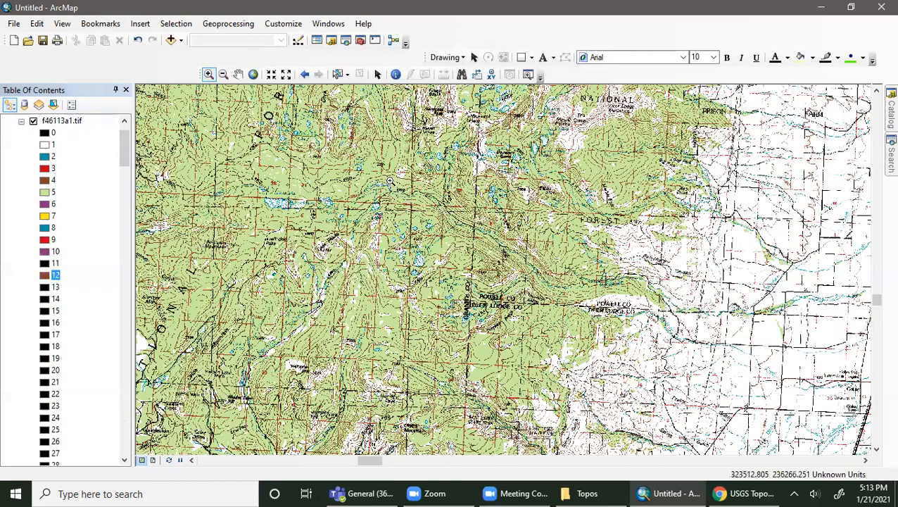
{"action": "left_click_drag", "start_coordinate": [391, 182], "coordinate": [584, 337]}
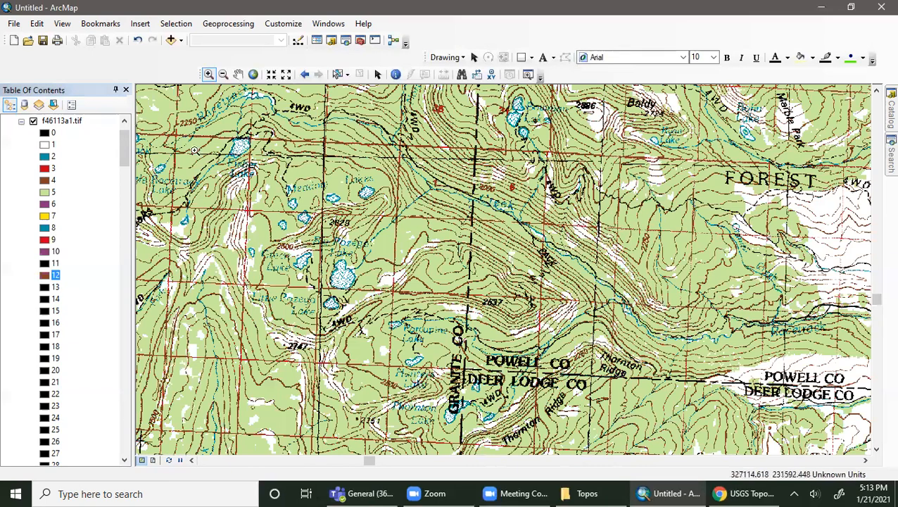
{"action": "left_click", "coordinate": [34, 122]}
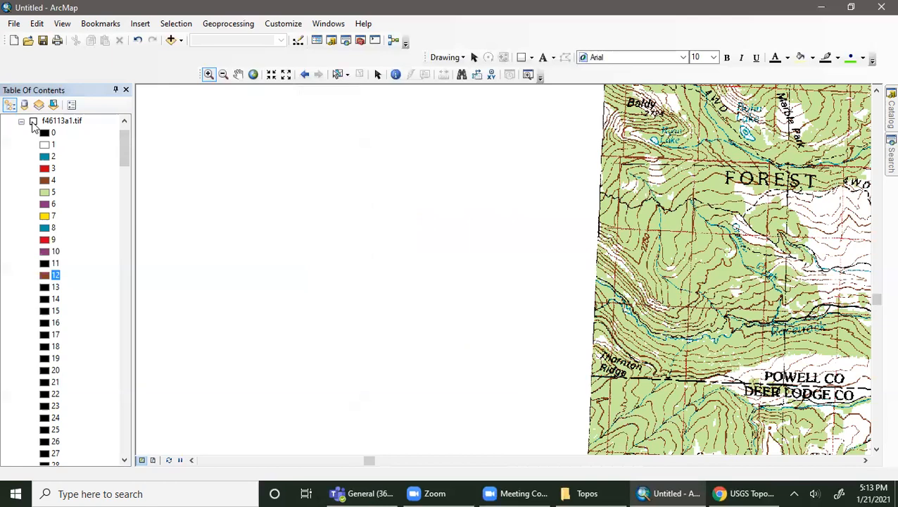
Turn f46113a1.tif back on and zoom in closely on its seam with the adjoining topographic sheet.
{"action": "left_click", "coordinate": [33, 122]}
{"action": "left_click_drag", "start_coordinate": [541, 199], "coordinate": [688, 321]}
{"action": "left_click_drag", "start_coordinate": [358, 162], "coordinate": [615, 391]}
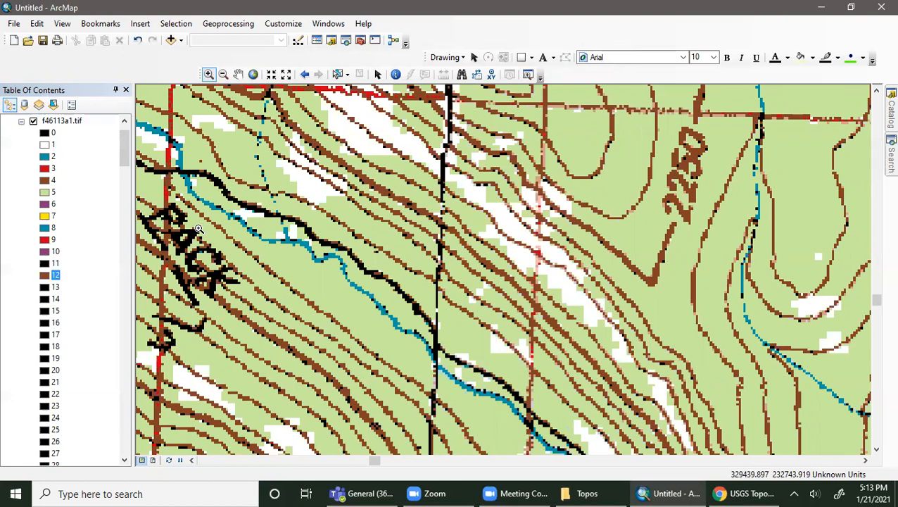
{"action": "left_click", "coordinate": [22, 122]}
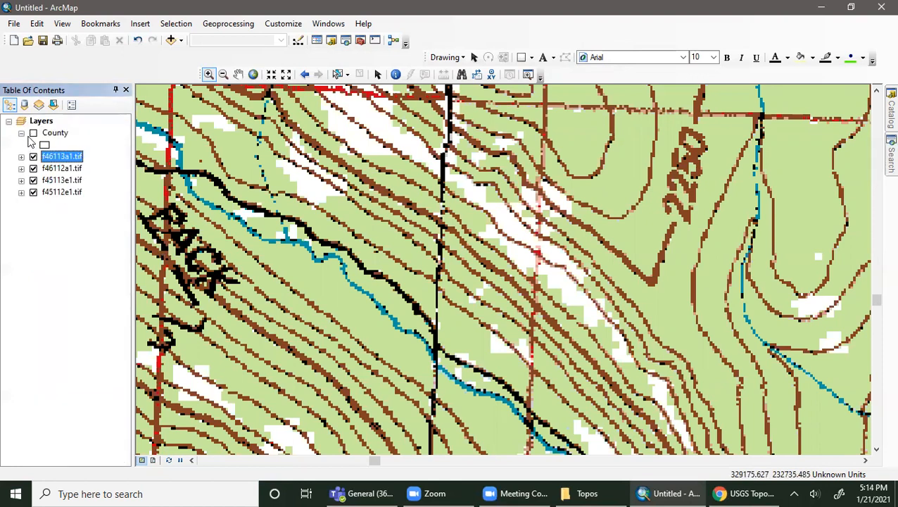
{"action": "left_click", "coordinate": [20, 157]}
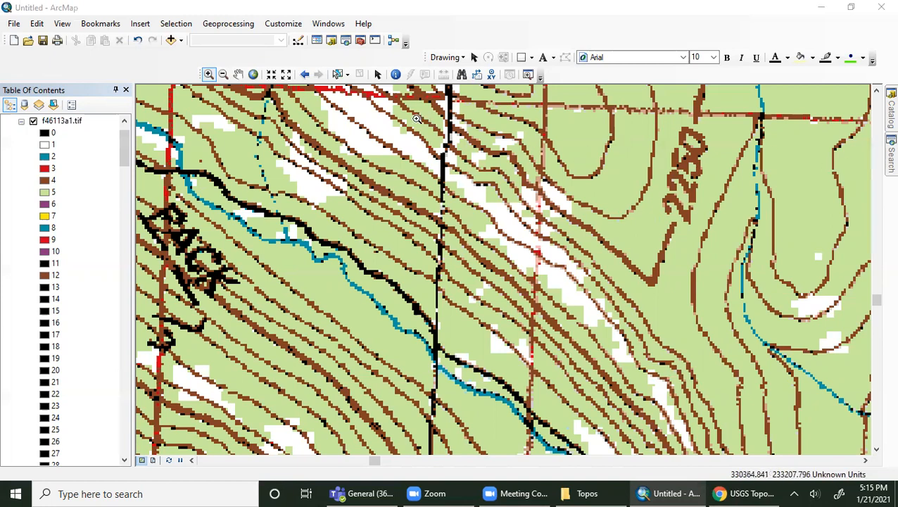
{"action": "left_click", "coordinate": [79, 134]}
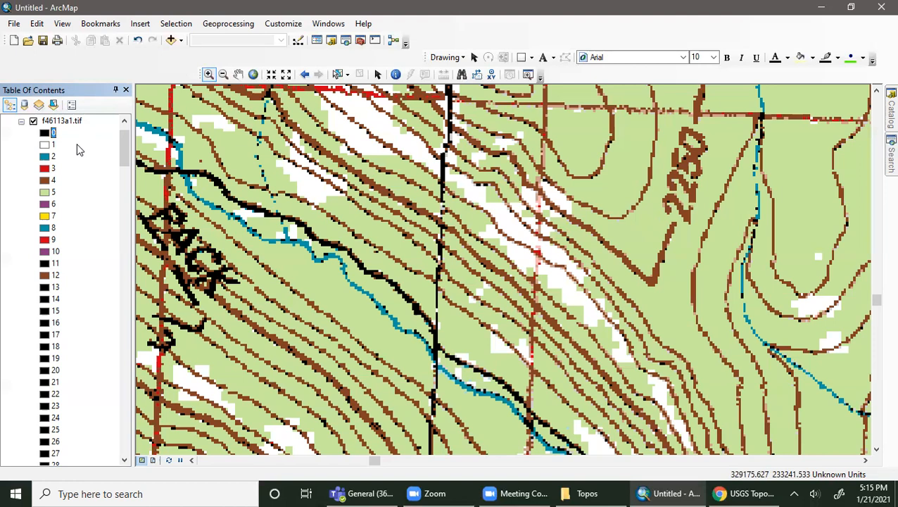
{"action": "left_click", "coordinate": [76, 203]}
{"action": "left_click", "coordinate": [72, 192]}
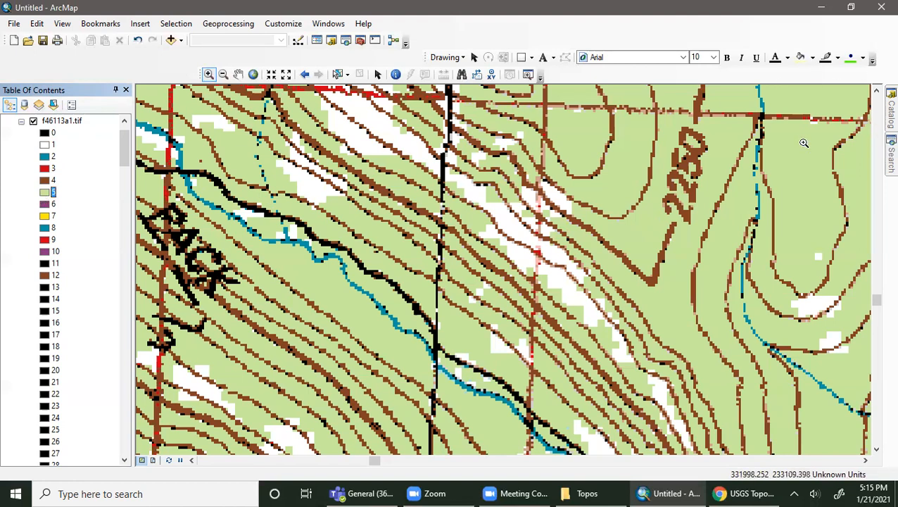
Add the USDA_CONUS_PRIME imagery from the NAIP folder of the gis.apfo.usda.gov GIS server to the map.
{"action": "mouse_move", "coordinate": [891, 113]}
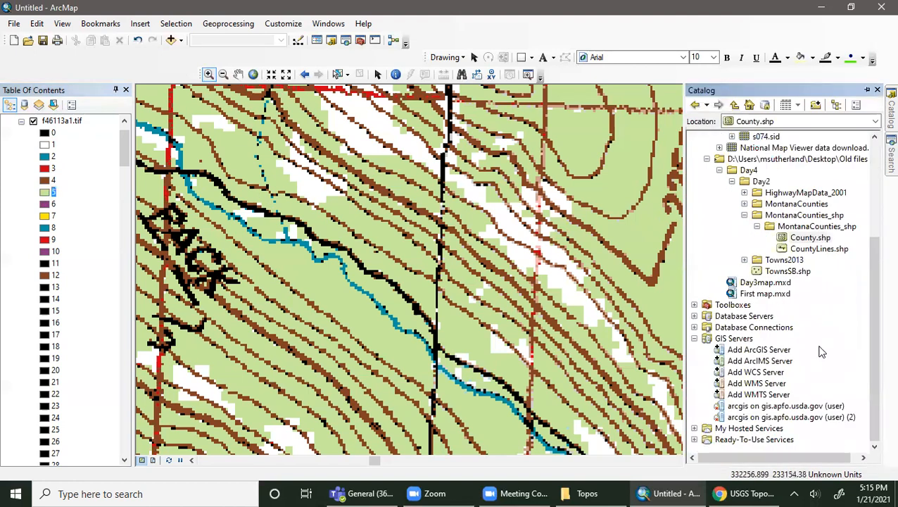
{"action": "left_click", "coordinate": [770, 406]}
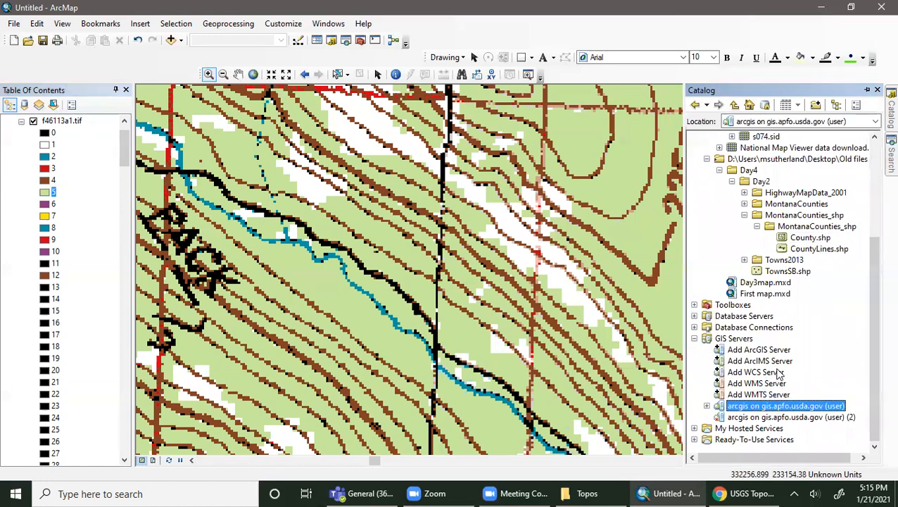
{"action": "left_click", "coordinate": [707, 406]}
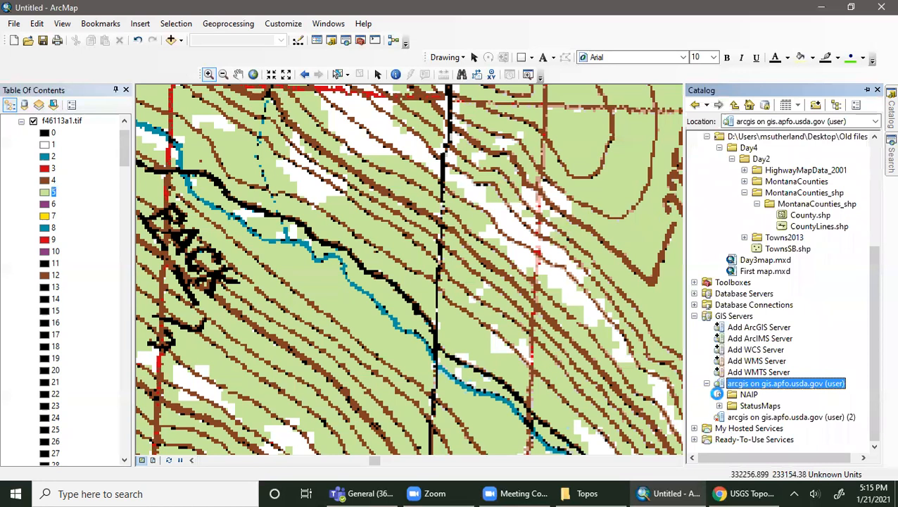
{"action": "left_click", "coordinate": [719, 395]}
{"action": "left_click_drag", "start_coordinate": [775, 416], "coordinate": [86, 337]}
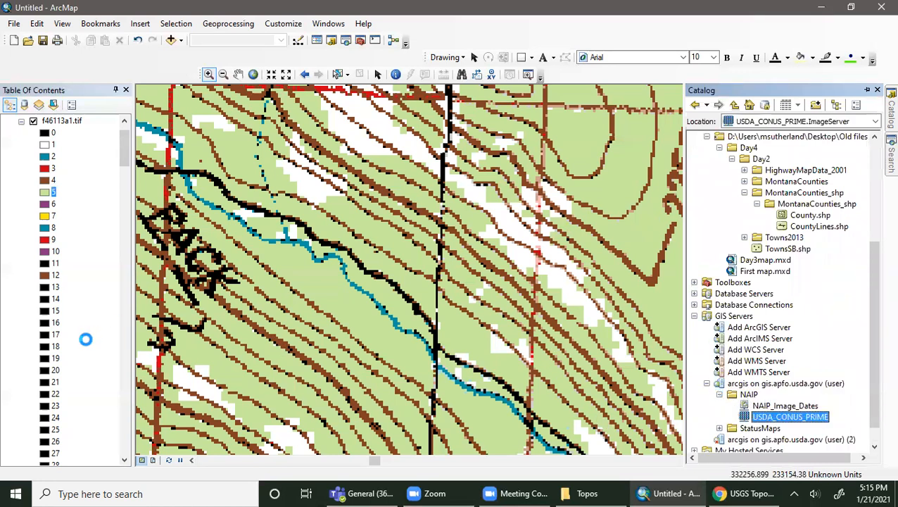
{"action": "scroll", "coordinate": [82, 395], "scroll_direction": "up", "scroll_amount": 3}
{"action": "scroll", "coordinate": [349, 265], "scroll_direction": "down", "scroll_amount": 1}
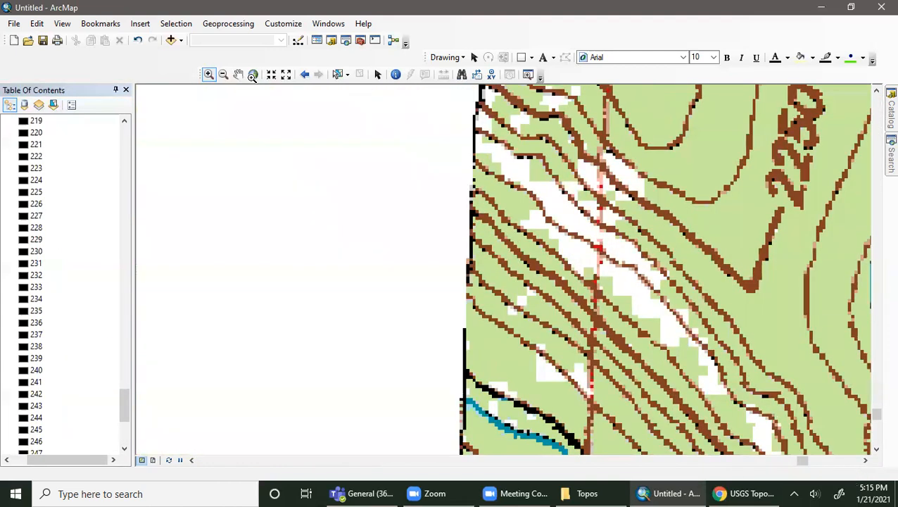
Examine the added imagery at full extent and return to an overview of the topographic sheets.
{"action": "left_click", "coordinate": [252, 74]}
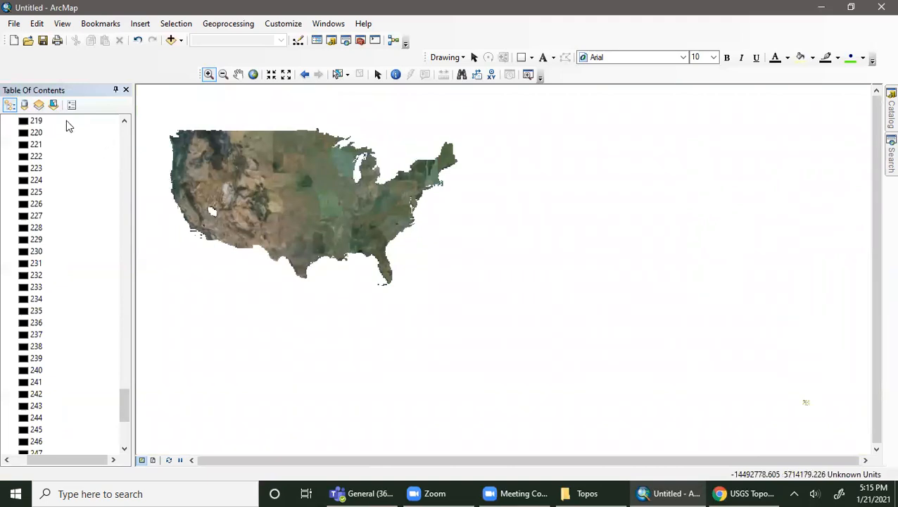
{"action": "left_click", "coordinate": [305, 75]}
{"action": "scroll", "coordinate": [388, 299], "scroll_direction": "up", "scroll_amount": 2}
{"action": "scroll", "coordinate": [389, 299], "scroll_direction": "up", "scroll_amount": 2}
{"action": "scroll", "coordinate": [363, 328], "scroll_direction": "up", "scroll_amount": 2}
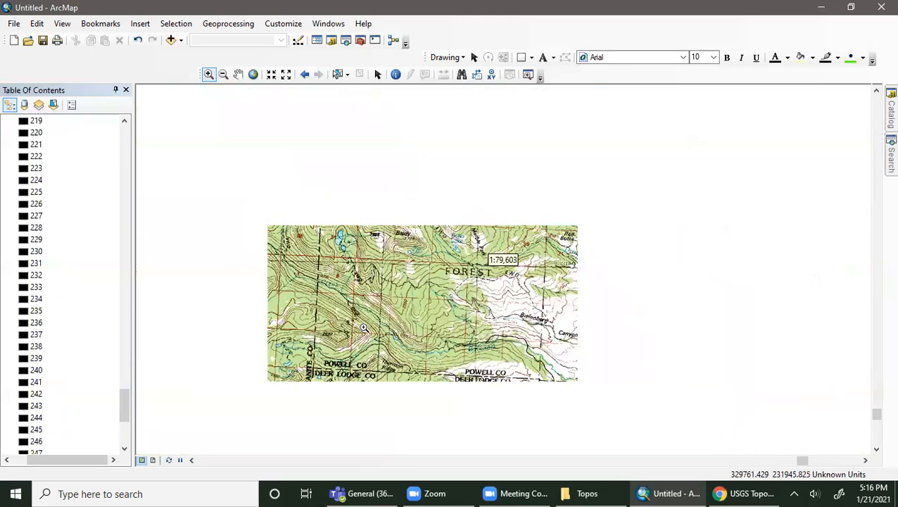
{"action": "scroll", "coordinate": [363, 328], "scroll_direction": "up", "scroll_amount": 2}
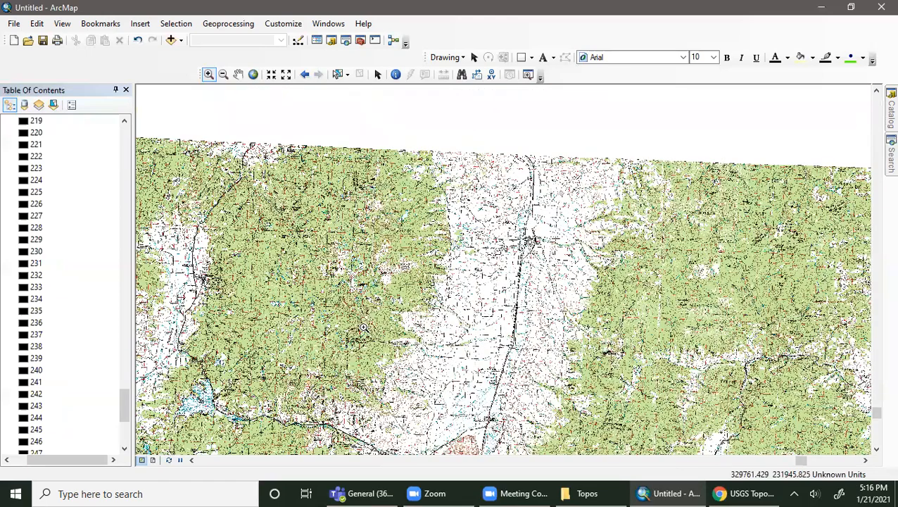
{"action": "scroll", "coordinate": [363, 328], "scroll_direction": "up", "scroll_amount": 2}
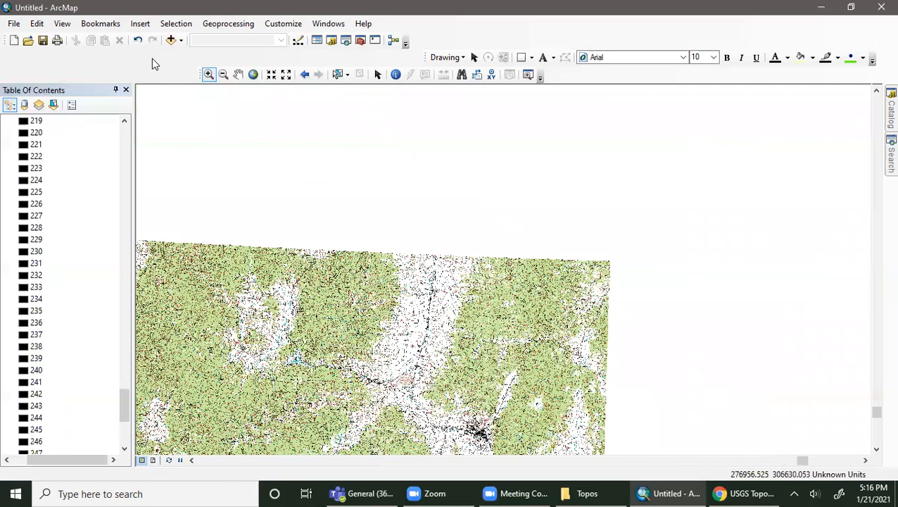
{"action": "left_click", "coordinate": [239, 75]}
{"action": "left_click_drag", "start_coordinate": [240, 233], "coordinate": [239, 240]}
{"action": "left_click_drag", "start_coordinate": [258, 399], "coordinate": [412, 260]}
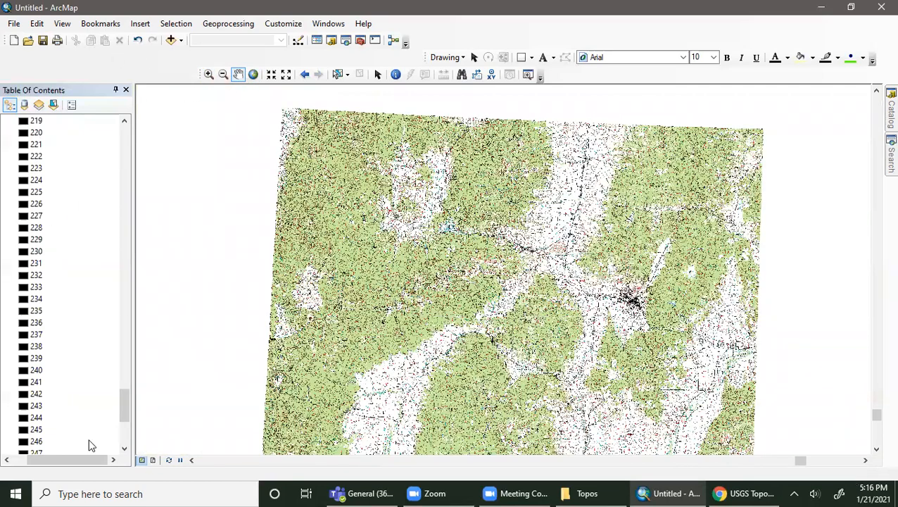
Set the fill of color value 5 in f46113a1.tif to no color.
{"action": "left_click_drag", "start_coordinate": [124, 416], "coordinate": [119, 133]}
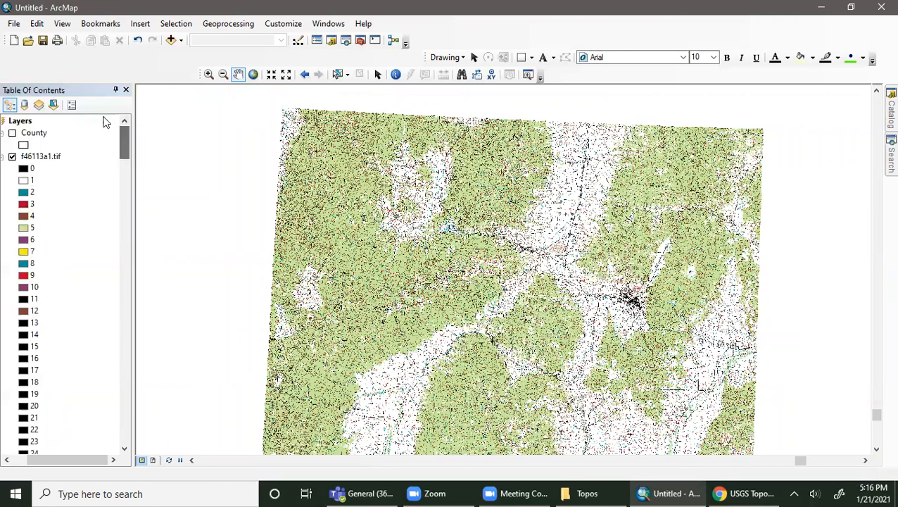
{"action": "left_click", "coordinate": [23, 180]}
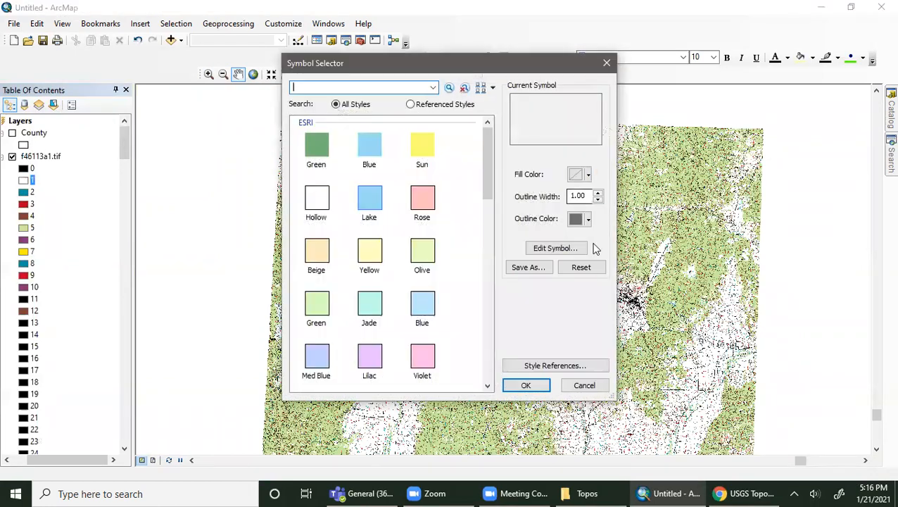
{"action": "left_click", "coordinate": [522, 387]}
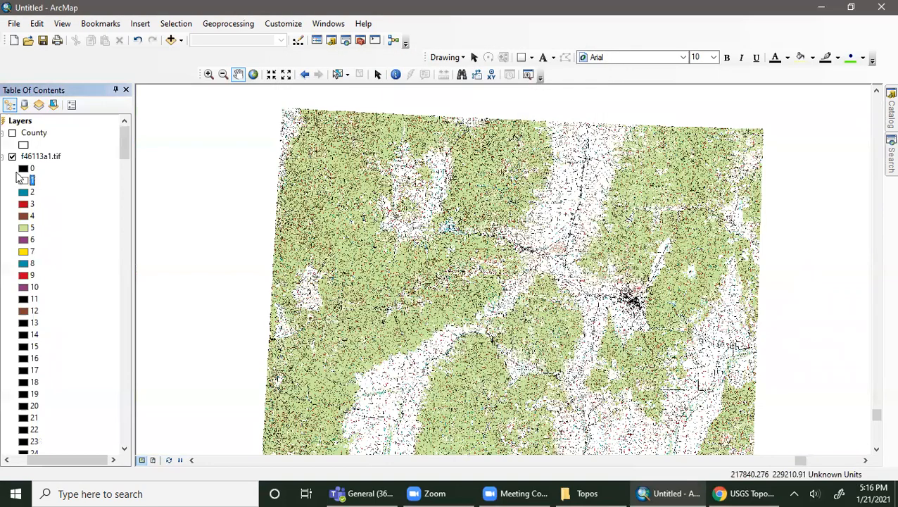
{"action": "left_click", "coordinate": [22, 228]}
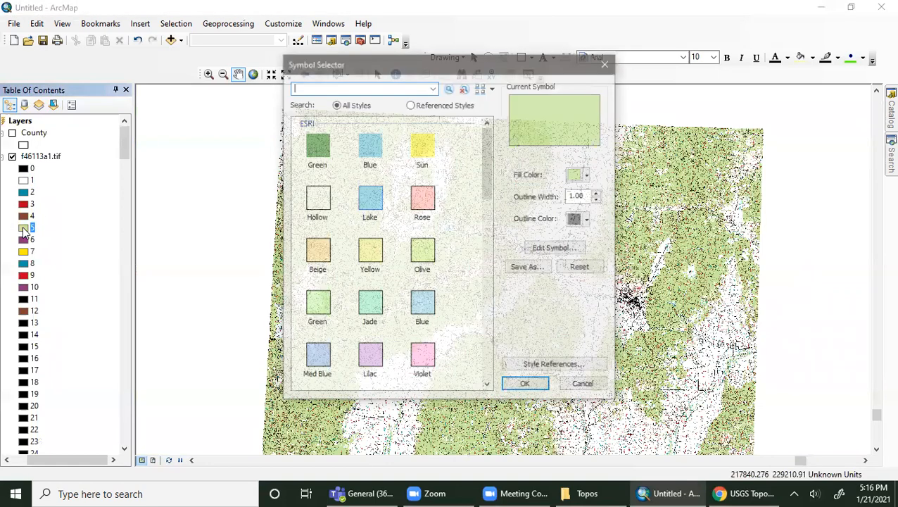
{"action": "left_click", "coordinate": [588, 175]}
{"action": "left_click", "coordinate": [587, 194]}
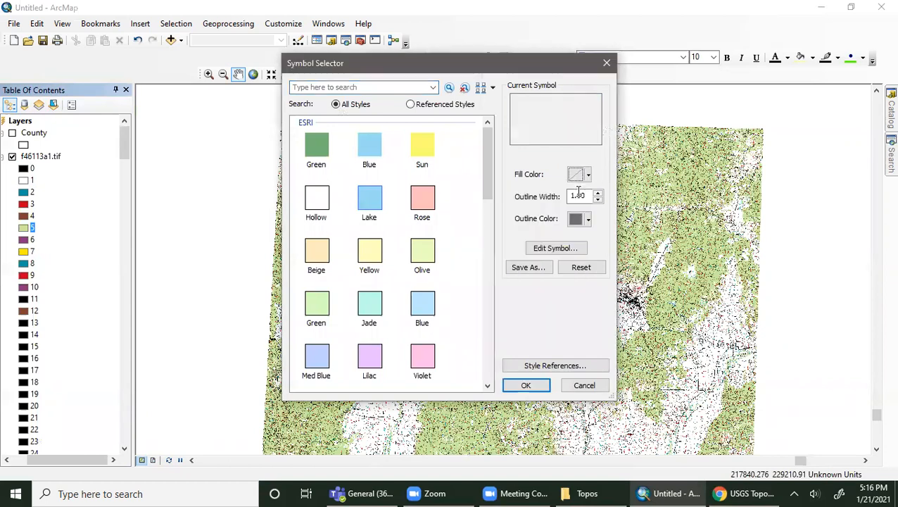
{"action": "left_click", "coordinate": [524, 386]}
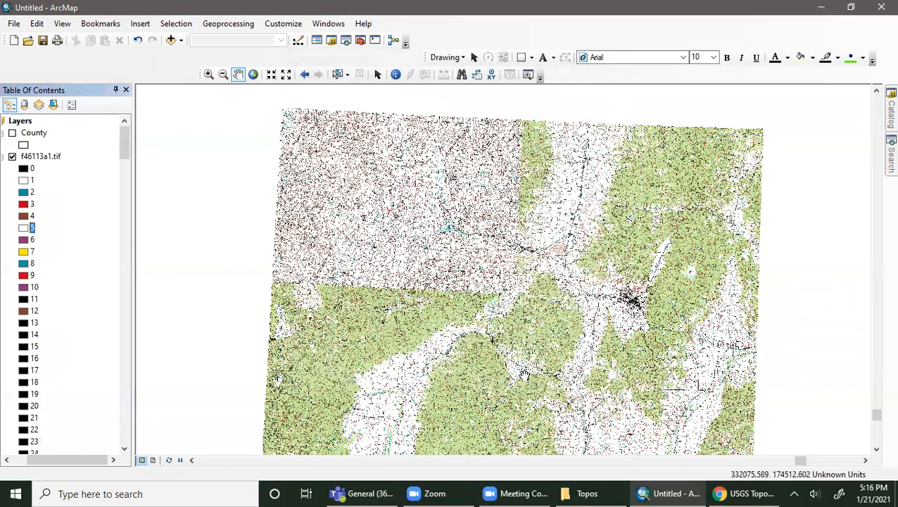
{"action": "right_click", "coordinate": [24, 122]}
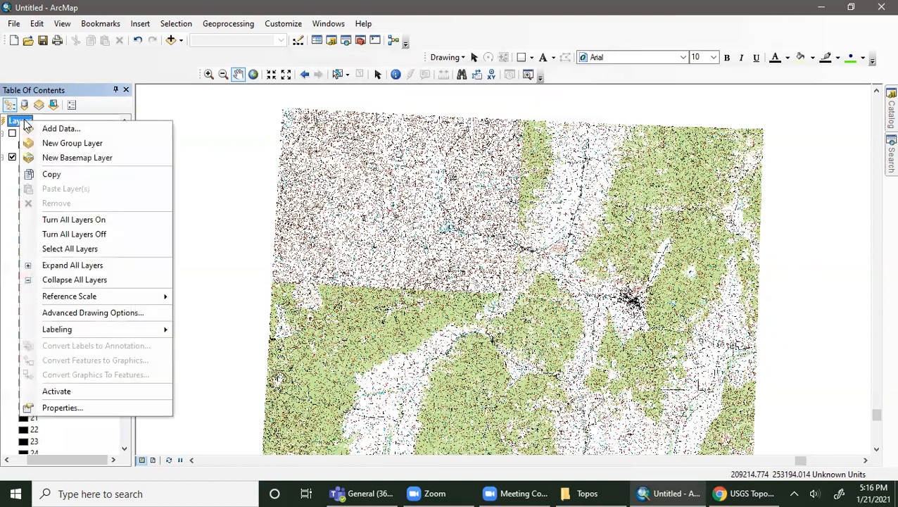
{"action": "left_click", "coordinate": [185, 136]}
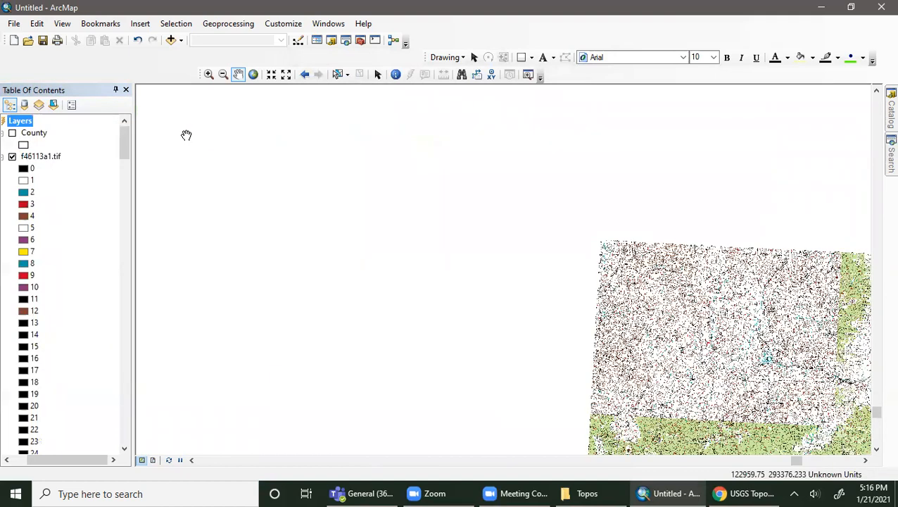
{"action": "left_click_drag", "start_coordinate": [656, 326], "coordinate": [303, 191]}
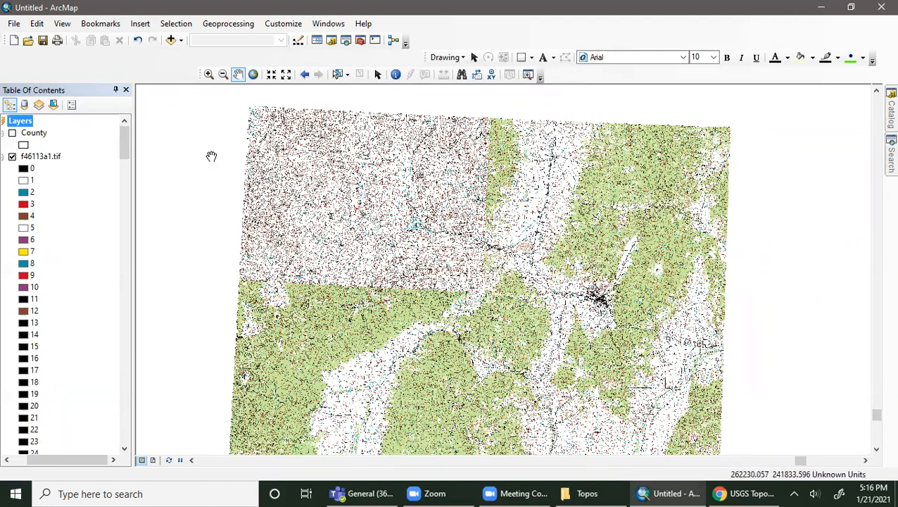
Review the layer order and examine the seam between f46113a1.tif and the adjoining green-shaded sheet up close.
{"action": "left_click_drag", "start_coordinate": [35, 458], "coordinate": [17, 456]}
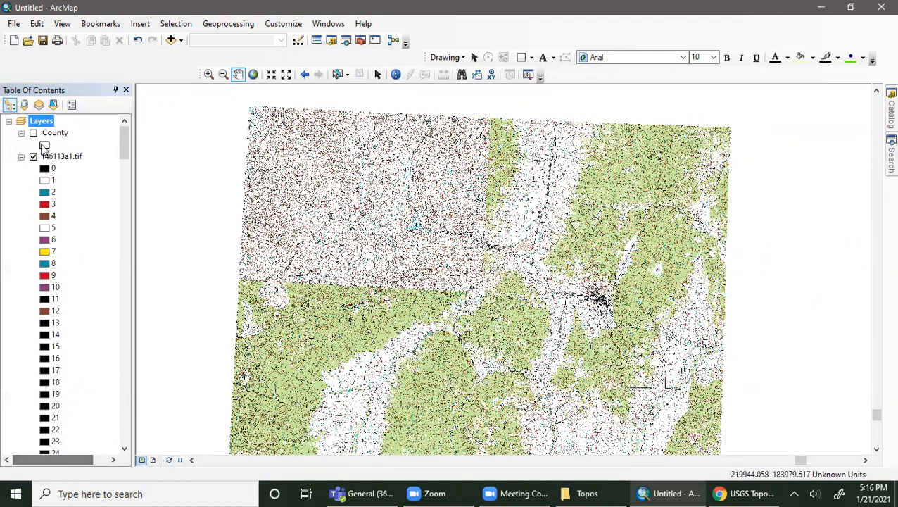
{"action": "left_click", "coordinate": [21, 157]}
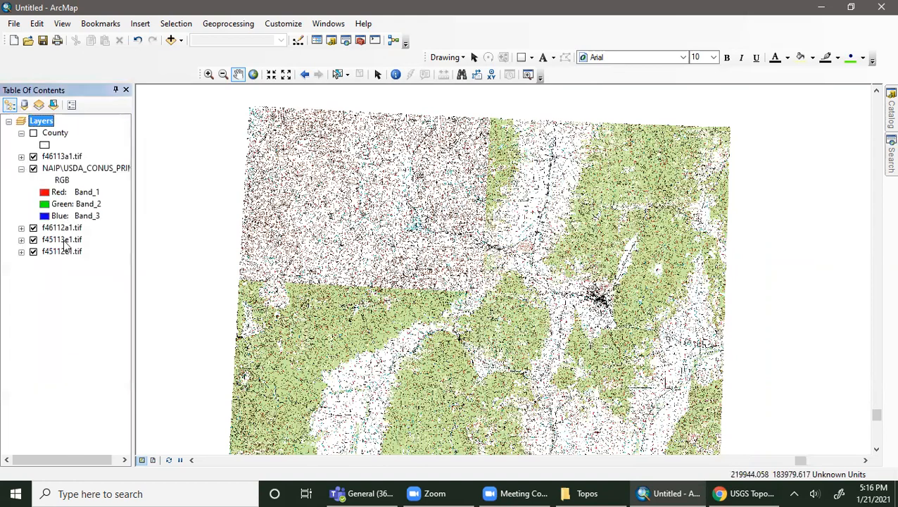
{"action": "left_click", "coordinate": [21, 156]}
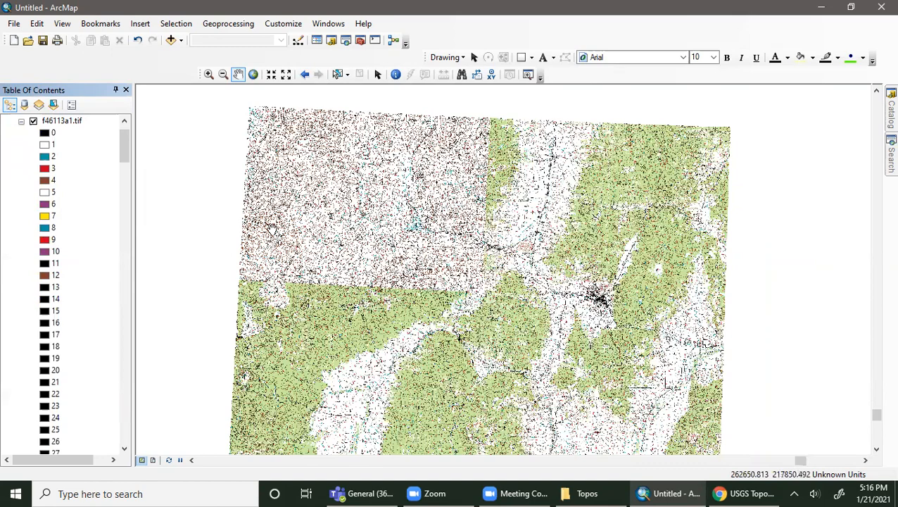
{"action": "left_click", "coordinate": [209, 74]}
{"action": "left_click_drag", "start_coordinate": [456, 158], "coordinate": [521, 243]}
{"action": "left_click_drag", "start_coordinate": [399, 183], "coordinate": [528, 278]}
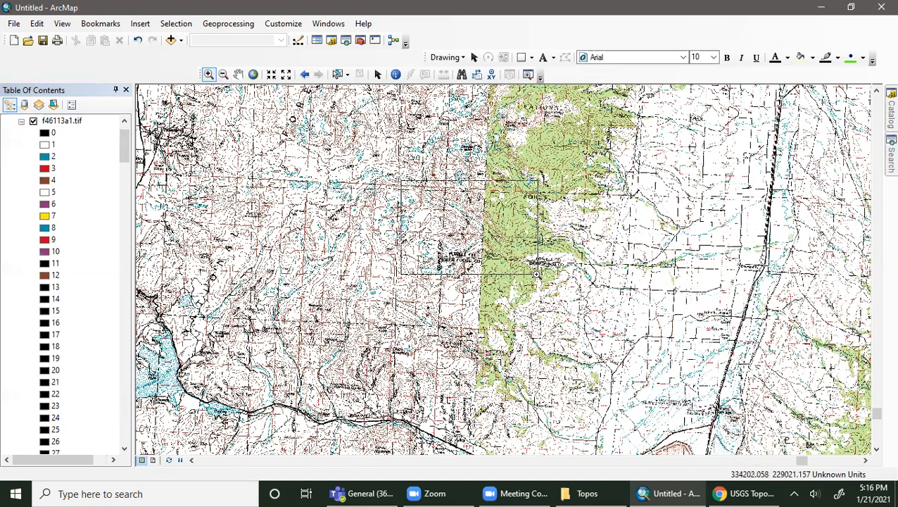
{"action": "left_click_drag", "start_coordinate": [492, 180], "coordinate": [607, 319]}
{"action": "left_click_drag", "start_coordinate": [464, 211], "coordinate": [584, 390]}
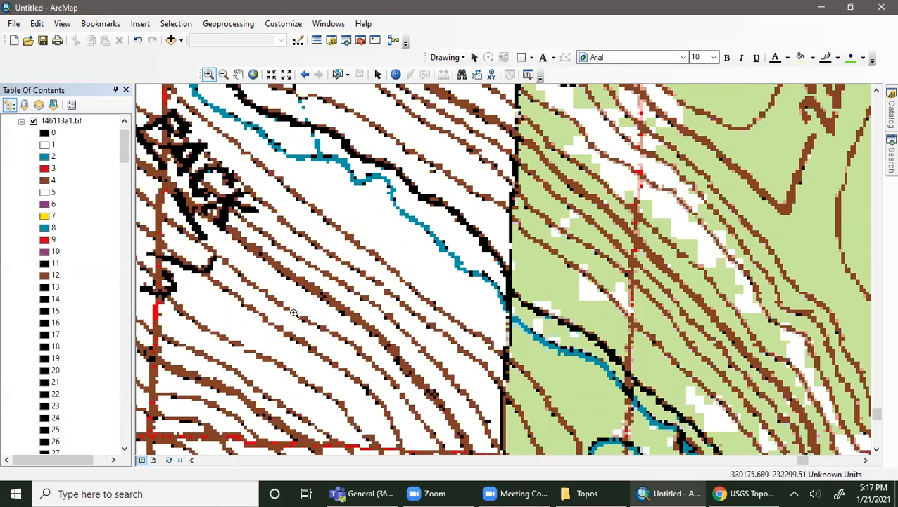
Collapse the legend of f46113a1.tif and turn off the NAIP USDA_CONUS_PRIME imagery layer.
{"action": "left_click", "coordinate": [76, 122]}
{"action": "left_click", "coordinate": [21, 121]}
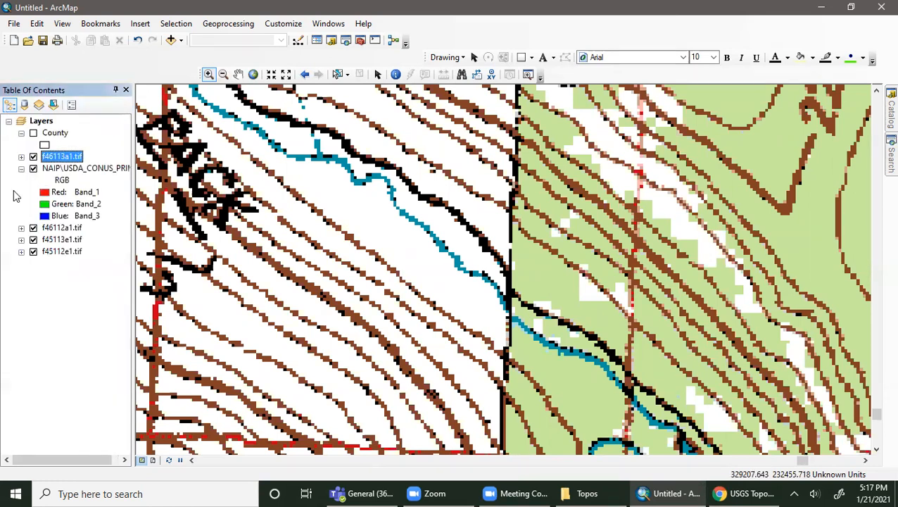
{"action": "left_click", "coordinate": [110, 205]}
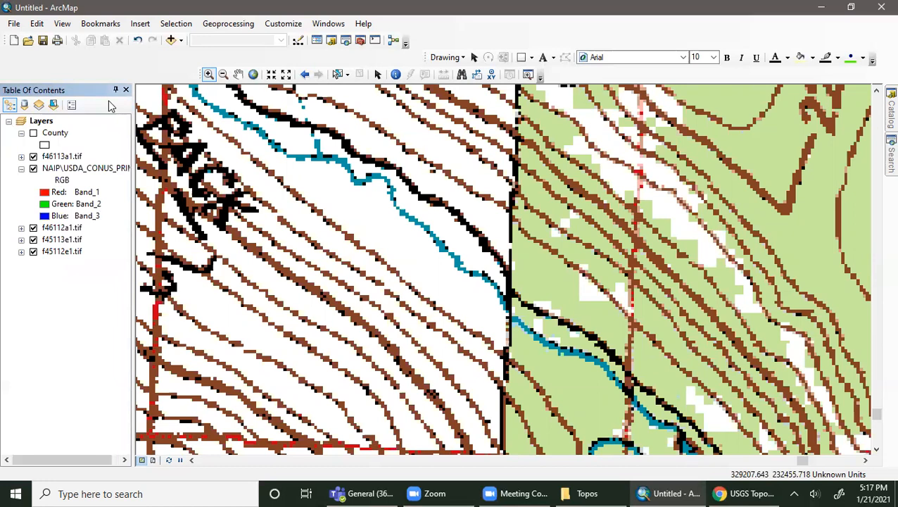
{"action": "right_click", "coordinate": [70, 159]}
{"action": "left_click", "coordinate": [33, 168]}
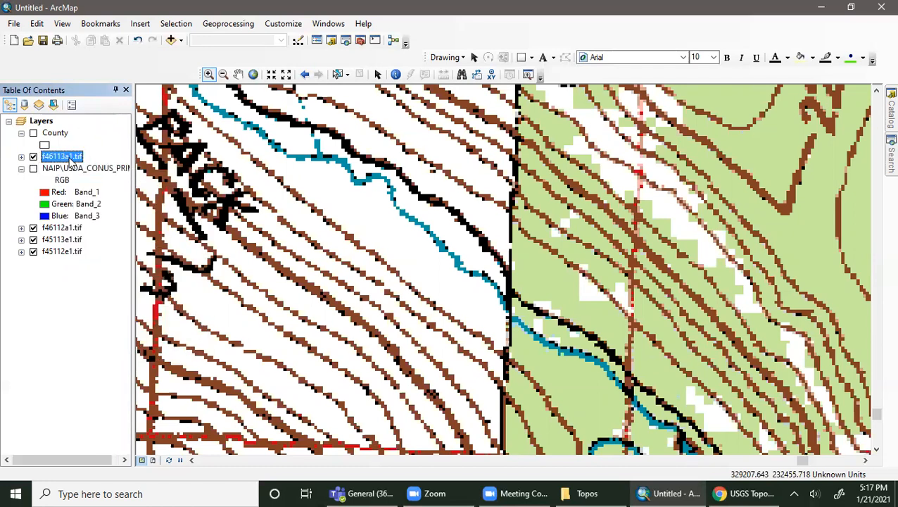
Export the internal colormap of f46113a1.tif to the Topos folder as Topocolormap.clr.
{"action": "right_click", "coordinate": [71, 161]}
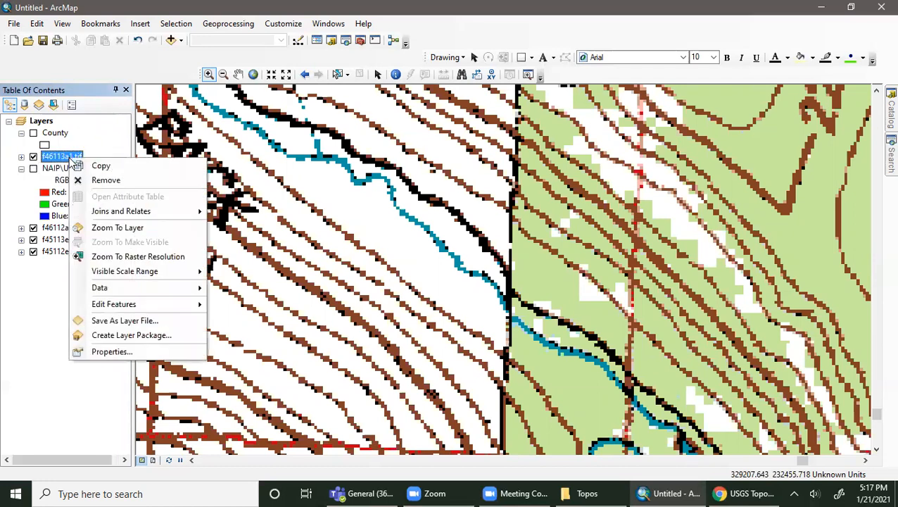
{"action": "left_click", "coordinate": [110, 351]}
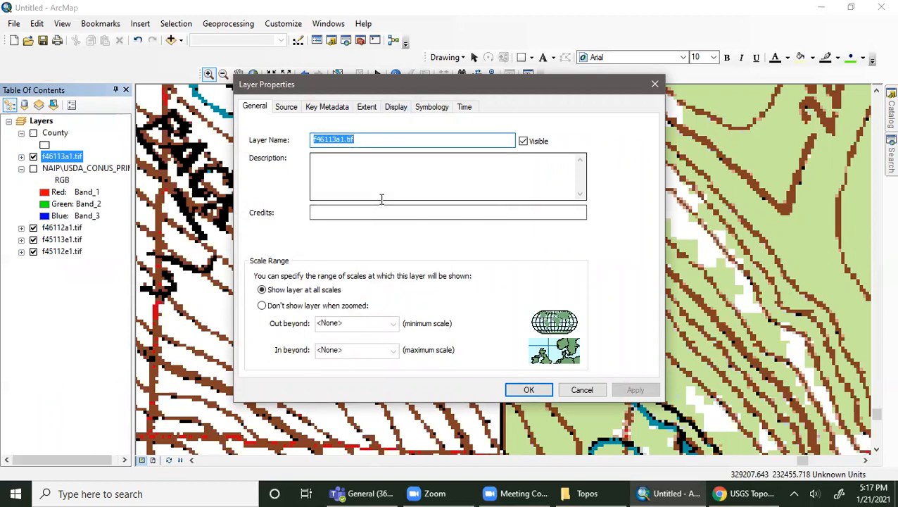
{"action": "left_click", "coordinate": [424, 111]}
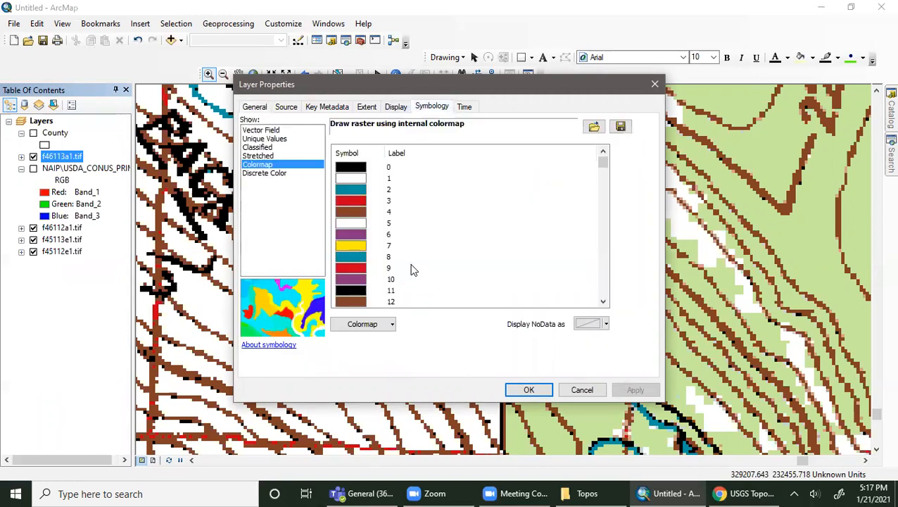
{"action": "scroll", "coordinate": [413, 267], "scroll_direction": "down", "scroll_amount": 7}
{"action": "scroll", "coordinate": [416, 268], "scroll_direction": "up", "scroll_amount": 6}
{"action": "scroll", "coordinate": [415, 267], "scroll_direction": "up", "scroll_amount": 1}
{"action": "left_click", "coordinate": [393, 326]}
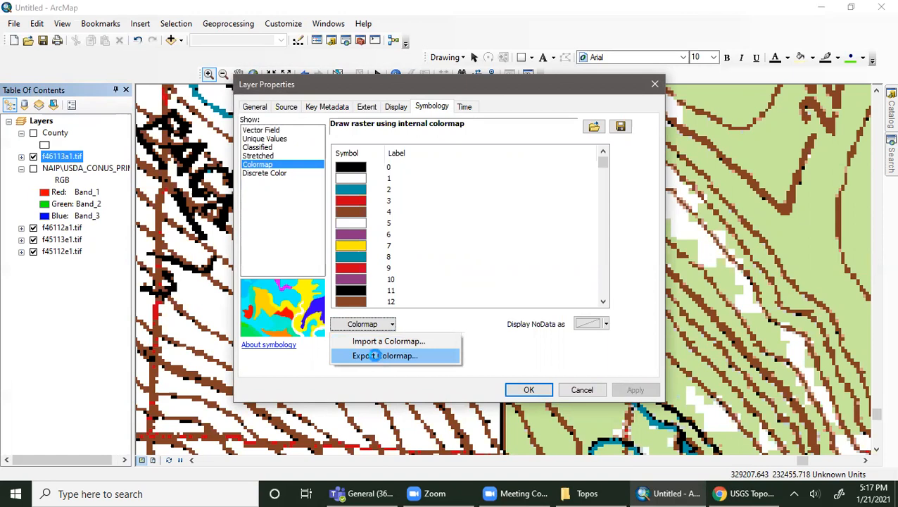
{"action": "left_click", "coordinate": [373, 355]}
{"action": "left_click", "coordinate": [400, 343]}
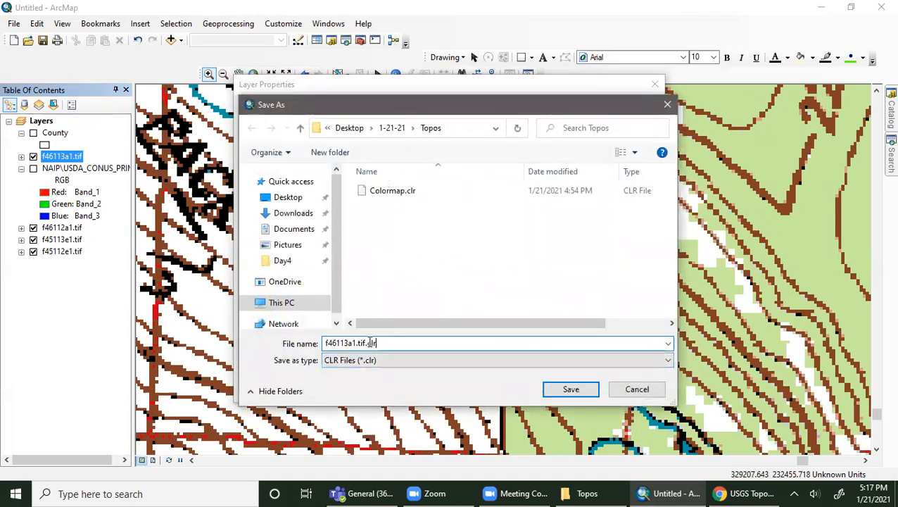
{"action": "left_click_drag", "start_coordinate": [368, 343], "coordinate": [287, 348]}
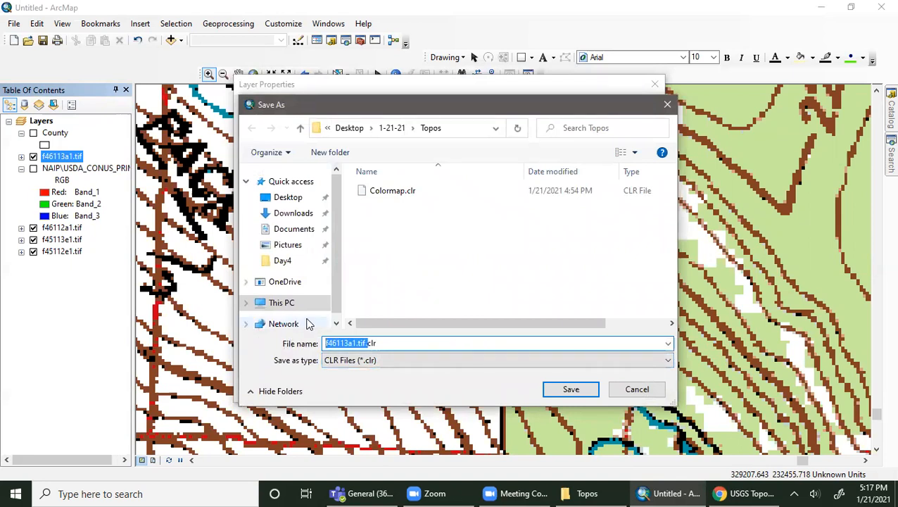
{"action": "key", "text": "BackSpace"}
{"action": "type", "text": "Topocolormap"}
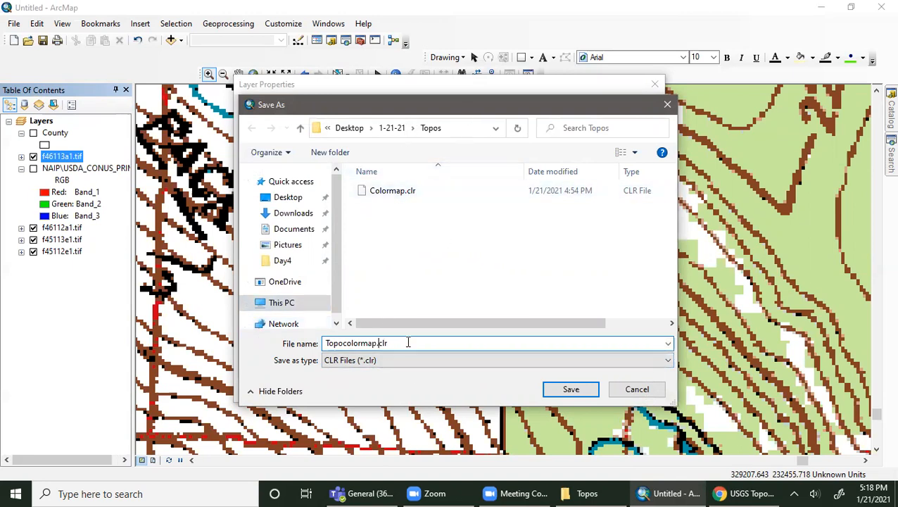
{"action": "left_click", "coordinate": [557, 396]}
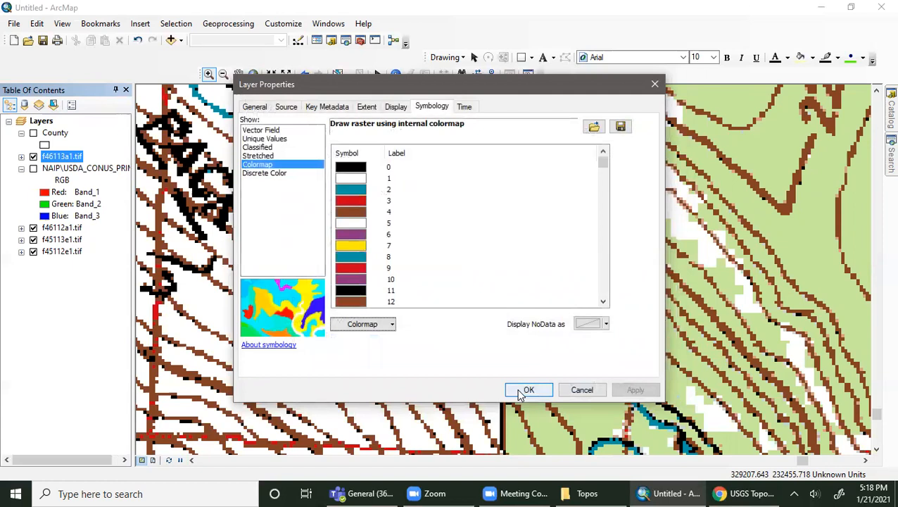
{"action": "left_click", "coordinate": [525, 392]}
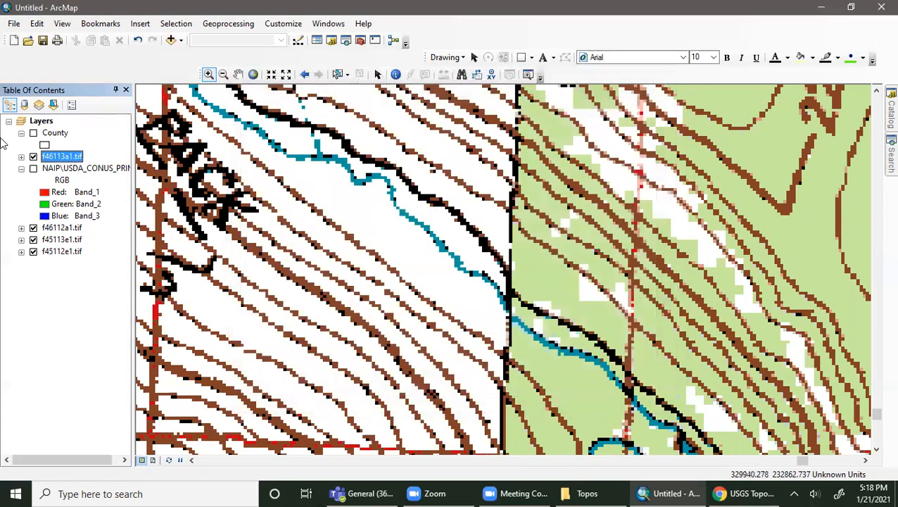
Import Topocolormap.clr as the colormap of the f46112a1.tif layer and apply it.
{"action": "left_click", "coordinate": [70, 158]}
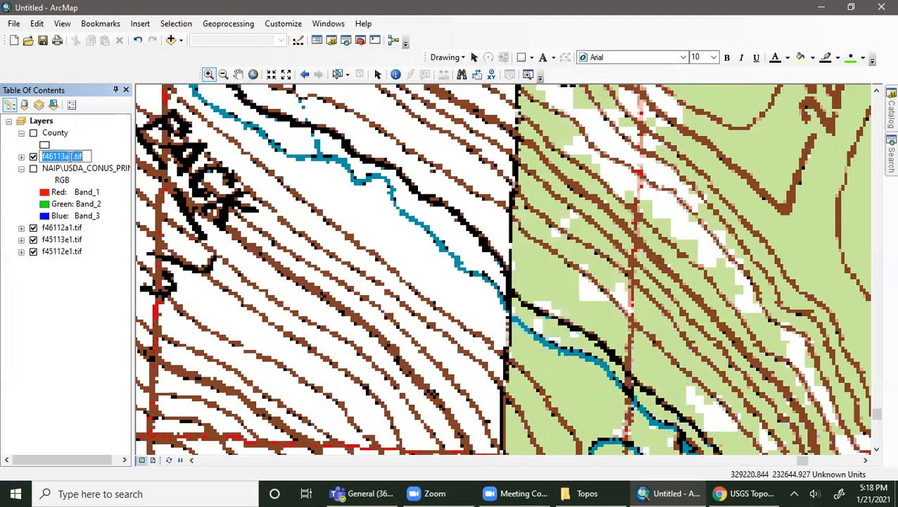
{"action": "right_click", "coordinate": [71, 230]}
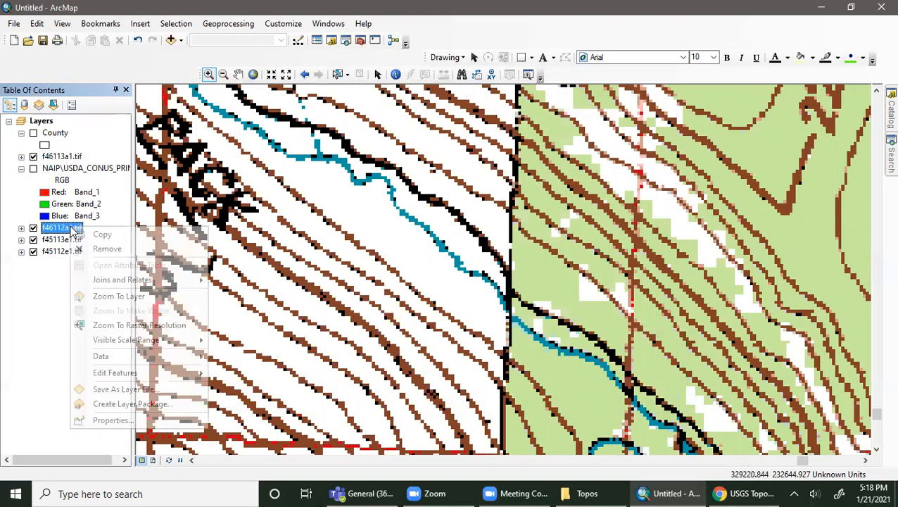
{"action": "left_click", "coordinate": [105, 421]}
{"action": "left_click", "coordinate": [360, 336]}
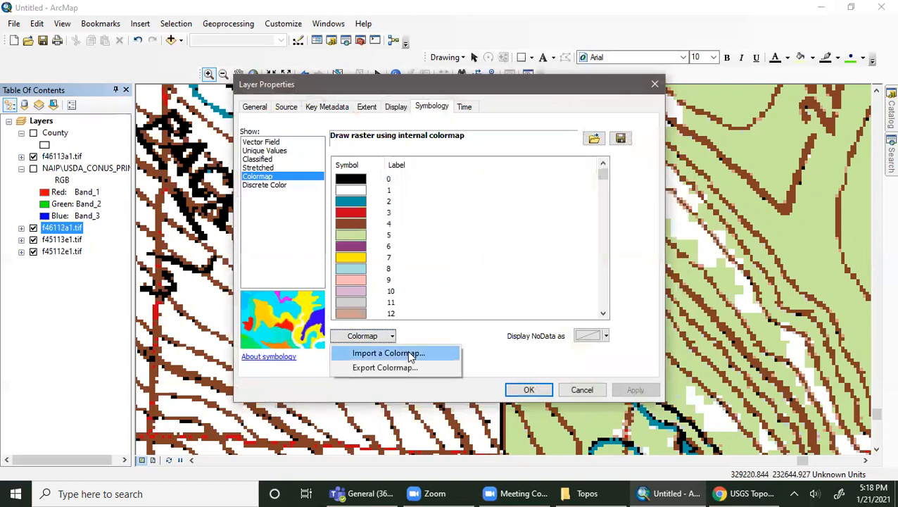
{"action": "left_click", "coordinate": [383, 356]}
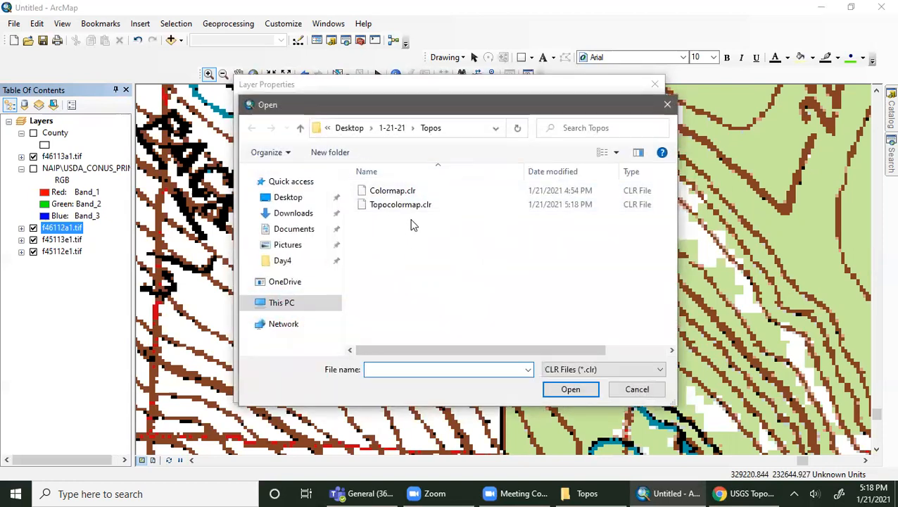
{"action": "left_click", "coordinate": [405, 204]}
{"action": "left_click", "coordinate": [571, 389]}
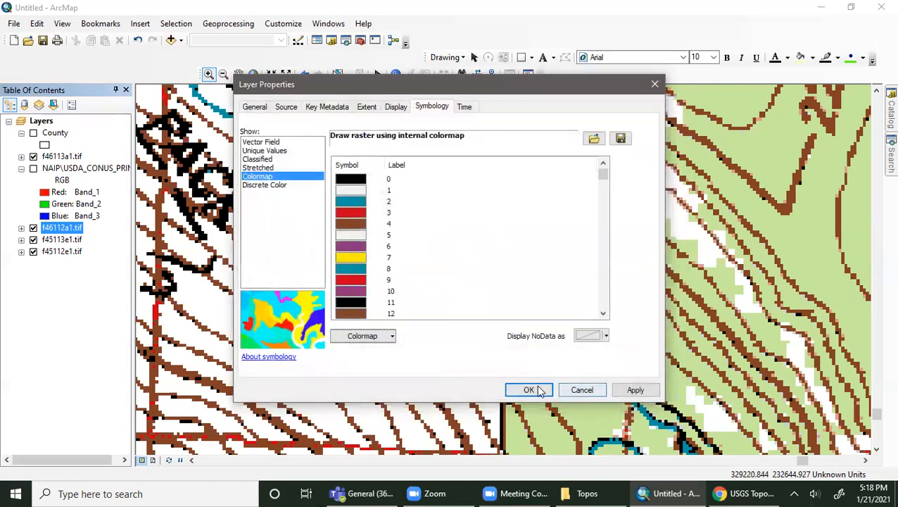
{"action": "left_click", "coordinate": [528, 390]}
Import Topocolormap.clr as the colormap of the f45113e1.tif layer and apply it.
{"action": "left_click", "coordinate": [61, 240]}
{"action": "right_click", "coordinate": [61, 240]}
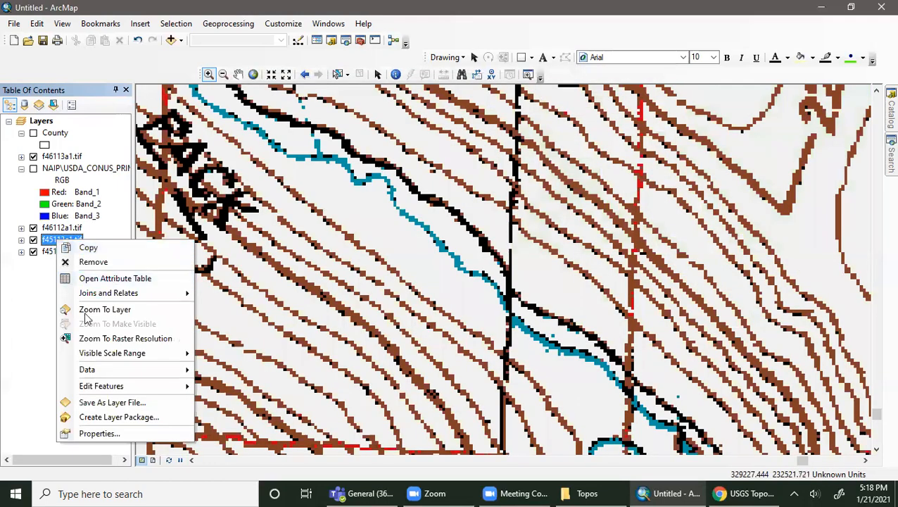
{"action": "left_click", "coordinate": [112, 434]}
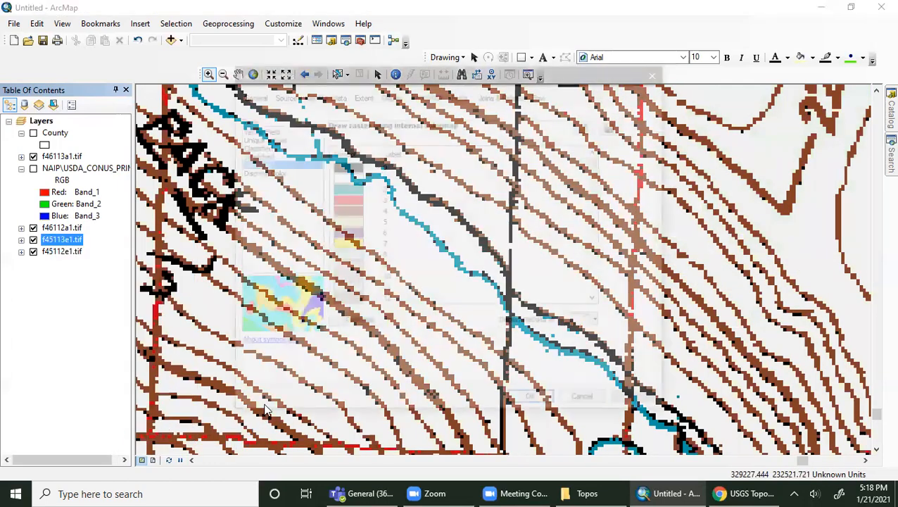
{"action": "left_click", "coordinate": [362, 321]}
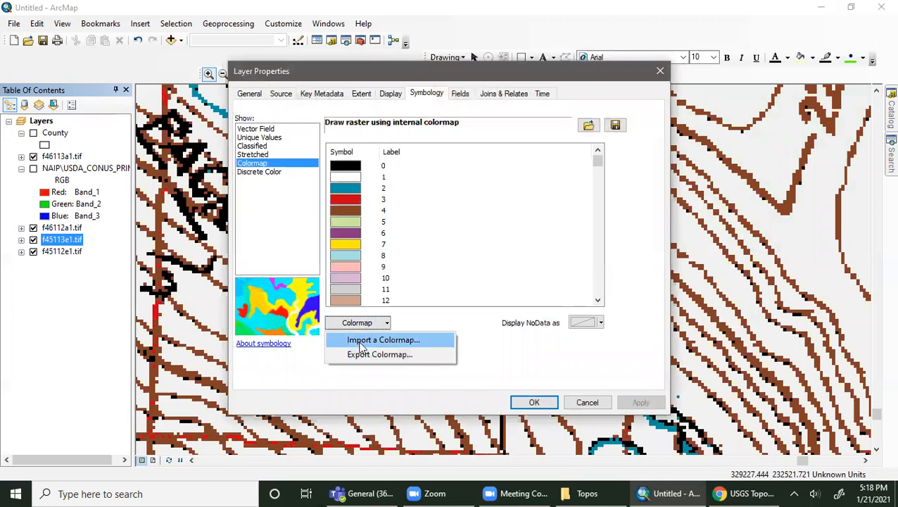
{"action": "left_click", "coordinate": [362, 343]}
{"action": "left_click", "coordinate": [414, 191]}
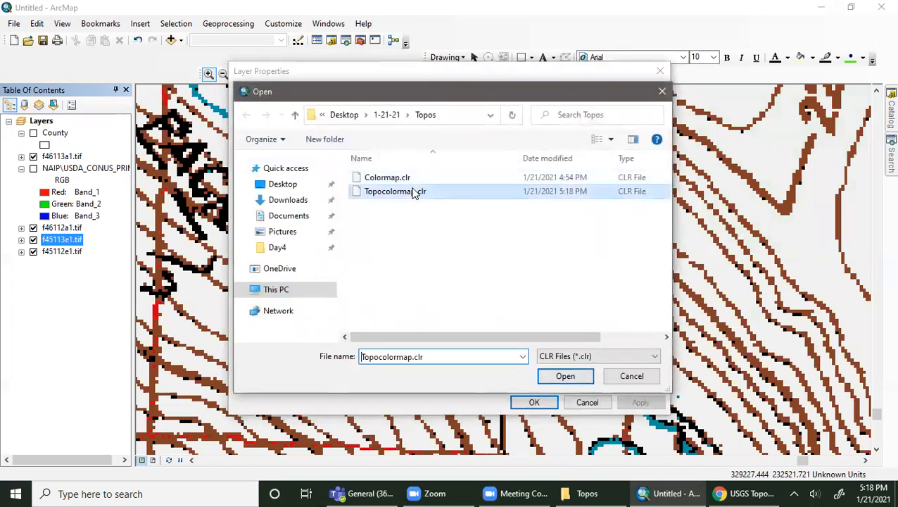
{"action": "left_click", "coordinate": [565, 376]}
{"action": "left_click", "coordinate": [534, 402]}
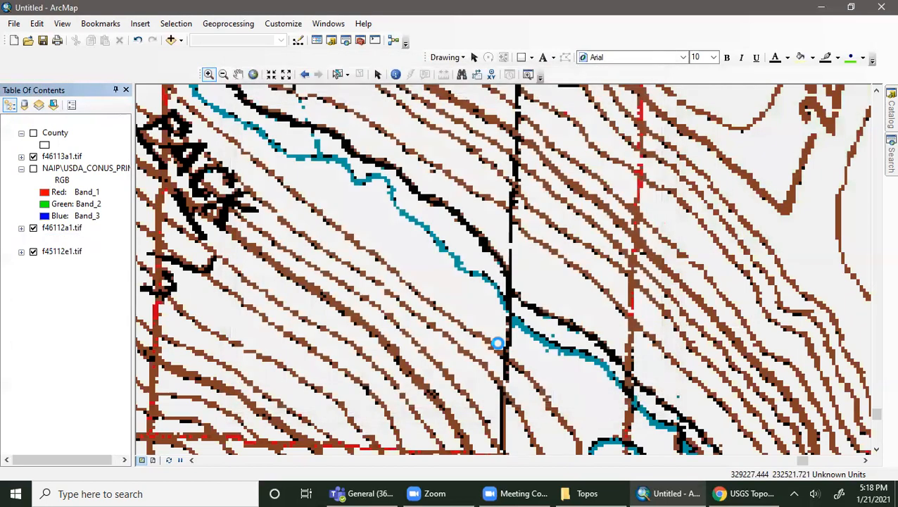
Import Topocolormap.clr as the colormap of the f45112e1.tif layer and apply it.
{"action": "right_click", "coordinate": [65, 252]}
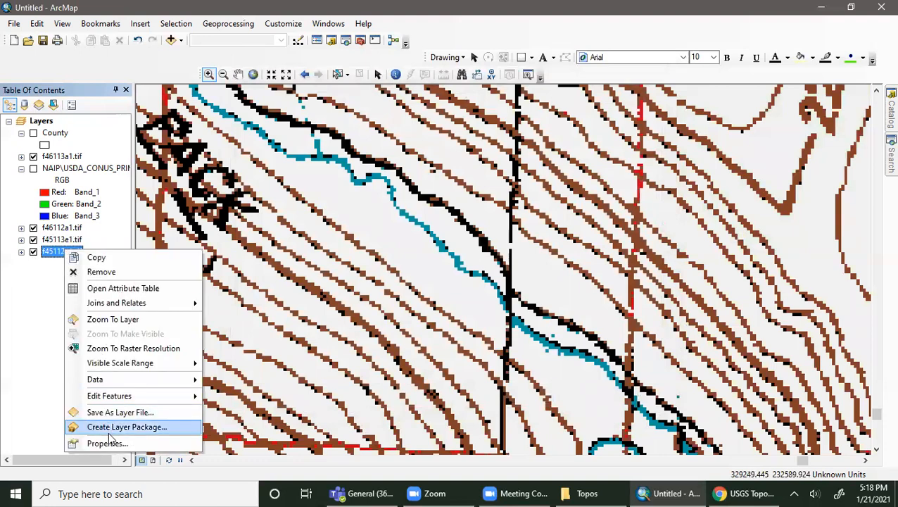
{"action": "left_click", "coordinate": [107, 443]}
{"action": "left_click", "coordinate": [374, 328]}
{"action": "left_click", "coordinate": [375, 338]}
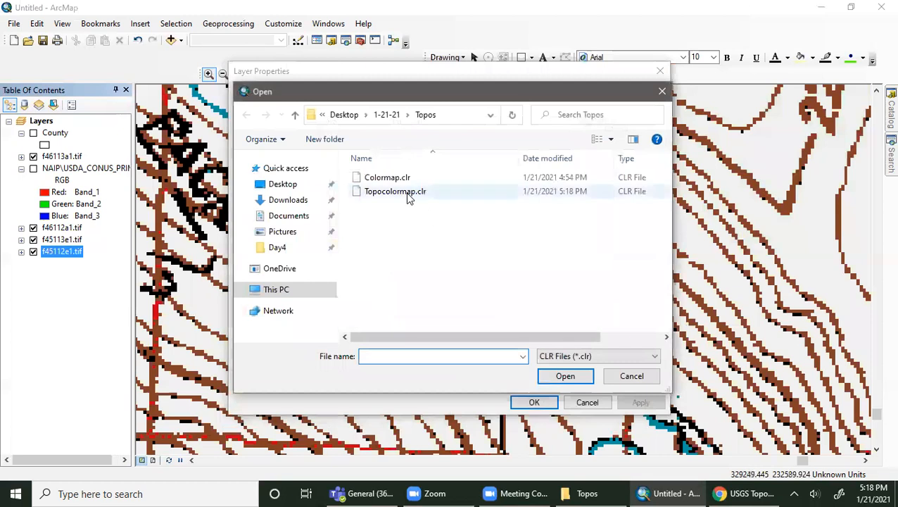
{"action": "left_click", "coordinate": [409, 194]}
{"action": "left_click", "coordinate": [560, 376]}
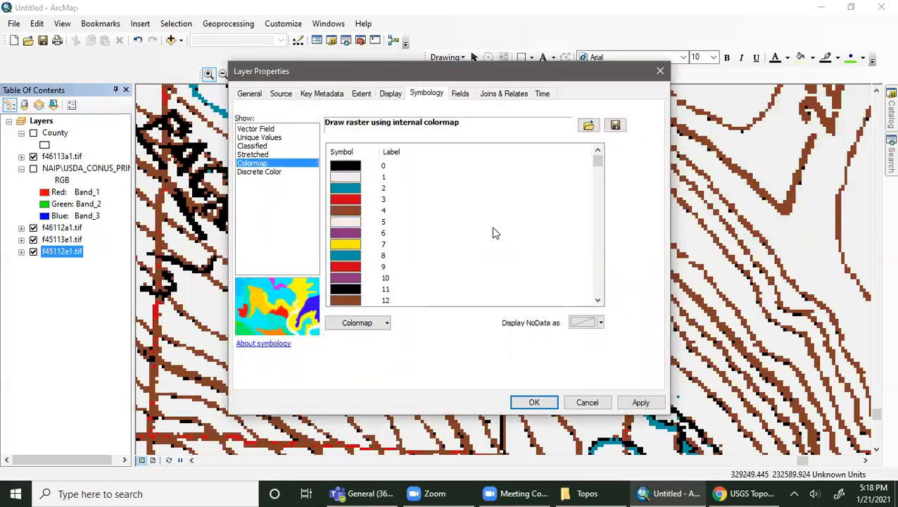
{"action": "left_click", "coordinate": [529, 403]}
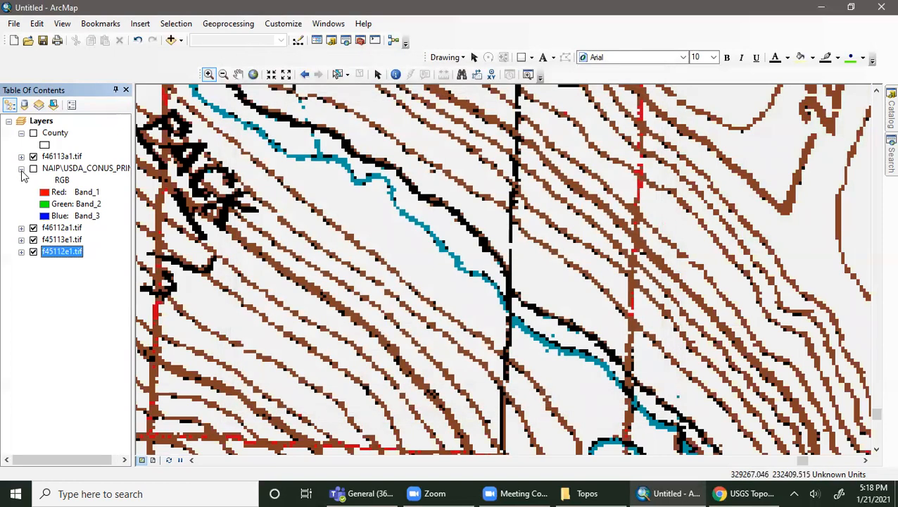
Move the NAIP USDA_CONUS_PRIME imagery layer below all four topographic TIFF layers.
{"action": "right_click", "coordinate": [68, 168]}
{"action": "left_click_drag", "start_coordinate": [55, 169], "coordinate": [35, 268]}
{"action": "left_click", "coordinate": [53, 157]}
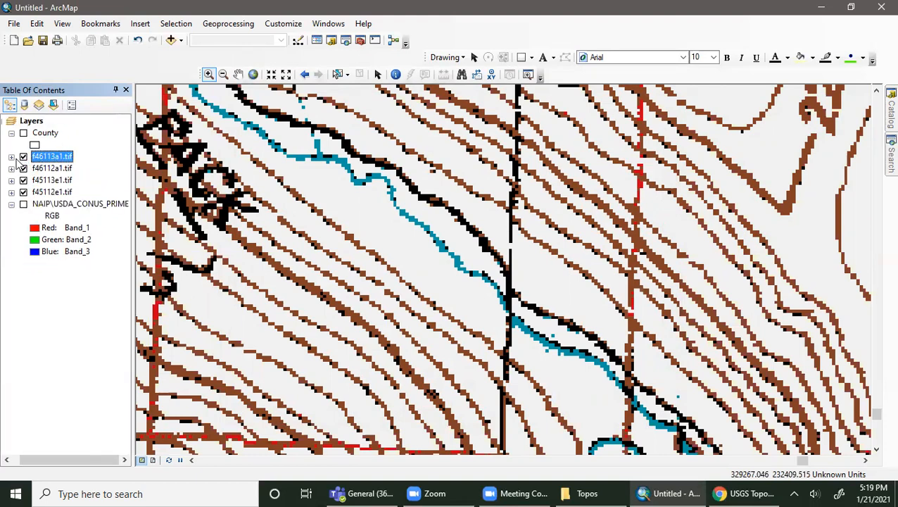
Check the legend of f46112a1.tif and examine all four recolored topographic sheets together in an overview.
{"action": "left_click", "coordinate": [11, 169]}
{"action": "left_click", "coordinate": [12, 121]}
{"action": "scroll", "coordinate": [282, 253], "scroll_direction": "up", "scroll_amount": 10}
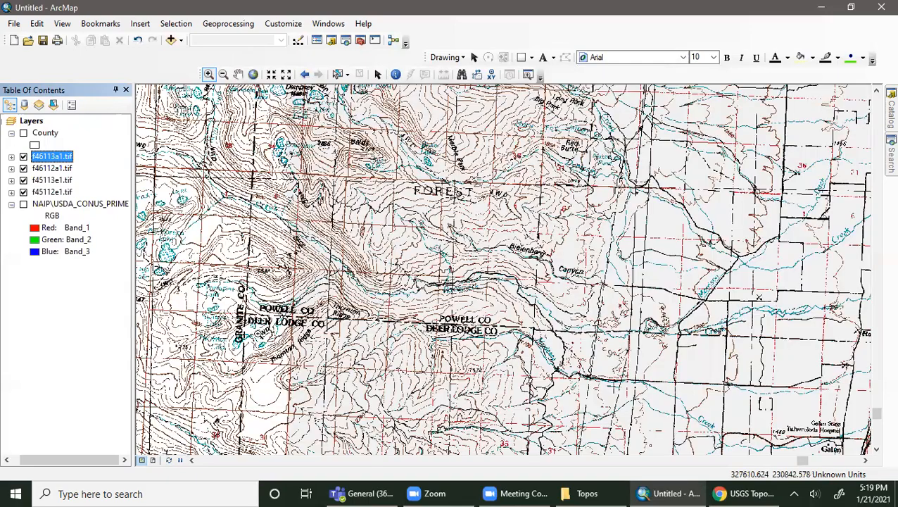
{"action": "scroll", "coordinate": [305, 350], "scroll_direction": "up", "scroll_amount": 2}
{"action": "scroll", "coordinate": [305, 350], "scroll_direction": "up", "scroll_amount": 3}
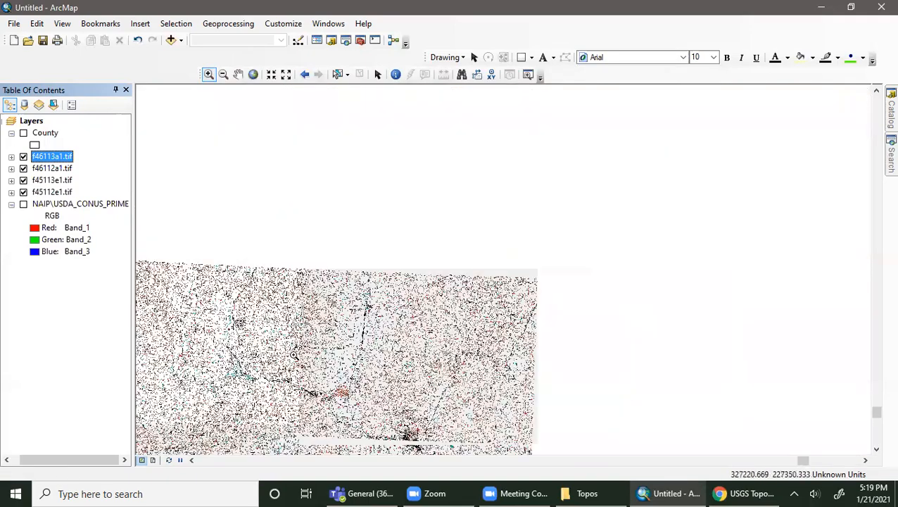
{"action": "left_click", "coordinate": [237, 74]}
{"action": "left_click_drag", "start_coordinate": [266, 411], "coordinate": [478, 269]}
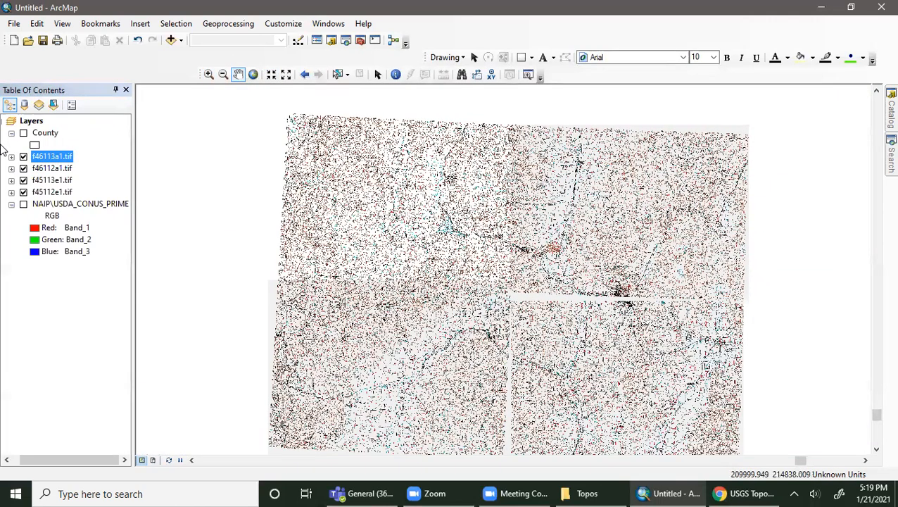
{"action": "left_click_drag", "start_coordinate": [544, 295], "coordinate": [502, 268]}
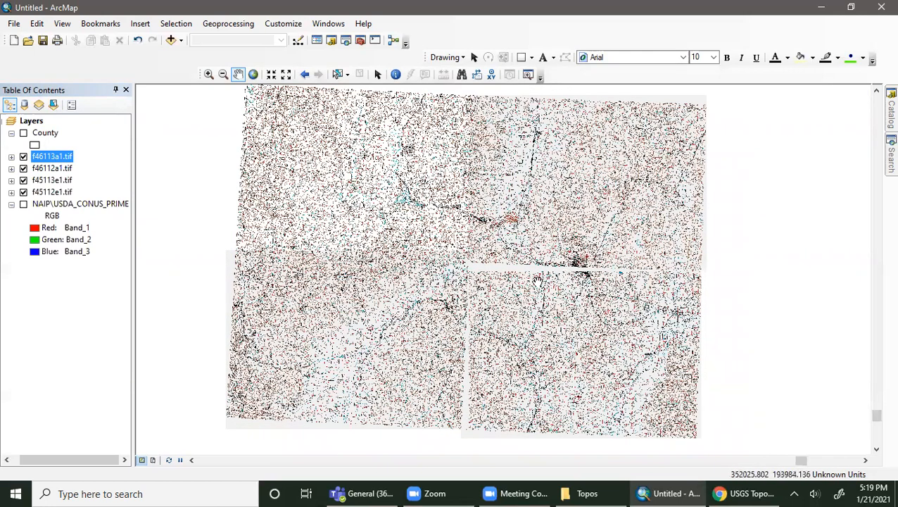
Set color value 1 of f46112a1.tif to null so that it draws transparent.
{"action": "left_click", "coordinate": [12, 168]}
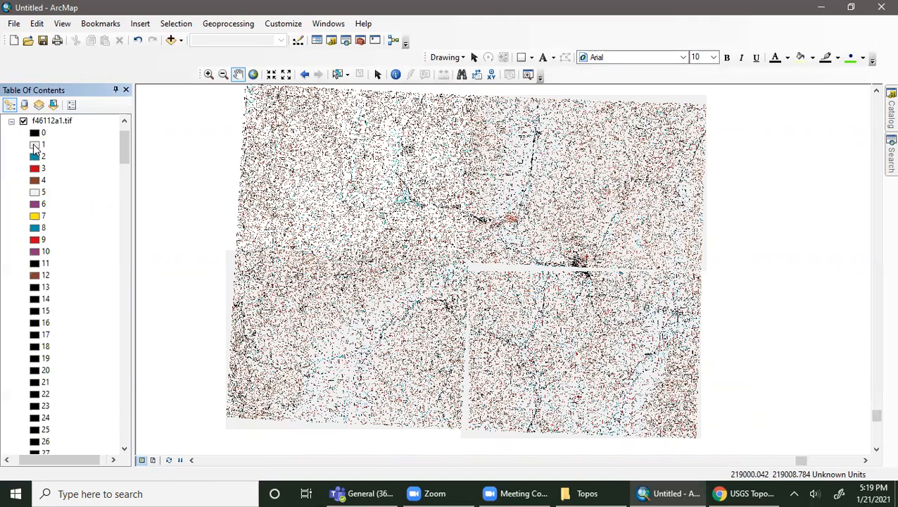
{"action": "left_click", "coordinate": [34, 145]}
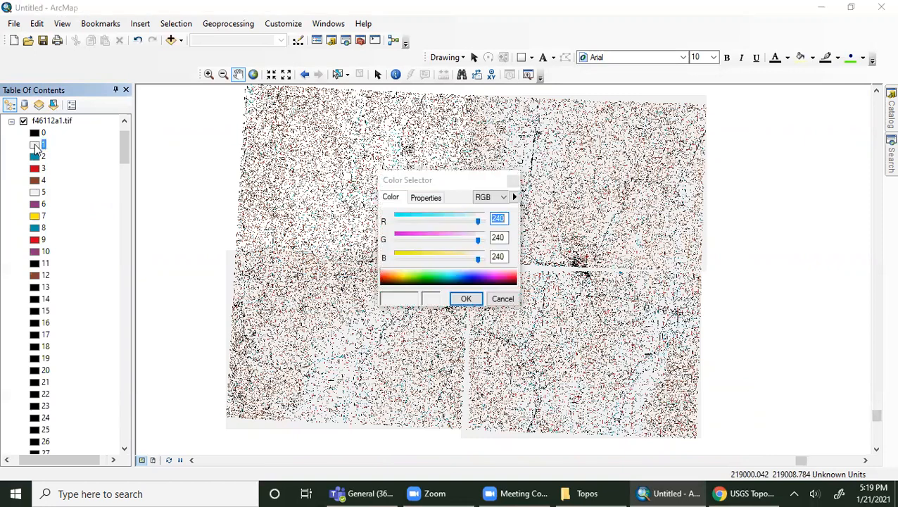
{"action": "left_click", "coordinate": [426, 199]}
{"action": "left_click", "coordinate": [416, 272]}
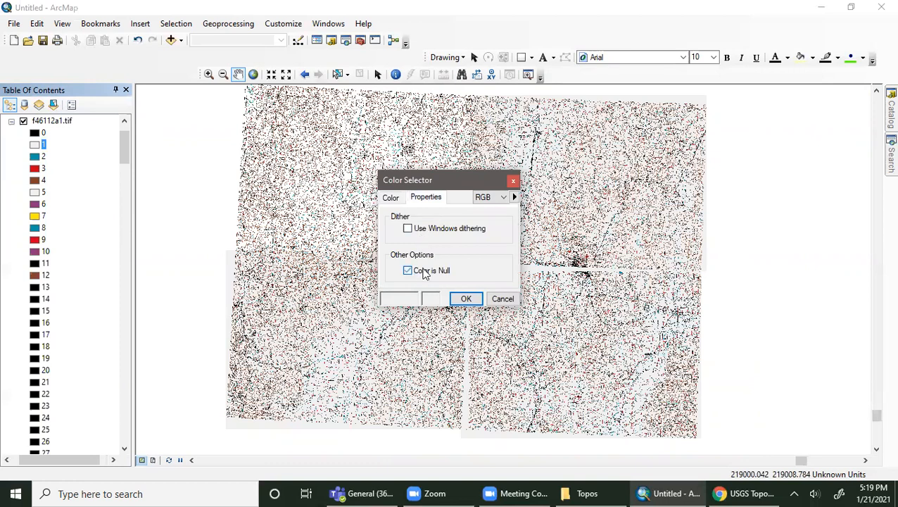
{"action": "left_click", "coordinate": [466, 299]}
Set color value 5 of f46112a1.tif to null and collapse the layer's legend.
{"action": "left_click", "coordinate": [33, 193]}
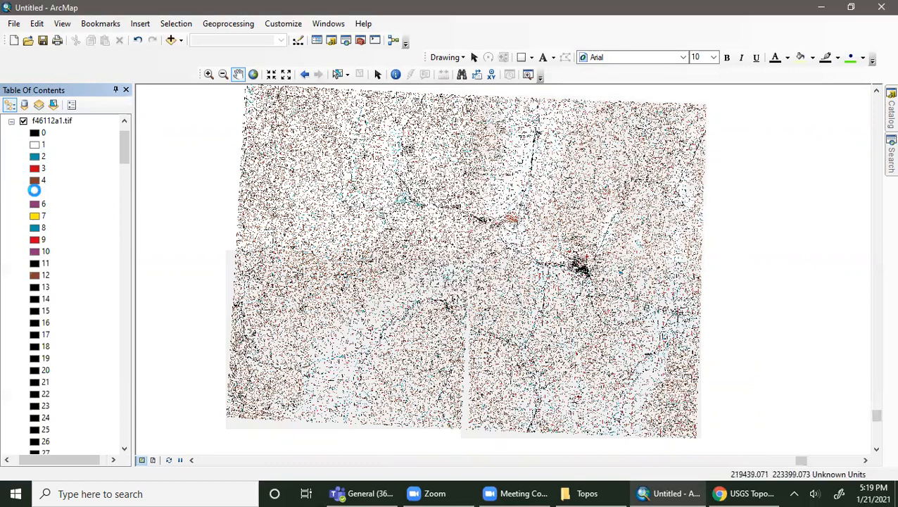
{"action": "left_click", "coordinate": [426, 198]}
{"action": "left_click", "coordinate": [407, 270]}
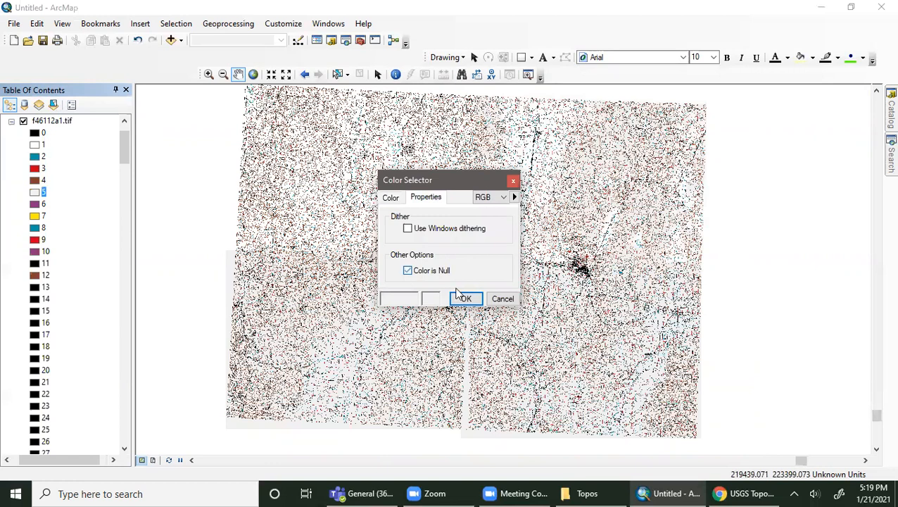
{"action": "left_click", "coordinate": [466, 298]}
{"action": "left_click", "coordinate": [11, 121]}
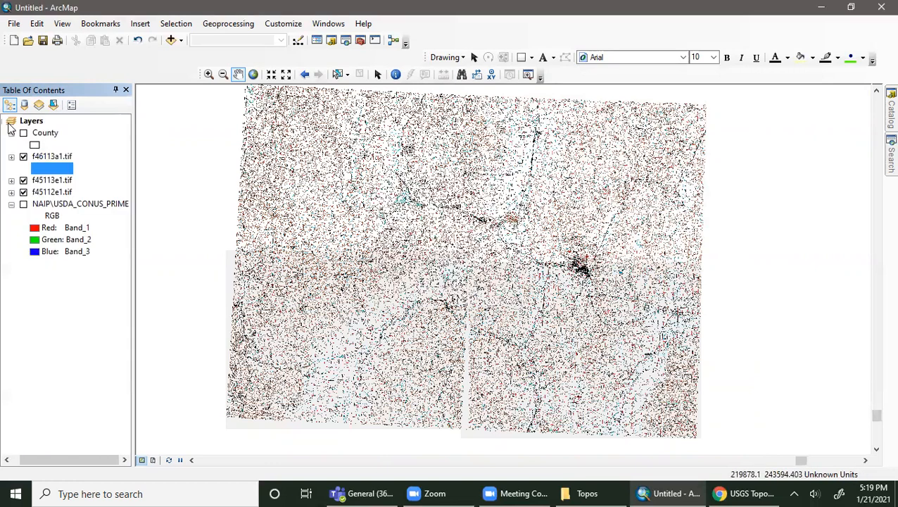
Set color value 1 of f45113e1.tif to null so that it draws transparent.
{"action": "left_click", "coordinate": [11, 180]}
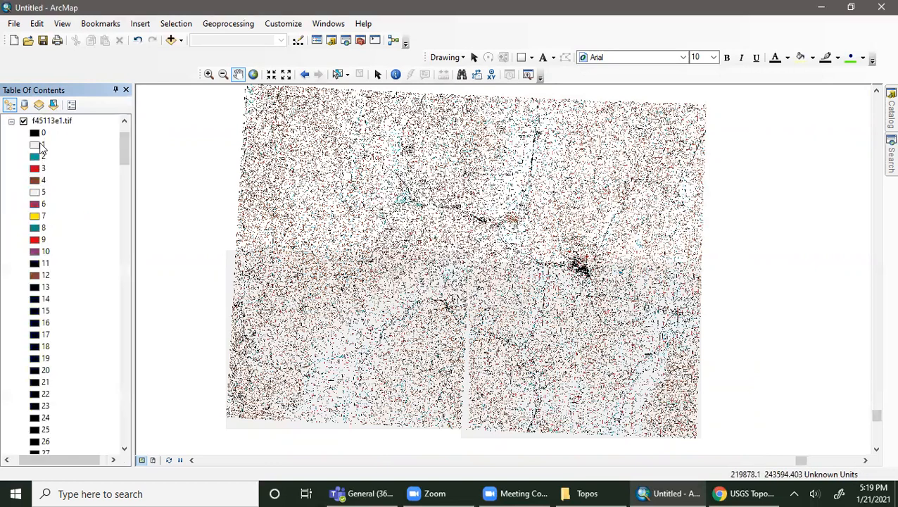
{"action": "left_click", "coordinate": [41, 147]}
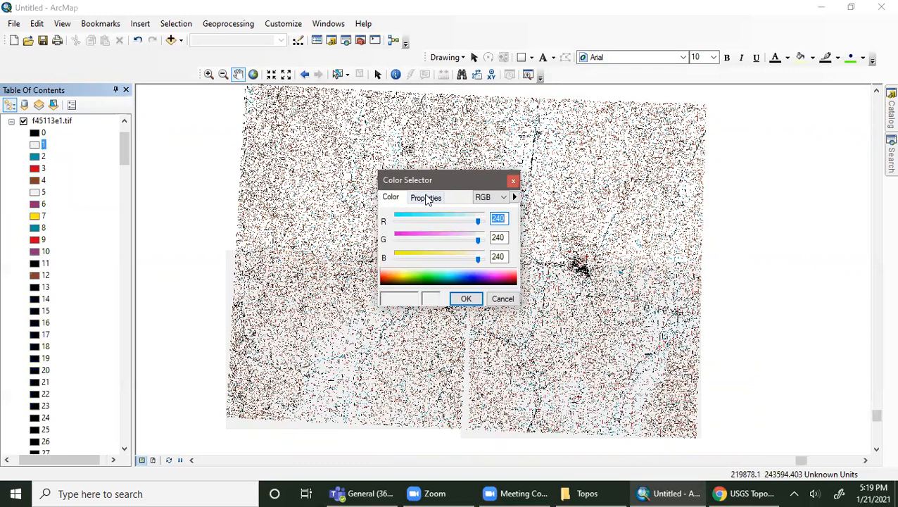
{"action": "left_click", "coordinate": [426, 198]}
{"action": "left_click", "coordinate": [414, 271]}
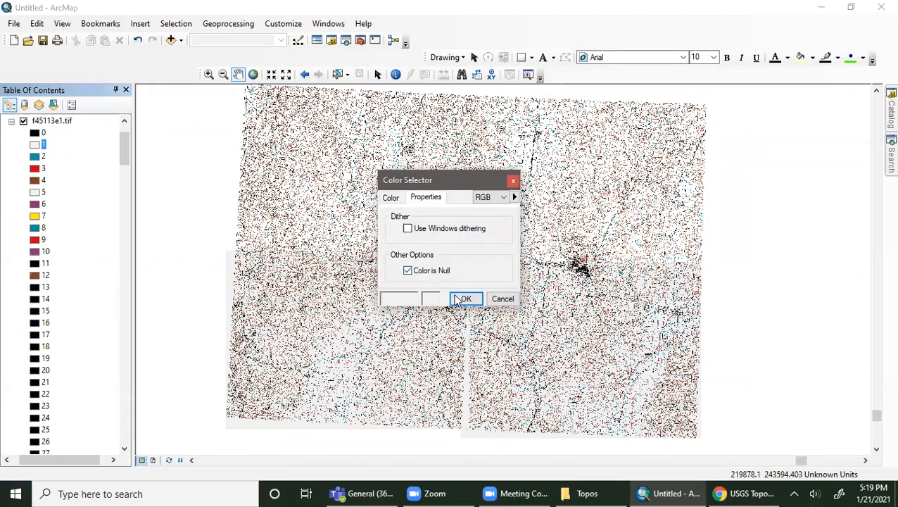
{"action": "left_click", "coordinate": [459, 300]}
Set color value 5 of f45113e1.tif to null and collapse the layer's legend.
{"action": "left_click", "coordinate": [39, 195]}
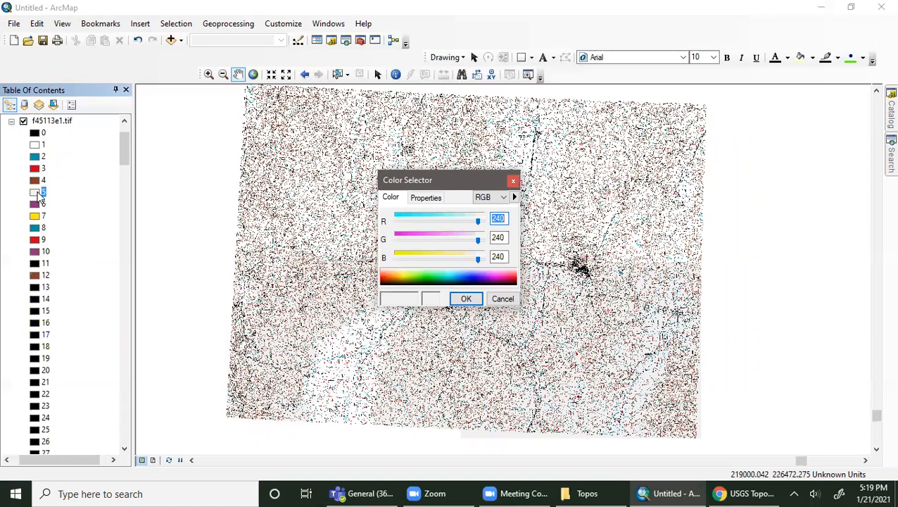
{"action": "left_click", "coordinate": [426, 198]}
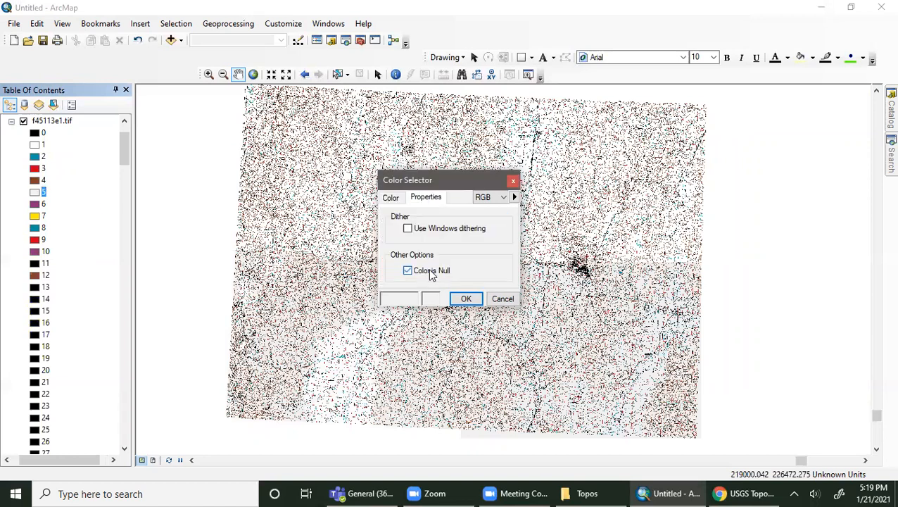
{"action": "left_click", "coordinate": [466, 299]}
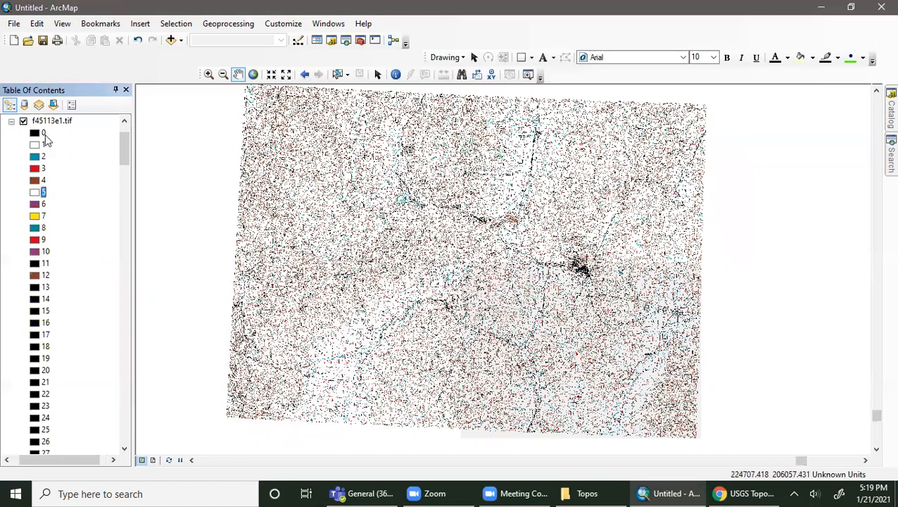
{"action": "left_click", "coordinate": [11, 122]}
Expand the legend of f45112e1.tif and set color value 5 to null.
{"action": "left_click", "coordinate": [12, 188]}
{"action": "left_click", "coordinate": [33, 192]}
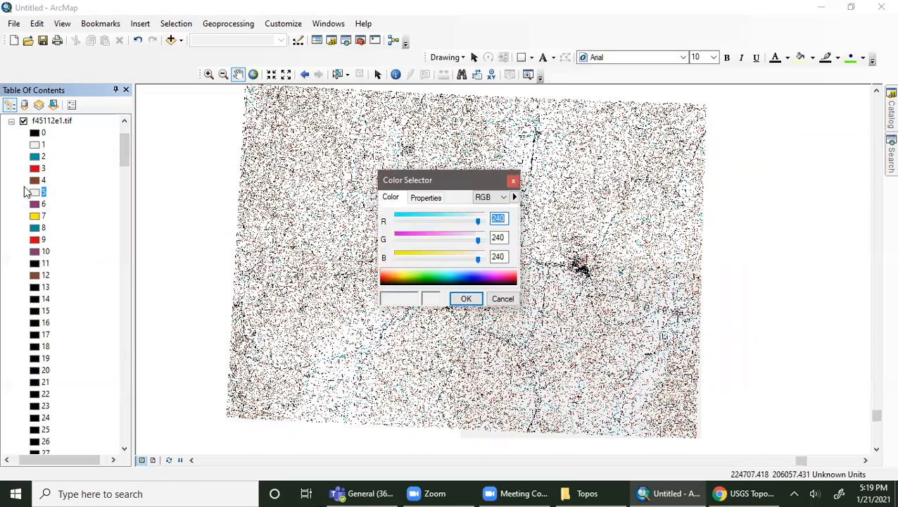
{"action": "left_click", "coordinate": [427, 200]}
{"action": "left_click", "coordinate": [431, 271]}
{"action": "left_click", "coordinate": [466, 299]}
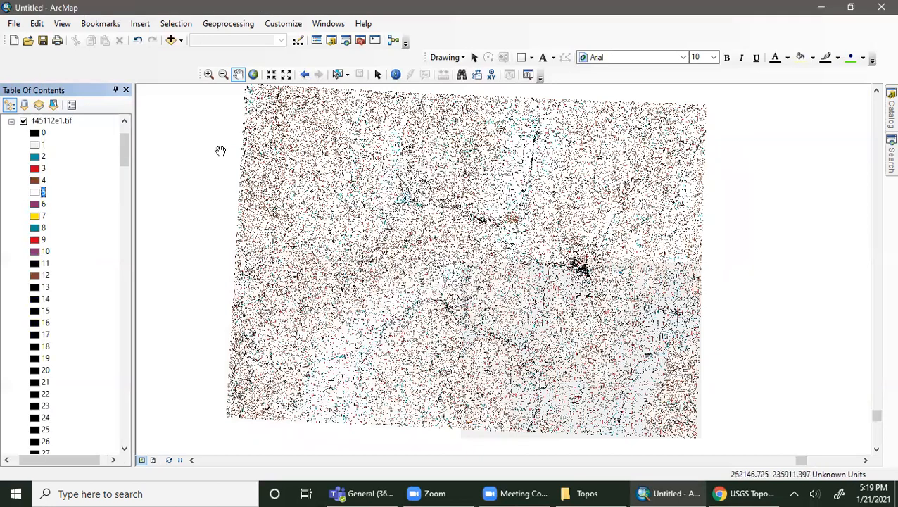
Set color value 1 of f45112e1.tif to null and collapse the layer's legend.
{"action": "left_click", "coordinate": [34, 145]}
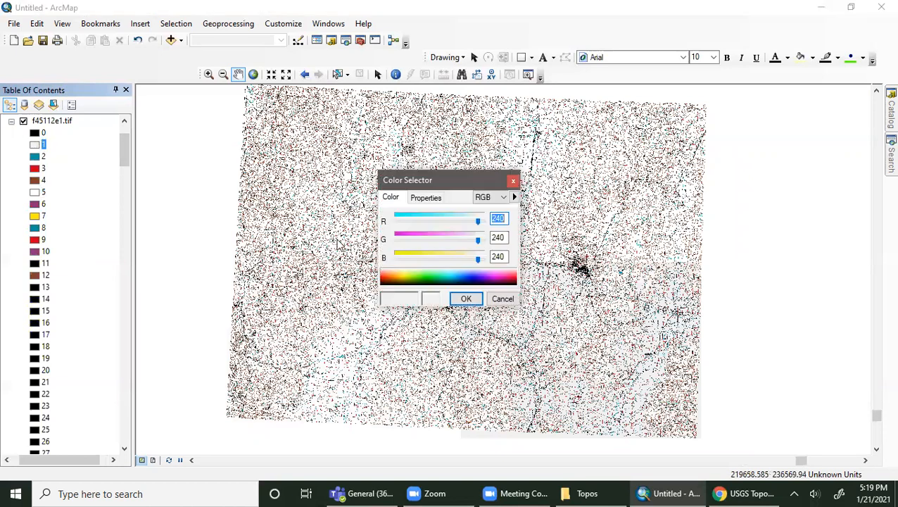
{"action": "left_click", "coordinate": [424, 200]}
{"action": "left_click", "coordinate": [407, 272]}
{"action": "left_click", "coordinate": [466, 299]}
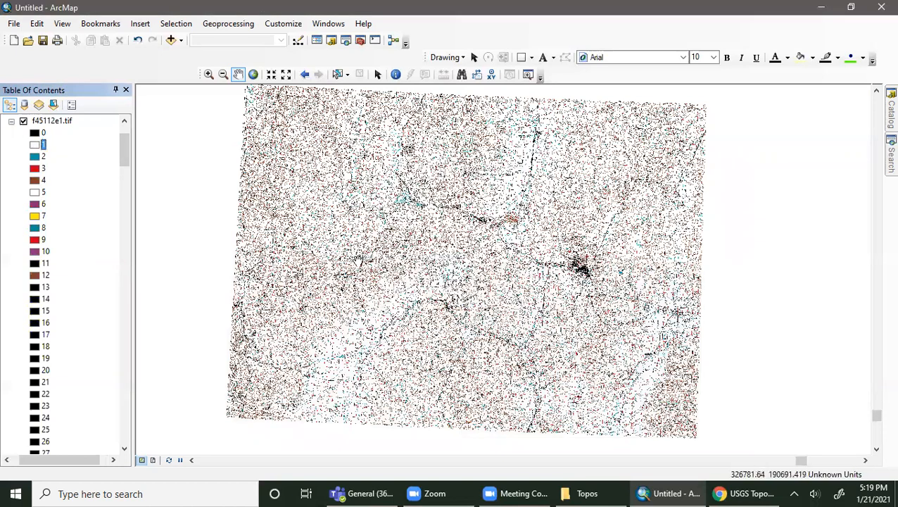
{"action": "left_click", "coordinate": [13, 121]}
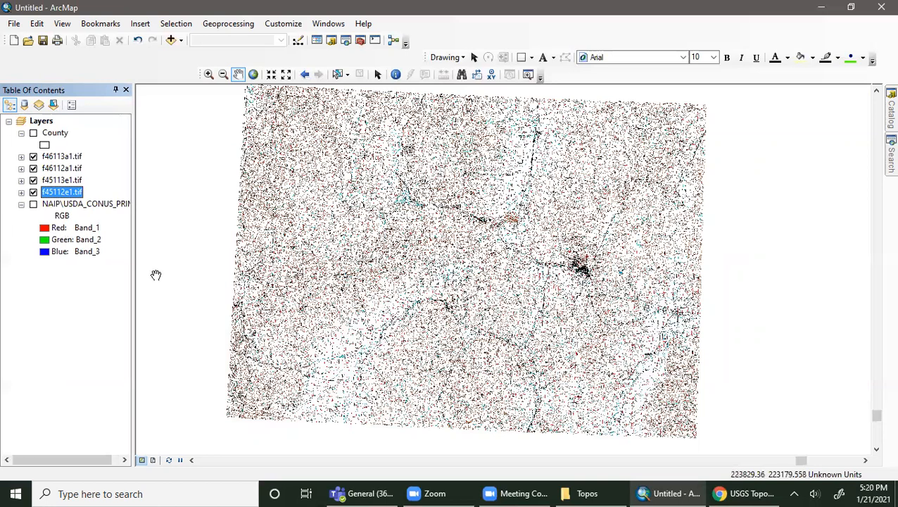
Examine the general and source properties of f46113a1.tif, including its extent and spatial reference.
{"action": "scroll", "coordinate": [399, 349], "scroll_direction": "up", "scroll_amount": 2}
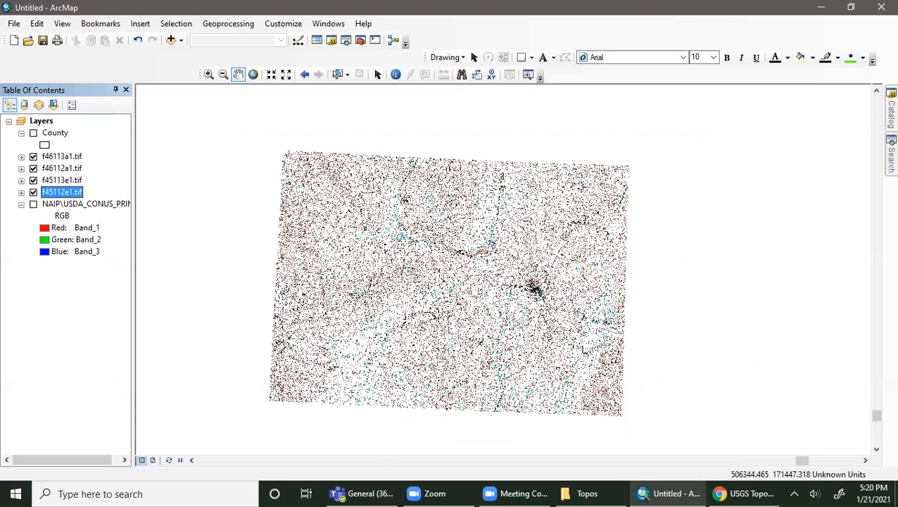
{"action": "right_click", "coordinate": [45, 159]}
{"action": "left_click", "coordinate": [87, 348]}
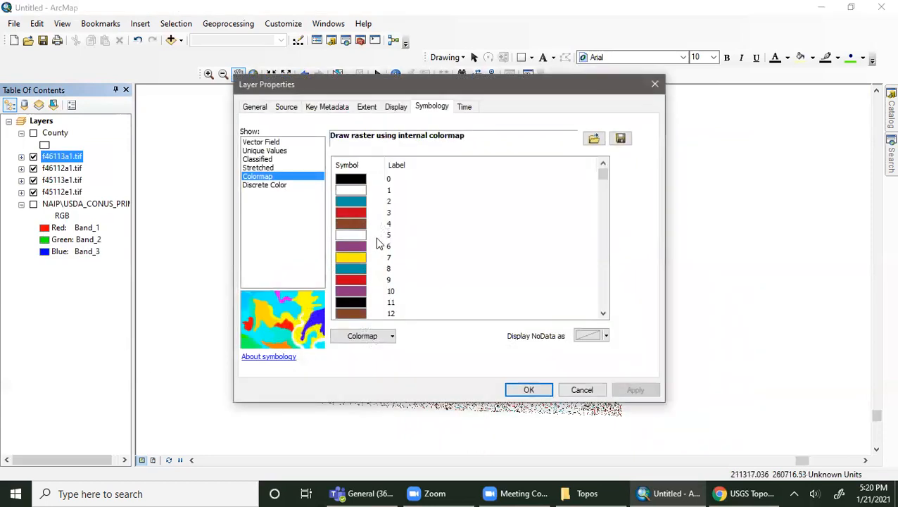
{"action": "left_click", "coordinate": [254, 107]}
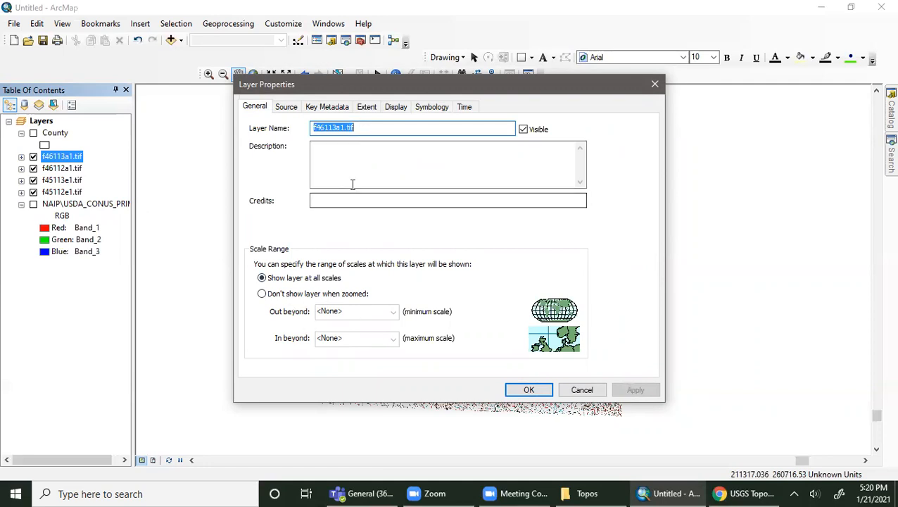
{"action": "left_click", "coordinate": [287, 107]}
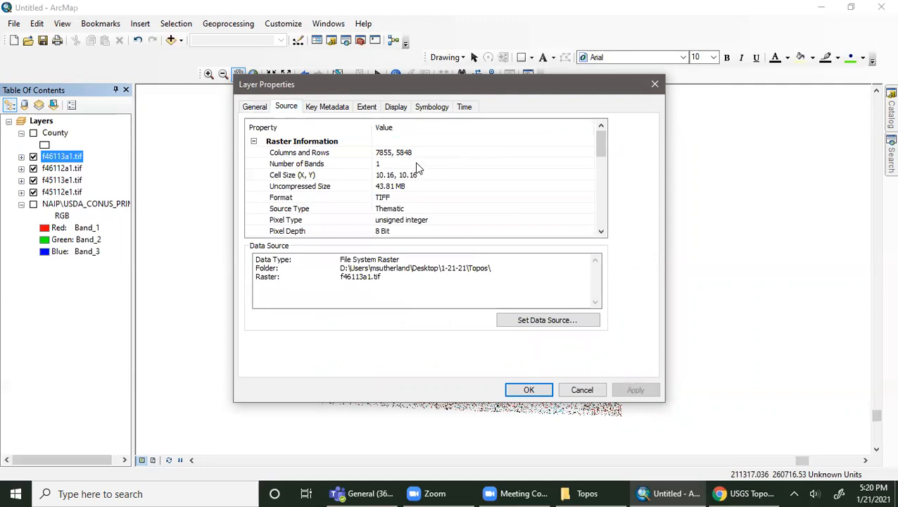
{"action": "scroll", "coordinate": [416, 167], "scroll_direction": "down", "scroll_amount": 2}
{"action": "scroll", "coordinate": [416, 167], "scroll_direction": "down", "scroll_amount": 2}
{"action": "scroll", "coordinate": [425, 227], "scroll_direction": "down", "scroll_amount": 2}
{"action": "scroll", "coordinate": [425, 232], "scroll_direction": "up", "scroll_amount": 2}
{"action": "scroll", "coordinate": [425, 212], "scroll_direction": "down", "scroll_amount": 1}
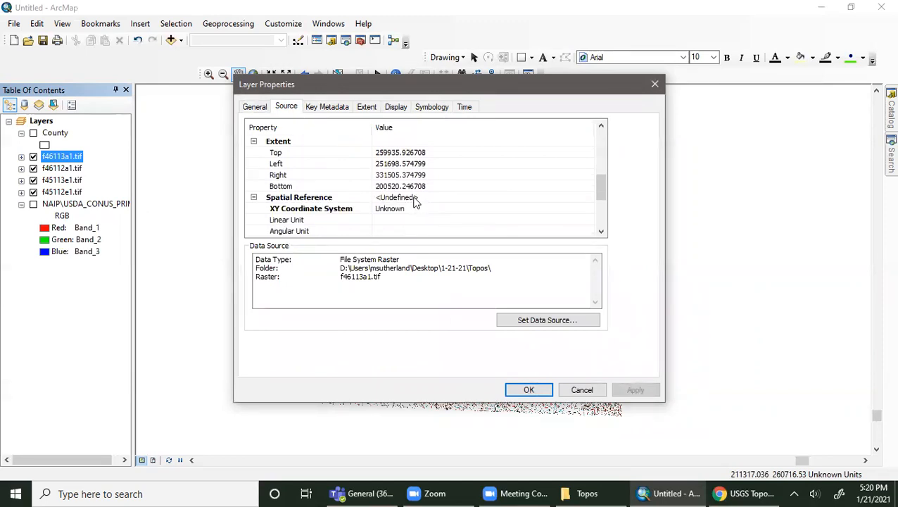
{"action": "left_click", "coordinate": [464, 203]}
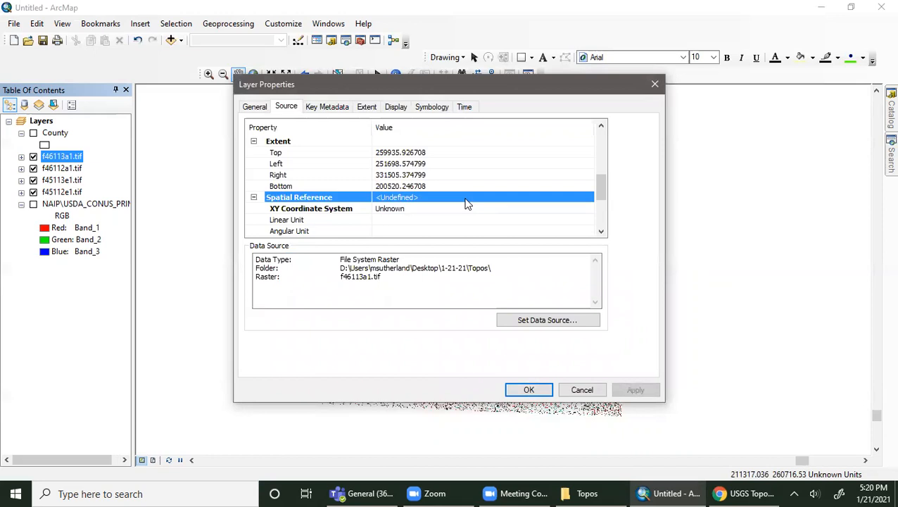
{"action": "left_click", "coordinate": [95, 292]}
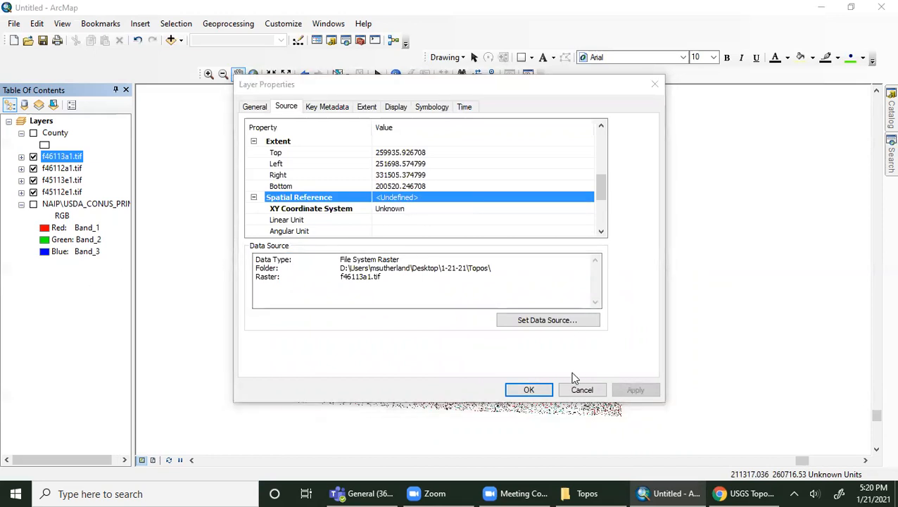
{"action": "left_click", "coordinate": [529, 389]}
Switch the NAIP imagery on and off again, and check the coordinate system of the Layers data frame.
{"action": "left_click", "coordinate": [33, 204]}
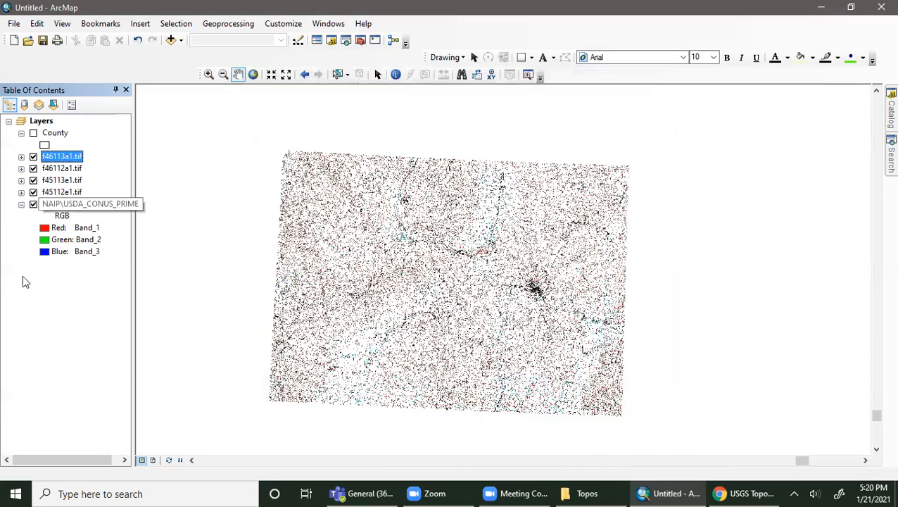
{"action": "left_click", "coordinate": [33, 205]}
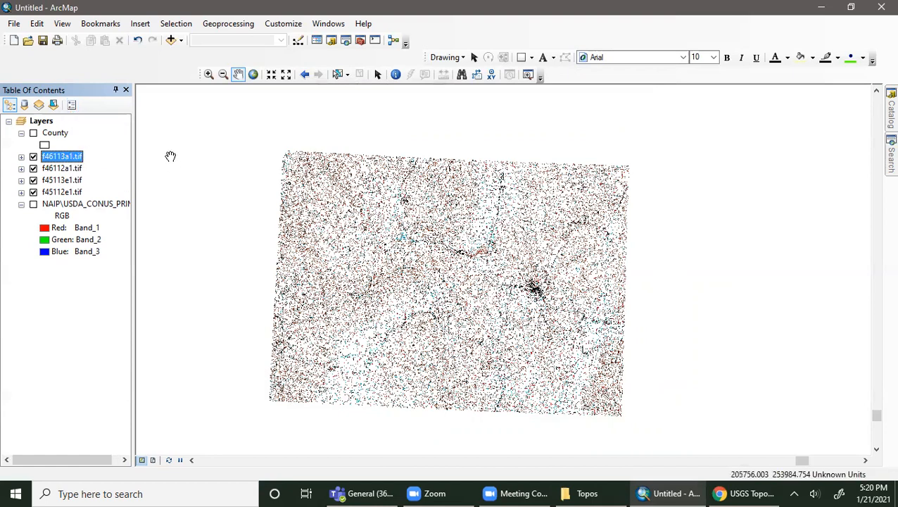
{"action": "left_click", "coordinate": [40, 123]}
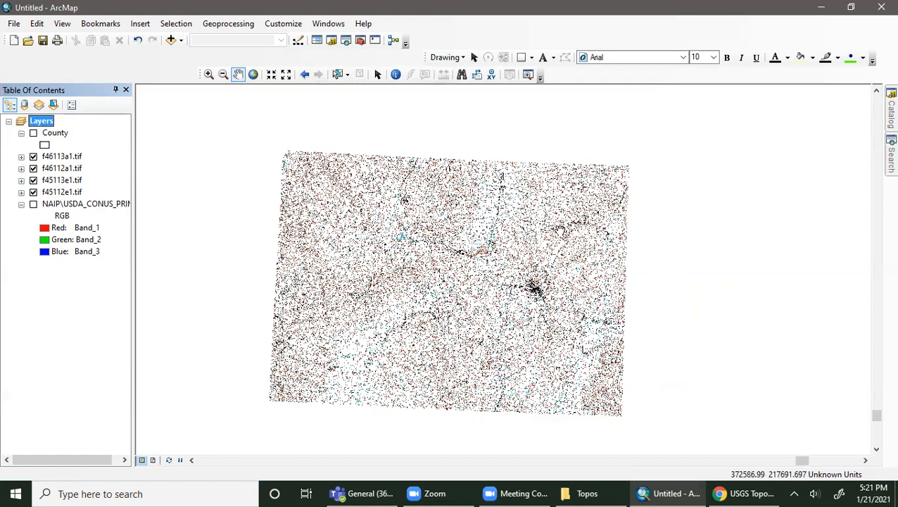
{"action": "left_click", "coordinate": [44, 123]}
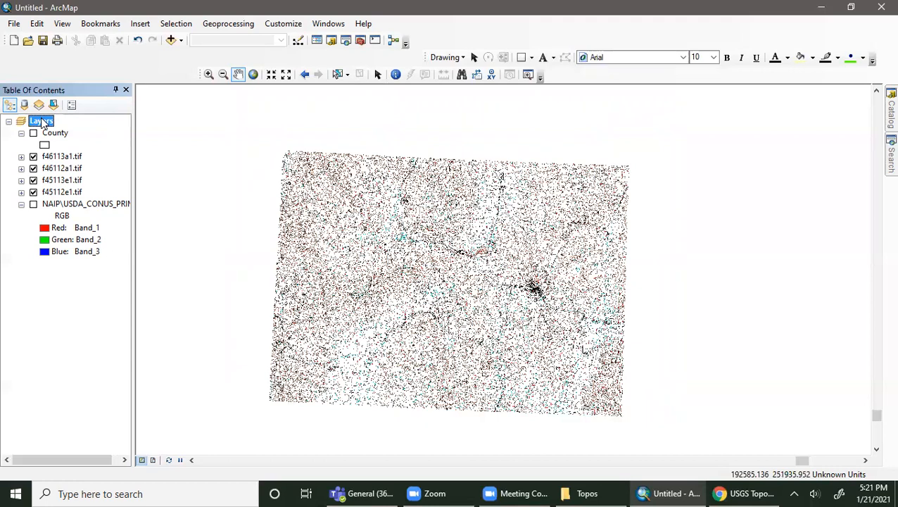
{"action": "right_click", "coordinate": [42, 123]}
{"action": "left_click", "coordinate": [88, 389]}
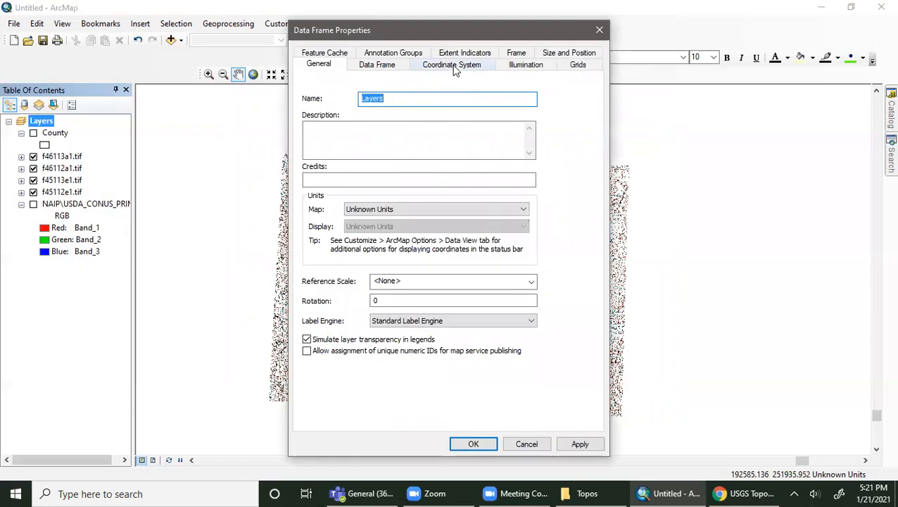
{"action": "left_click", "coordinate": [453, 65]}
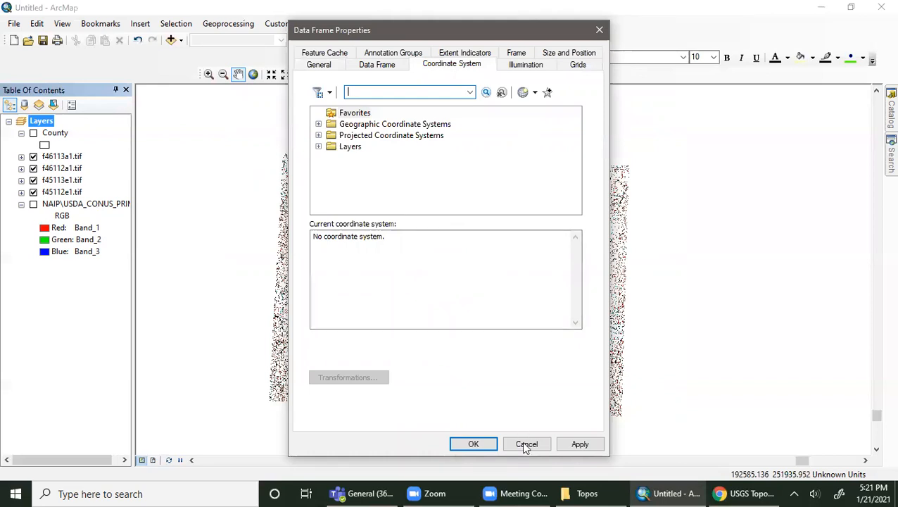
{"action": "left_click", "coordinate": [486, 444]}
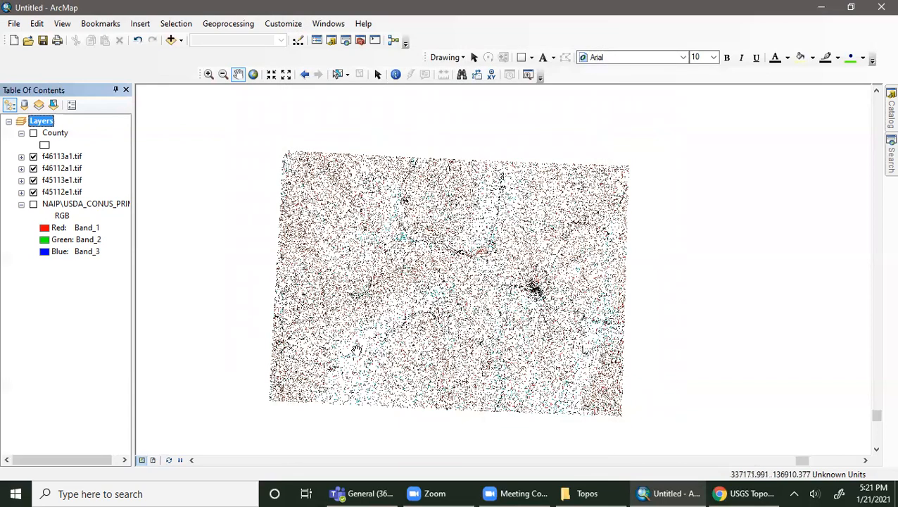
Recheck the XY coordinate system in the source information of f46113a1.tif.
{"action": "right_click", "coordinate": [46, 157]}
{"action": "left_click", "coordinate": [86, 347]}
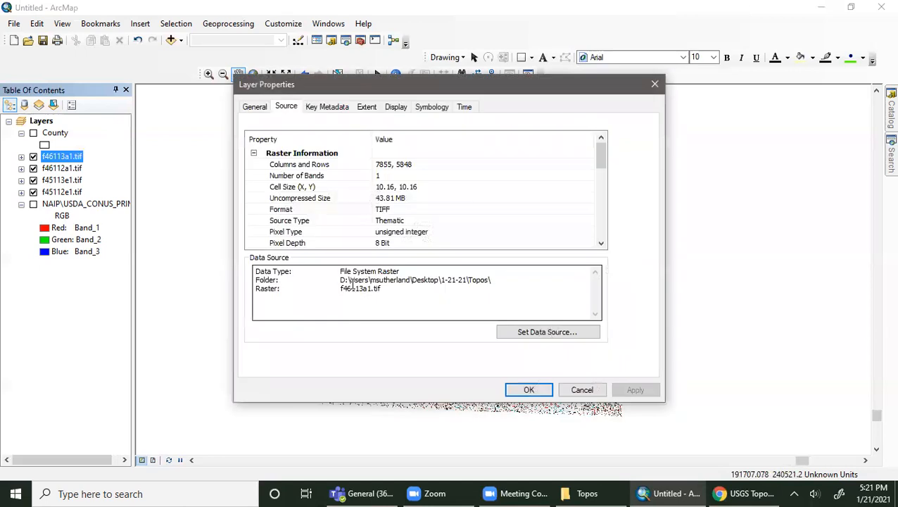
{"action": "scroll", "coordinate": [394, 242], "scroll_direction": "down", "scroll_amount": 8}
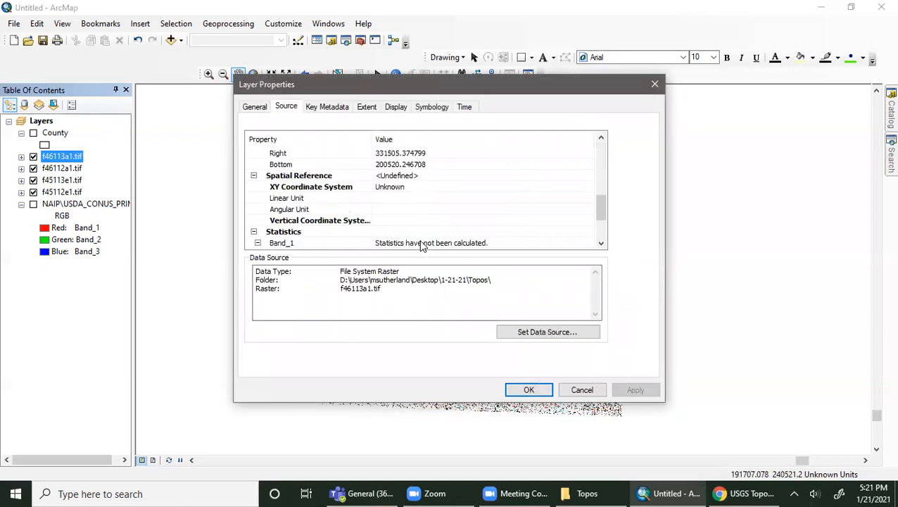
{"action": "left_click", "coordinate": [526, 390]}
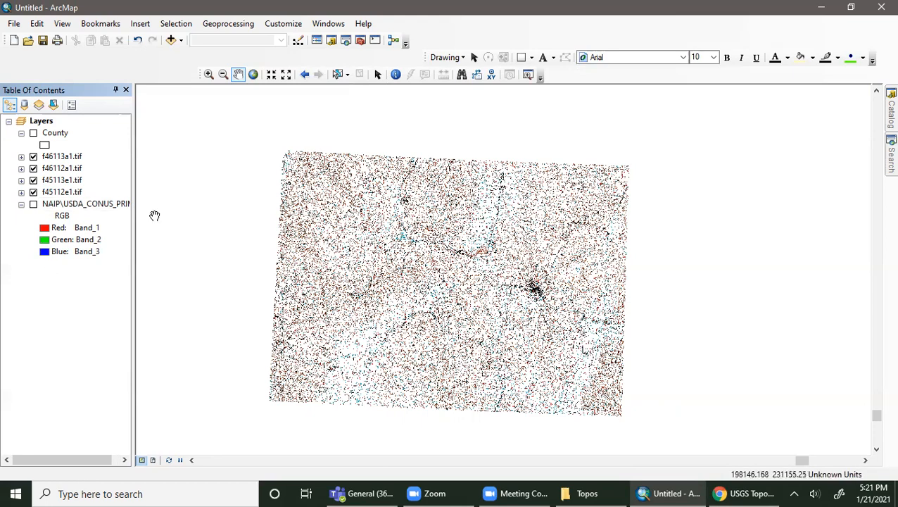
Review the source details, key metadata, extent and display settings in the layer properties of f46113a1.tif.
{"action": "right_click", "coordinate": [61, 157]}
{"action": "left_click", "coordinate": [99, 349]}
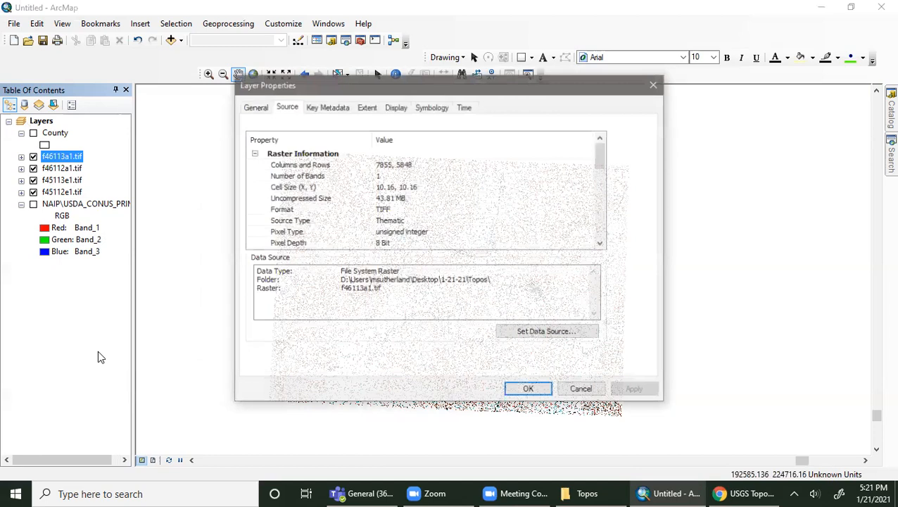
{"action": "scroll", "coordinate": [445, 237], "scroll_direction": "down", "scroll_amount": 6}
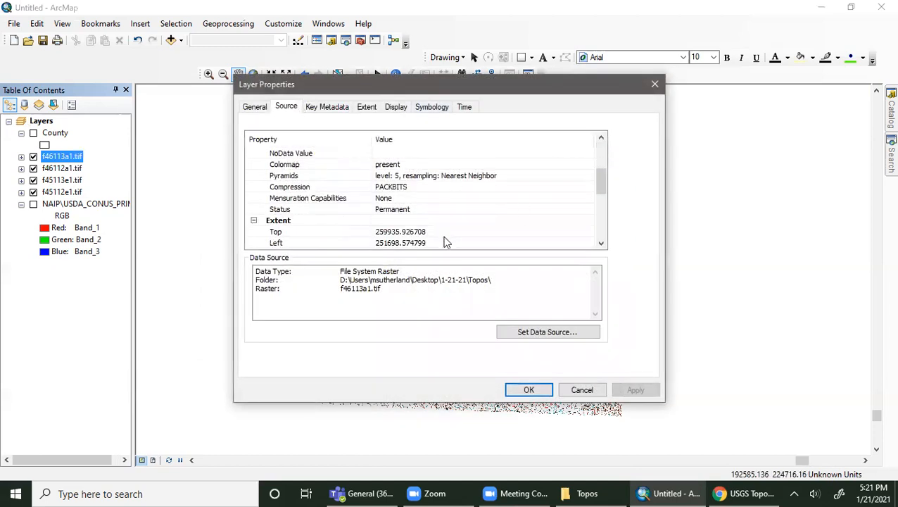
{"action": "scroll", "coordinate": [334, 151], "scroll_direction": "up", "scroll_amount": 2}
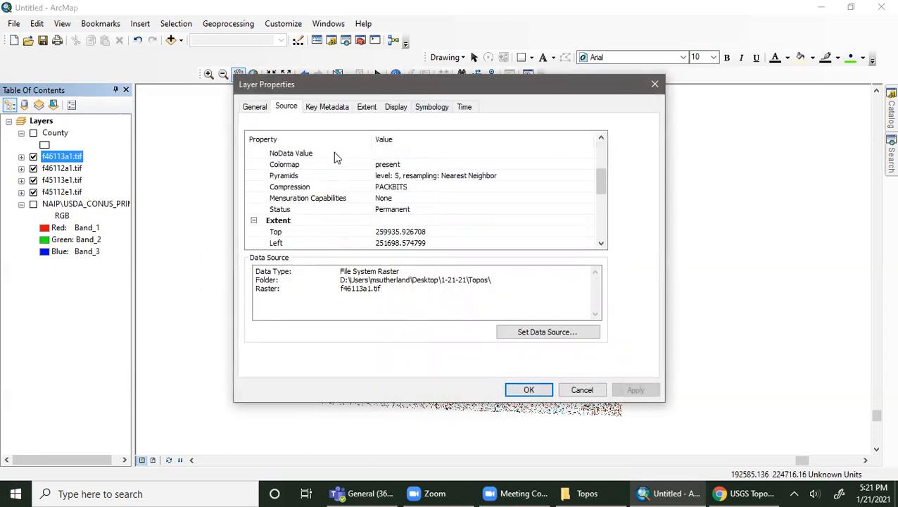
{"action": "left_click", "coordinate": [336, 108]}
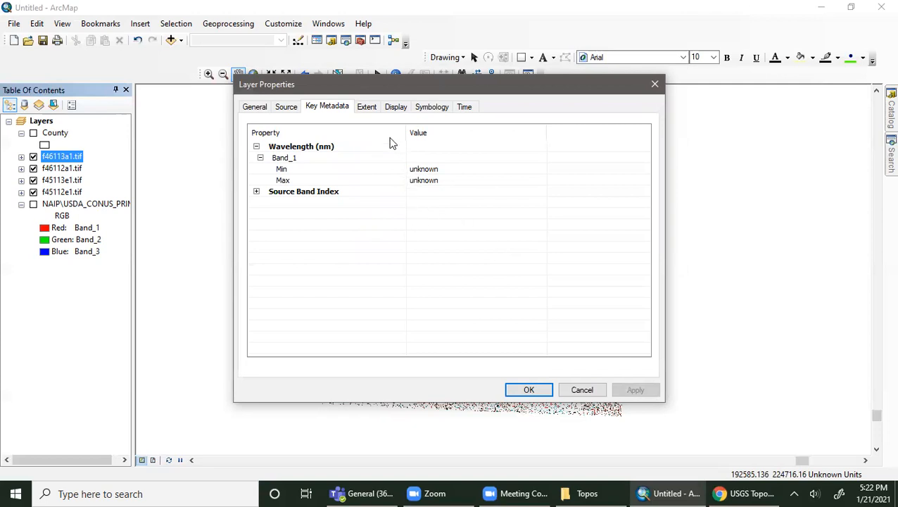
{"action": "left_click", "coordinate": [367, 110]}
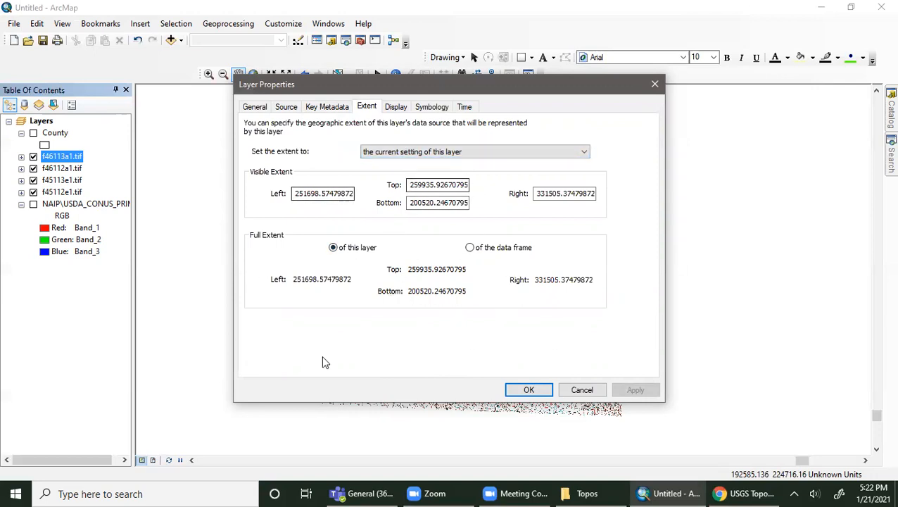
{"action": "left_click", "coordinate": [396, 107]}
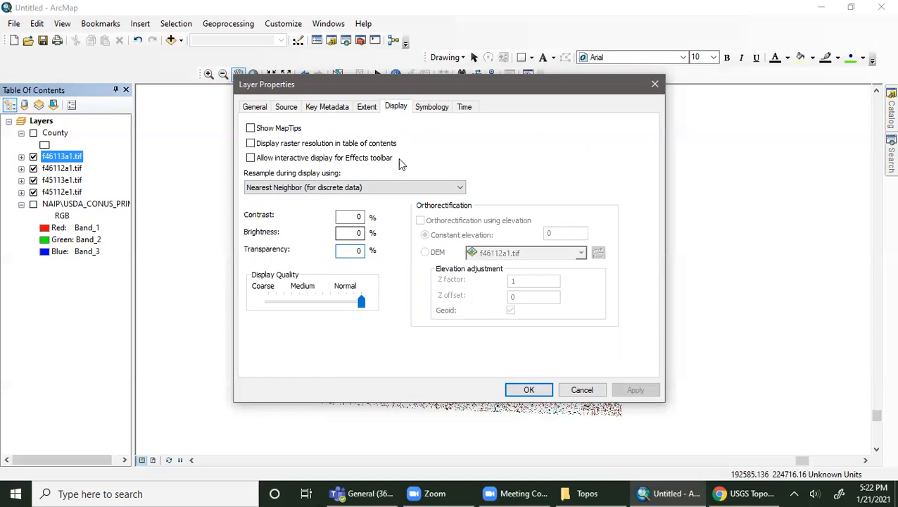
Switch the symbology of f46113a1.tif to Unique Values, building its raster attribute table, and look through the listed values.
{"action": "left_click", "coordinate": [422, 109]}
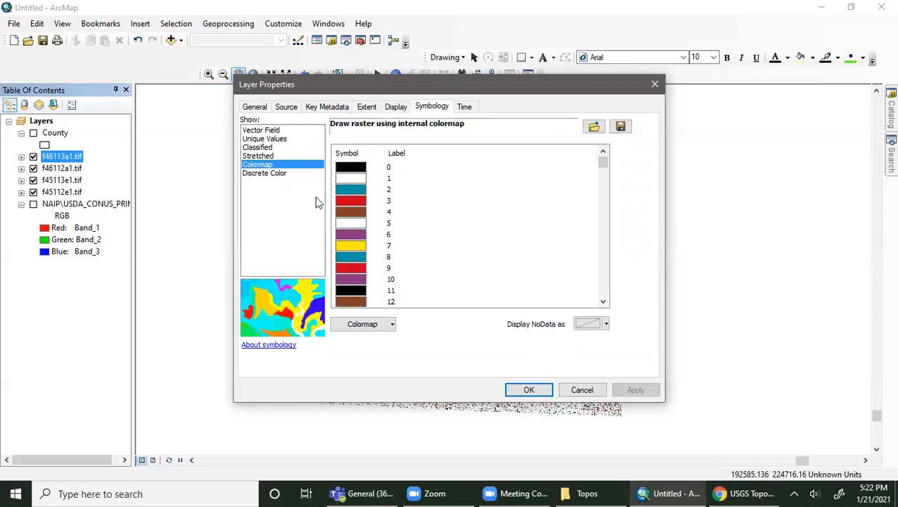
{"action": "left_click", "coordinate": [265, 131]}
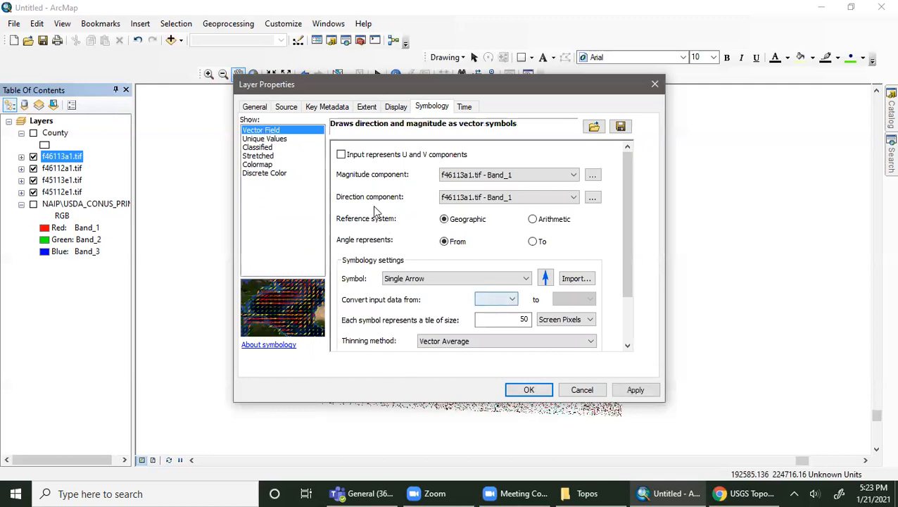
{"action": "left_click", "coordinate": [271, 140]}
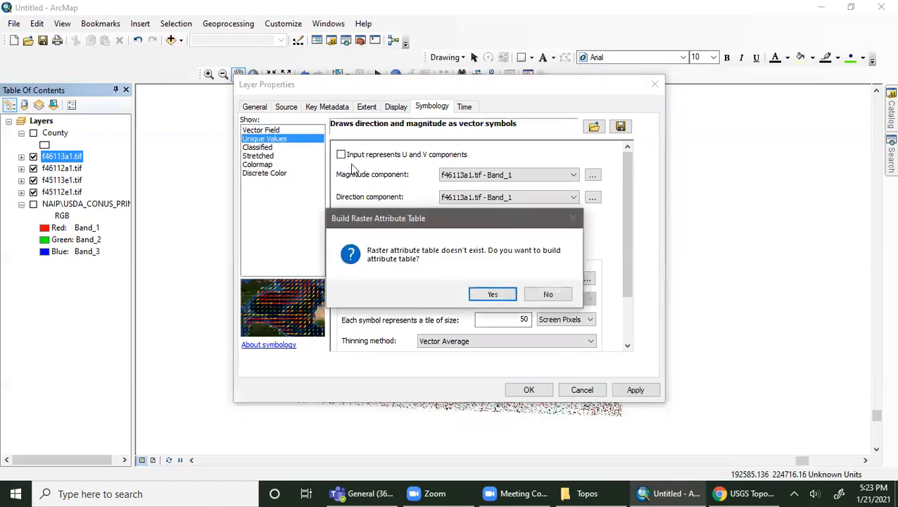
{"action": "left_click", "coordinate": [548, 296]}
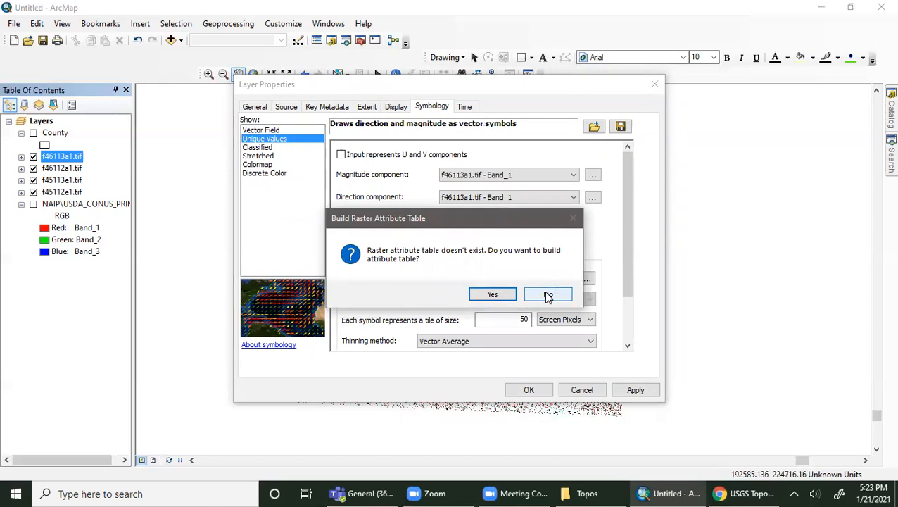
{"action": "left_click", "coordinate": [486, 296]}
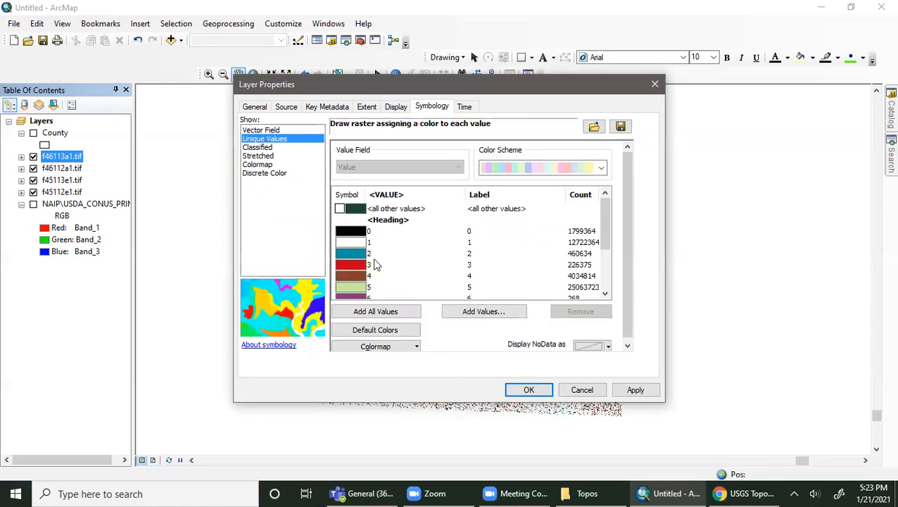
{"action": "scroll", "coordinate": [376, 273], "scroll_direction": "down", "scroll_amount": 2}
{"action": "scroll", "coordinate": [396, 257], "scroll_direction": "up", "scroll_amount": 2}
{"action": "scroll", "coordinate": [392, 249], "scroll_direction": "down", "scroll_amount": 2}
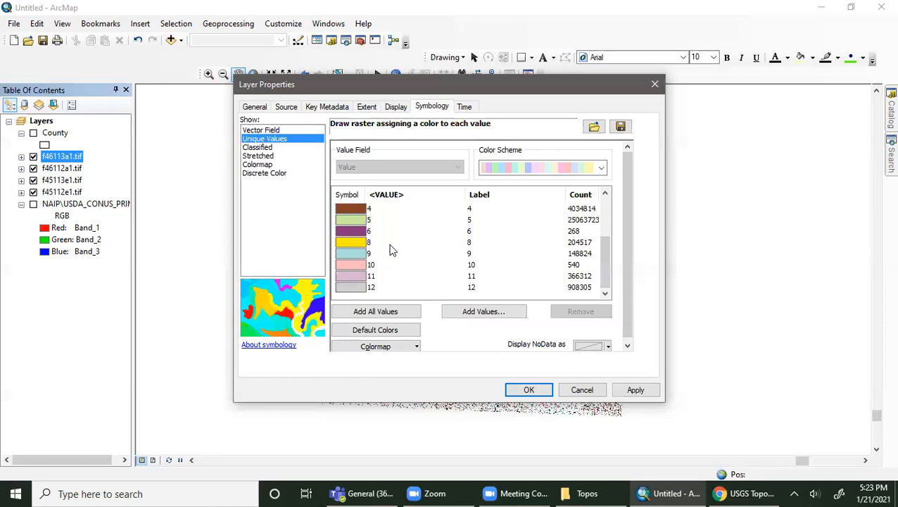
{"action": "scroll", "coordinate": [438, 278], "scroll_direction": "up", "scroll_amount": 2}
{"action": "scroll", "coordinate": [405, 264], "scroll_direction": "down", "scroll_amount": 2}
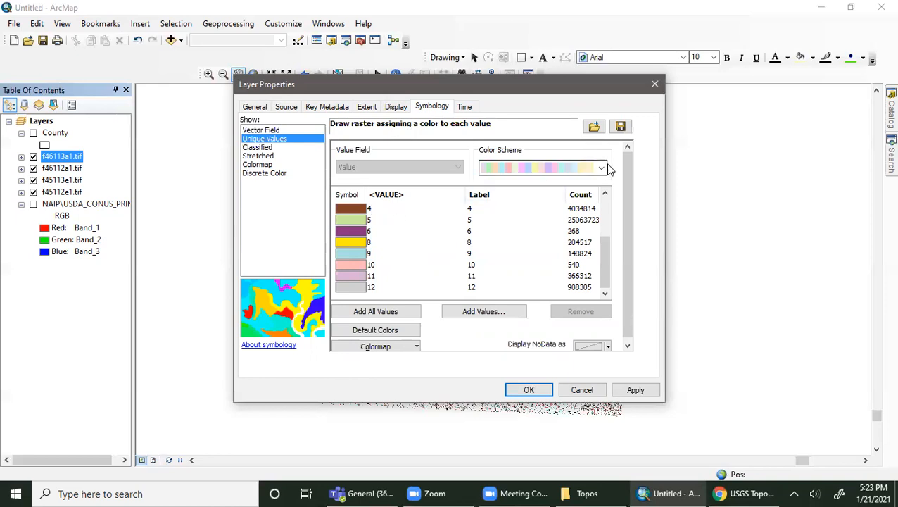
Apply an earth-tone brown color scheme to the unique values of f46113a1.tif and uncover the map to view it.
{"action": "left_click", "coordinate": [556, 170]}
{"action": "scroll", "coordinate": [557, 211], "scroll_direction": "up", "scroll_amount": 1}
{"action": "left_click", "coordinate": [543, 267]}
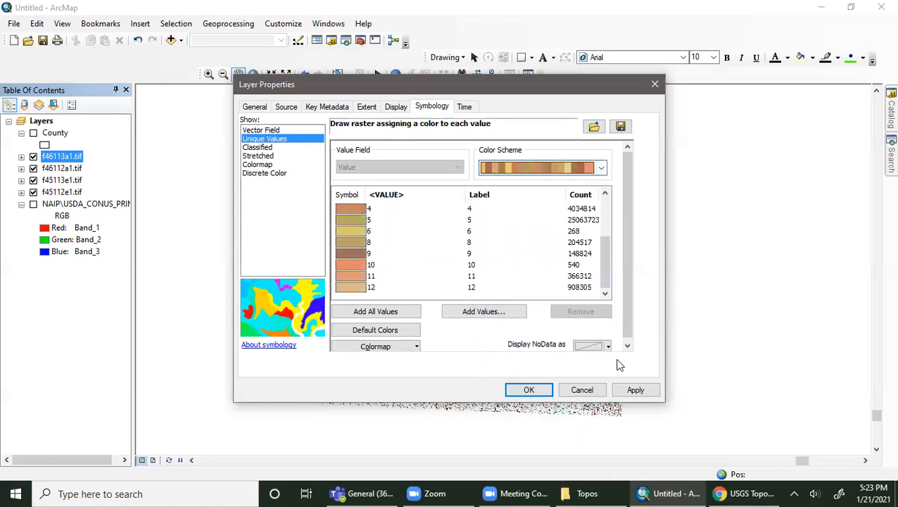
{"action": "left_click", "coordinate": [632, 391]}
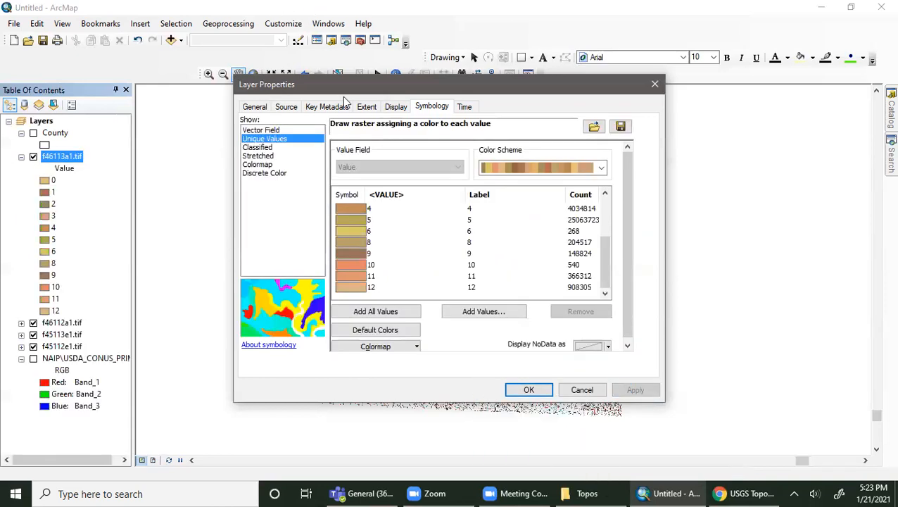
{"action": "left_click_drag", "start_coordinate": [351, 83], "coordinate": [652, 96]}
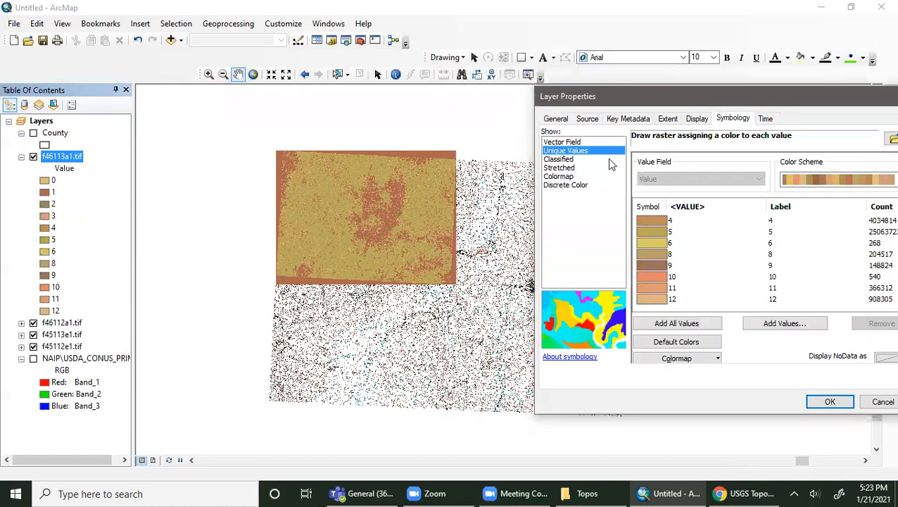
Apply Classified symbology to f46113a1.tif with a multicolor ramp running from pale yellow through red to dark blue.
{"action": "left_click", "coordinate": [568, 160]}
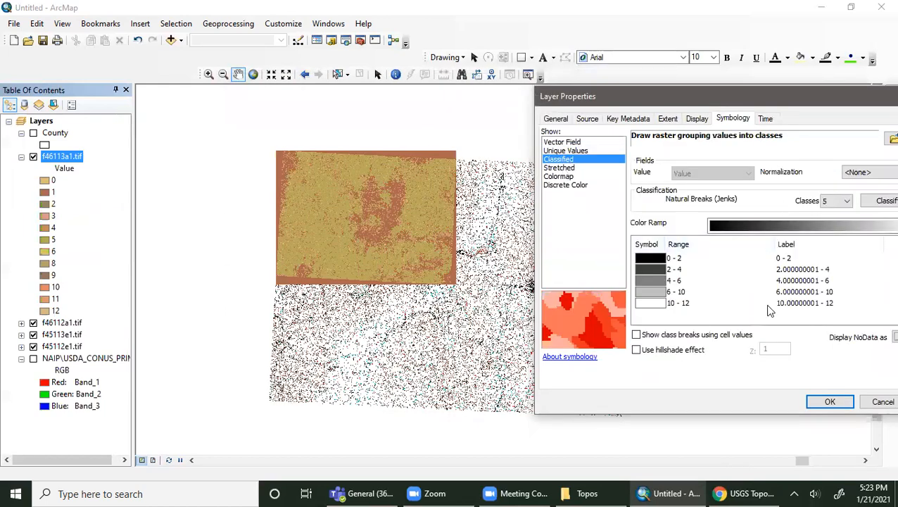
{"action": "left_click_drag", "start_coordinate": [762, 97], "coordinate": [618, 106]}
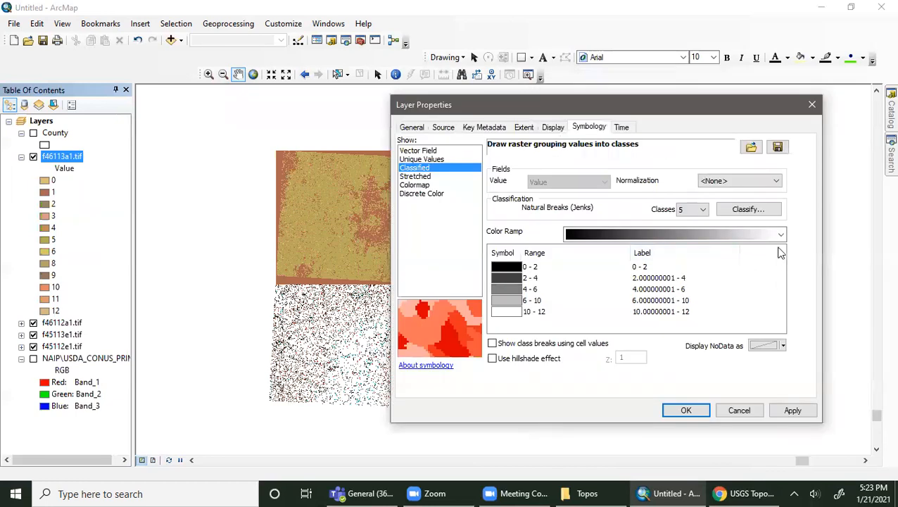
{"action": "left_click", "coordinate": [628, 237]}
{"action": "left_click", "coordinate": [793, 410]}
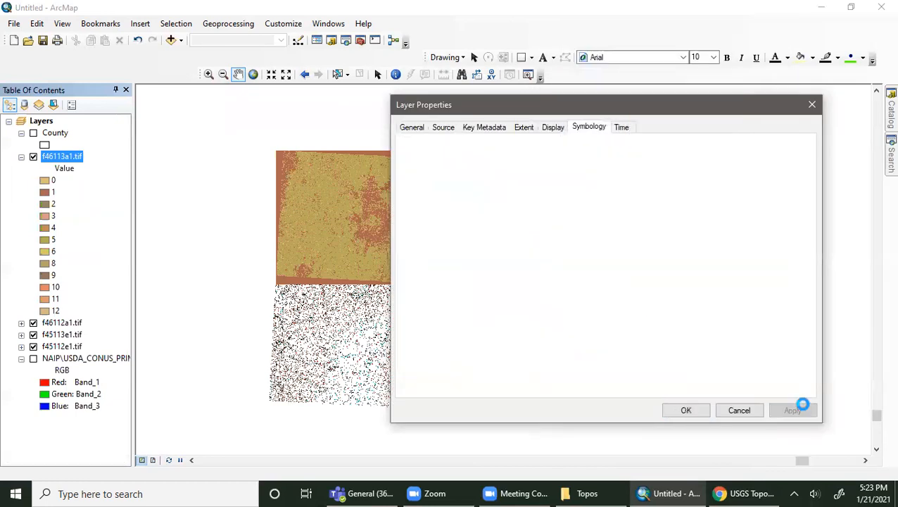
Apply Stretched symbology with the black-to-white ramp to f46113a1.tif, and look at the Colormap symbology options.
{"action": "left_click", "coordinate": [422, 177]}
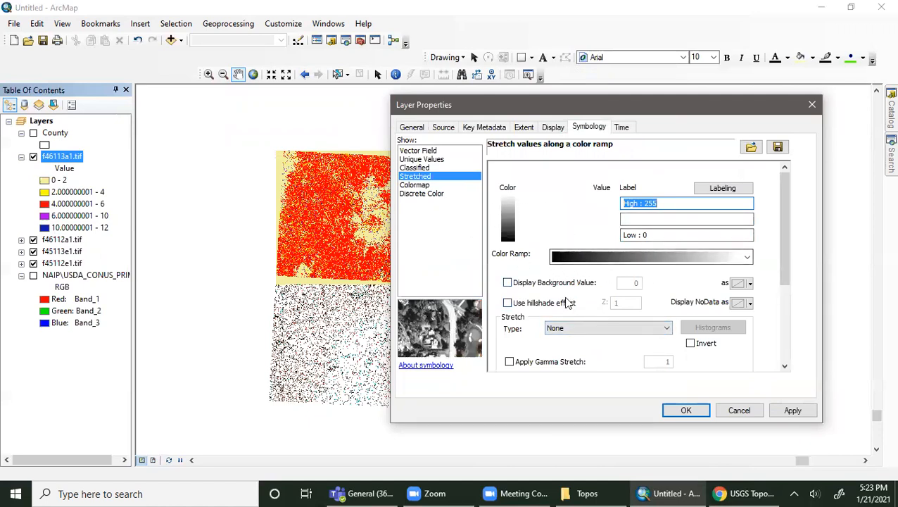
{"action": "left_click", "coordinate": [796, 412]}
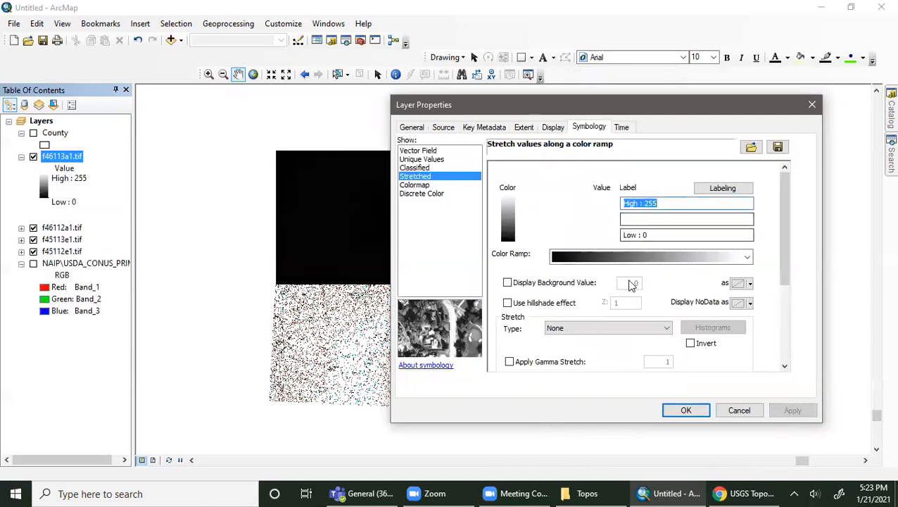
{"action": "left_click", "coordinate": [414, 185]}
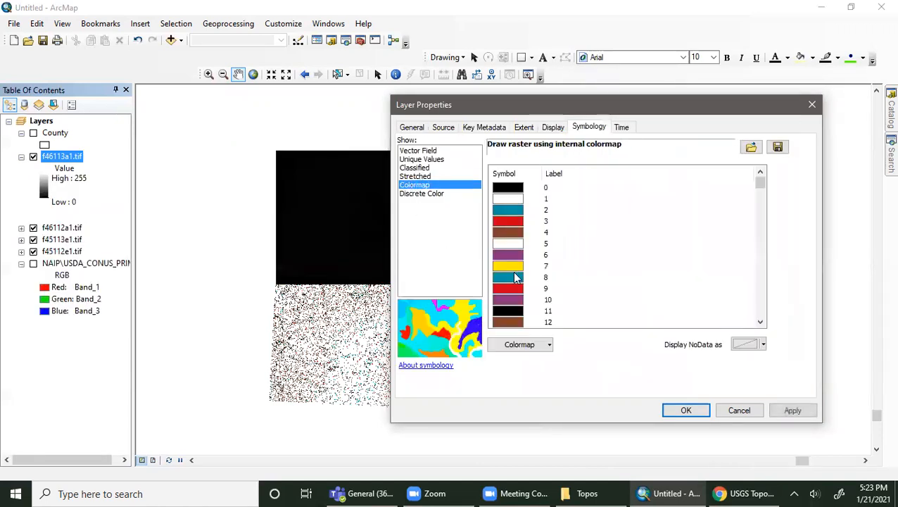
Apply Discrete Color symbology to f46113a1.tif with the blue-to-red color scheme.
{"action": "left_click", "coordinate": [432, 195]}
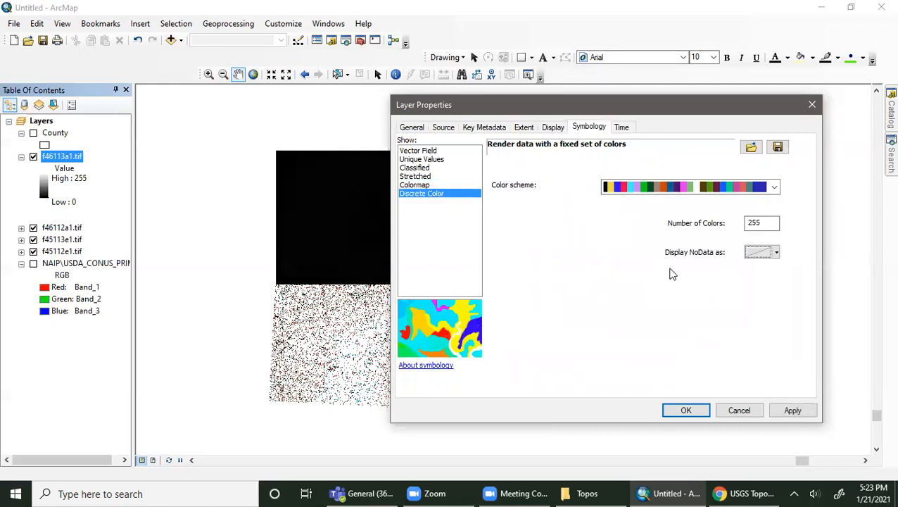
{"action": "left_click", "coordinate": [745, 189]}
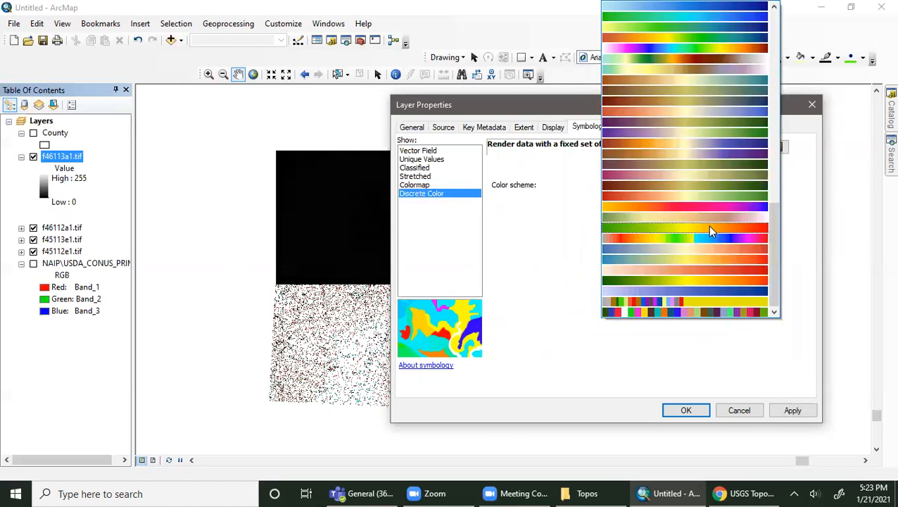
{"action": "left_click", "coordinate": [808, 207]}
{"action": "left_click", "coordinate": [764, 187]}
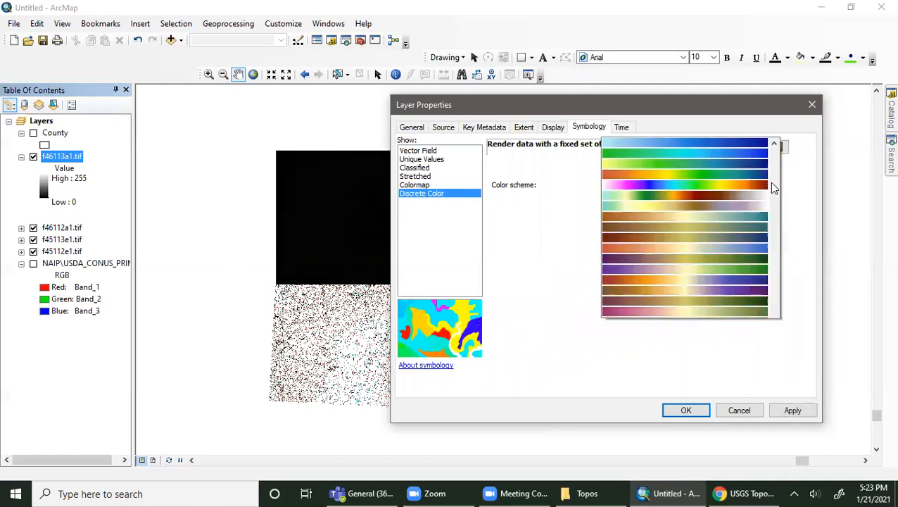
{"action": "left_click", "coordinate": [688, 251]}
{"action": "left_click", "coordinate": [794, 410]}
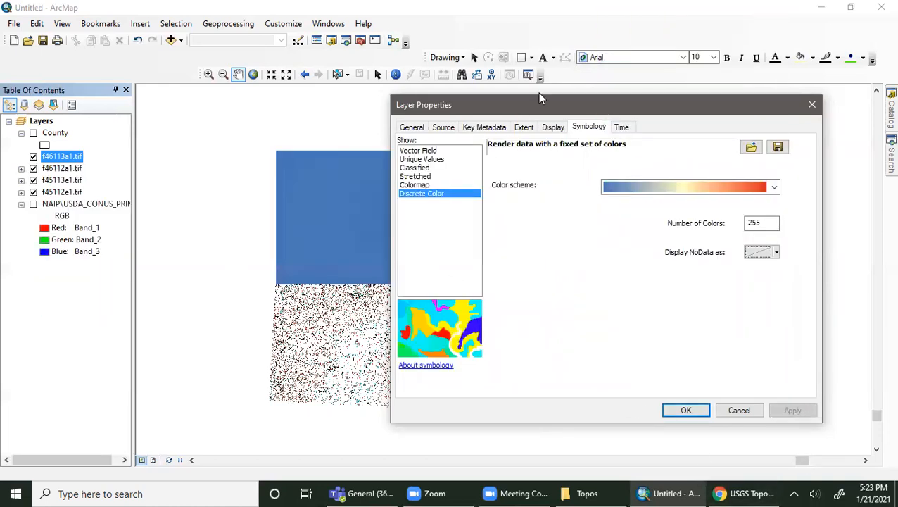
Return f46113a1.tif to Colormap symbology, import Topocolormap.clr as its colormap and apply it.
{"action": "left_click_drag", "start_coordinate": [542, 110], "coordinate": [476, 55]}
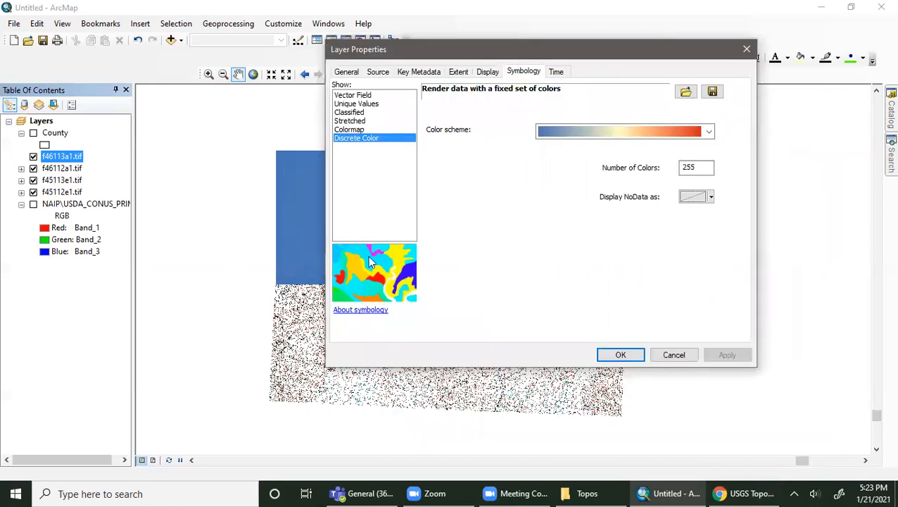
{"action": "left_click", "coordinate": [351, 129]}
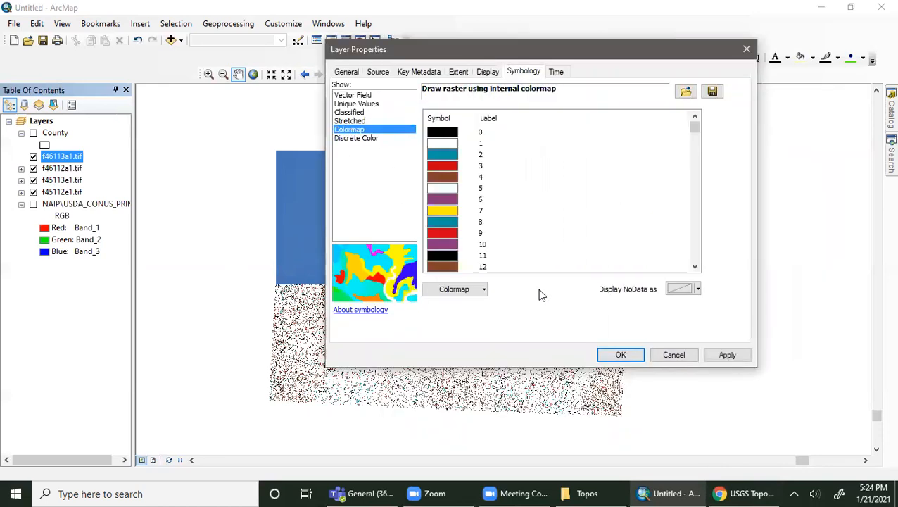
{"action": "left_click", "coordinate": [467, 291]}
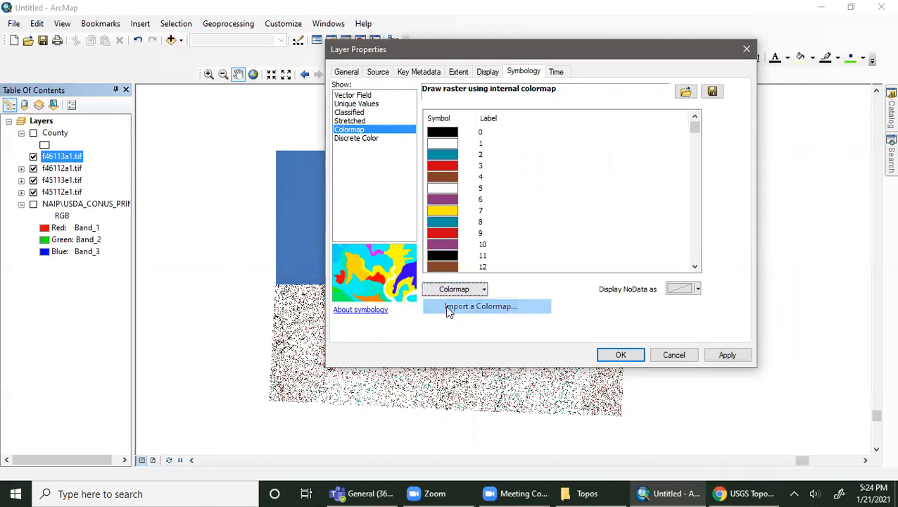
{"action": "left_click", "coordinate": [479, 306]}
{"action": "left_click", "coordinate": [504, 171]}
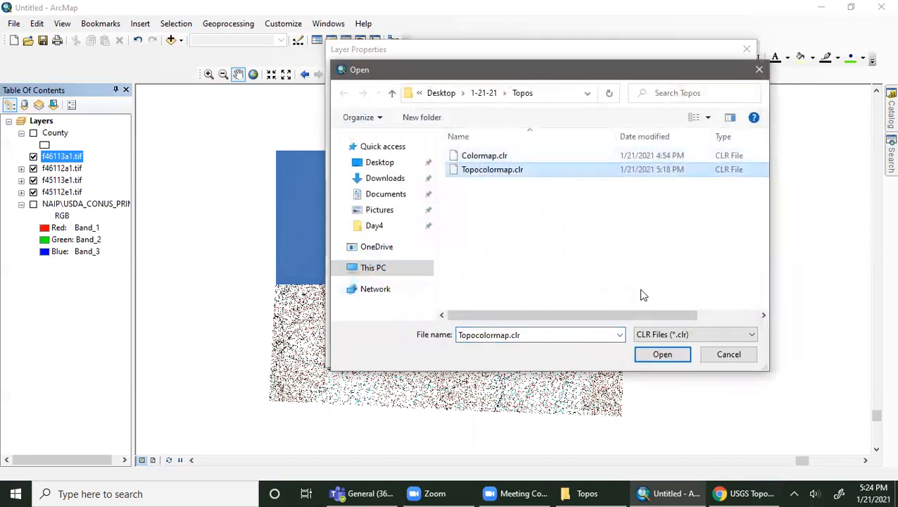
{"action": "left_click", "coordinate": [663, 354]}
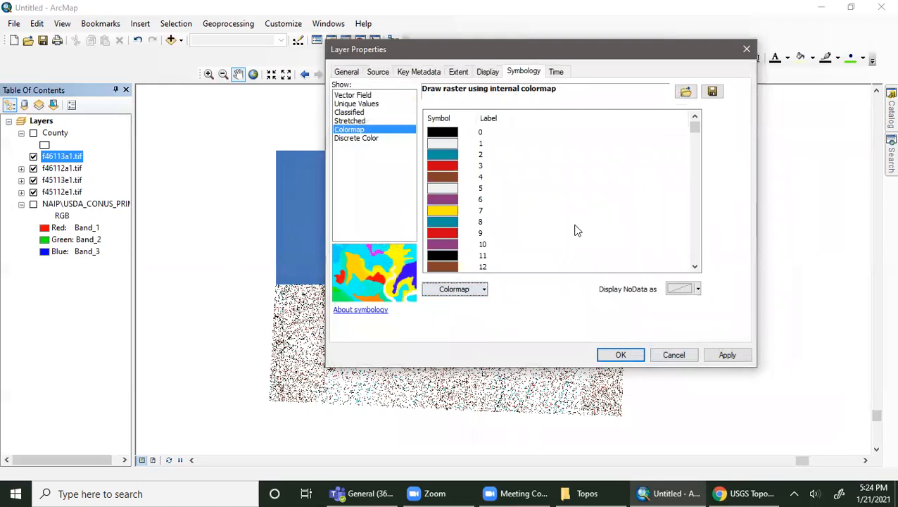
{"action": "left_click", "coordinate": [738, 358]}
Set colormap values 1 and 5 of f46113a1.tif to No Color.
{"action": "left_click", "coordinate": [448, 151]}
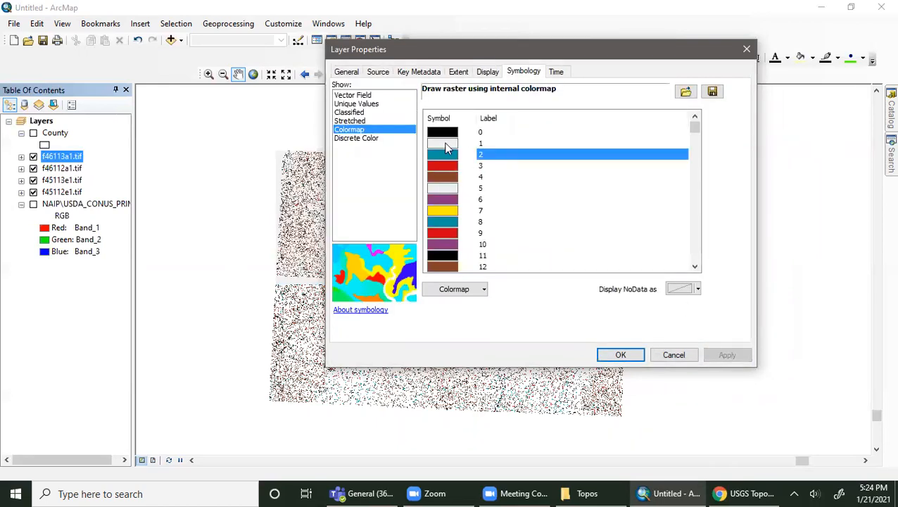
{"action": "left_click", "coordinate": [446, 144]}
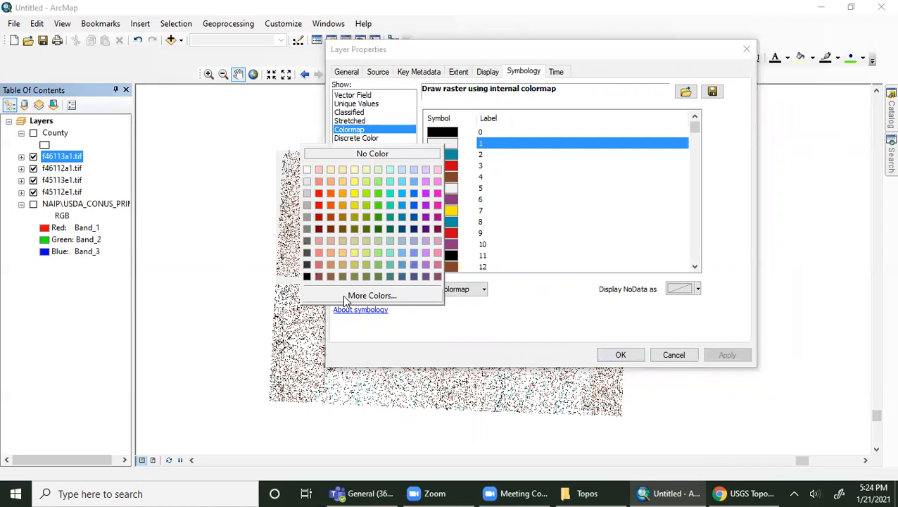
{"action": "left_click", "coordinate": [393, 157]}
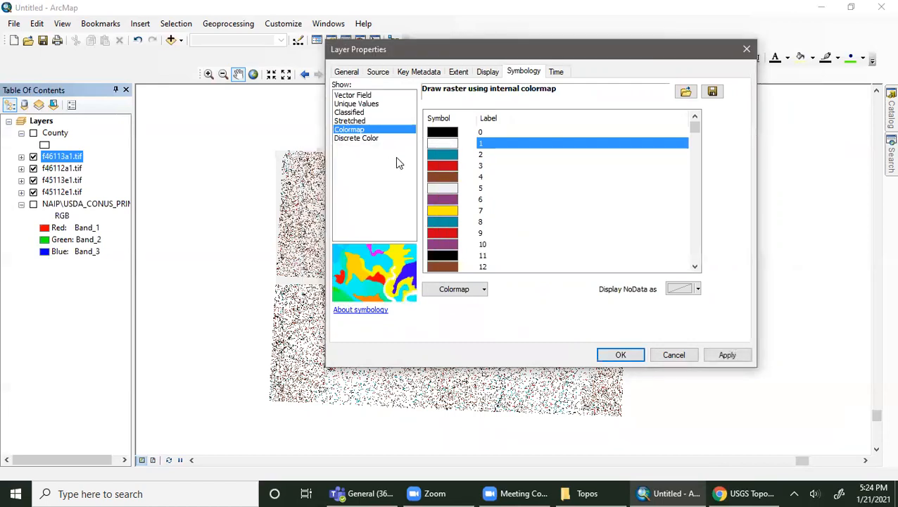
{"action": "left_click", "coordinate": [446, 188]}
{"action": "left_click", "coordinate": [381, 198]}
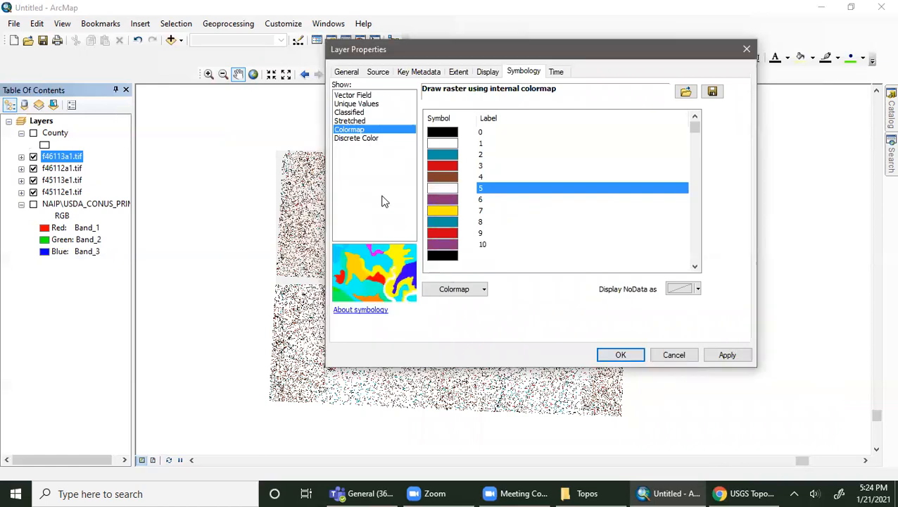
Accept the colormap changes to f46113a1.tif and hide all four TIFF topo layers in the map.
{"action": "left_click", "coordinate": [607, 356]}
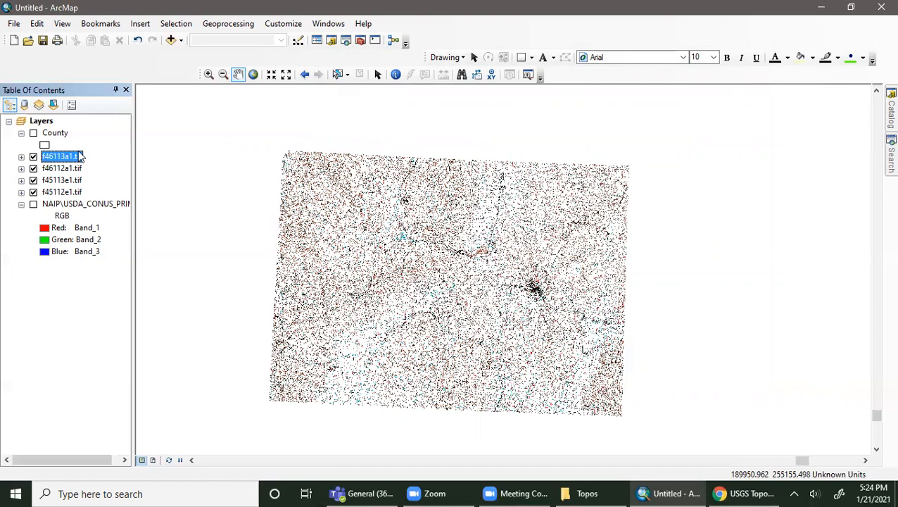
{"action": "left_click", "coordinate": [82, 341]}
{"action": "left_click", "coordinate": [33, 156]}
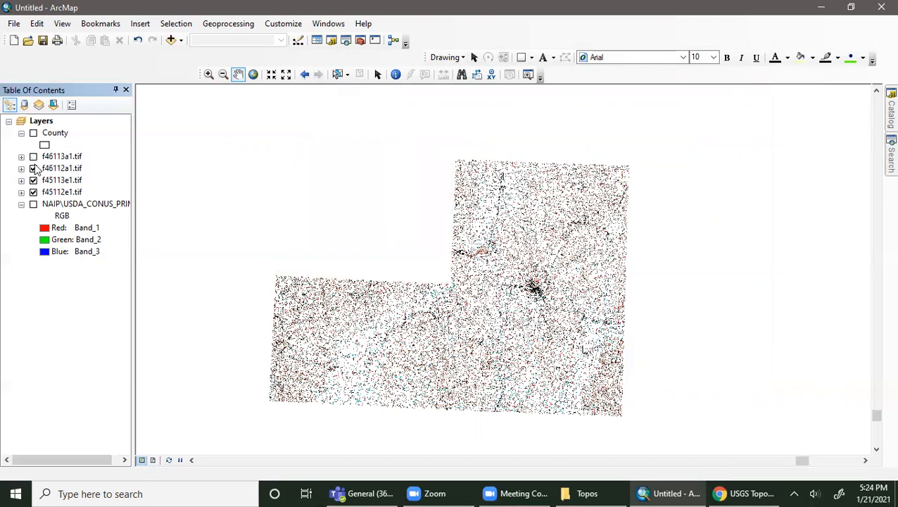
{"action": "left_click", "coordinate": [33, 168]}
{"action": "left_click", "coordinate": [33, 181]}
{"action": "left_click", "coordinate": [33, 192]}
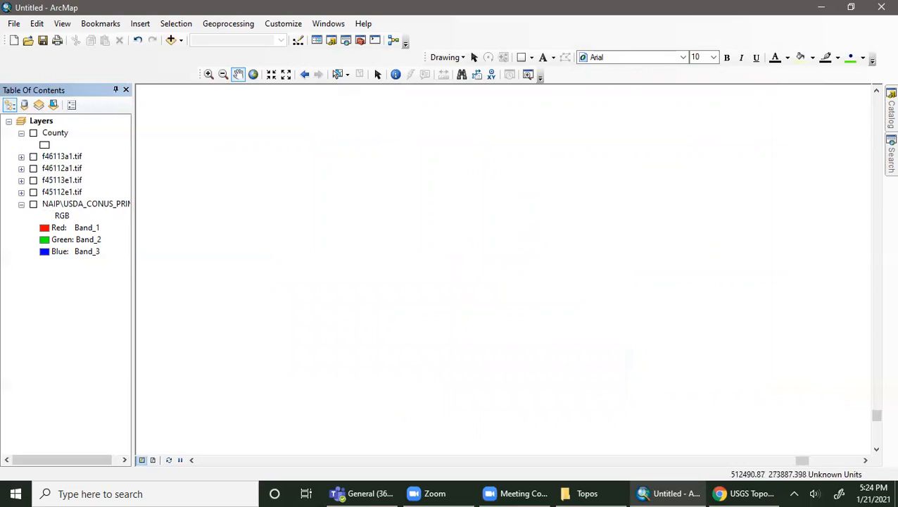
Add s062.sid, s063.sid, s073.sid and s074.sid from the Topos folder to the map.
{"action": "mouse_move", "coordinate": [889, 117]}
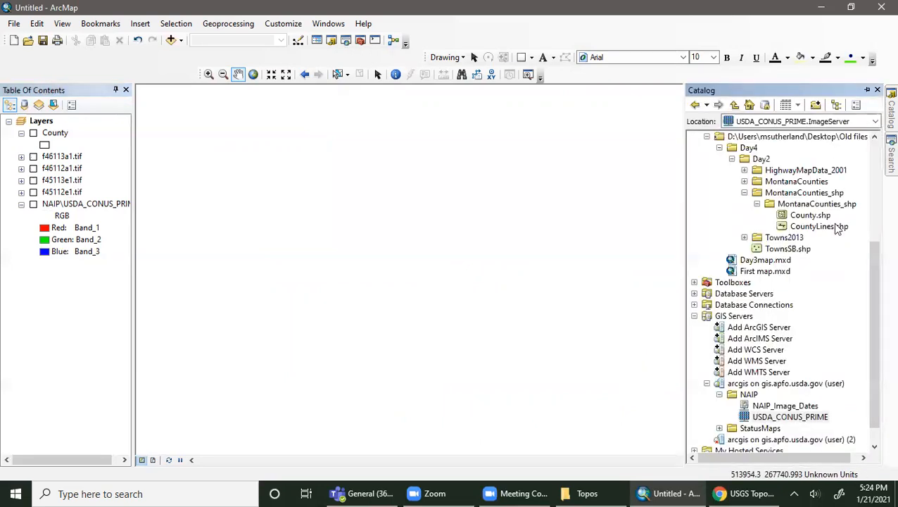
{"action": "scroll", "coordinate": [721, 149], "scroll_direction": "up", "scroll_amount": 2}
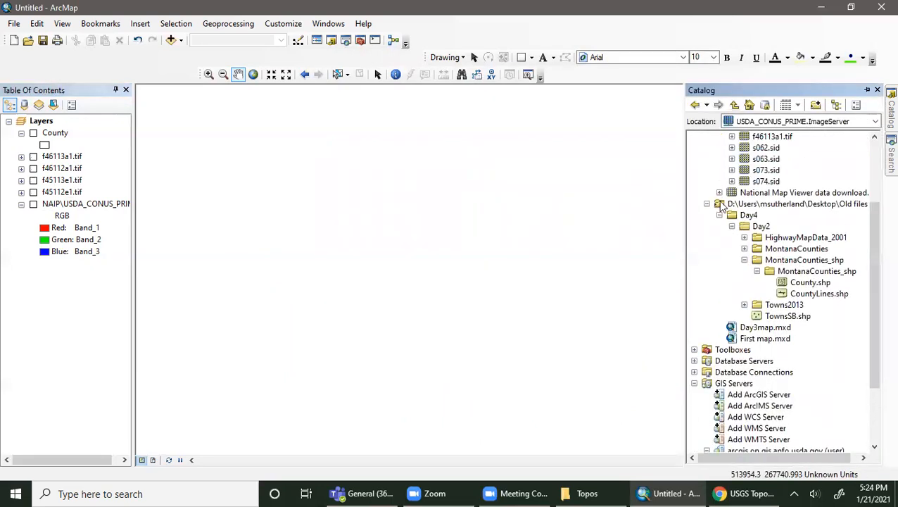
{"action": "scroll", "coordinate": [721, 204], "scroll_direction": "up", "scroll_amount": 3}
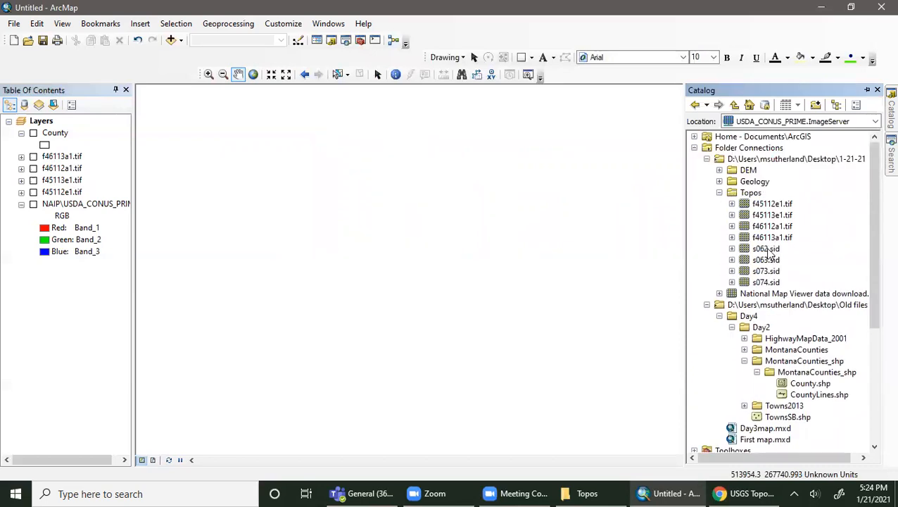
{"action": "left_click_drag", "start_coordinate": [767, 251], "coordinate": [618, 255]}
{"action": "mouse_move", "coordinate": [891, 111]}
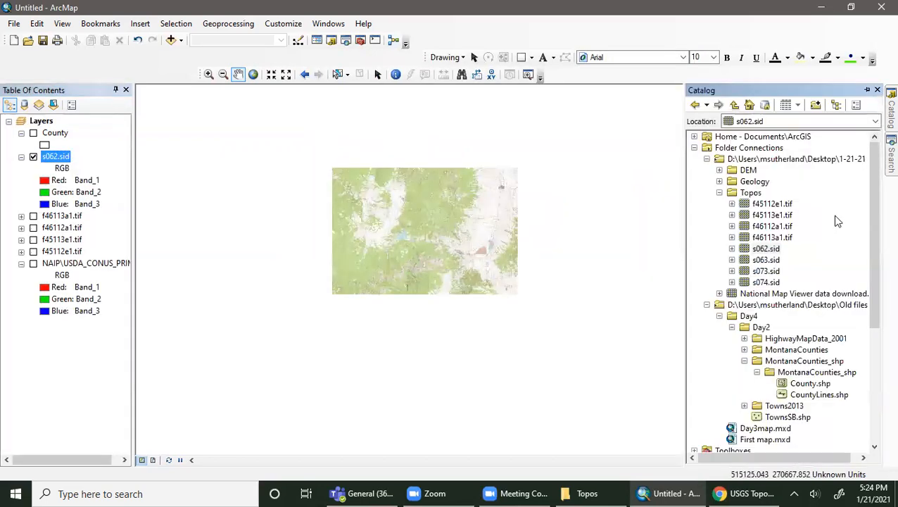
{"action": "left_click_drag", "start_coordinate": [778, 262], "coordinate": [655, 267]}
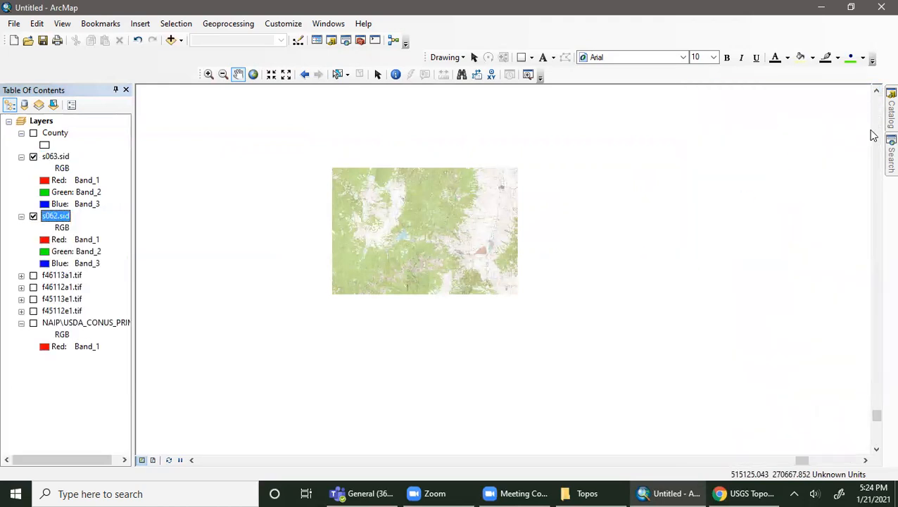
{"action": "mouse_move", "coordinate": [889, 113]}
{"action": "left_click_drag", "start_coordinate": [768, 272], "coordinate": [697, 274]}
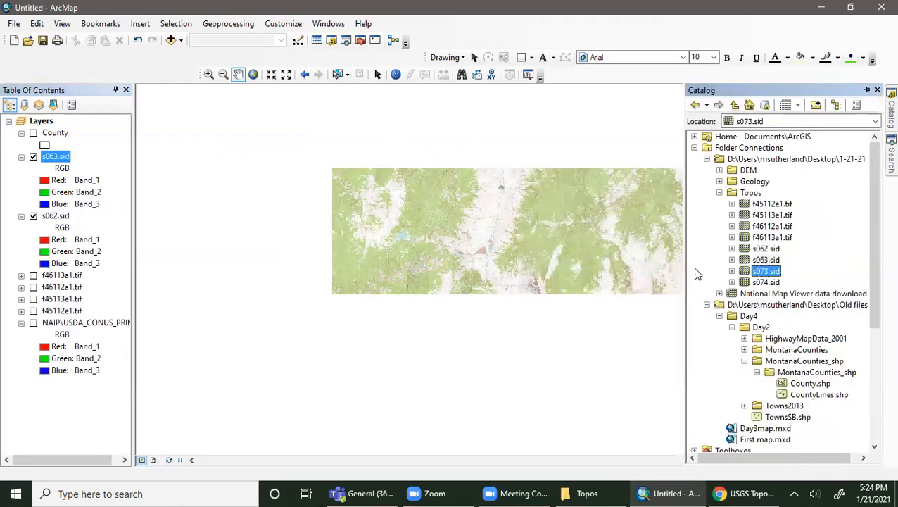
{"action": "left_click_drag", "start_coordinate": [775, 274], "coordinate": [764, 213]}
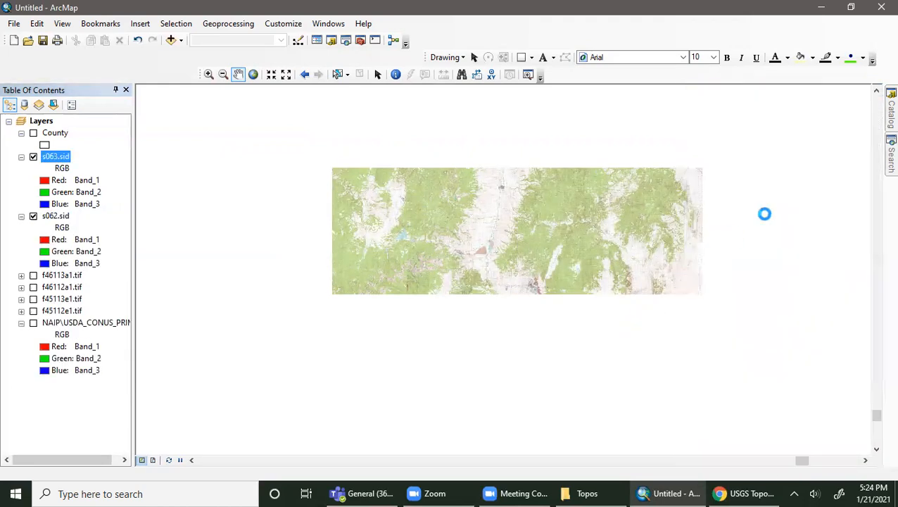
{"action": "mouse_move", "coordinate": [888, 116]}
{"action": "left_click_drag", "start_coordinate": [766, 283], "coordinate": [639, 351]}
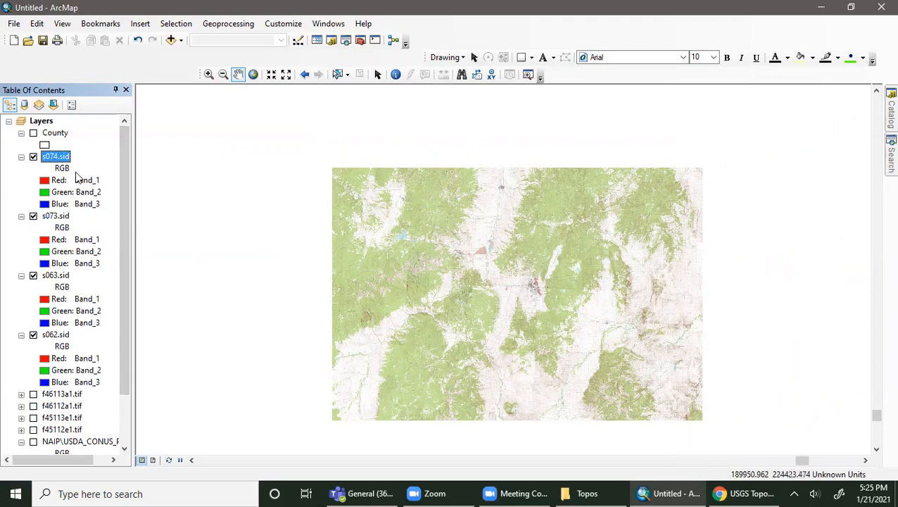
Look through the colormap legend of f46113a1.tif to compare it with the RGB bands of the SID layers.
{"action": "left_click", "coordinate": [22, 395]}
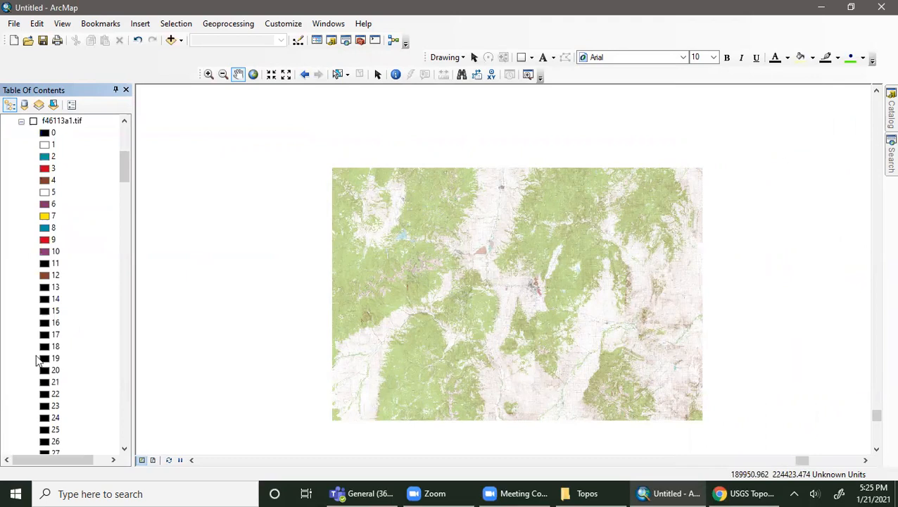
{"action": "scroll", "coordinate": [76, 290], "scroll_direction": "up", "scroll_amount": 2}
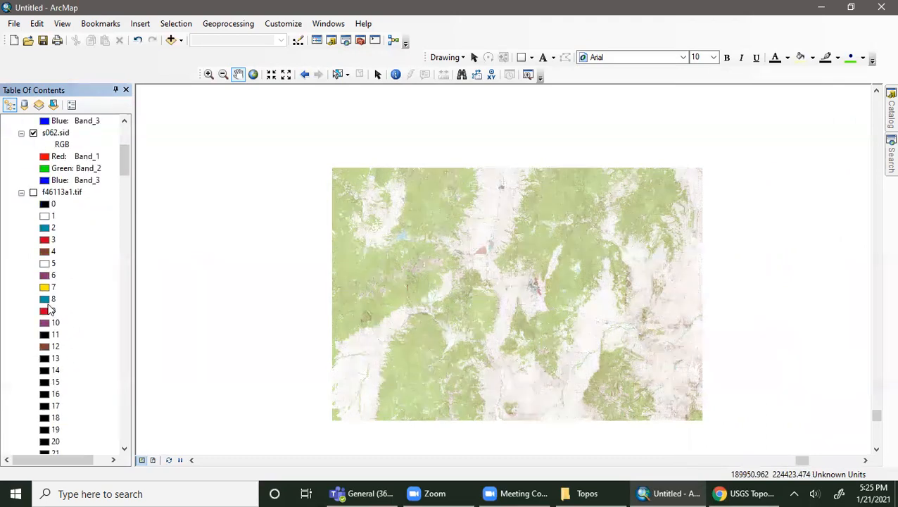
{"action": "left_click", "coordinate": [21, 192]}
{"action": "scroll", "coordinate": [78, 261], "scroll_direction": "up", "scroll_amount": 3}
{"action": "left_click", "coordinate": [76, 181]}
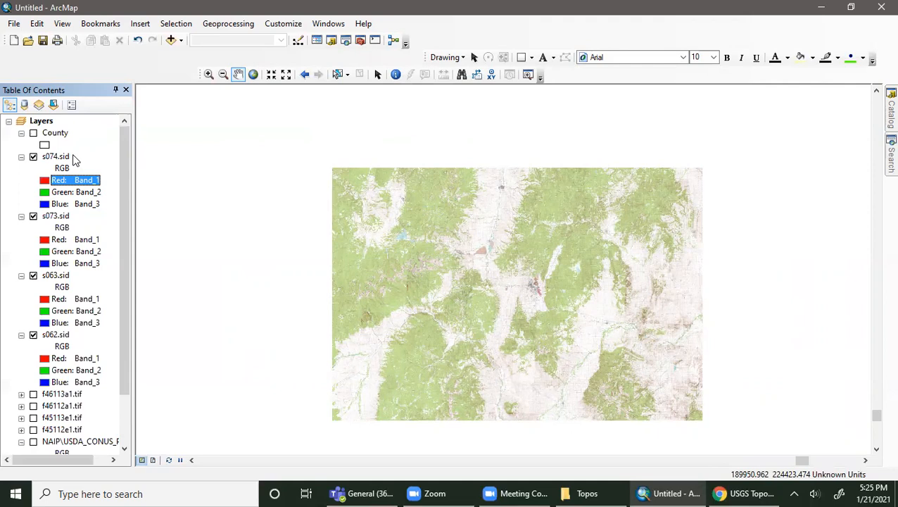
Examine the contours and labels of the SID topo maps up close.
{"action": "left_click", "coordinate": [209, 74]}
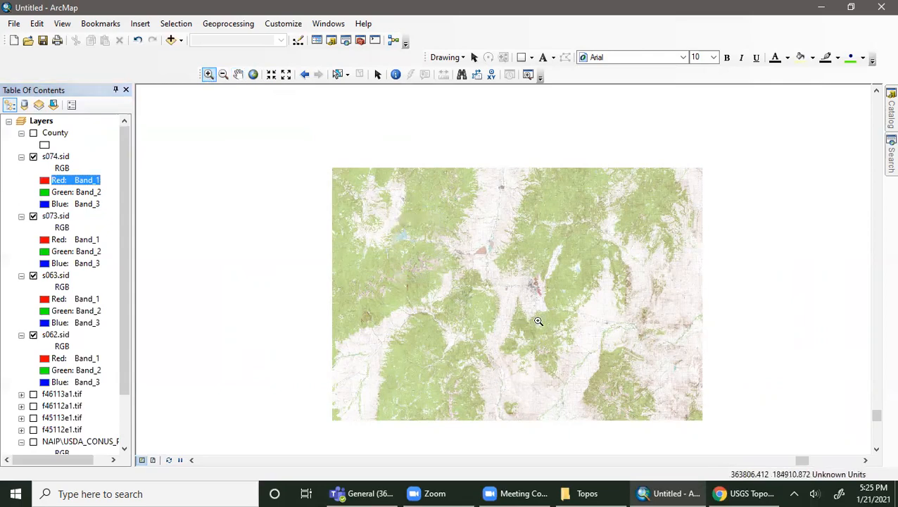
{"action": "left_click", "coordinate": [538, 321]}
{"action": "left_click_drag", "start_coordinate": [385, 226], "coordinate": [593, 453]}
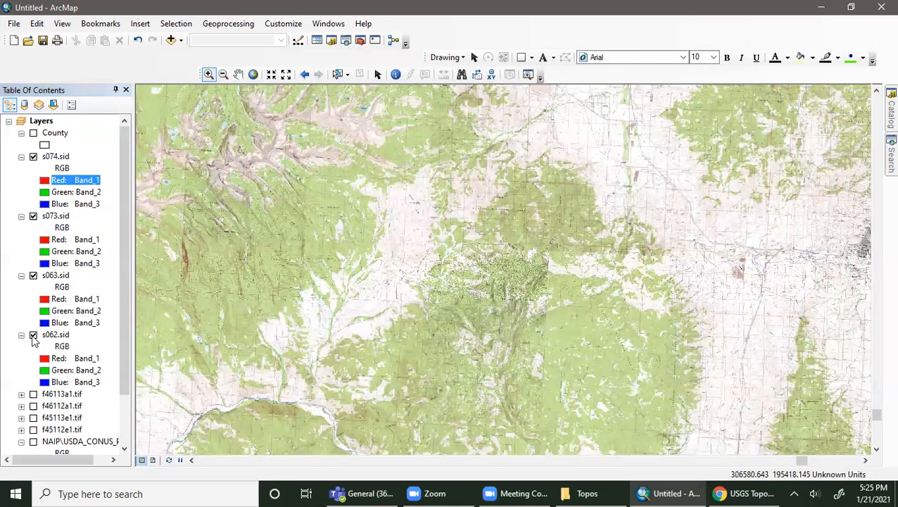
{"action": "scroll", "coordinate": [38, 391], "scroll_direction": "down", "scroll_amount": 2}
{"action": "scroll", "coordinate": [39, 394], "scroll_direction": "up", "scroll_amount": 2}
{"action": "left_click_drag", "start_coordinate": [578, 322], "coordinate": [707, 425]}
{"action": "left_click_drag", "start_coordinate": [564, 290], "coordinate": [696, 364]}
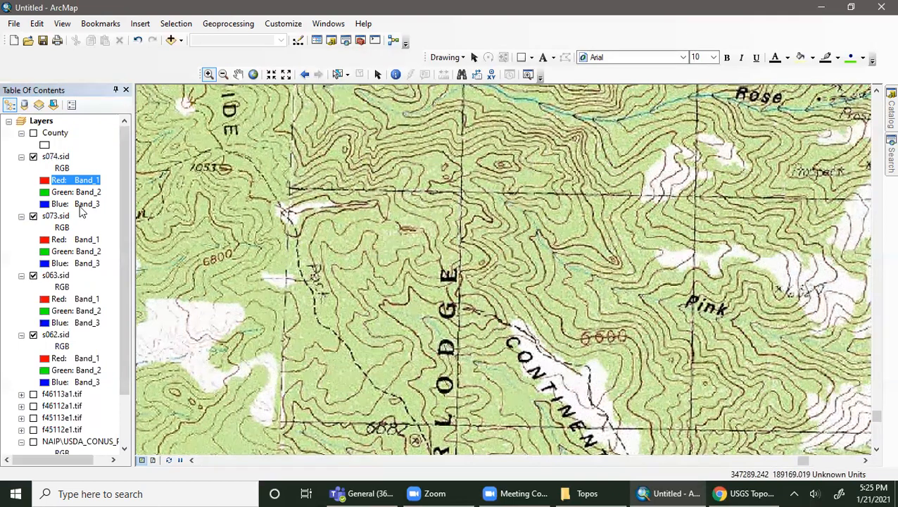
Turn off the red channel in the RGB Composite symbology of s074.sid and apply it.
{"action": "right_click", "coordinate": [55, 156]}
{"action": "left_click", "coordinate": [104, 346]}
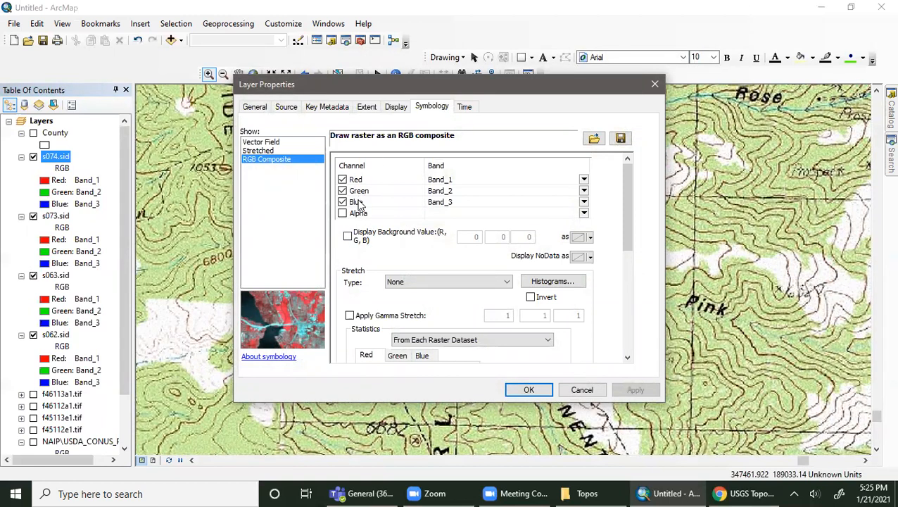
{"action": "left_click", "coordinate": [584, 181]}
{"action": "left_click", "coordinate": [583, 181]}
{"action": "left_click", "coordinate": [407, 176]}
{"action": "left_click", "coordinate": [343, 180]}
{"action": "left_click", "coordinate": [636, 390]}
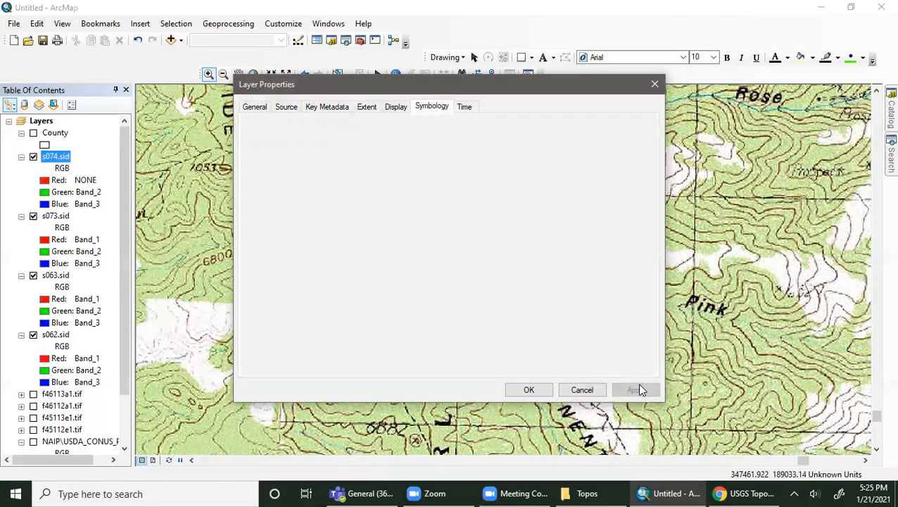
{"action": "left_click", "coordinate": [529, 390]}
Compare the recolored s074.sid with the neighbouring SID topo maps over their full extent.
{"action": "scroll", "coordinate": [574, 373], "scroll_direction": "up", "scroll_amount": 3}
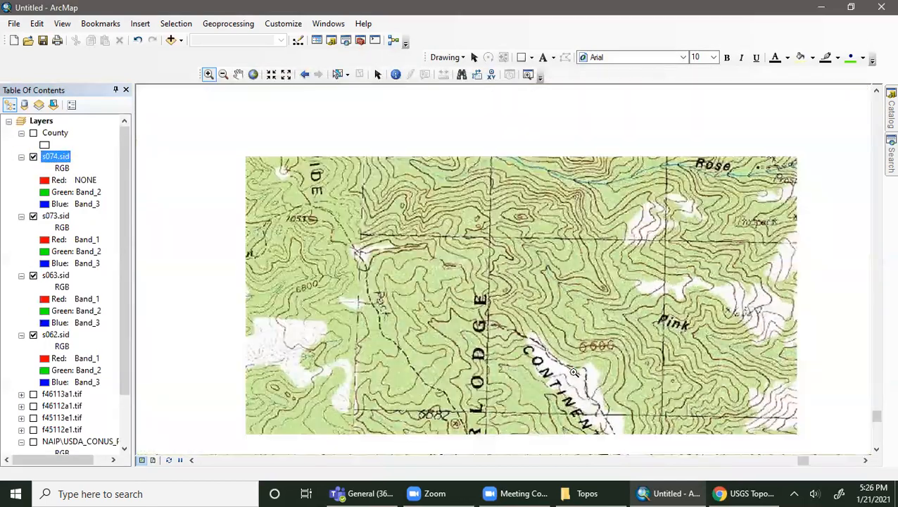
{"action": "scroll", "coordinate": [572, 371], "scroll_direction": "up", "scroll_amount": 2}
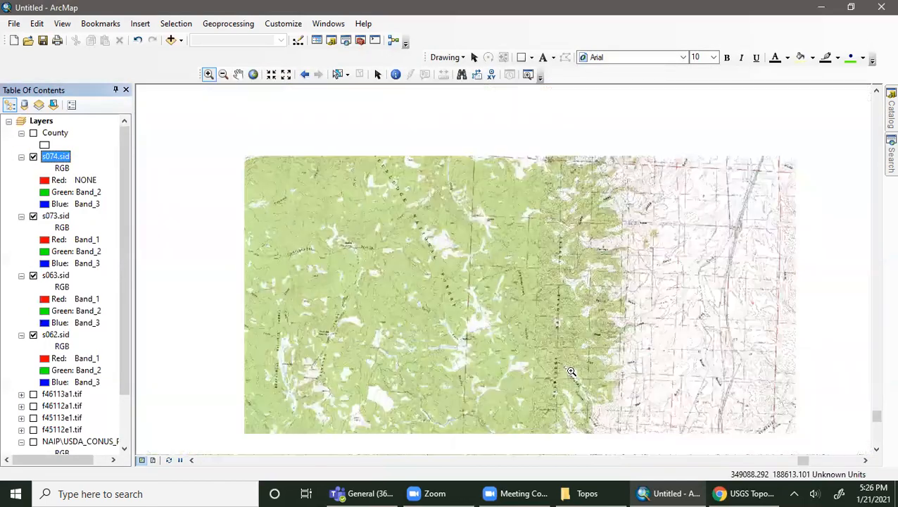
{"action": "scroll", "coordinate": [572, 371], "scroll_direction": "up", "scroll_amount": 2}
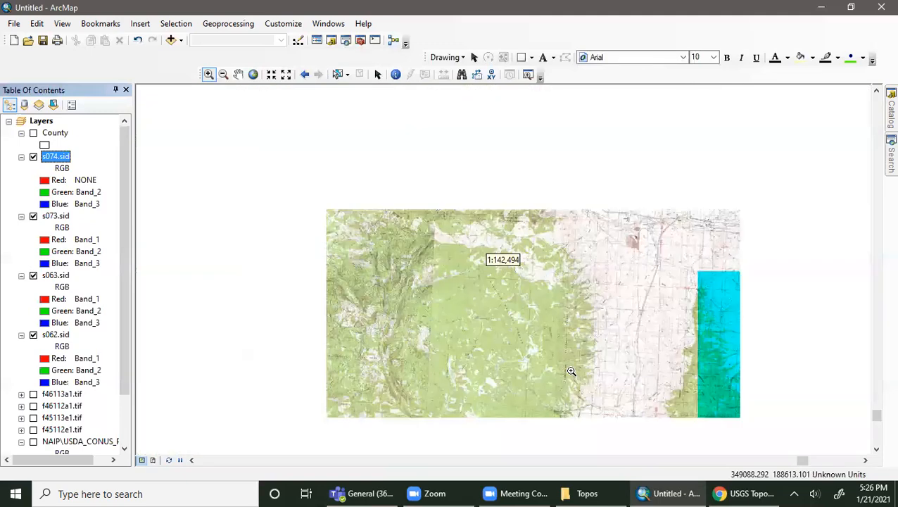
{"action": "scroll", "coordinate": [569, 371], "scroll_direction": "up", "scroll_amount": 3}
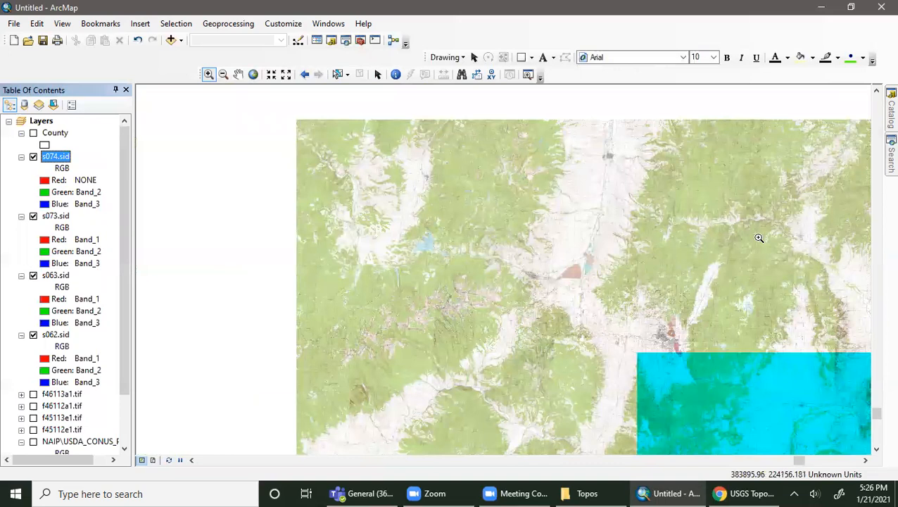
{"action": "left_click", "coordinate": [876, 449]}
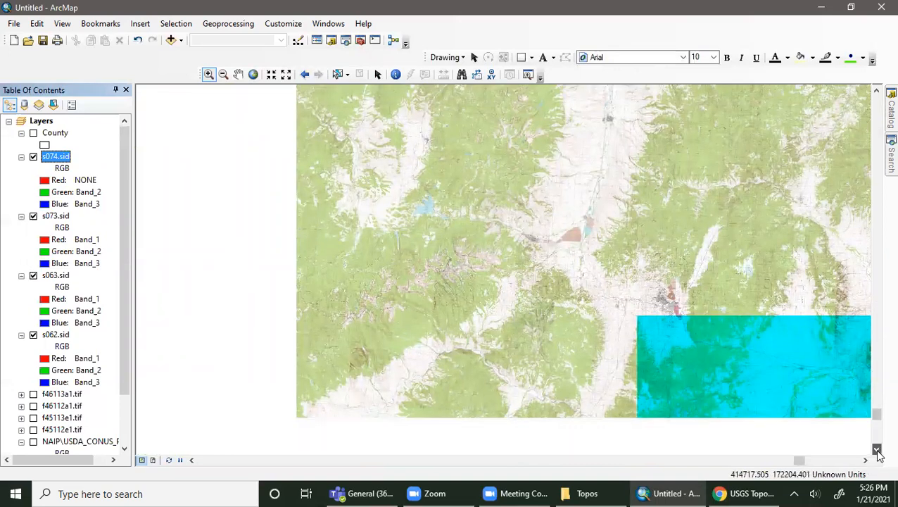
{"action": "left_click", "coordinate": [876, 449]}
{"action": "left_click", "coordinate": [866, 460]}
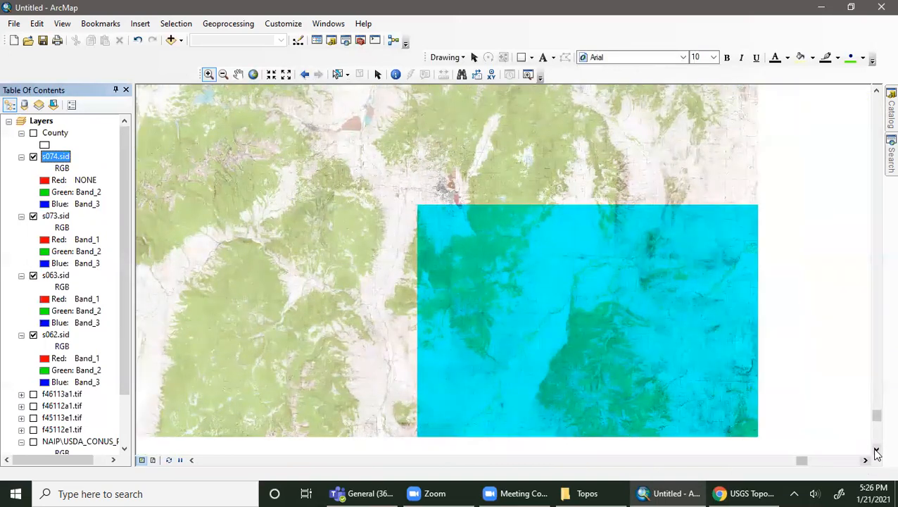
{"action": "left_click", "coordinate": [877, 449]}
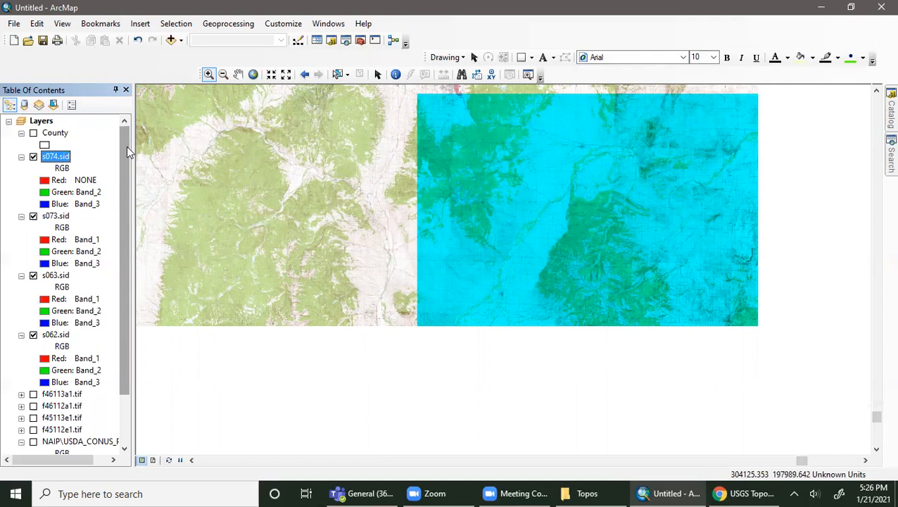
Turn the red channel of s074.sid back on with Band_1 and apply it.
{"action": "right_click", "coordinate": [54, 155]}
{"action": "left_click", "coordinate": [99, 346]}
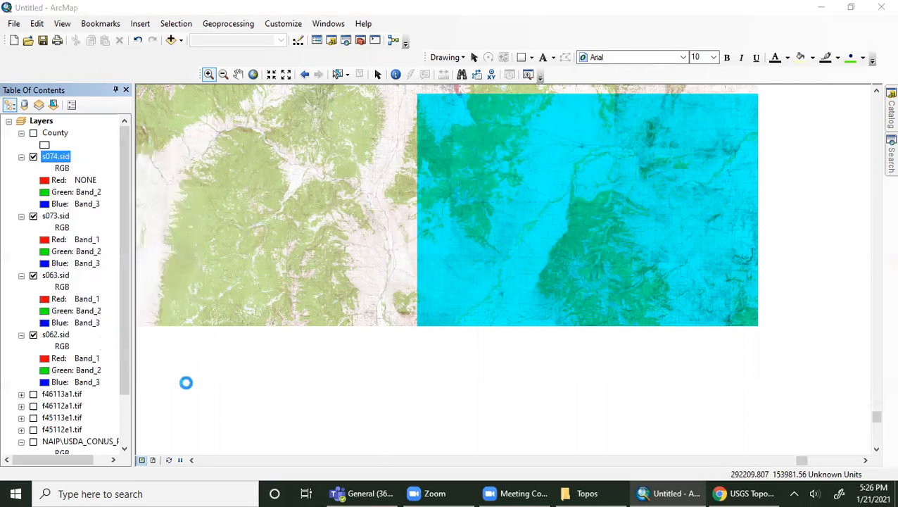
{"action": "left_click", "coordinate": [342, 181]}
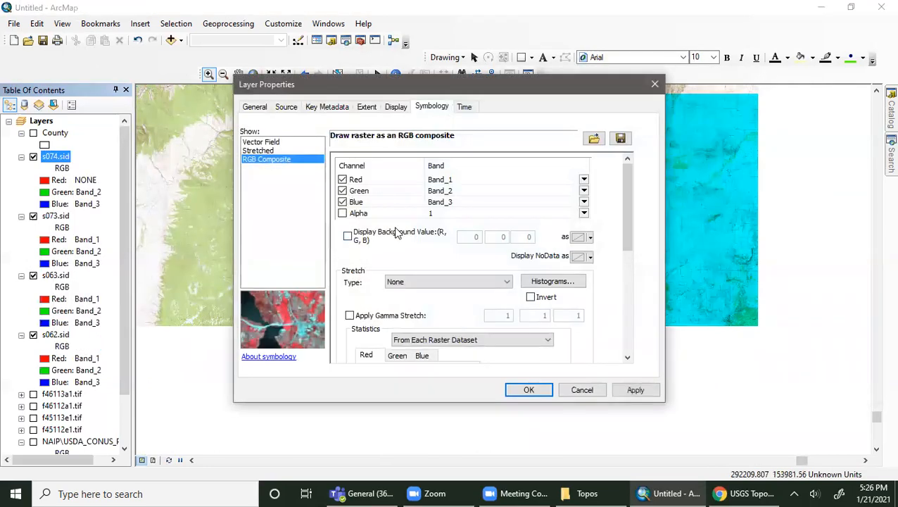
{"action": "left_click", "coordinate": [633, 392]}
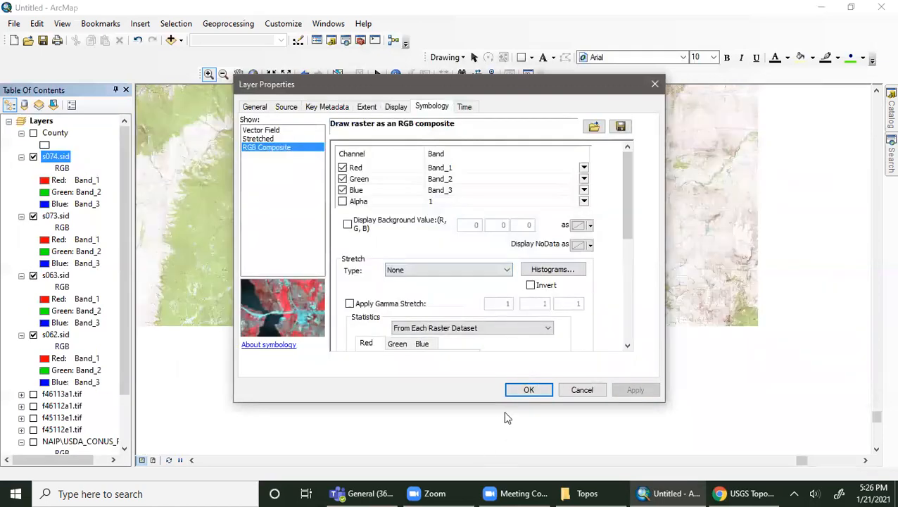
{"action": "left_click", "coordinate": [528, 391]}
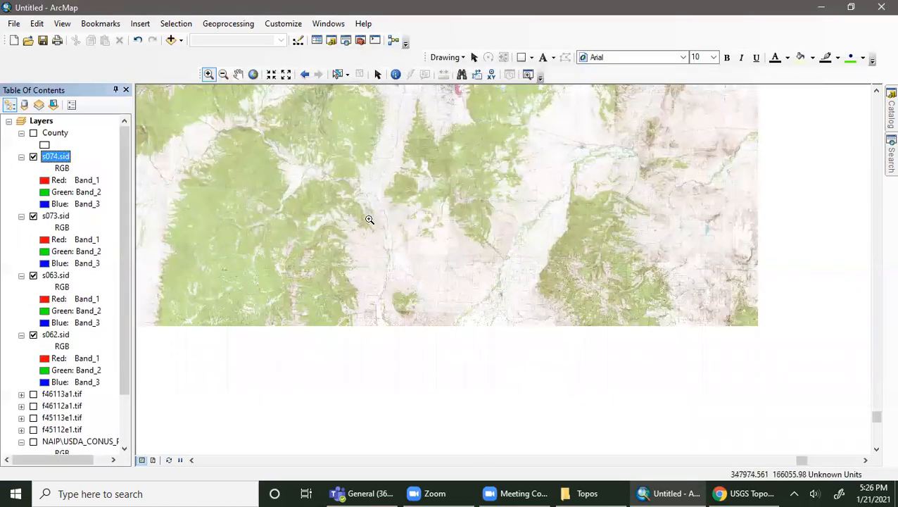
Examine the contours and labels of the SID topo map up close around Brownes Creek in the Beaverhead National Forest.
{"action": "left_click_drag", "start_coordinate": [309, 215], "coordinate": [404, 304]}
{"action": "left_click_drag", "start_coordinate": [334, 229], "coordinate": [537, 423]}
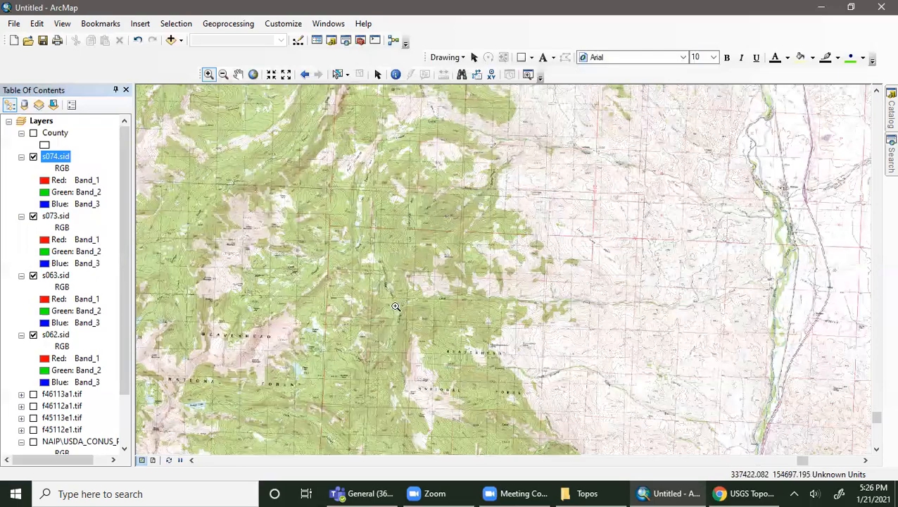
{"action": "left_click_drag", "start_coordinate": [391, 296], "coordinate": [566, 410]}
{"action": "left_click_drag", "start_coordinate": [481, 308], "coordinate": [620, 405]}
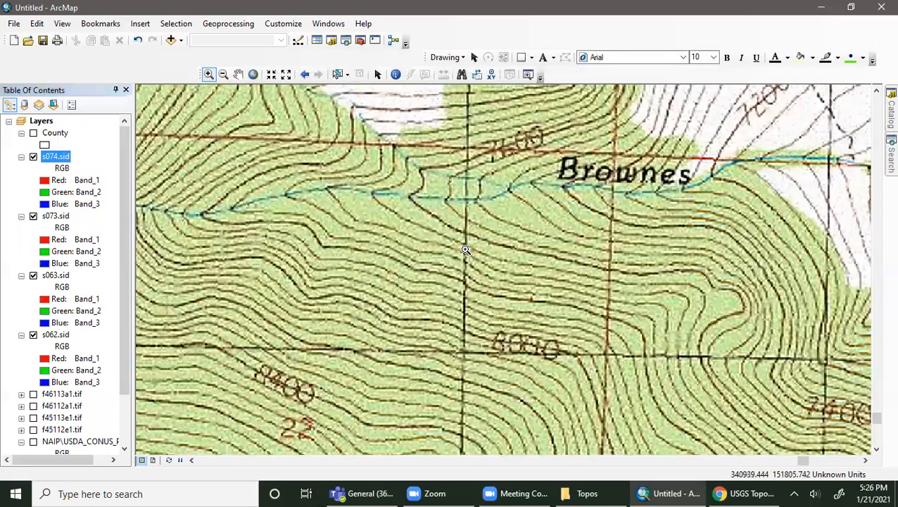
{"action": "scroll", "coordinate": [348, 266], "scroll_direction": "up", "scroll_amount": 1}
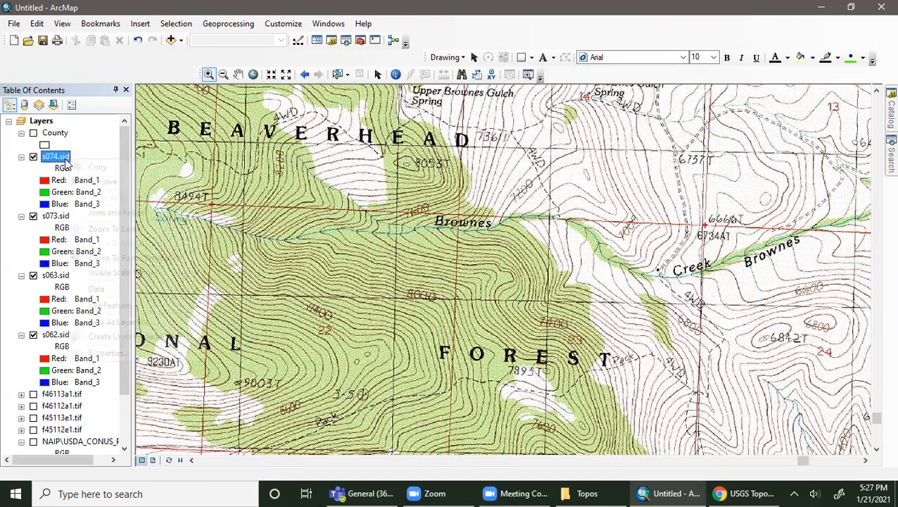
Apply a Standard Deviations stretch to the RGB Composite symbology of s074.sid and show the layer's full extent.
{"action": "right_click", "coordinate": [66, 162]}
{"action": "left_click", "coordinate": [95, 353]}
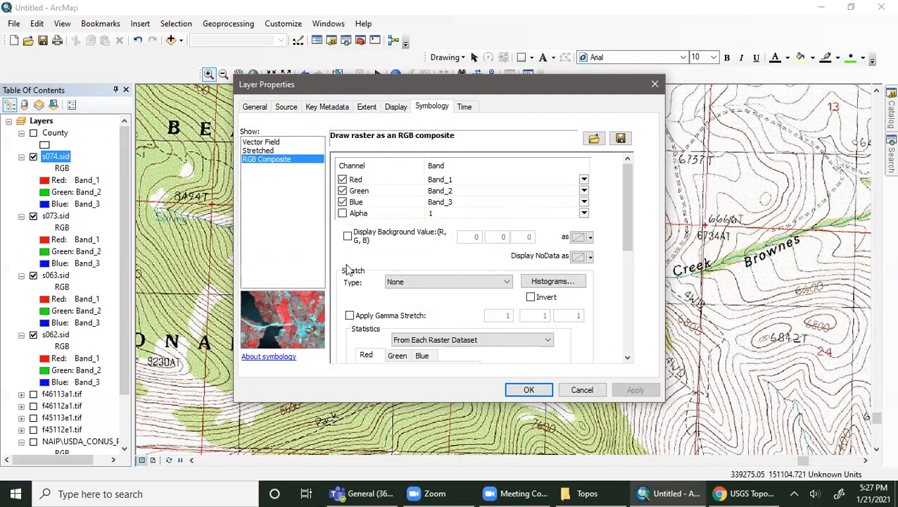
{"action": "scroll", "coordinate": [433, 285], "scroll_direction": "down", "scroll_amount": 3}
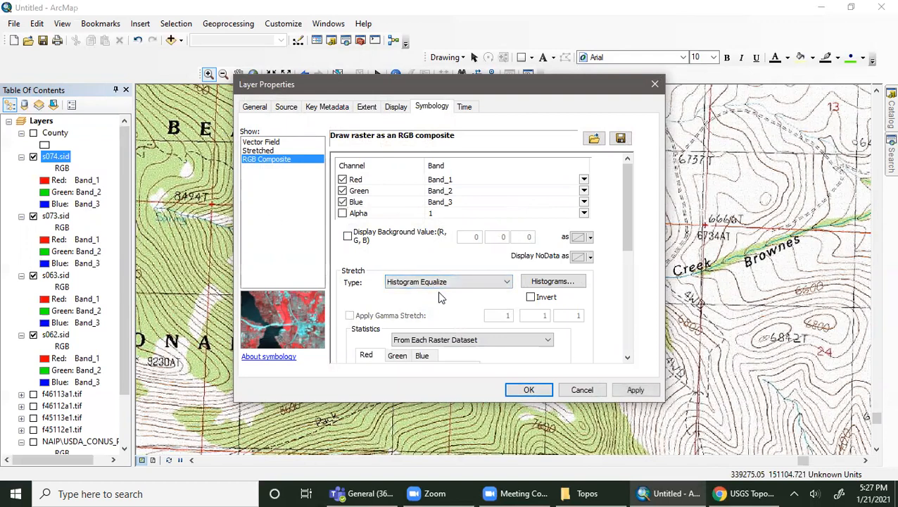
{"action": "left_click", "coordinate": [444, 284]}
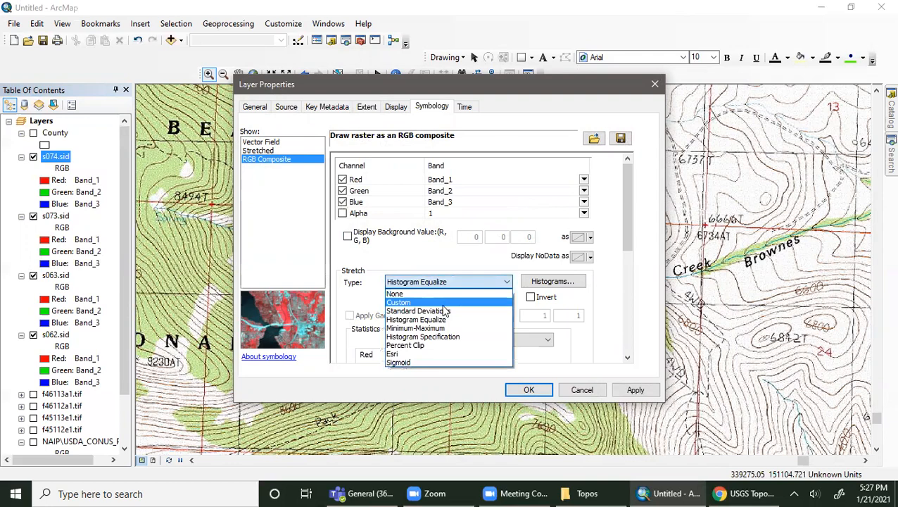
{"action": "left_click", "coordinate": [445, 311]}
{"action": "left_click", "coordinate": [638, 390]}
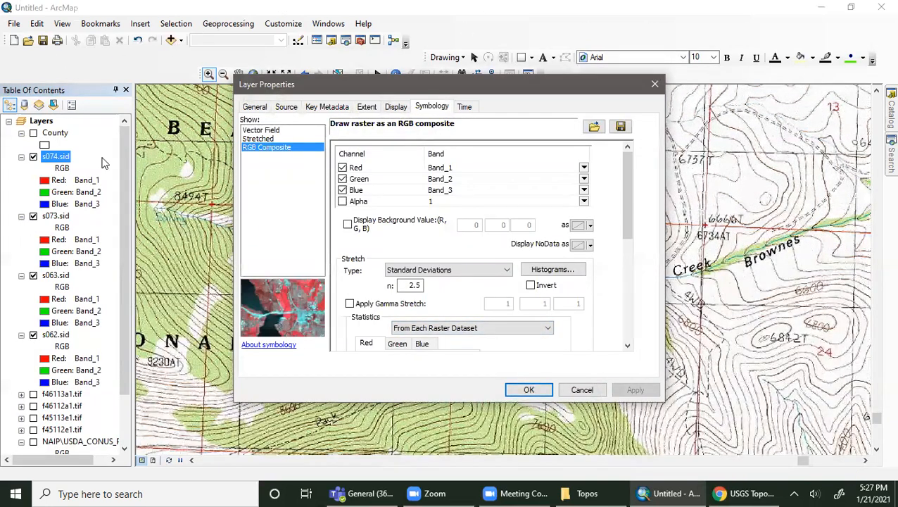
{"action": "left_click", "coordinate": [537, 391]}
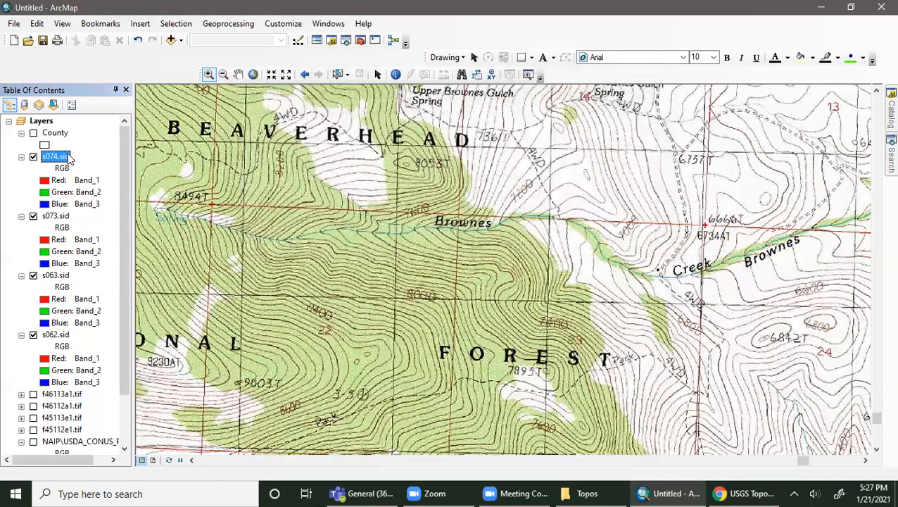
{"action": "right_click", "coordinate": [69, 159]}
{"action": "left_click", "coordinate": [115, 227]}
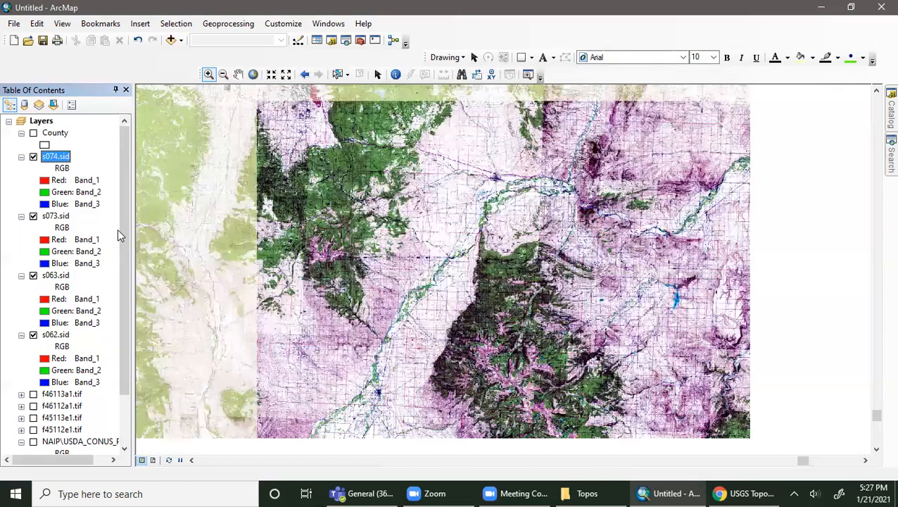
Review the Stretched and Vector Field symbology options of s074.sid and return to RGB Composite.
{"action": "right_click", "coordinate": [51, 156]}
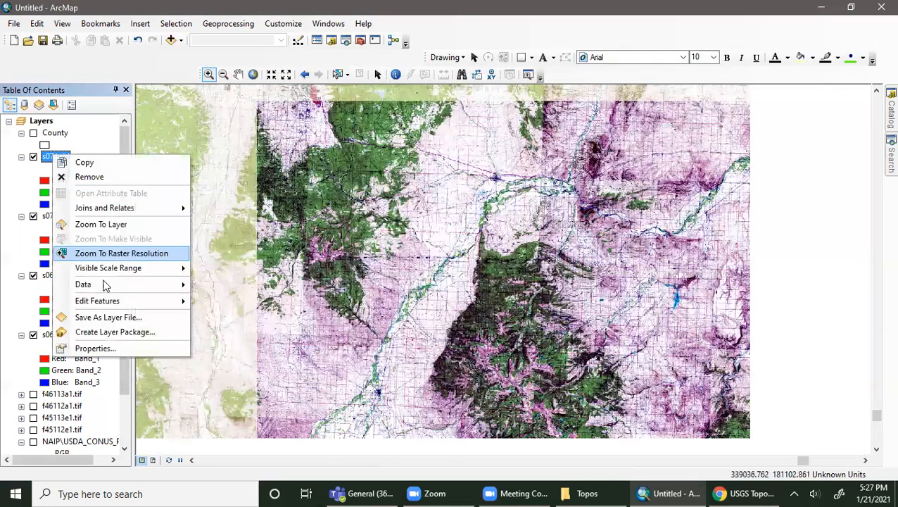
{"action": "left_click", "coordinate": [98, 349]}
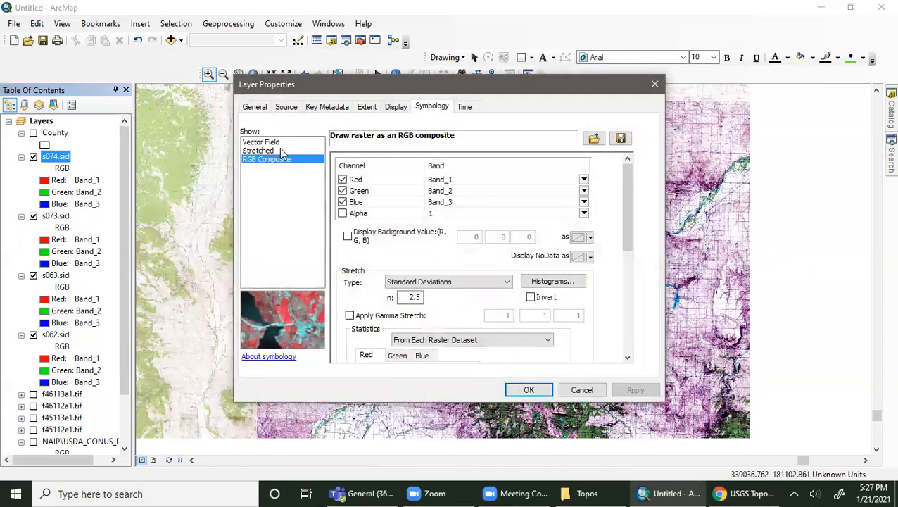
{"action": "left_click", "coordinate": [260, 151]}
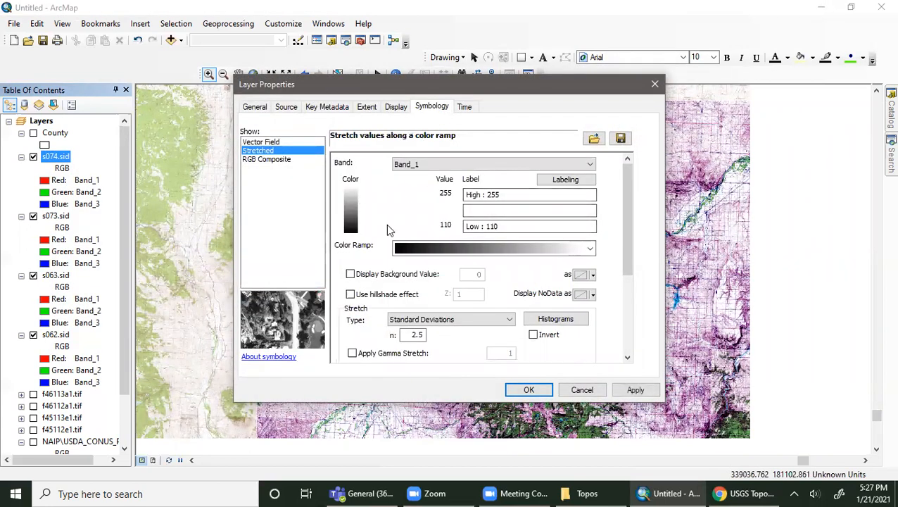
{"action": "left_click", "coordinate": [270, 143]}
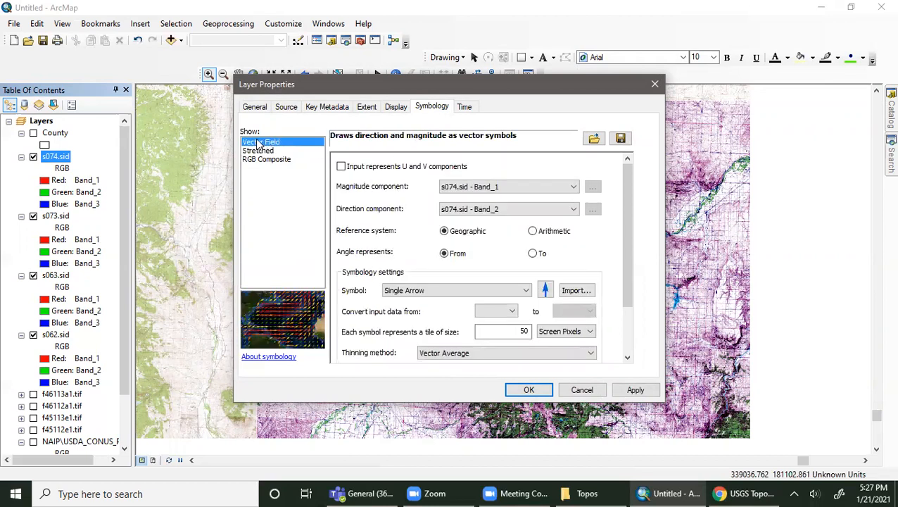
{"action": "left_click", "coordinate": [258, 150]}
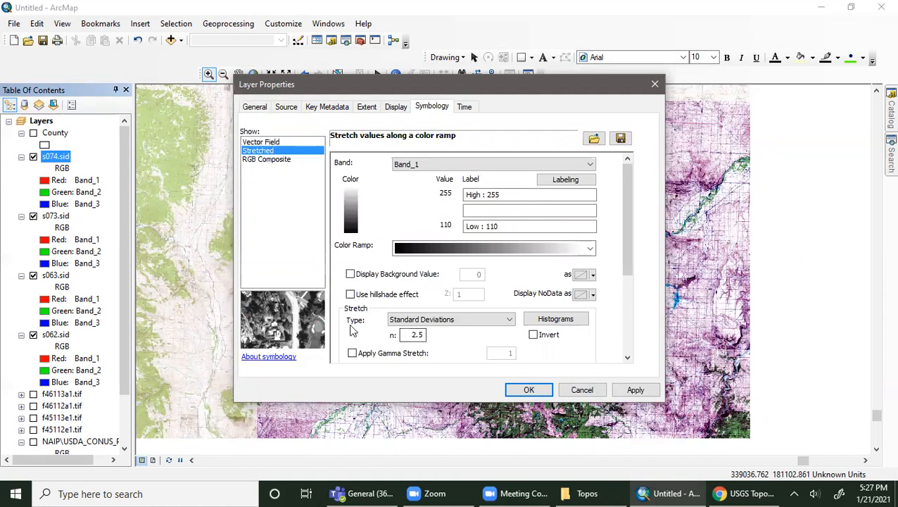
{"action": "left_click", "coordinate": [267, 159]}
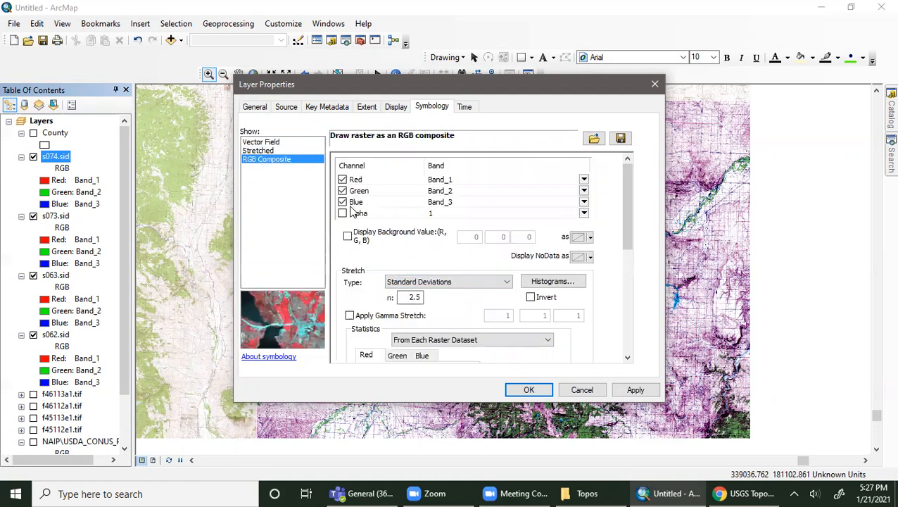
Try the alpha channel on s074.sid, turn it off again, and apply Display Background Value at 0, 0, 0.
{"action": "left_click", "coordinate": [645, 395]}
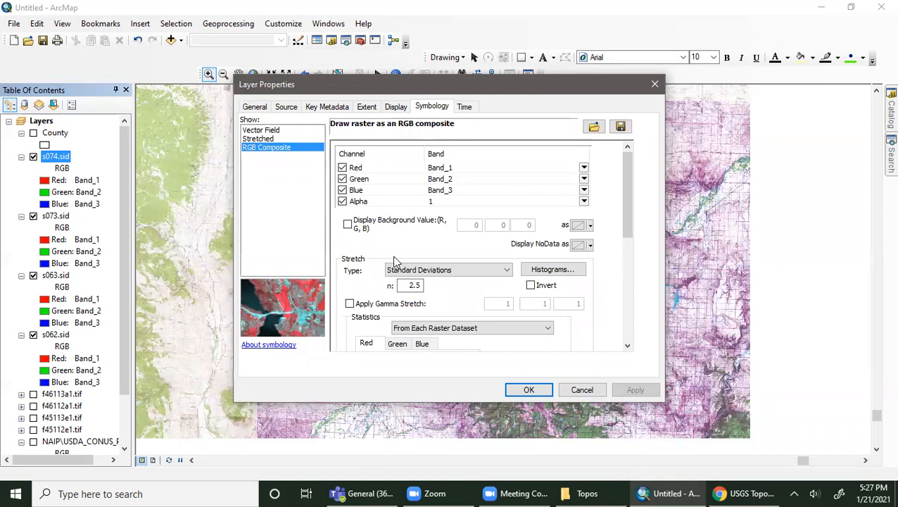
{"action": "left_click", "coordinate": [347, 225]}
{"action": "left_click", "coordinate": [633, 389]}
{"action": "left_click", "coordinate": [342, 201]}
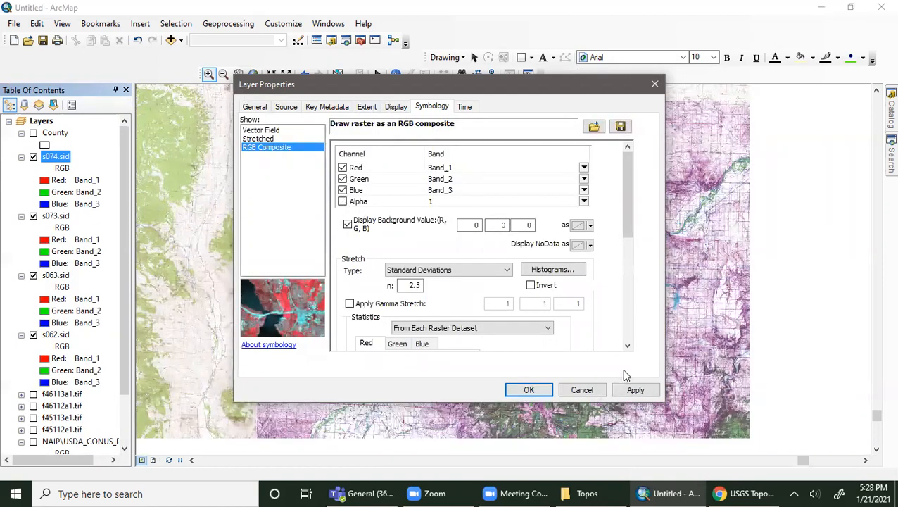
{"action": "left_click", "coordinate": [633, 389]}
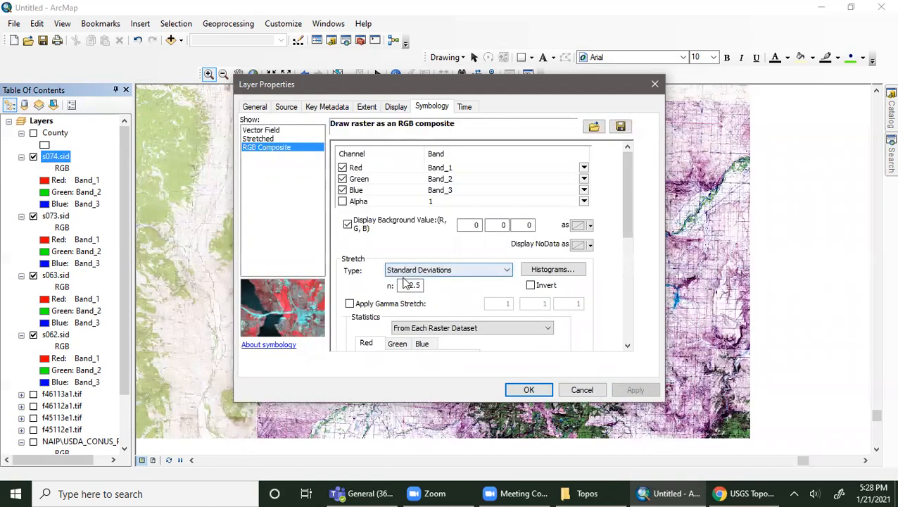
Try Apply Gamma Stretch with statistics From Custom Settings (below) for the RGB composite of s074.sid.
{"action": "left_click", "coordinate": [350, 303]}
{"action": "left_click", "coordinate": [522, 327]}
{"action": "left_click", "coordinate": [493, 331]}
{"action": "left_click", "coordinate": [458, 328]}
{"action": "left_click", "coordinate": [458, 358]}
{"action": "scroll", "coordinate": [632, 247], "scroll_direction": "down", "scroll_amount": 5}
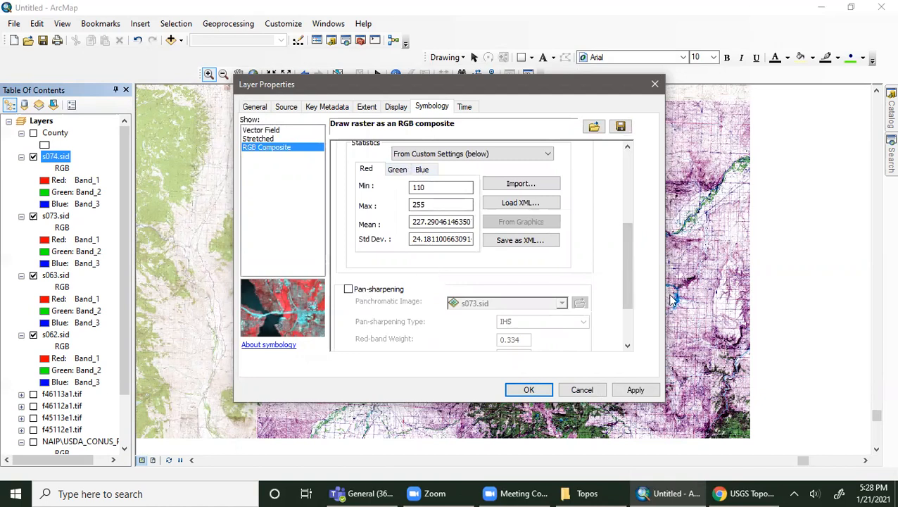
{"action": "left_click_drag", "start_coordinate": [630, 303], "coordinate": [630, 230]}
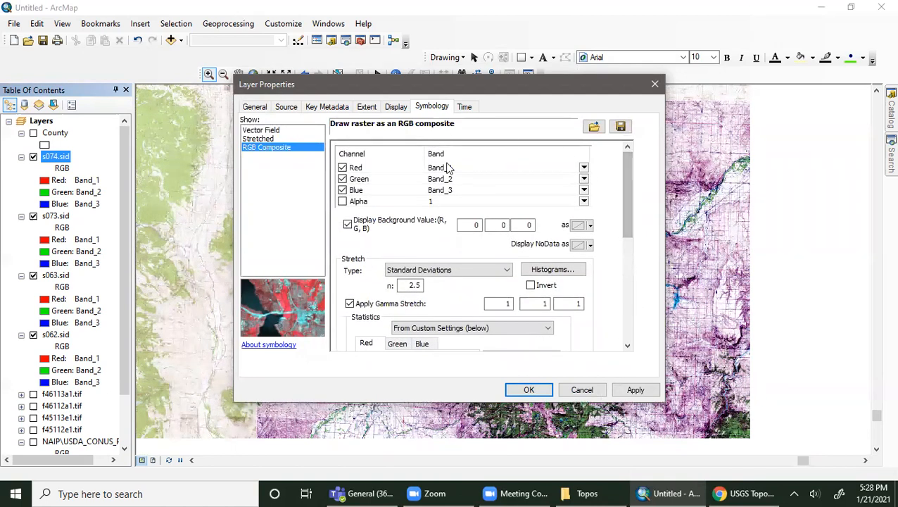
Apply Stretched symbology on Band_1 of s074.sid with the hillshade effect at a Z of 1.
{"action": "left_click", "coordinate": [269, 140]}
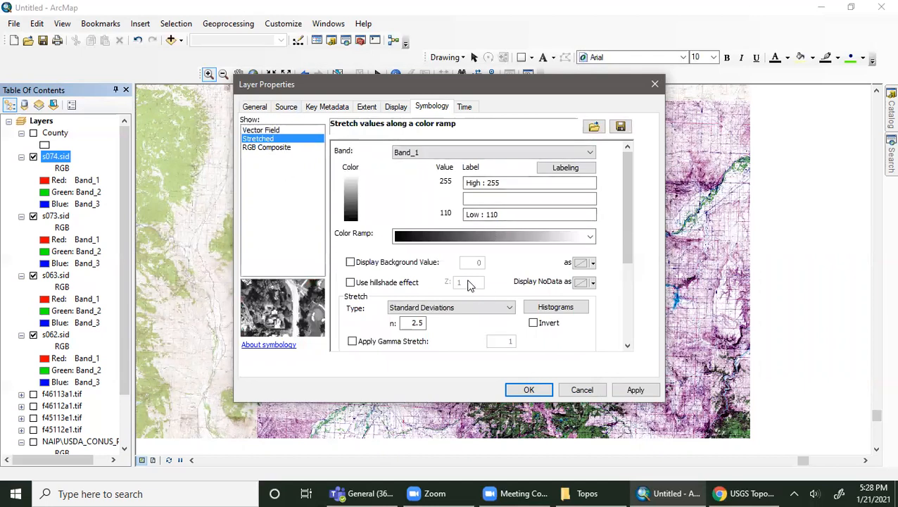
{"action": "left_click", "coordinate": [350, 283]}
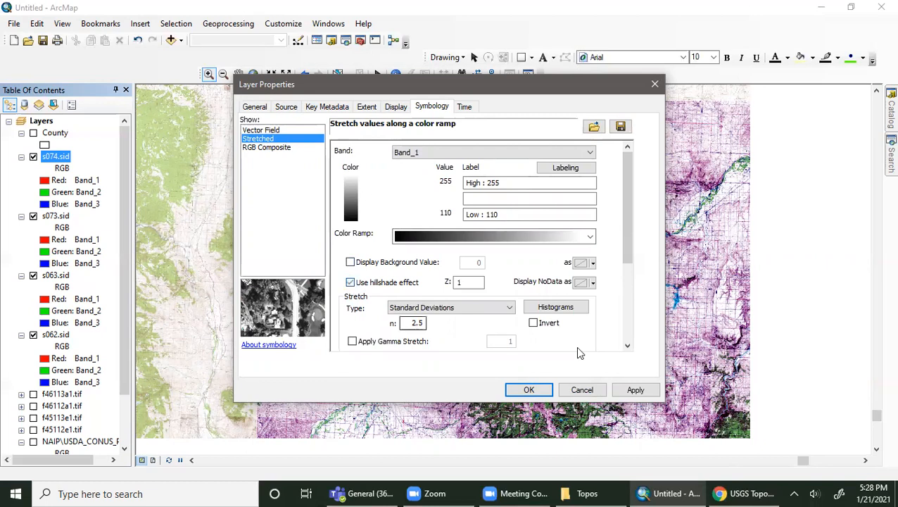
{"action": "left_click", "coordinate": [636, 388]}
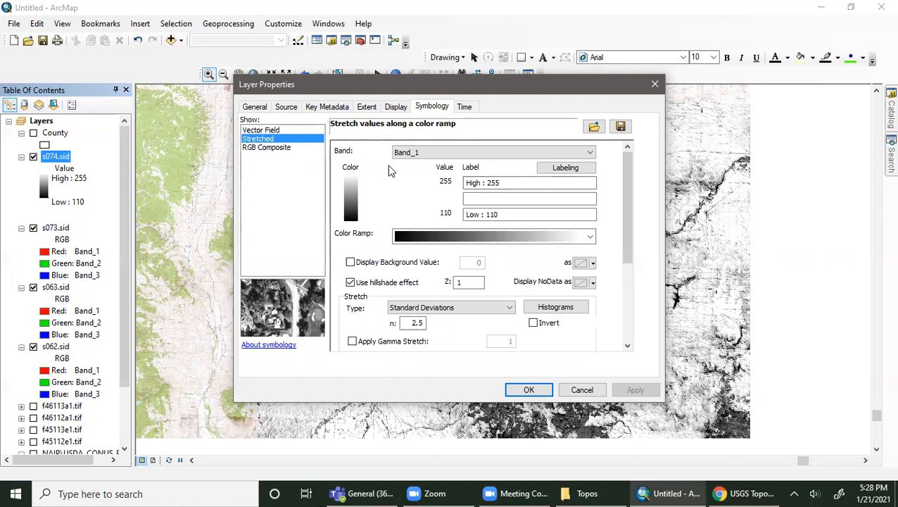
Try the Wind Barb symbol in the Vector Field symbology of s074.sid and return to Stretched.
{"action": "left_click", "coordinate": [290, 131]}
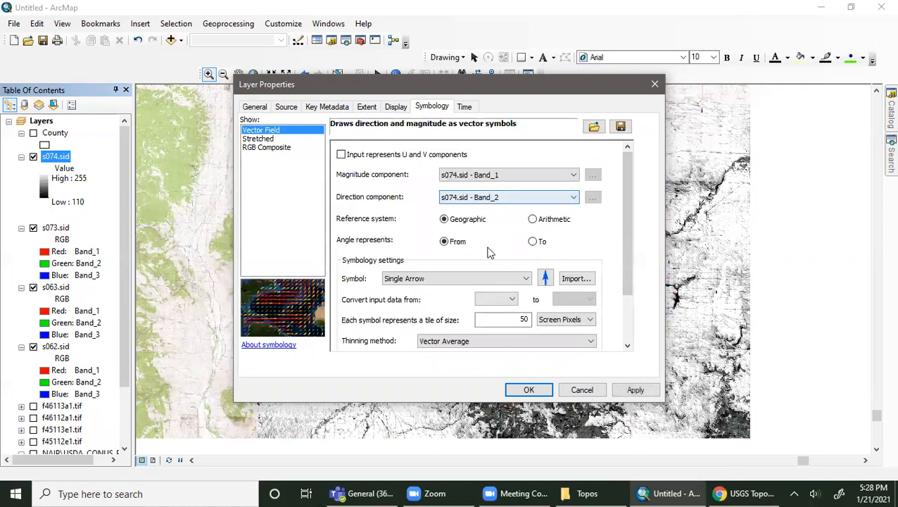
{"action": "left_click_drag", "start_coordinate": [625, 223], "coordinate": [620, 306]}
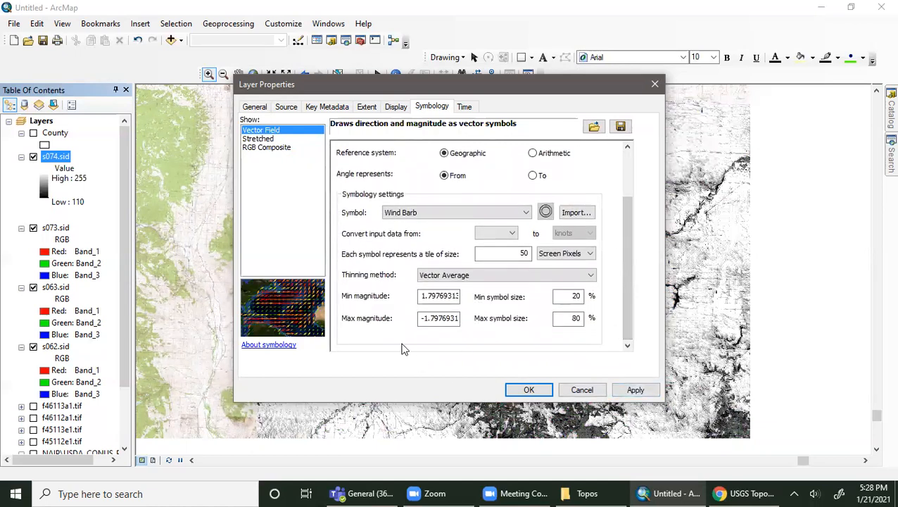
{"action": "left_click", "coordinate": [259, 139]}
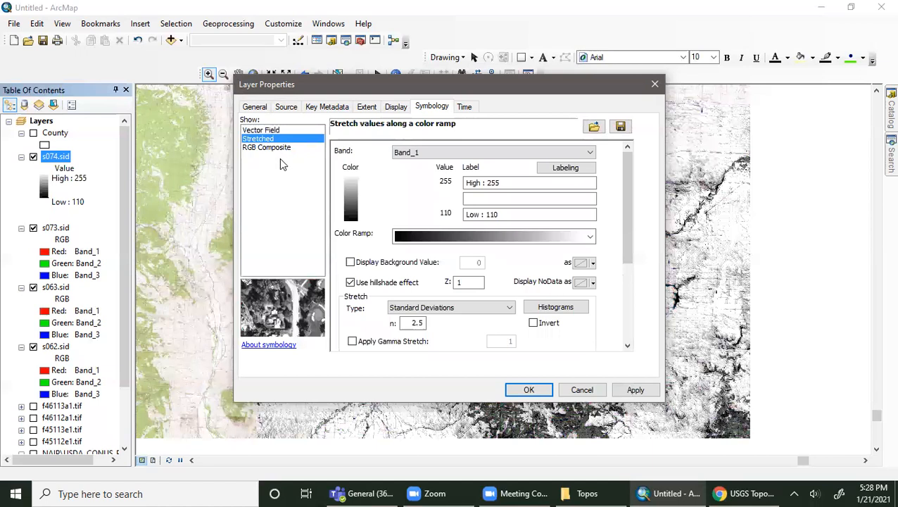
Draw s074.sid as an RGB Composite with the stretch type None and apply it.
{"action": "left_click", "coordinate": [280, 148]}
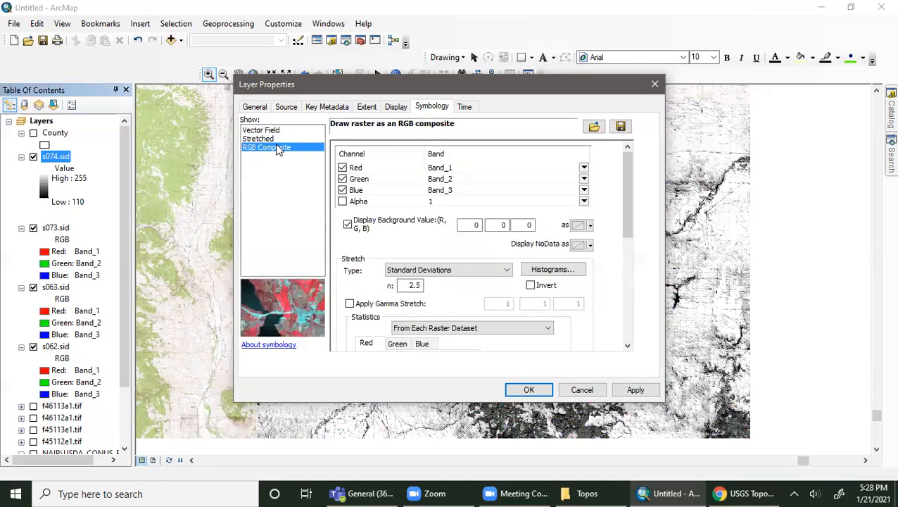
{"action": "left_click", "coordinate": [502, 269]}
{"action": "left_click", "coordinate": [463, 282]}
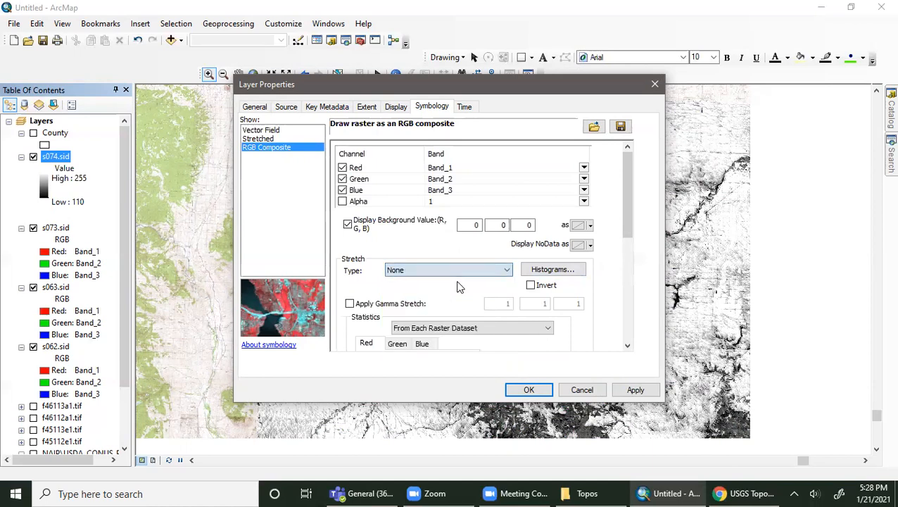
{"action": "left_click", "coordinate": [636, 390]}
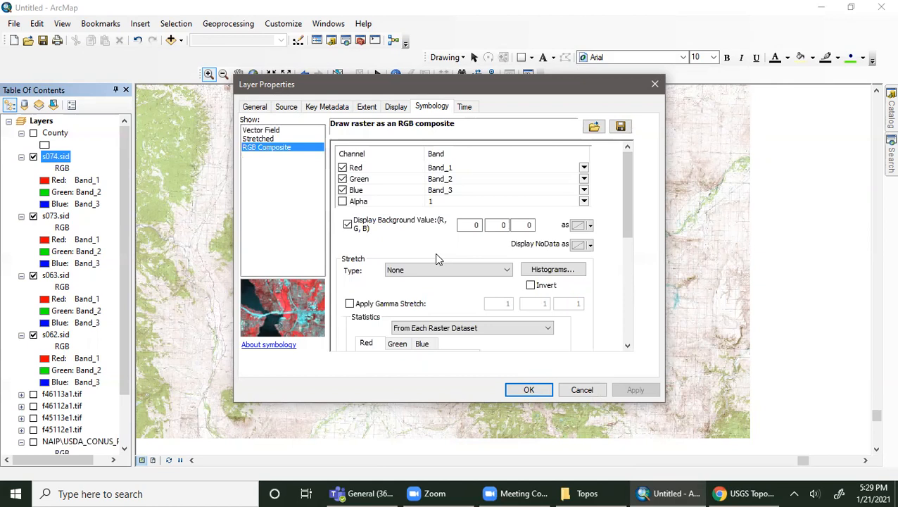
Turn on the display of raster resolution in the table of contents for s074.sid and apply it.
{"action": "left_click", "coordinate": [397, 108]}
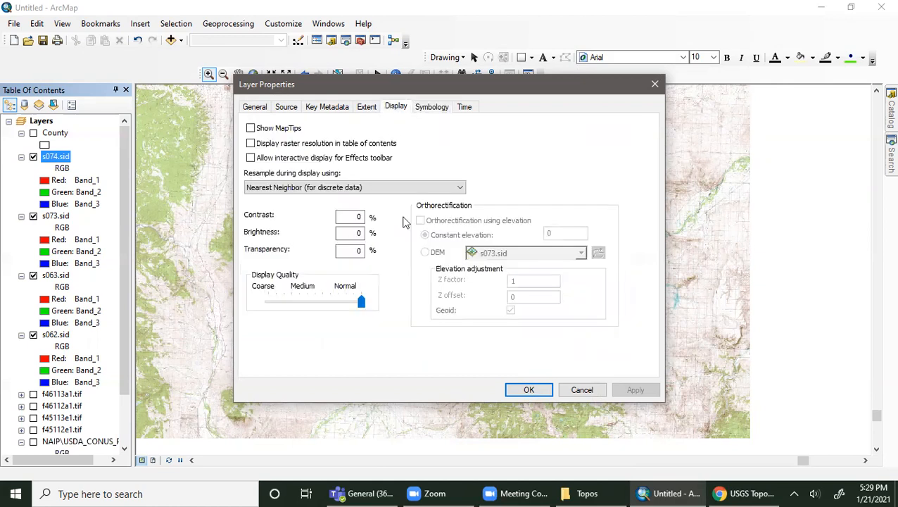
{"action": "left_click", "coordinate": [251, 144]}
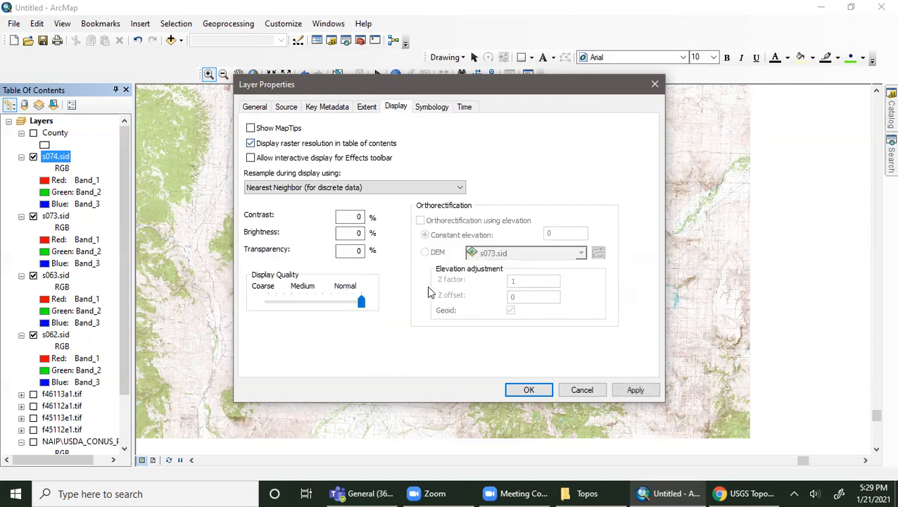
{"action": "left_click", "coordinate": [633, 389]}
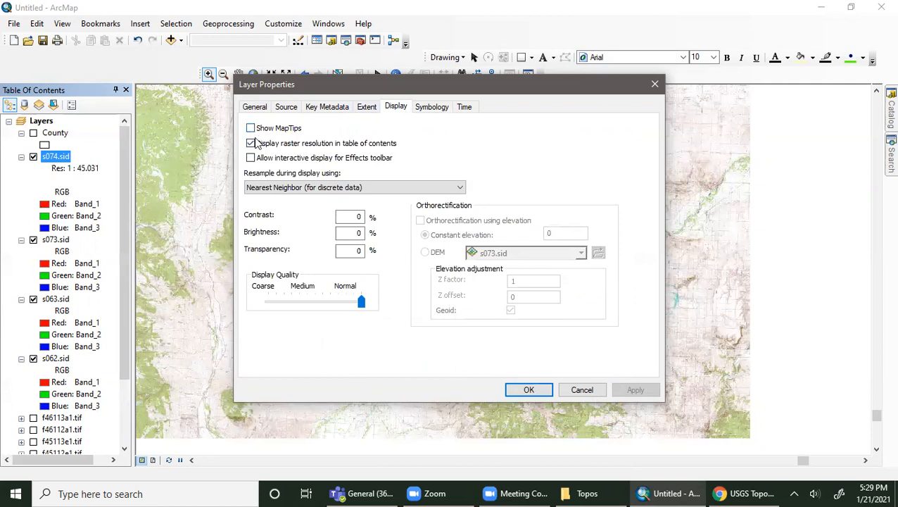
Turn off the raster resolution display for s074.sid, apply the change and close the layer properties.
{"action": "left_click", "coordinate": [293, 146]}
{"action": "left_click", "coordinate": [257, 144]}
{"action": "left_click", "coordinate": [648, 393]}
{"action": "left_click", "coordinate": [251, 143]}
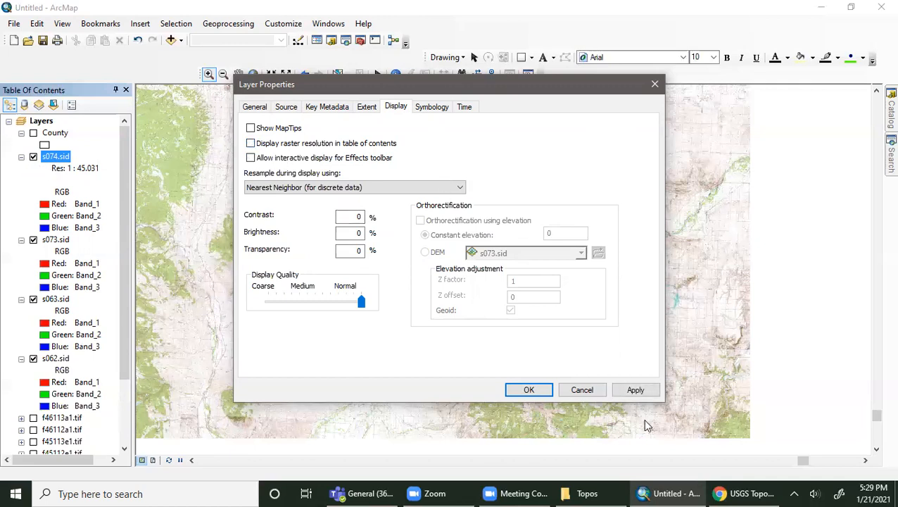
{"action": "left_click", "coordinate": [636, 391]}
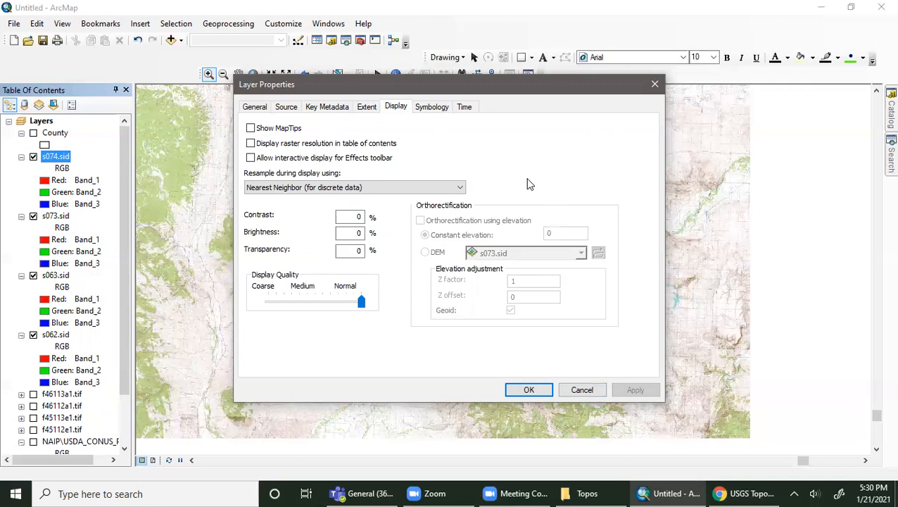
{"action": "left_click", "coordinate": [535, 389]}
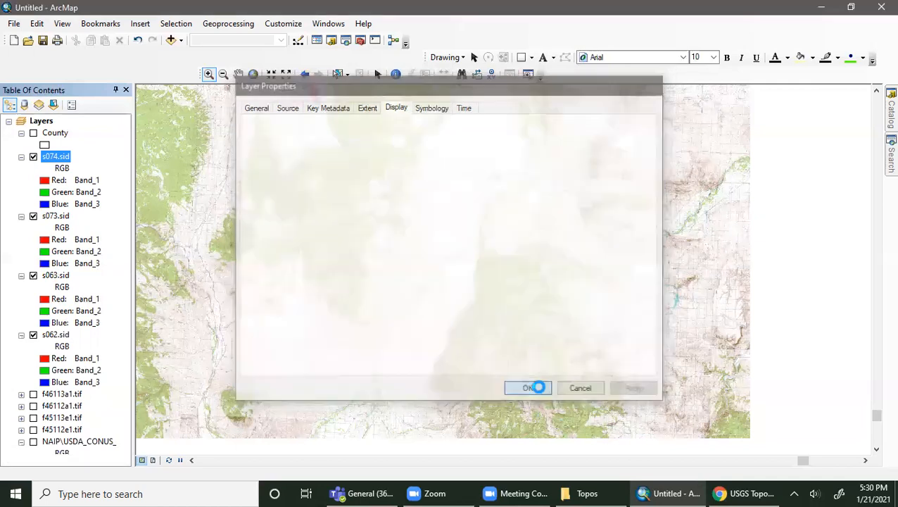
Turn off the s074.sid, s073.sid, s063.sid and s062.sid layers and collapse their legends in the table of contents.
{"action": "left_click", "coordinate": [33, 157]}
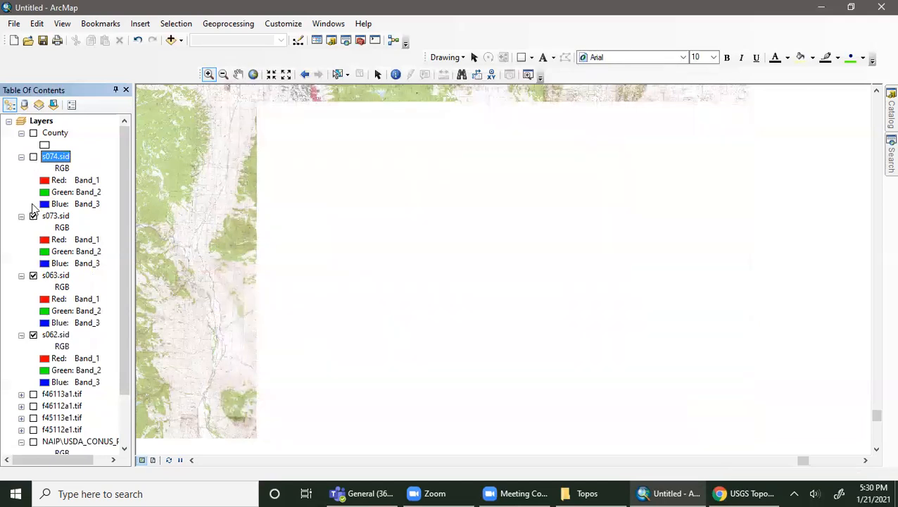
{"action": "left_click", "coordinate": [33, 217]}
{"action": "left_click", "coordinate": [32, 335]}
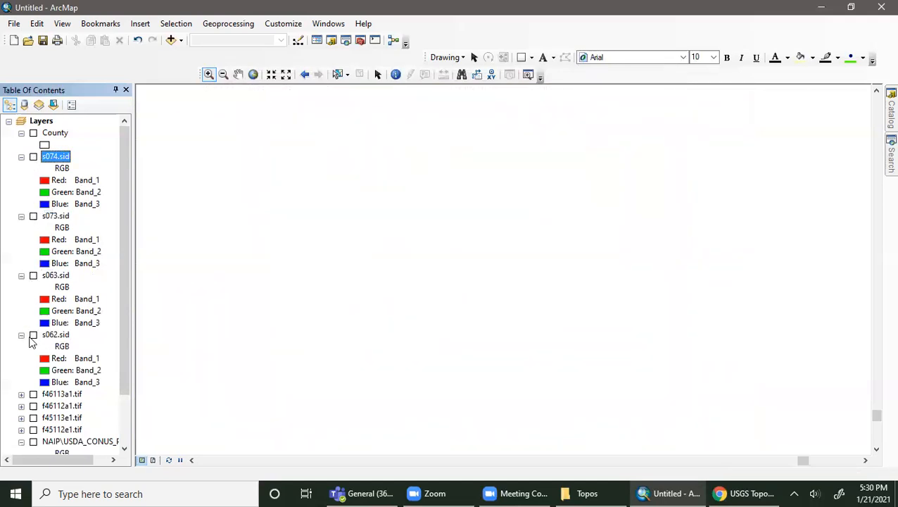
{"action": "left_click", "coordinate": [21, 157]}
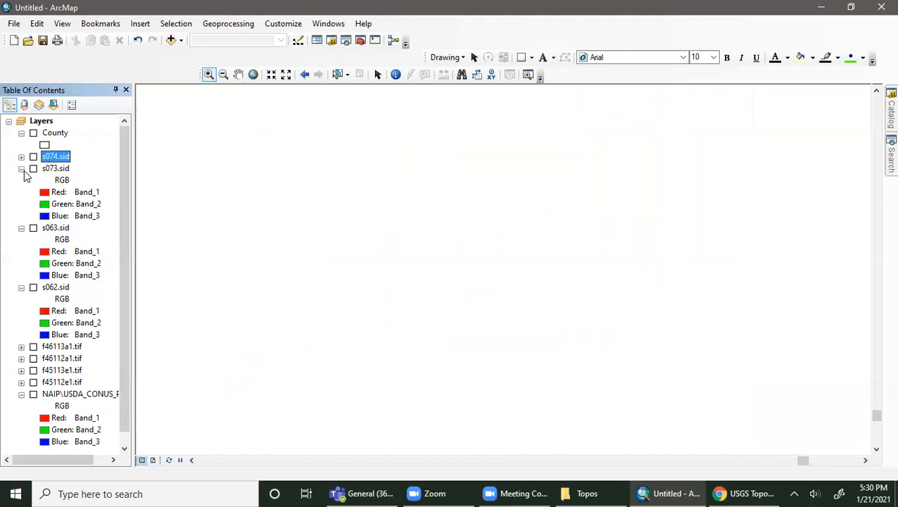
{"action": "left_click", "coordinate": [21, 168]}
{"action": "left_click", "coordinate": [21, 181]}
{"action": "left_click", "coordinate": [21, 192]}
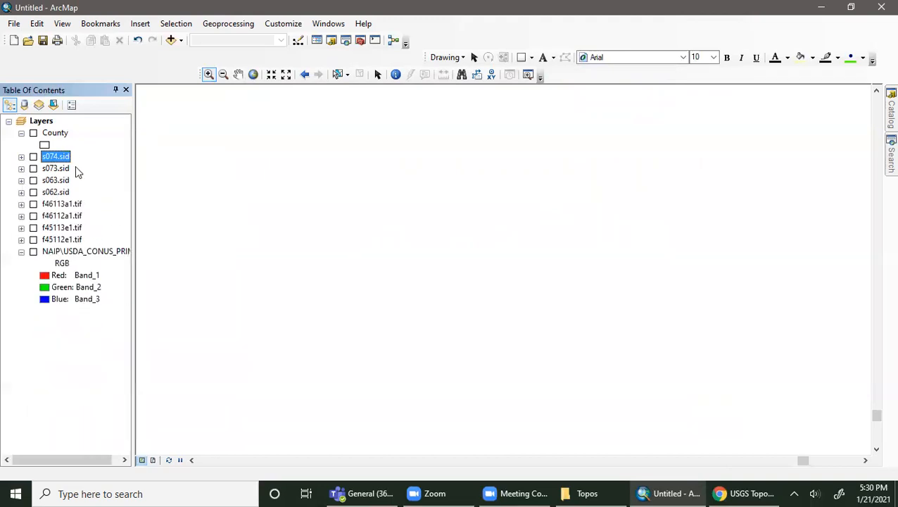
Expand the DEM folder in the Catalog and locate the elevation raster floatn46w113_13.flt among its files.
{"action": "left_click", "coordinate": [890, 115]}
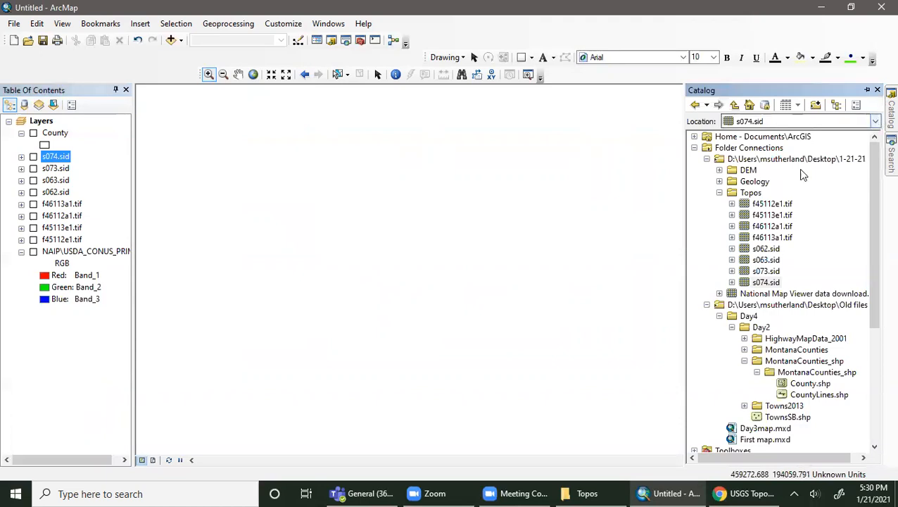
{"action": "left_click", "coordinate": [720, 170]}
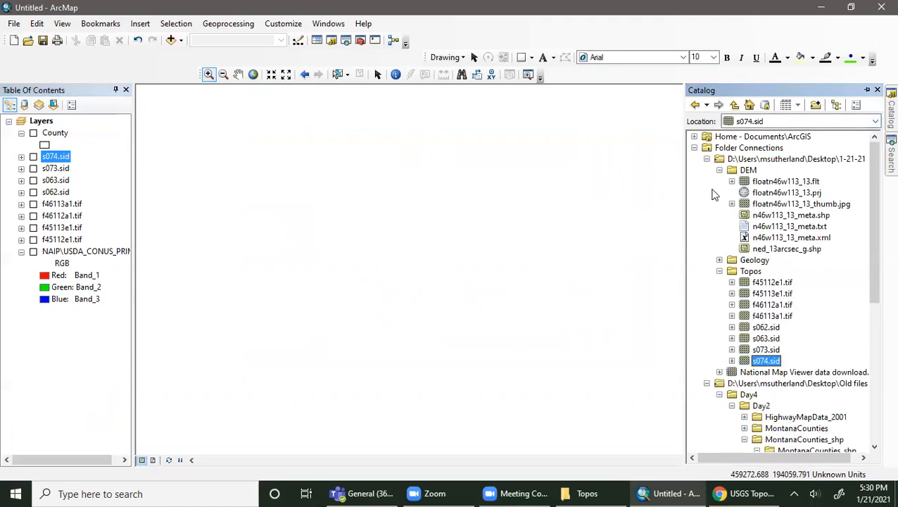
{"action": "left_click", "coordinate": [808, 182]}
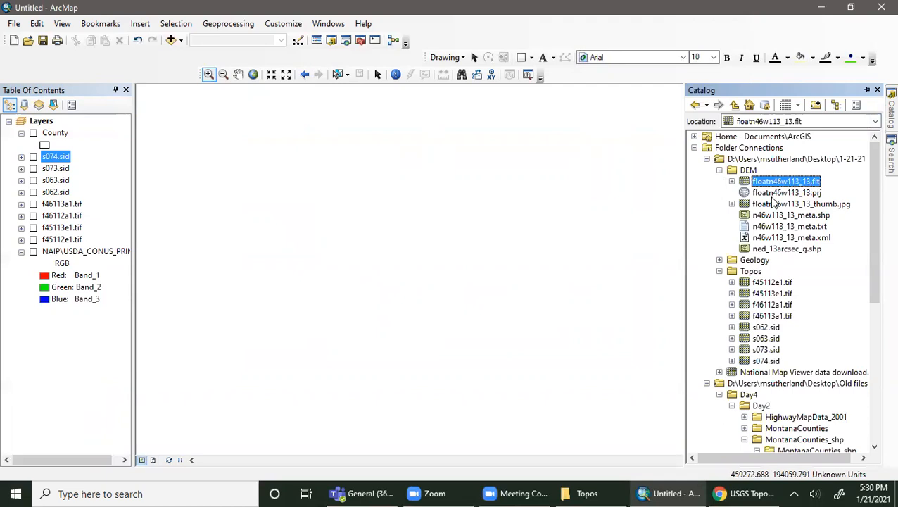
{"action": "left_click", "coordinate": [807, 202]}
{"action": "left_click", "coordinate": [780, 182]}
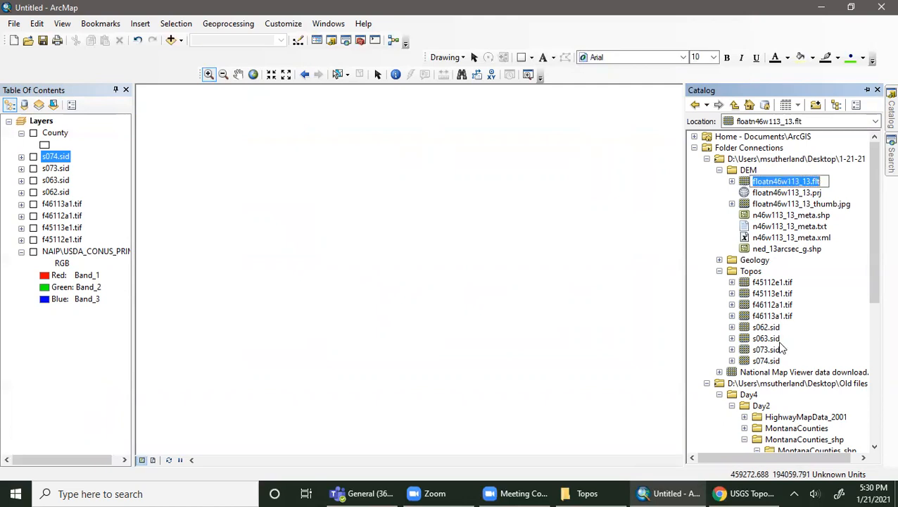
{"action": "scroll", "coordinate": [777, 347], "scroll_direction": "down", "scroll_amount": 4}
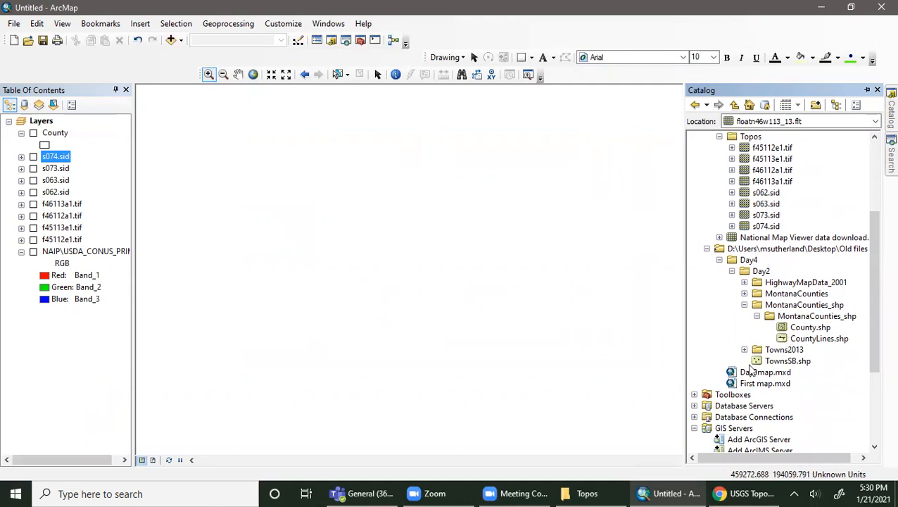
Add the floatn46w113_13.flt raster from the DEM folder to the map.
{"action": "scroll", "coordinate": [778, 368], "scroll_direction": "up", "scroll_amount": 3}
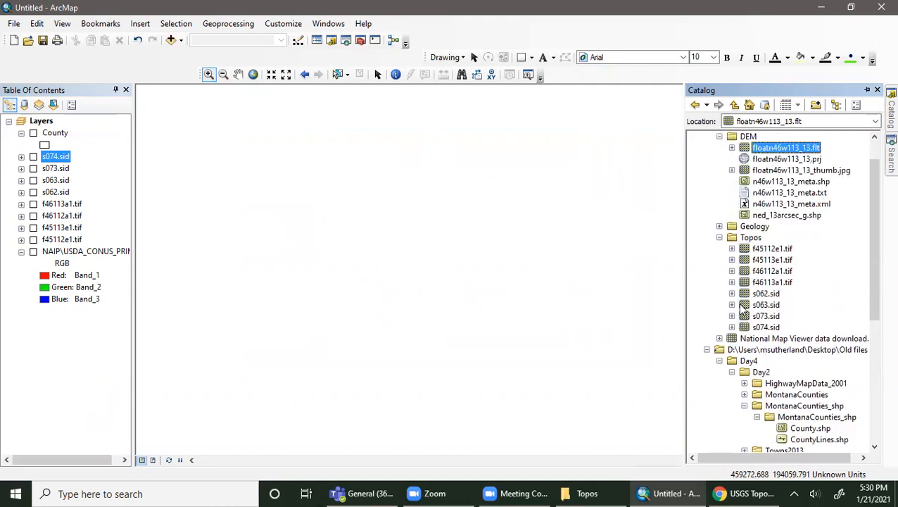
{"action": "scroll", "coordinate": [730, 304], "scroll_direction": "up", "scroll_amount": 1}
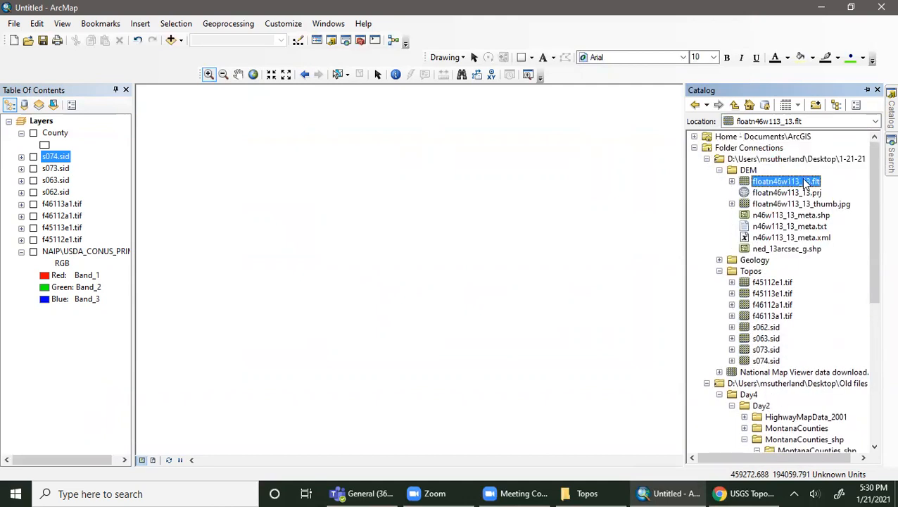
{"action": "left_click_drag", "start_coordinate": [807, 182], "coordinate": [425, 194]}
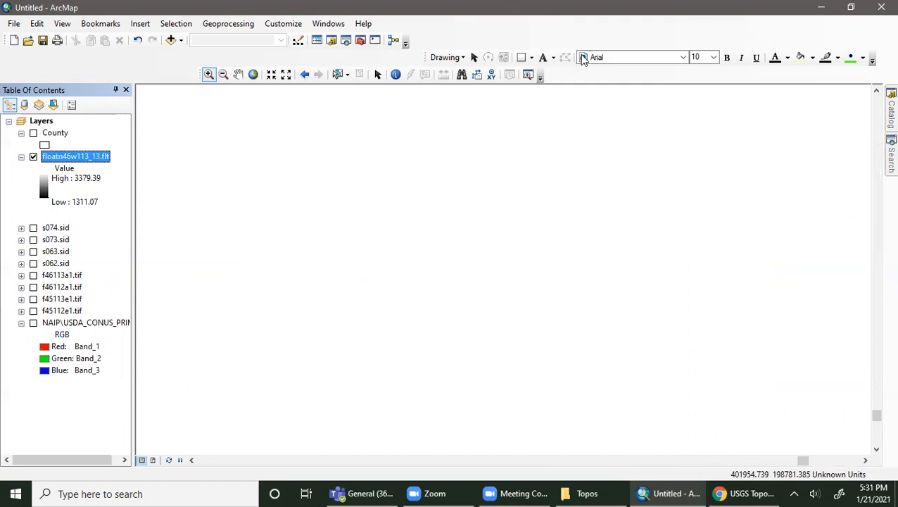
Zoom the map to the floatn46w113_13.flt layer.
{"action": "right_click", "coordinate": [605, 134]}
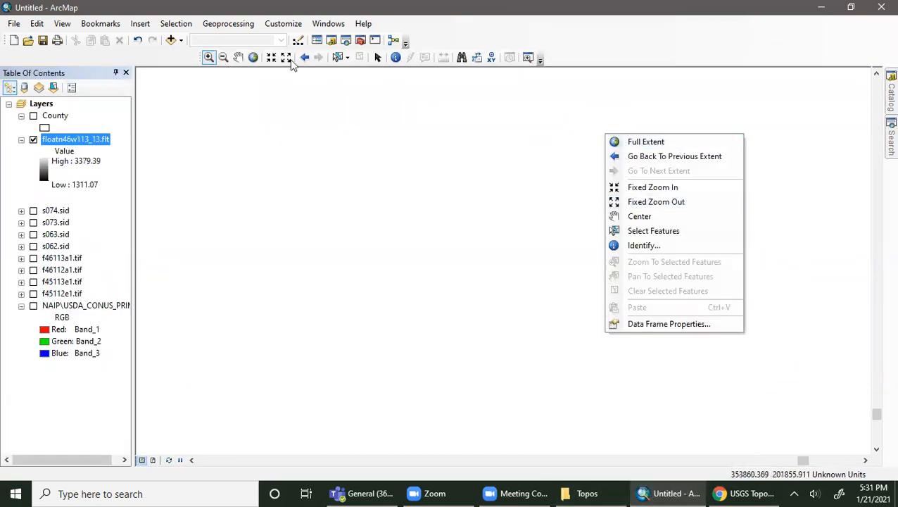
{"action": "left_click", "coordinate": [309, 61]}
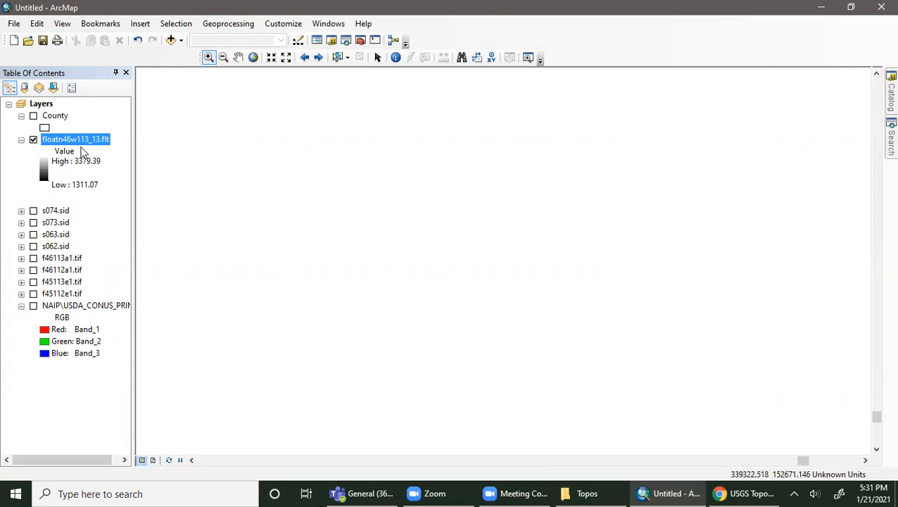
{"action": "right_click", "coordinate": [90, 142]}
{"action": "left_click", "coordinate": [138, 212]}
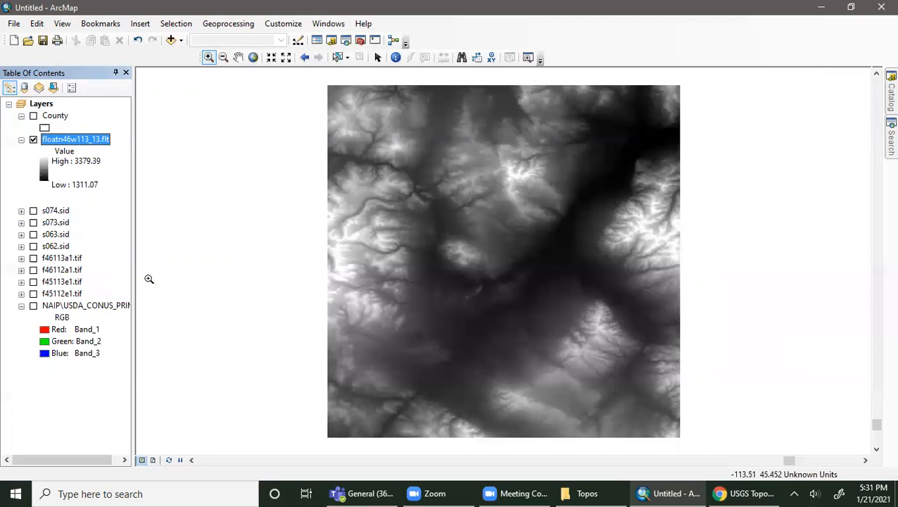
Remove the NAIP\USDA_CONUS_PRIME imagery layer from the map.
{"action": "right_click", "coordinate": [101, 310]}
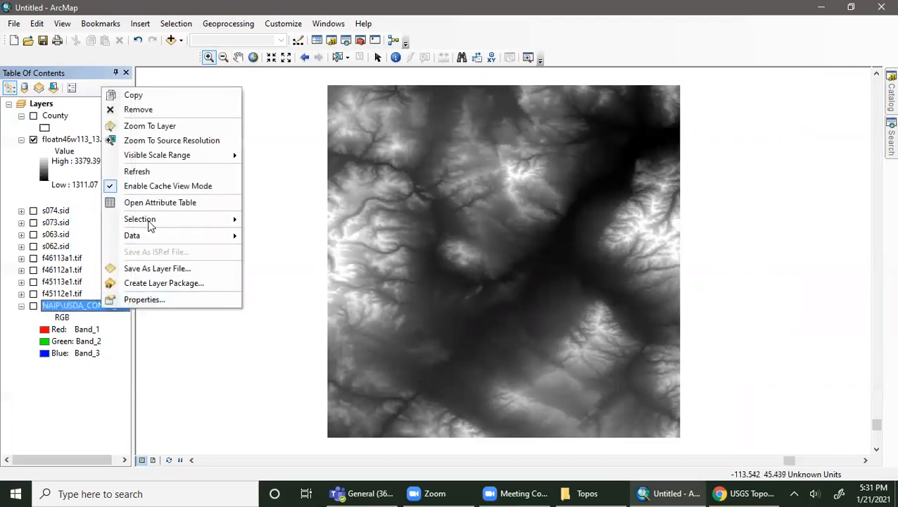
{"action": "left_click", "coordinate": [141, 110]}
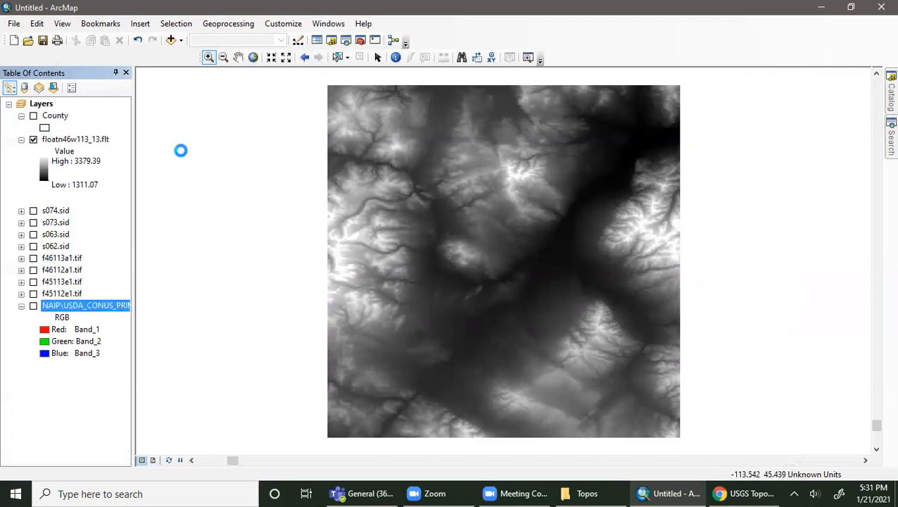
{"action": "left_click", "coordinate": [208, 57]}
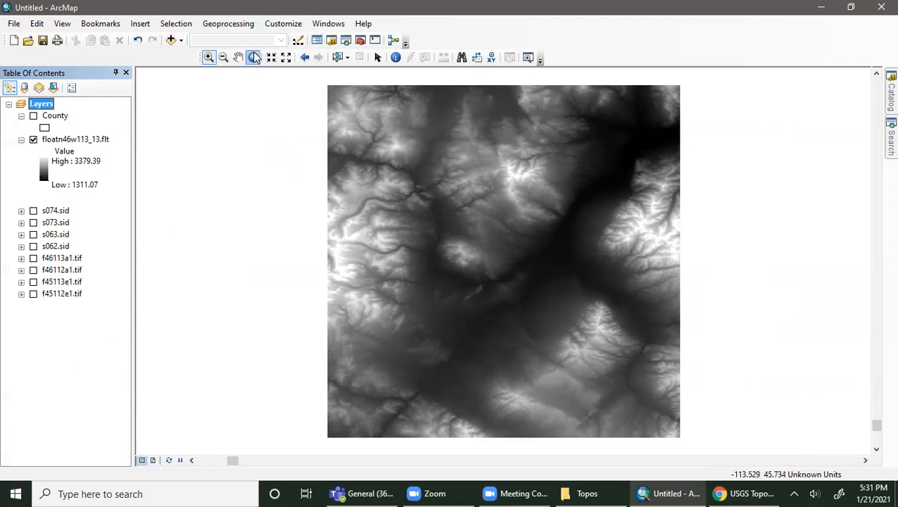
Zoom to the full extent and turn on the f45112e1.tif and f45113e1.tif layers.
{"action": "left_click", "coordinate": [253, 57]}
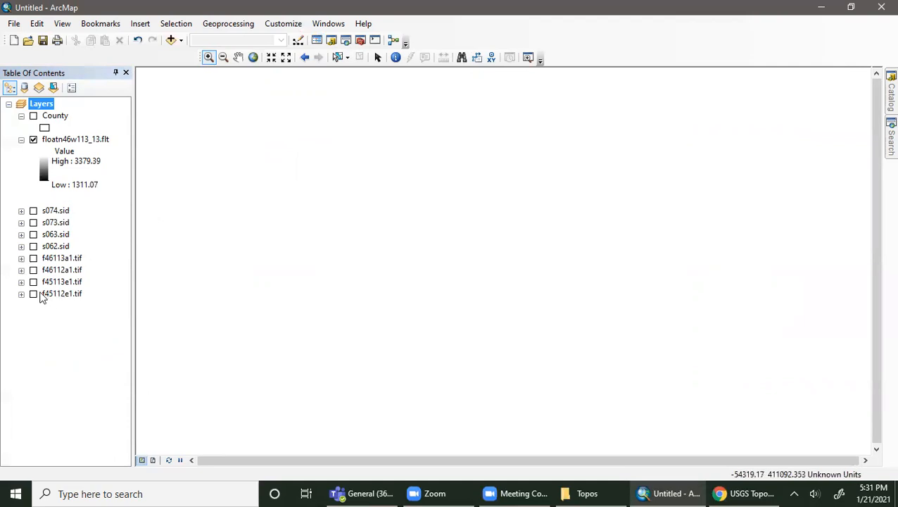
{"action": "left_click", "coordinate": [33, 294]}
{"action": "left_click", "coordinate": [33, 282]}
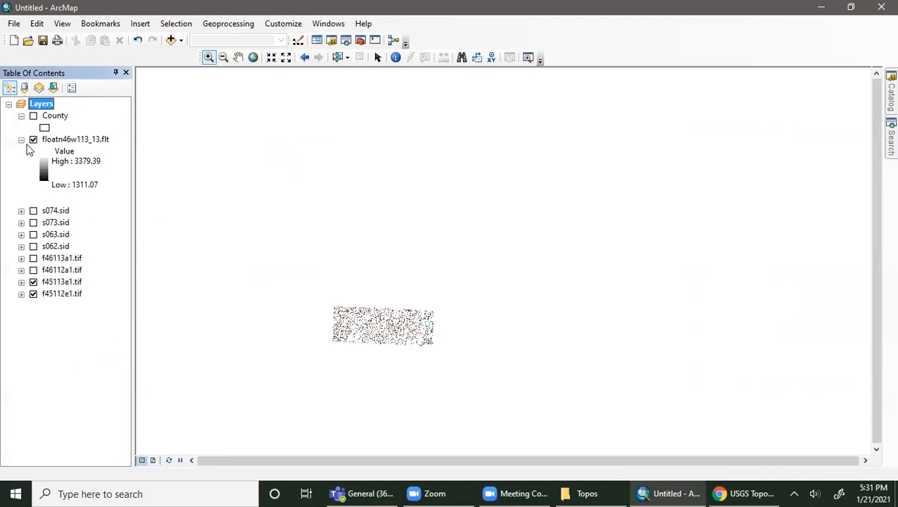
Check the spatial reference in the source properties of the floatn46w113_13.flt layer.
{"action": "right_click", "coordinate": [67, 139]}
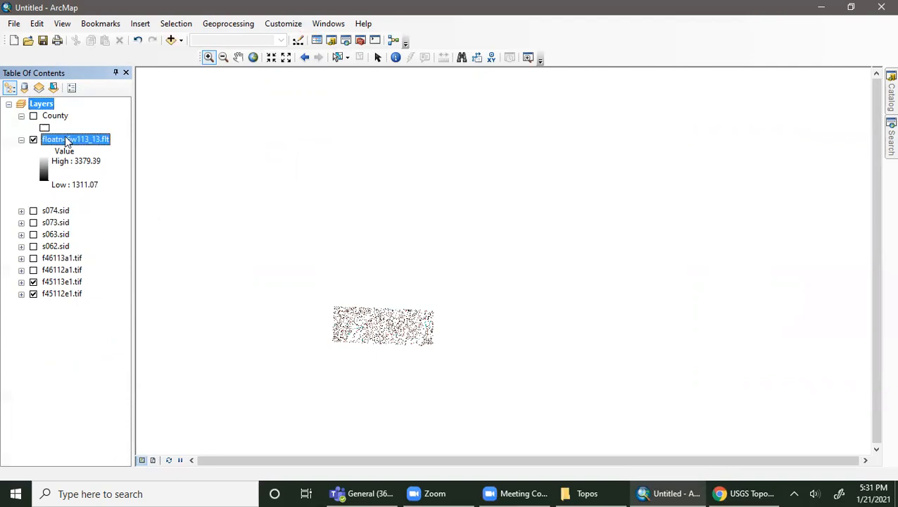
{"action": "left_click", "coordinate": [97, 376]}
{"action": "left_click", "coordinate": [58, 145]}
{"action": "right_click", "coordinate": [58, 145]}
{"action": "left_click", "coordinate": [132, 336]}
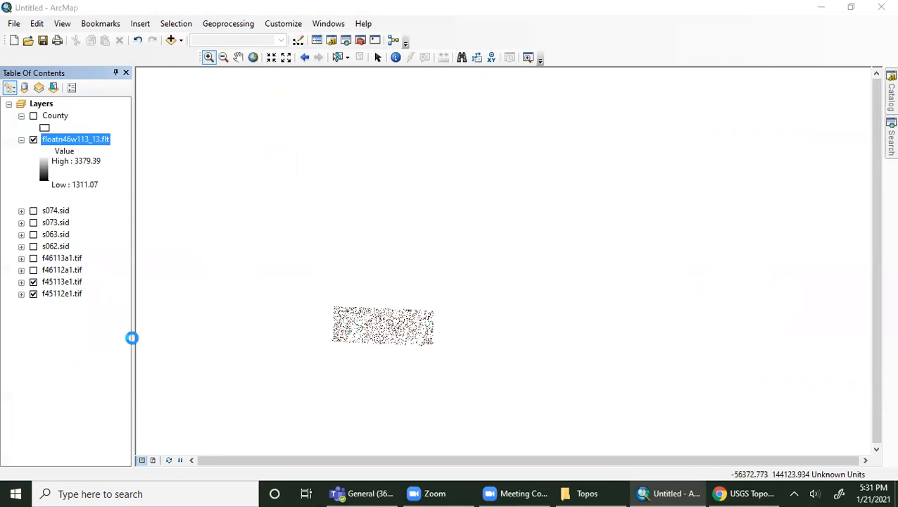
{"action": "left_click", "coordinate": [281, 107]}
{"action": "scroll", "coordinate": [395, 231], "scroll_direction": "down", "scroll_amount": 2}
{"action": "scroll", "coordinate": [412, 209], "scroll_direction": "down", "scroll_amount": 4}
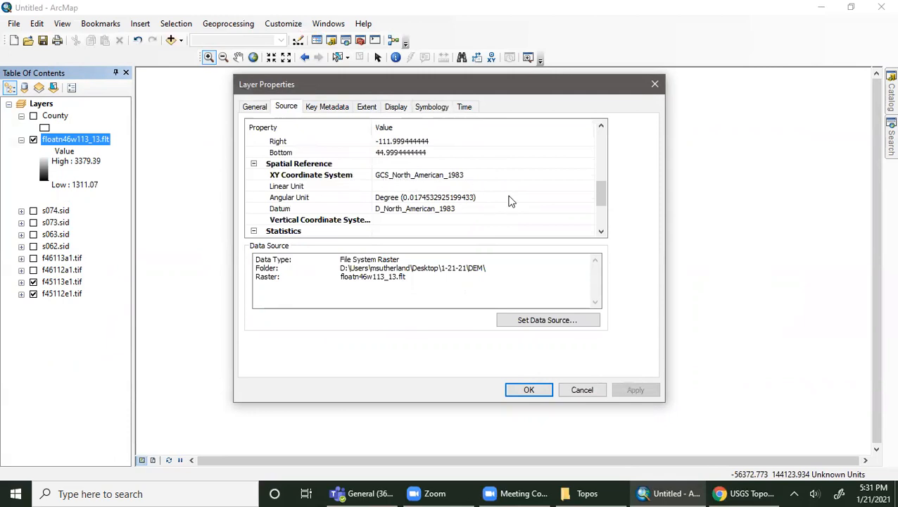
{"action": "scroll", "coordinate": [510, 201], "scroll_direction": "up", "scroll_amount": 1}
{"action": "left_click", "coordinate": [655, 85]}
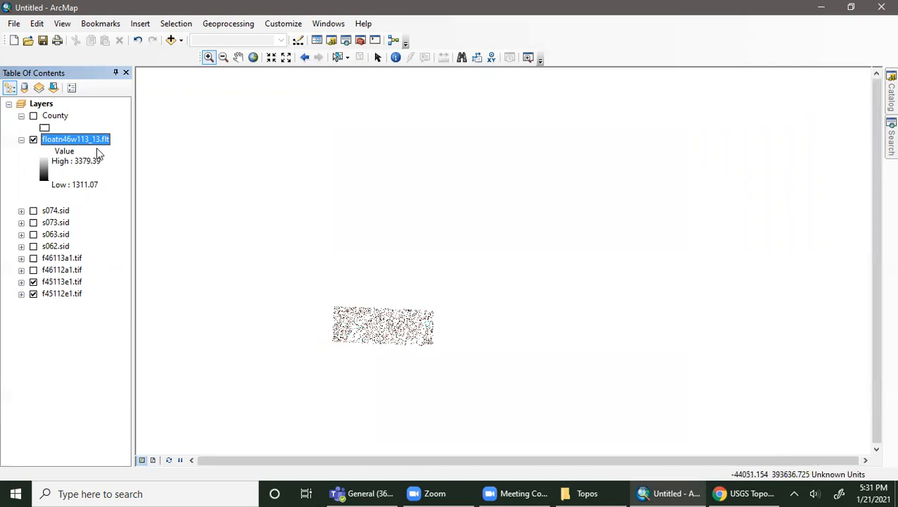
Check the spatial reference in the source properties of the s074.sid layer.
{"action": "left_click", "coordinate": [77, 138]}
{"action": "right_click", "coordinate": [57, 211]}
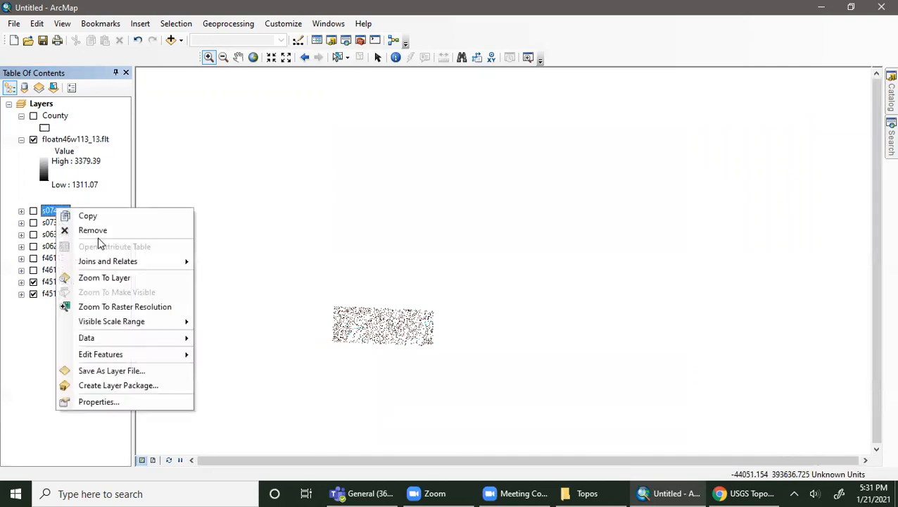
{"action": "left_click", "coordinate": [98, 401]}
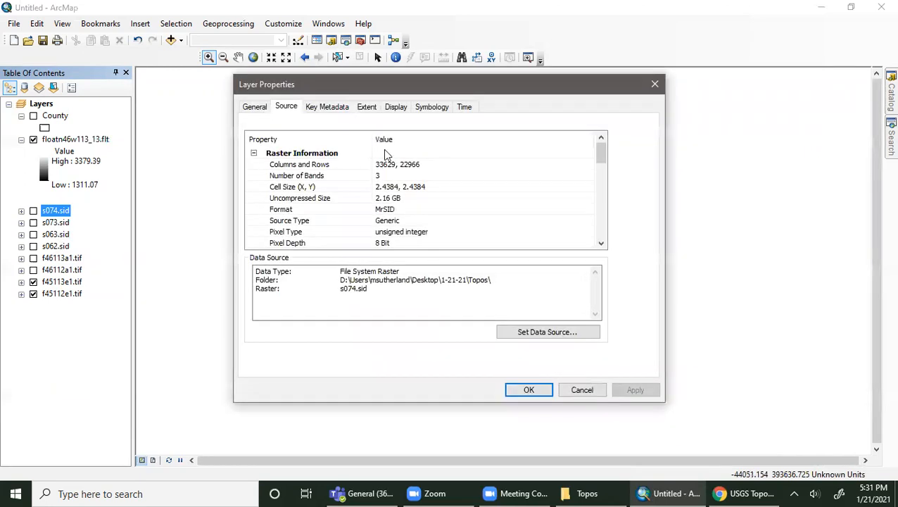
{"action": "scroll", "coordinate": [464, 239], "scroll_direction": "down", "scroll_amount": 5}
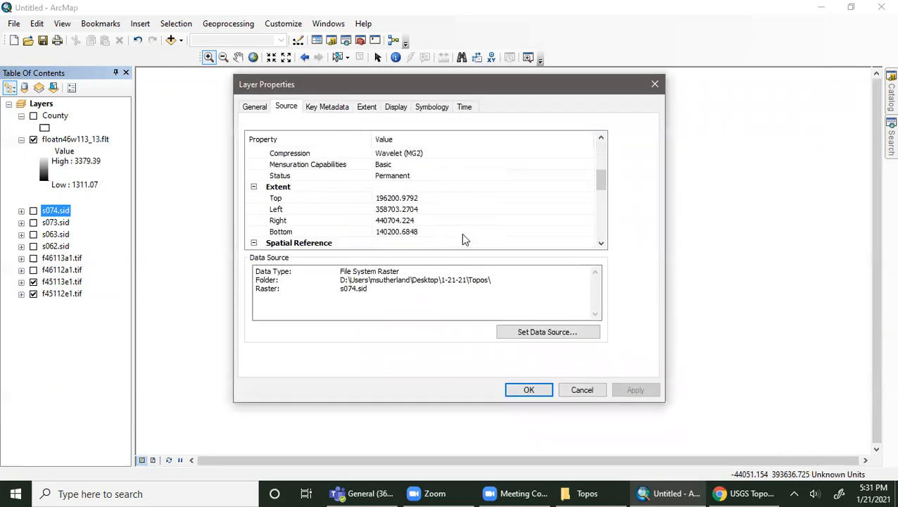
{"action": "scroll", "coordinate": [464, 239], "scroll_direction": "down", "scroll_amount": 2}
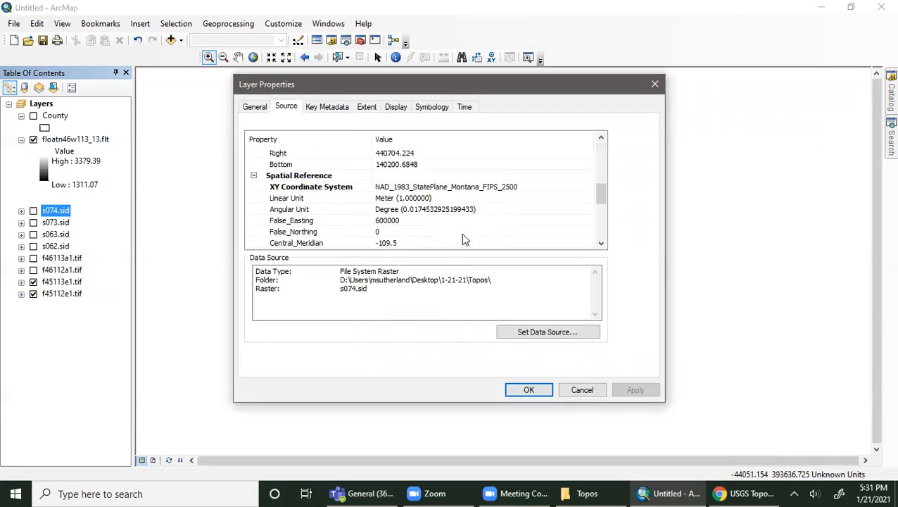
{"action": "left_click", "coordinate": [537, 390]}
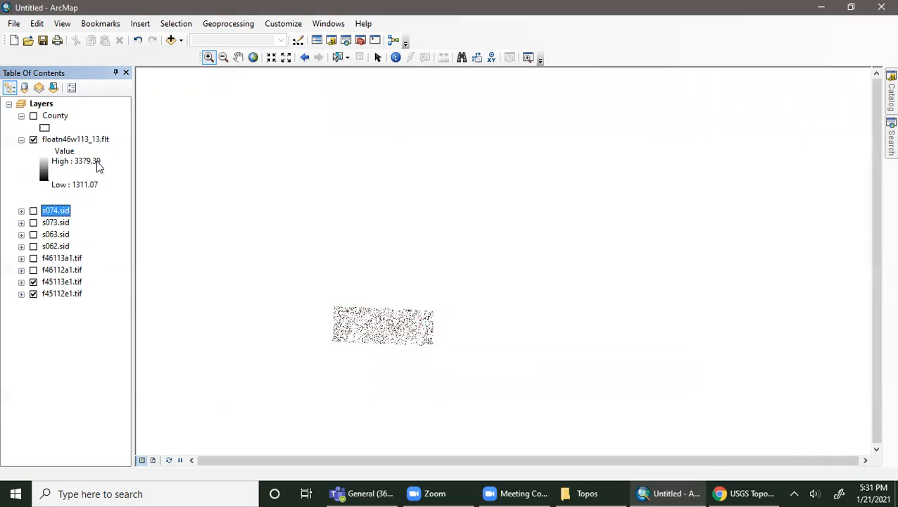
{"action": "left_click", "coordinate": [109, 247]}
{"action": "right_click", "coordinate": [43, 106]}
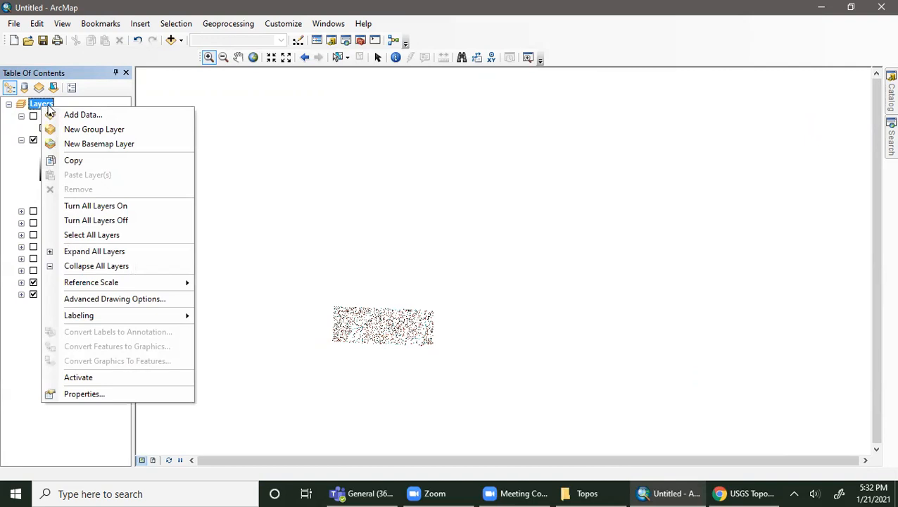
{"action": "left_click", "coordinate": [15, 343]}
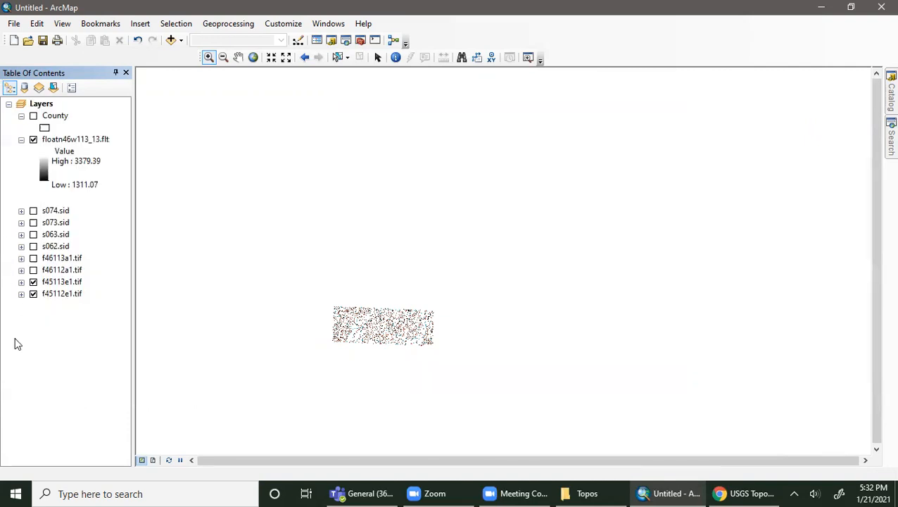
Turn on the f46112a1.tif, f46113a1.tif, s062.sid, s063.sid, s073.sid and s074.sid layers.
{"action": "left_click", "coordinate": [33, 269]}
{"action": "left_click", "coordinate": [33, 258]}
{"action": "left_click", "coordinate": [33, 245]}
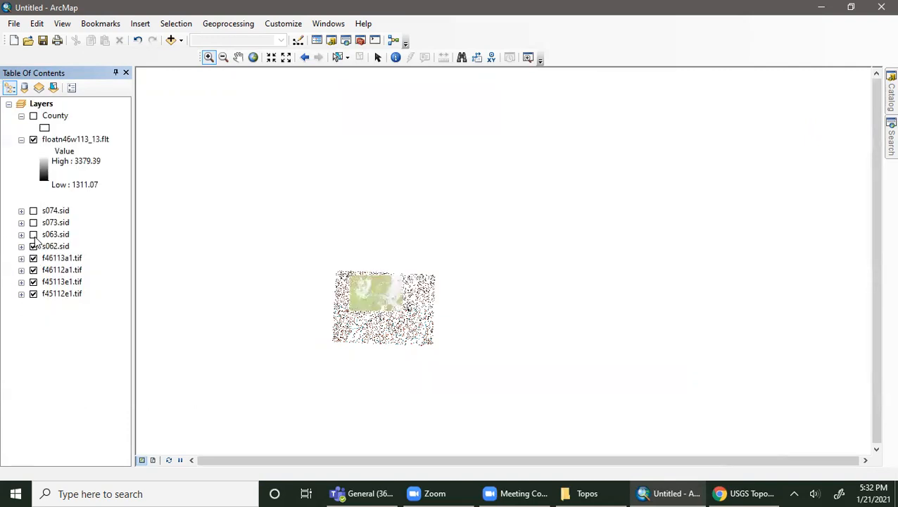
{"action": "left_click", "coordinate": [33, 234]}
{"action": "left_click", "coordinate": [33, 223]}
{"action": "left_click", "coordinate": [33, 210]}
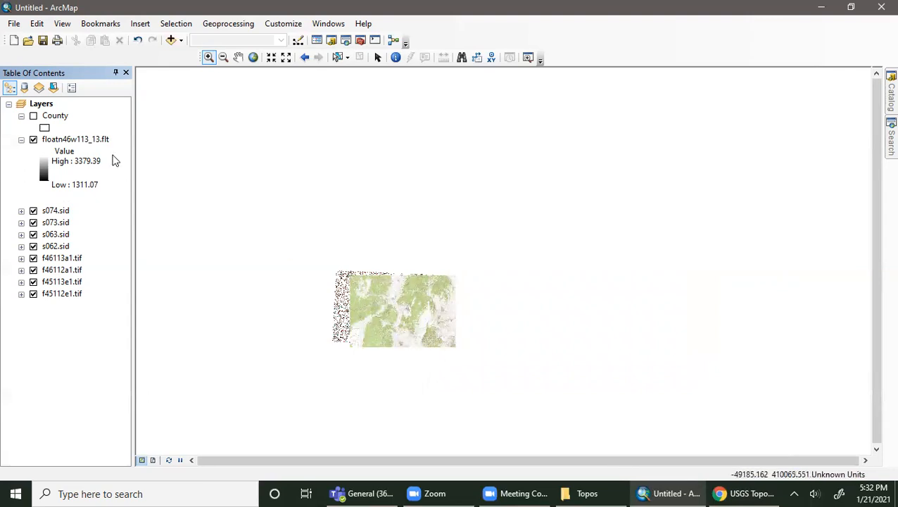
In the data frame's properties, select the World geographic coordinate system WGS 1984.
{"action": "right_click", "coordinate": [42, 104]}
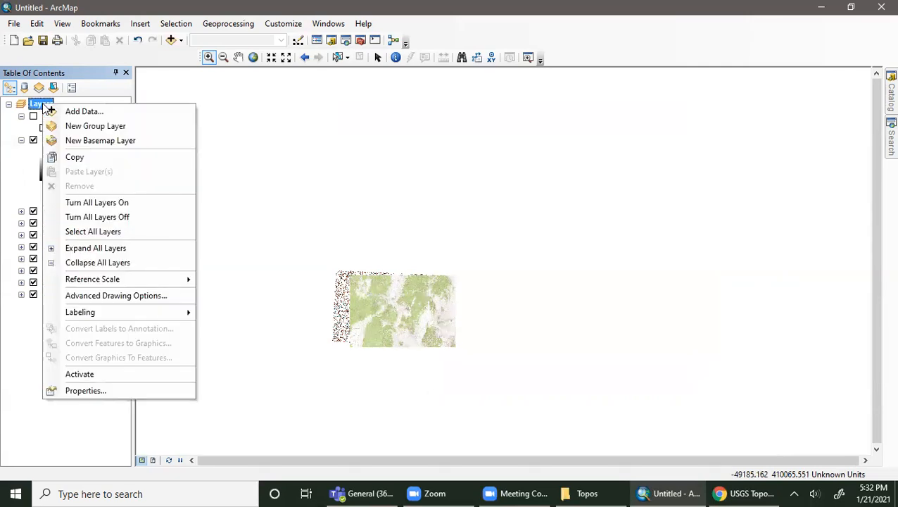
{"action": "left_click", "coordinate": [86, 391]}
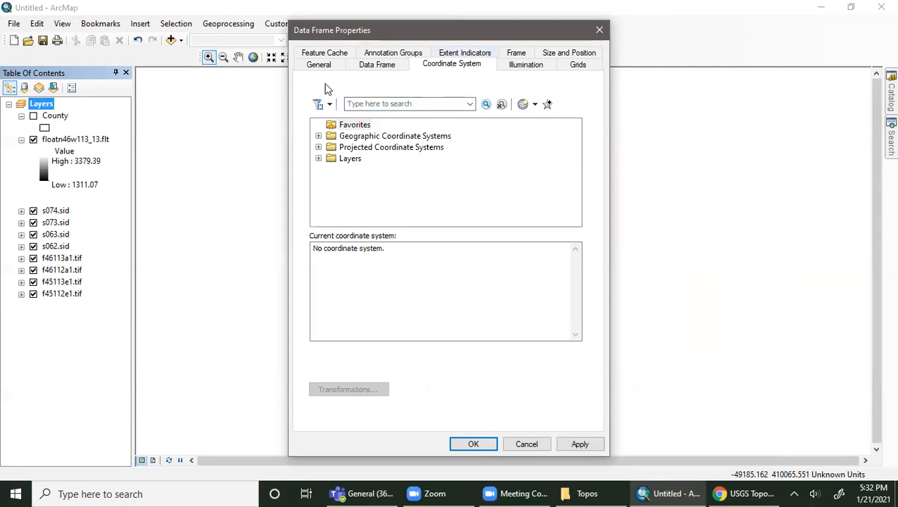
{"action": "left_click", "coordinate": [319, 135]}
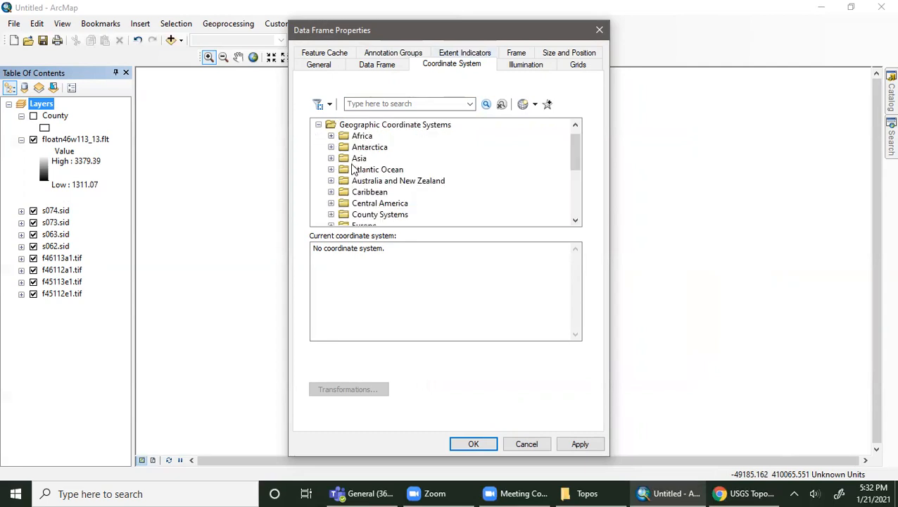
{"action": "scroll", "coordinate": [366, 172], "scroll_direction": "down", "scroll_amount": 4}
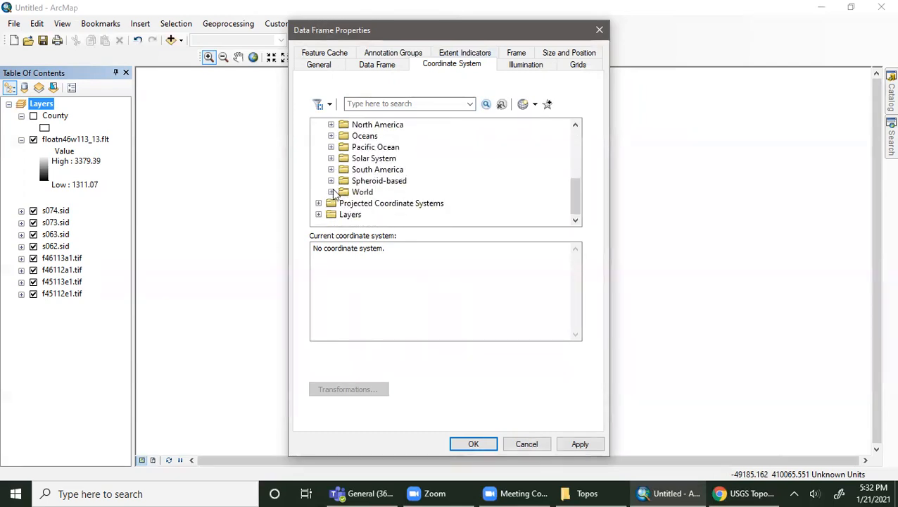
{"action": "left_click", "coordinate": [332, 192]}
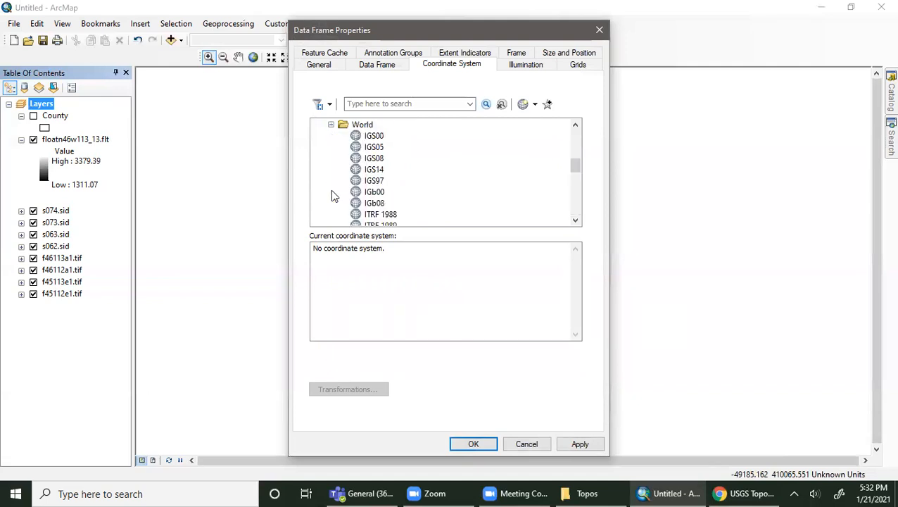
{"action": "scroll", "coordinate": [335, 196], "scroll_direction": "down", "scroll_amount": 10}
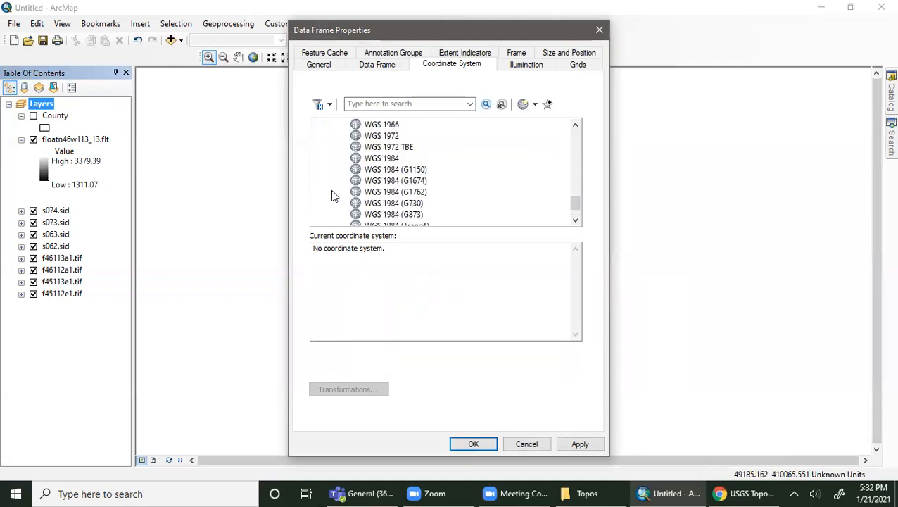
{"action": "scroll", "coordinate": [333, 195], "scroll_direction": "up", "scroll_amount": 1}
{"action": "left_click", "coordinate": [367, 158]}
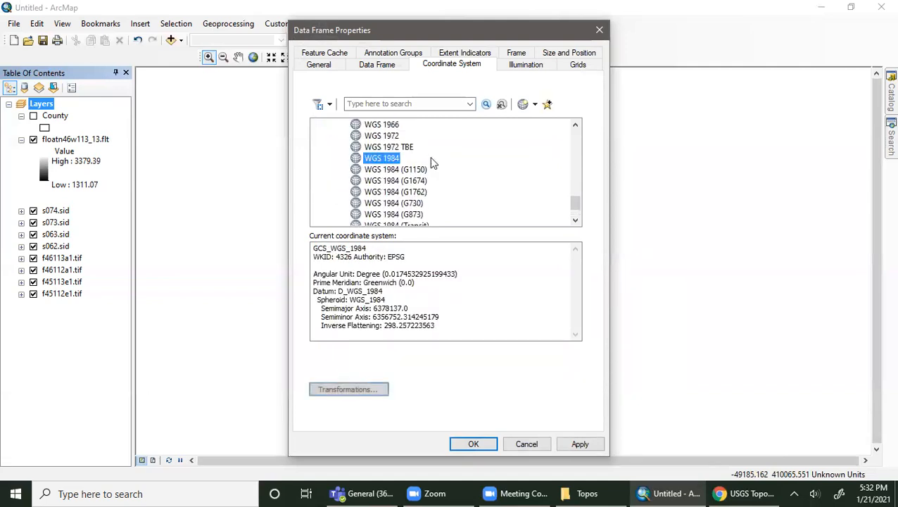
Add the WGS 1984 coordinate system to the favorites and show it in the Favorites folder.
{"action": "scroll", "coordinate": [484, 181], "scroll_direction": "down", "scroll_amount": 1}
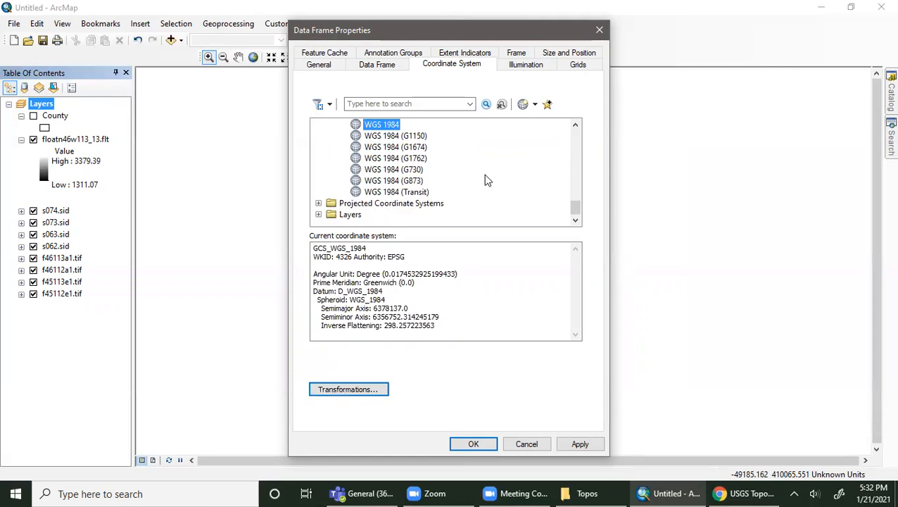
{"action": "scroll", "coordinate": [459, 204], "scroll_direction": "up", "scroll_amount": 2}
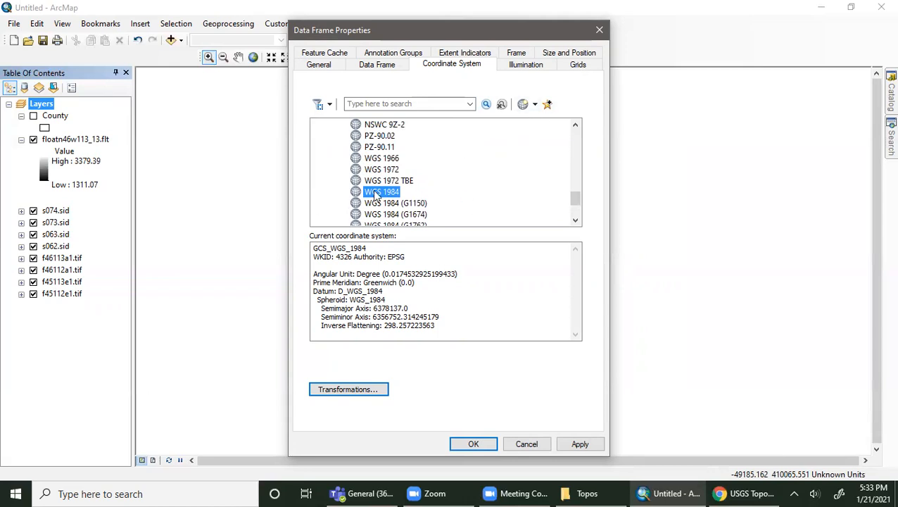
{"action": "left_click", "coordinate": [548, 105]}
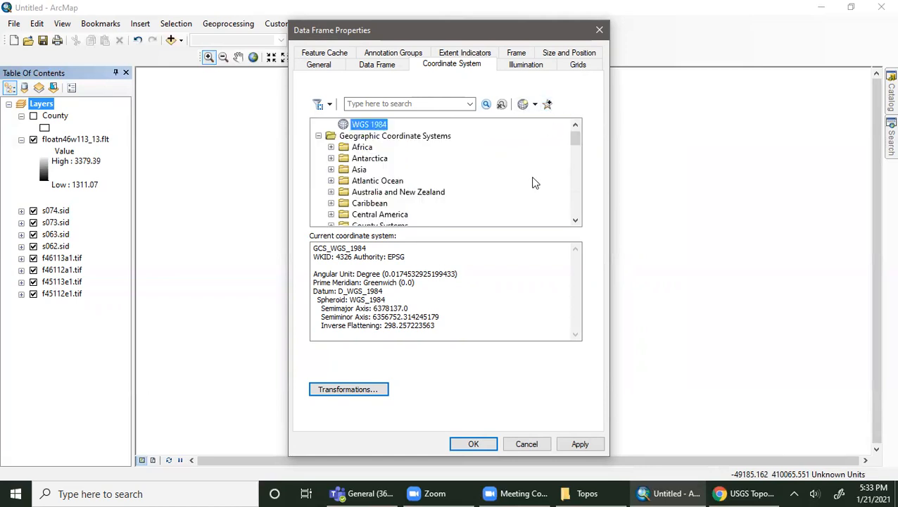
{"action": "left_click", "coordinate": [366, 126]}
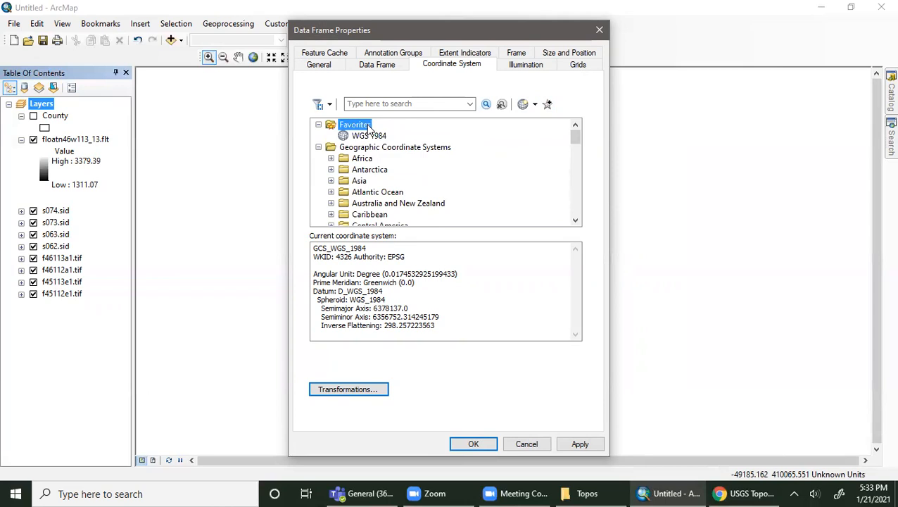
Close the data frame's properties without applying and check the coordinate system in the County layer's source properties.
{"action": "left_click", "coordinate": [363, 137]}
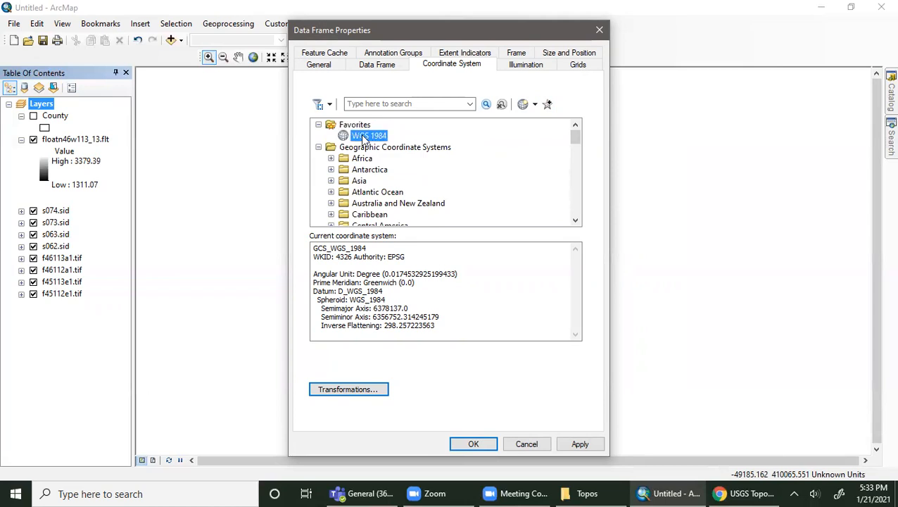
{"action": "left_click", "coordinate": [599, 30]}
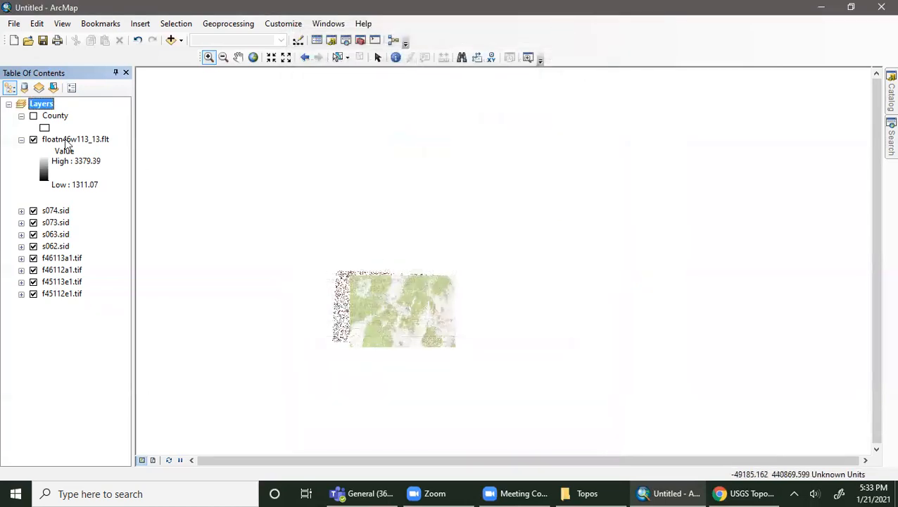
{"action": "right_click", "coordinate": [51, 114]}
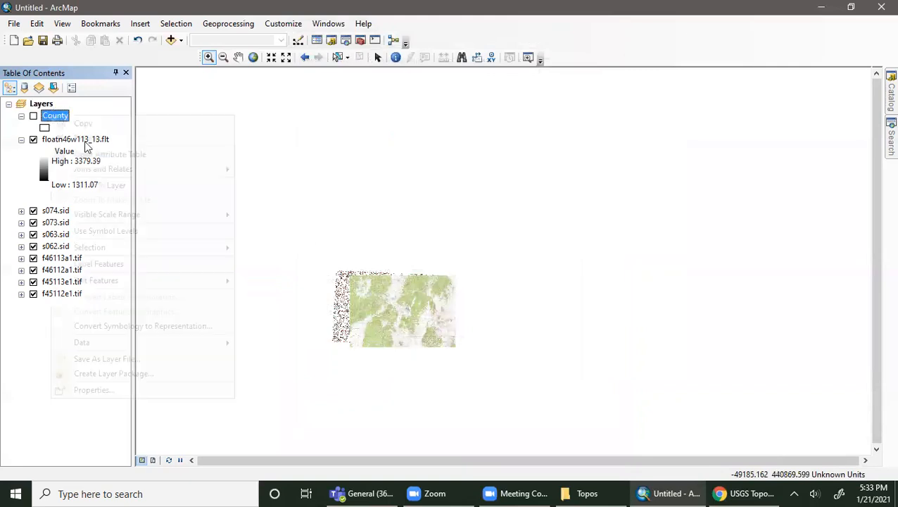
{"action": "left_click", "coordinate": [83, 386]}
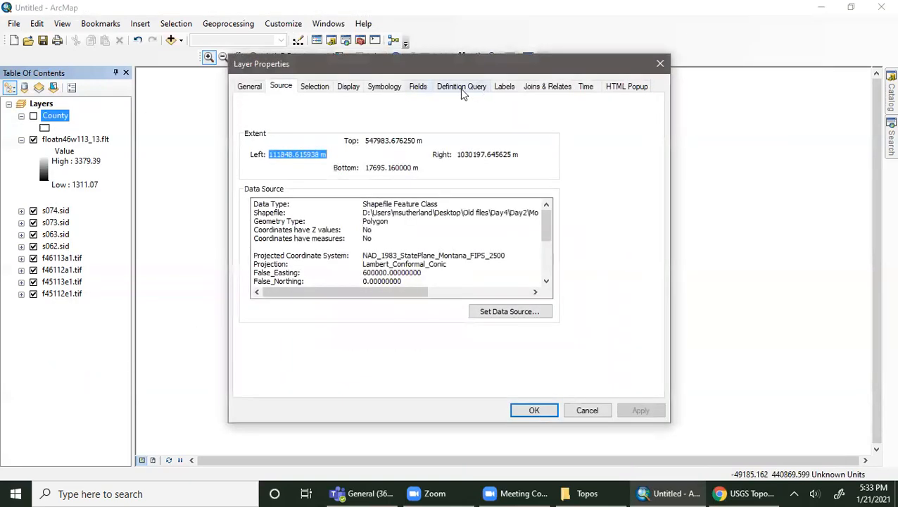
{"action": "left_click", "coordinate": [659, 64]}
Set the data frame's coordinate system to the favorite WGS 1984 despite differing data sources, and zoom to the floatn46w113_13.flt layer.
{"action": "right_click", "coordinate": [26, 104]}
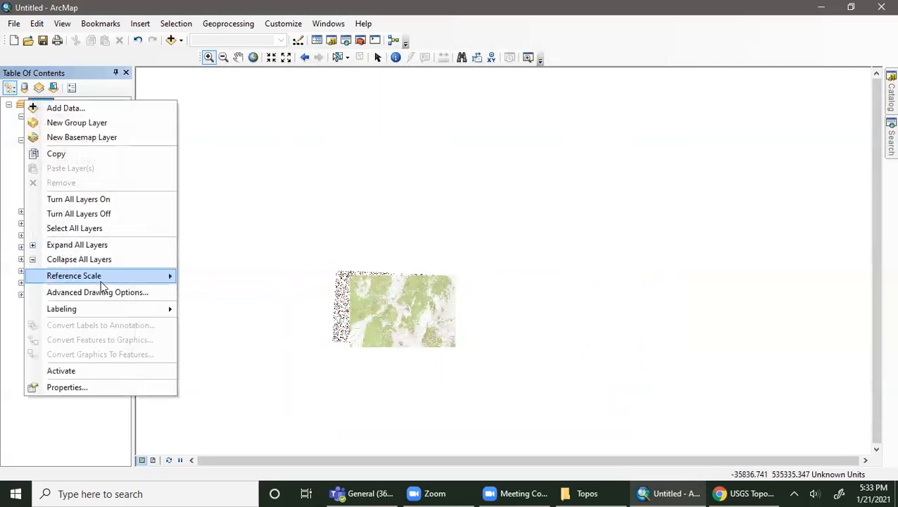
{"action": "left_click", "coordinate": [84, 385]}
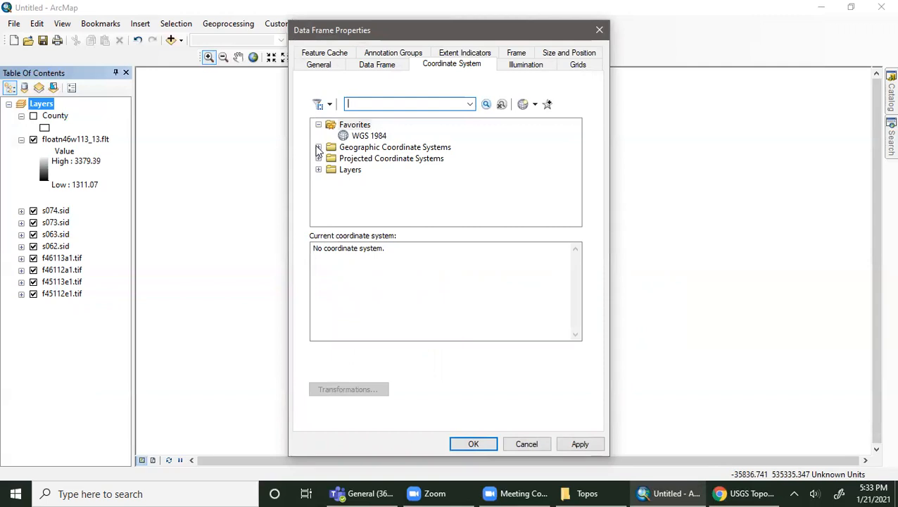
{"action": "left_click", "coordinate": [370, 136]}
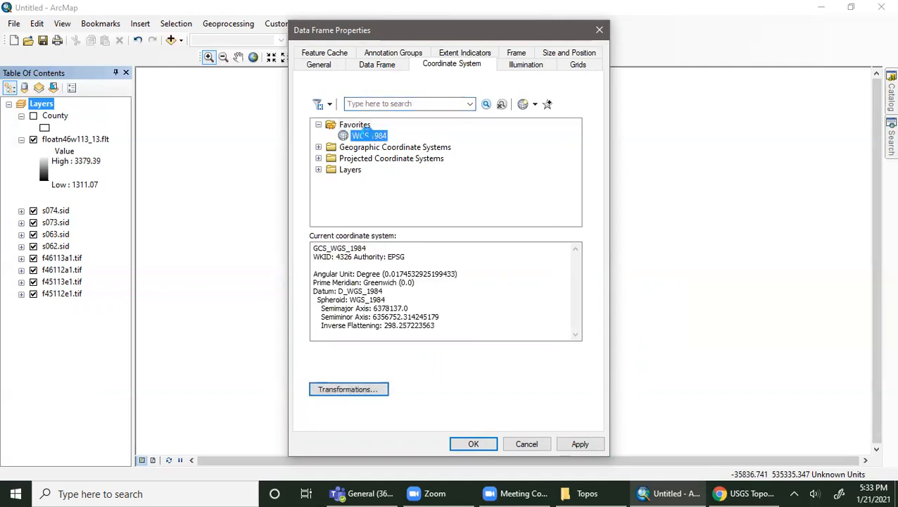
{"action": "double_click", "coordinate": [370, 136]}
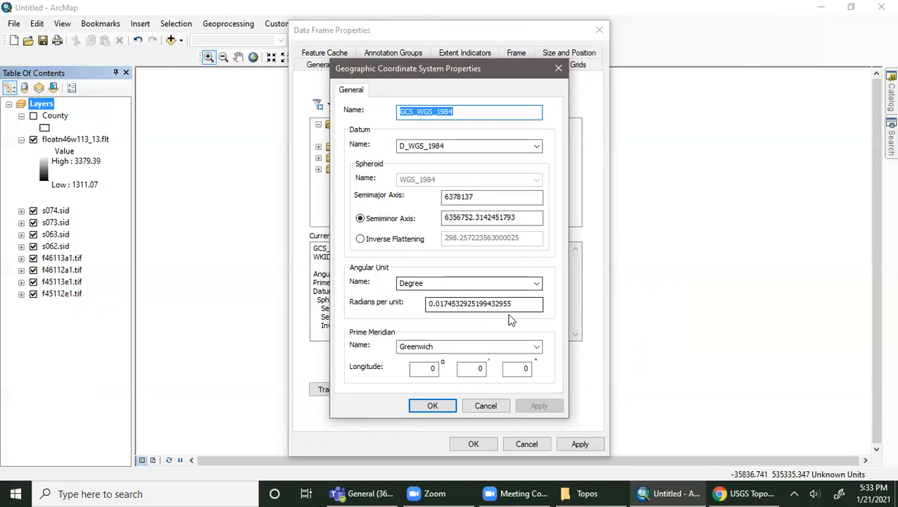
{"action": "left_click", "coordinate": [485, 406]}
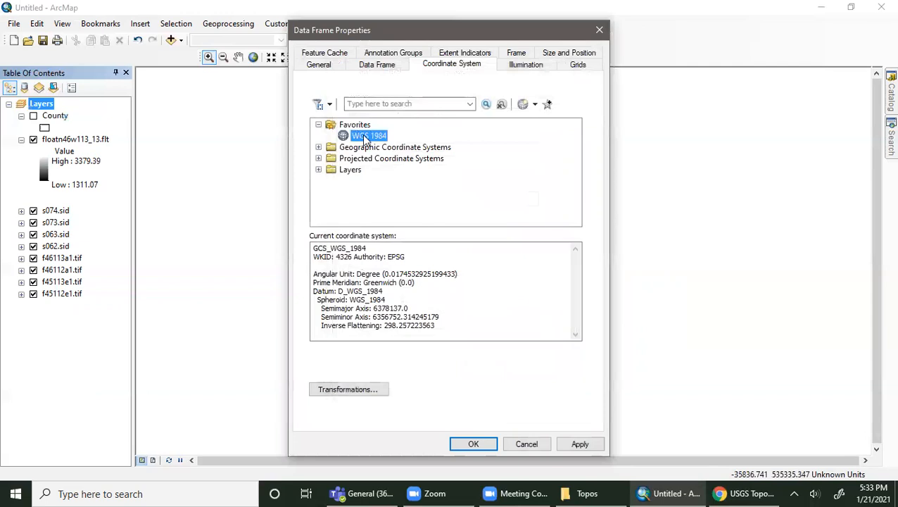
{"action": "left_click", "coordinate": [475, 444]}
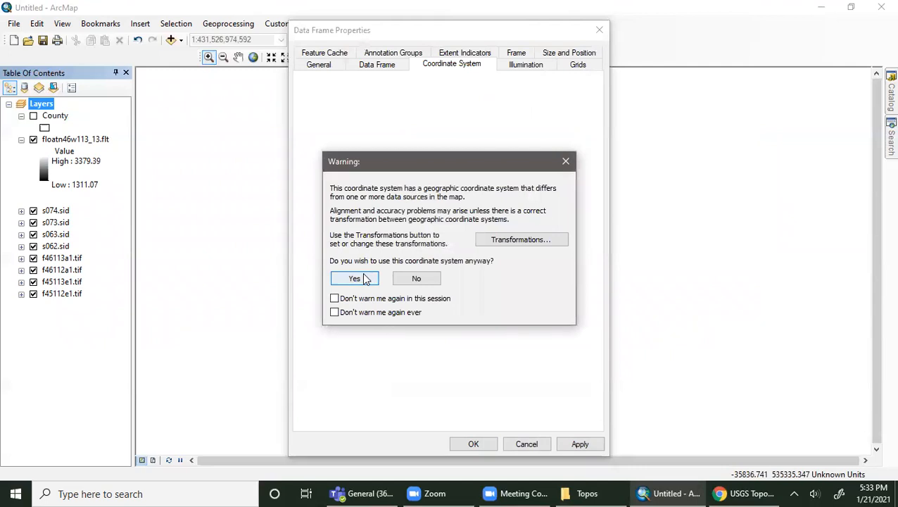
{"action": "left_click", "coordinate": [356, 278]}
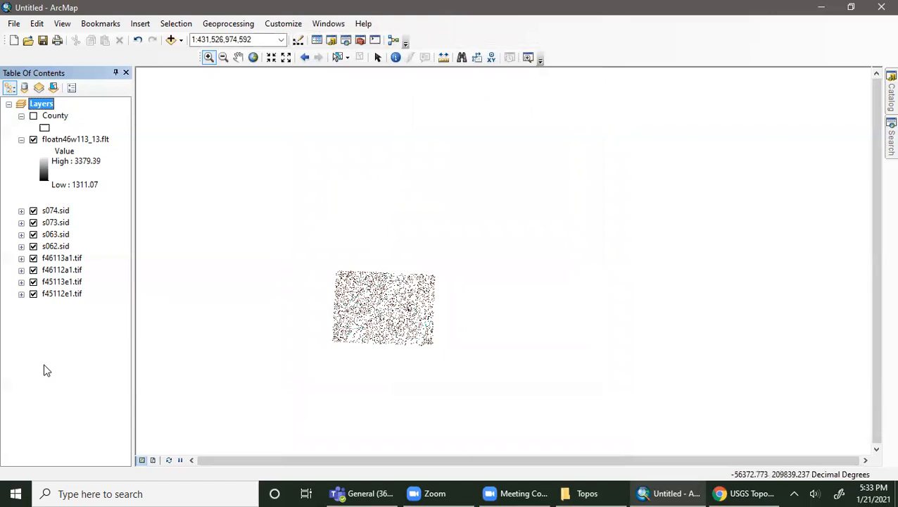
{"action": "right_click", "coordinate": [80, 137]}
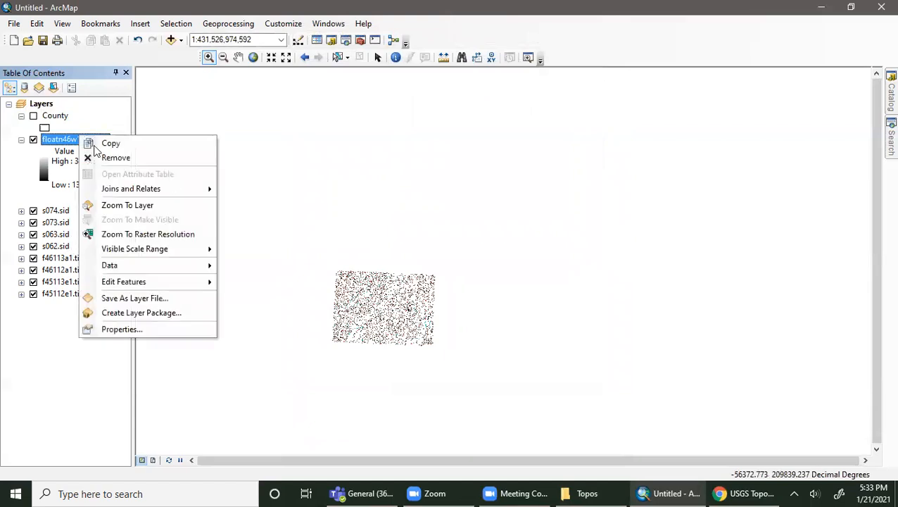
{"action": "left_click", "coordinate": [130, 206]}
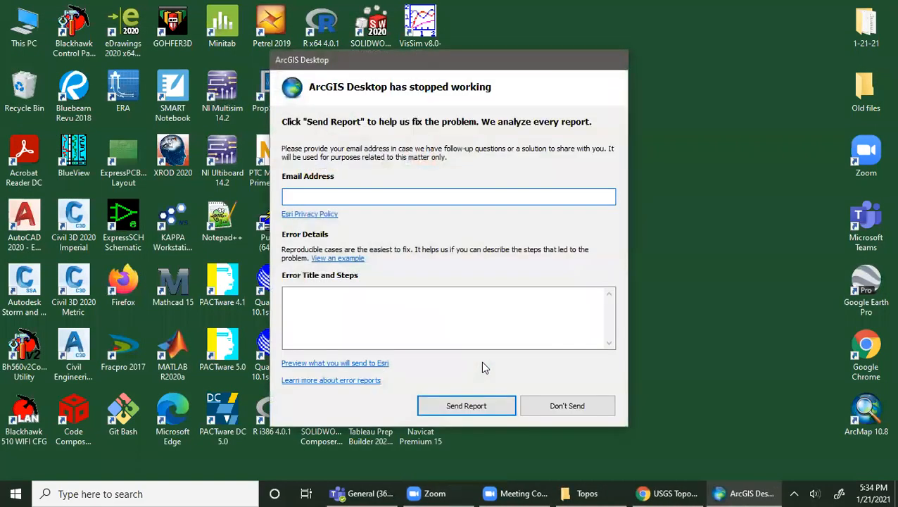
Dismiss the crash report without sending it and restart ArcMap with an empty map.
{"action": "left_click", "coordinate": [556, 403]}
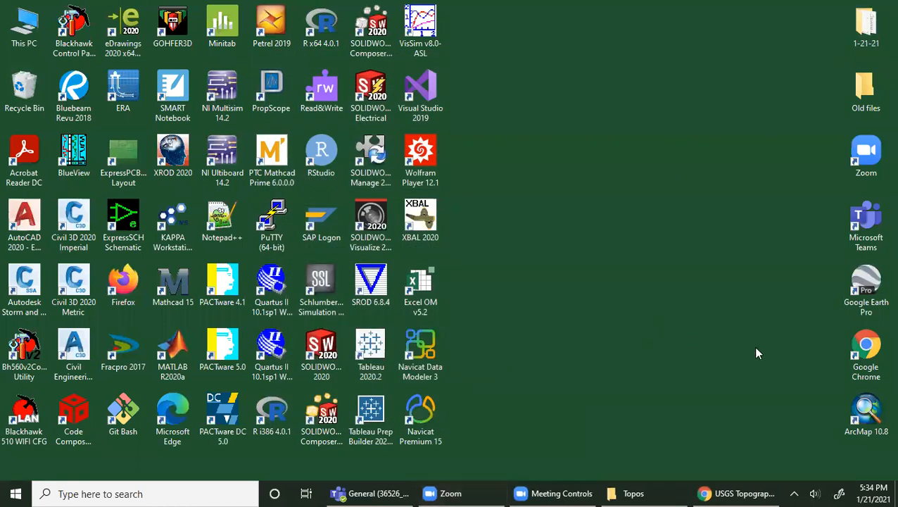
{"action": "double_click", "coordinate": [866, 414]}
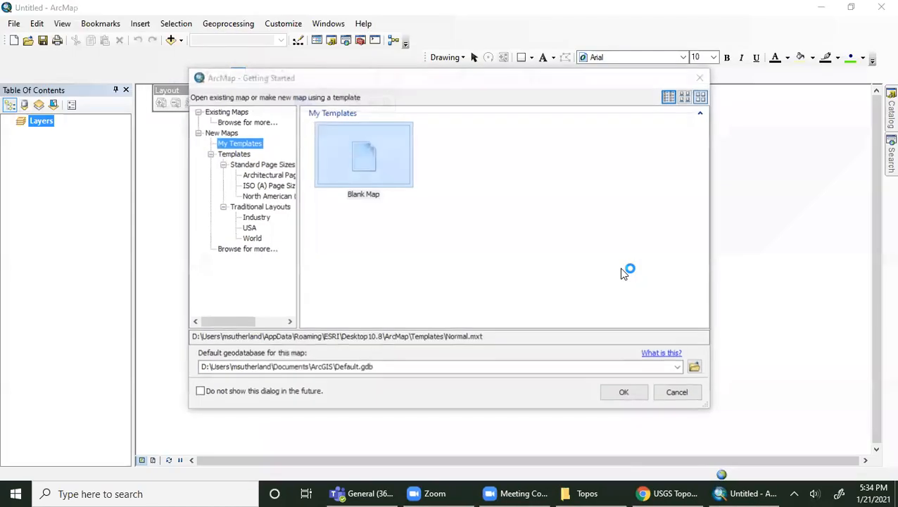
{"action": "left_click", "coordinate": [700, 78]}
Add the floatn46w113_13.flt elevation raster from the 1-21-21 DEM folder to the map as the first layer.
{"action": "left_click", "coordinate": [890, 111]}
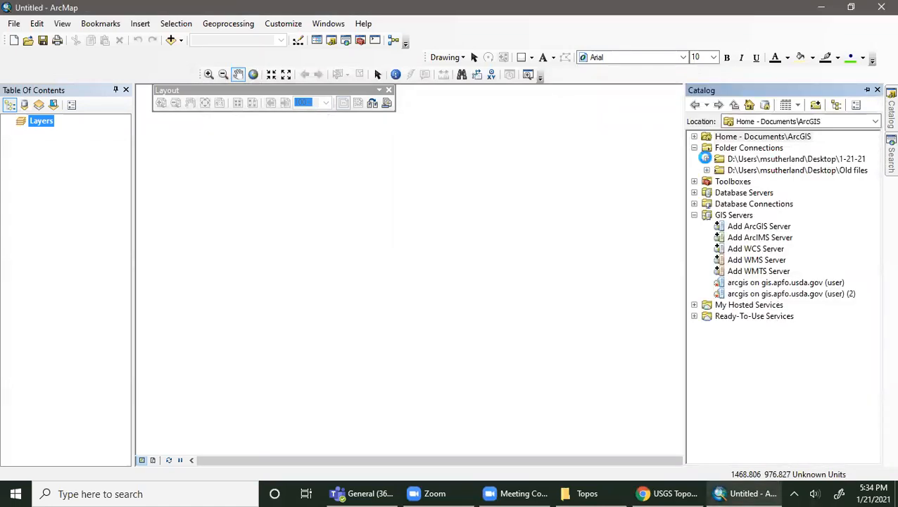
{"action": "left_click", "coordinate": [707, 159]}
{"action": "left_click", "coordinate": [720, 171]}
{"action": "left_click_drag", "start_coordinate": [787, 182], "coordinate": [85, 190]}
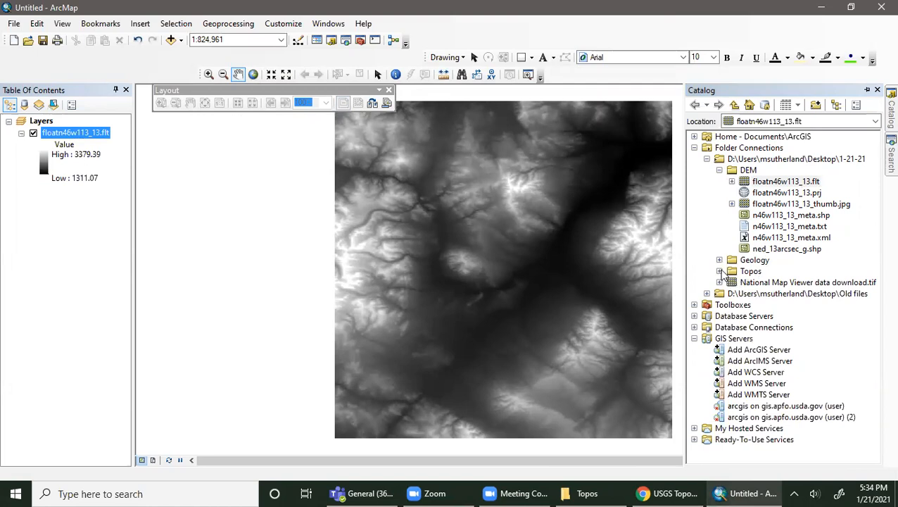
{"action": "left_click", "coordinate": [720, 271]}
{"action": "left_click_drag", "start_coordinate": [760, 282], "coordinate": [715, 274]}
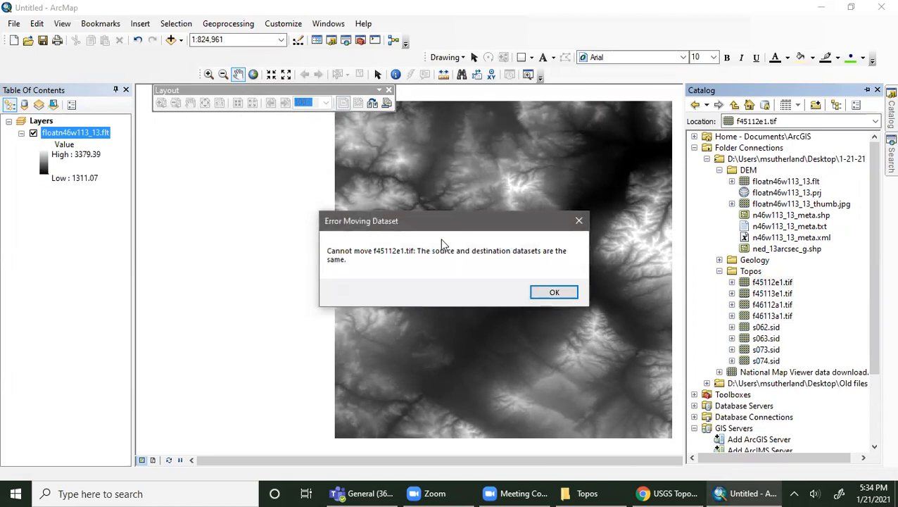
{"action": "left_click", "coordinate": [578, 221]}
Add all eight topographic rasters, the four TIF and four SID files, from the 1-21-21 Topos folder to the map.
{"action": "left_click", "coordinate": [172, 40]}
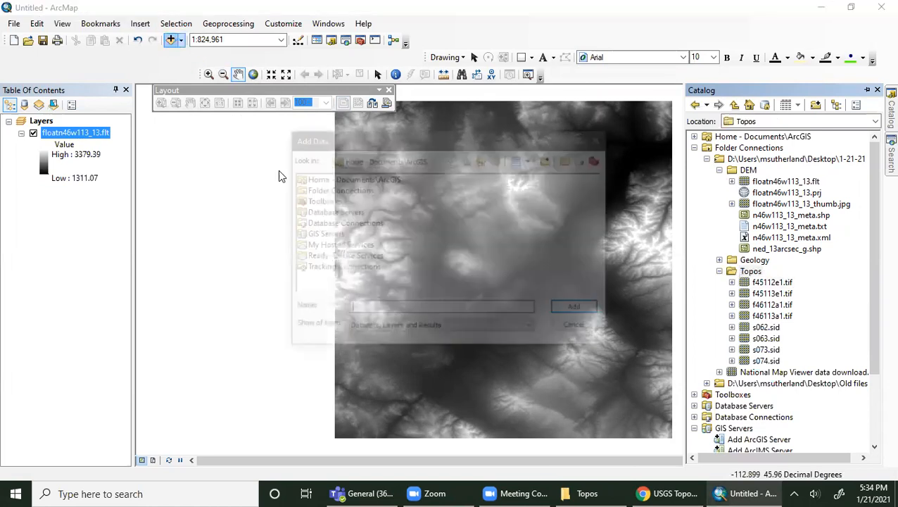
{"action": "double_click", "coordinate": [350, 193]}
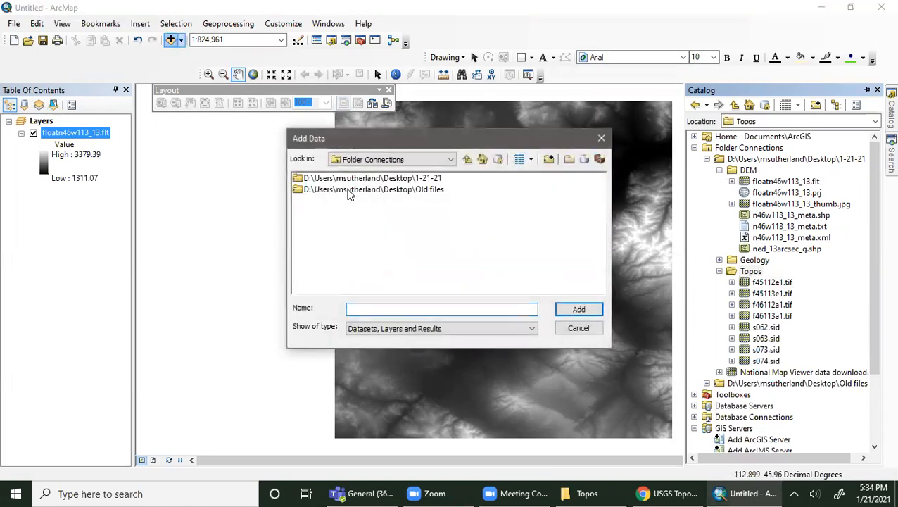
{"action": "double_click", "coordinate": [384, 180]}
{"action": "double_click", "coordinate": [313, 199]}
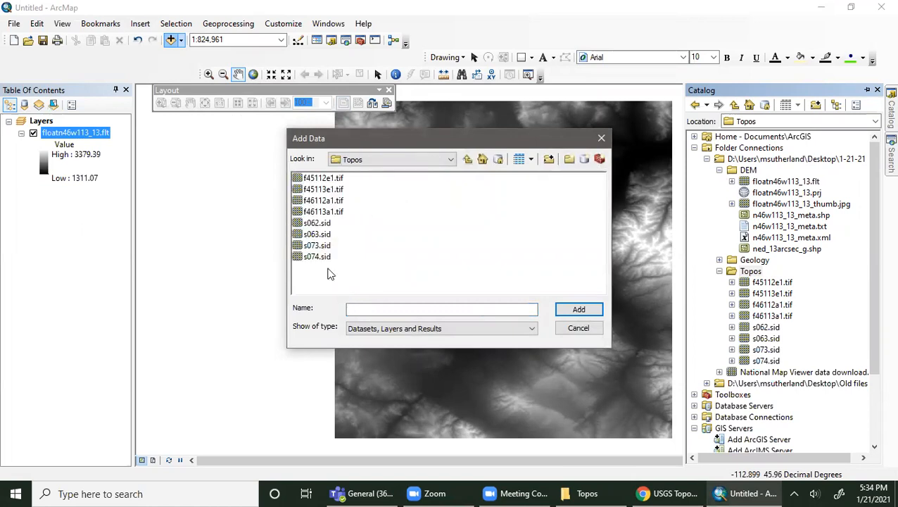
{"action": "left_click_drag", "start_coordinate": [350, 271], "coordinate": [314, 173]}
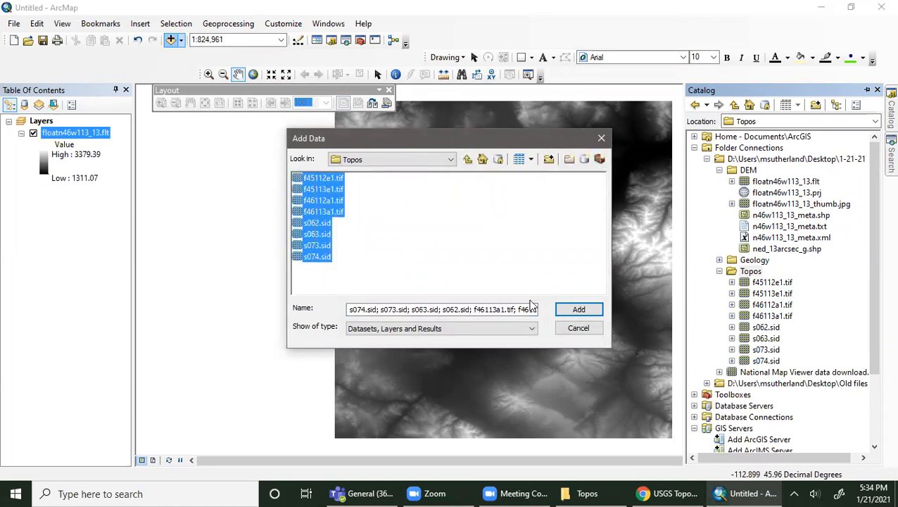
{"action": "left_click", "coordinate": [578, 310]}
{"action": "left_click", "coordinate": [541, 306]}
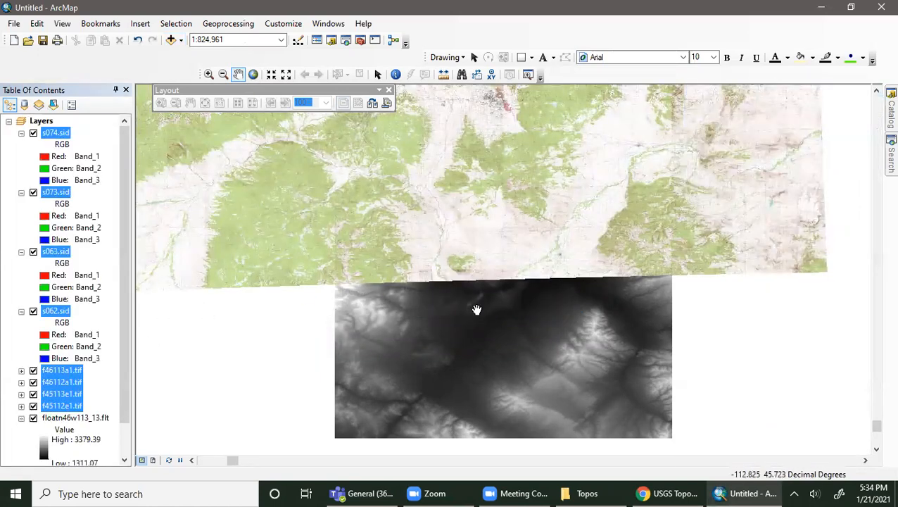
Zoom out to examine how the topographic maps line up with the DEM, and show the map's full extent.
{"action": "left_click", "coordinate": [109, 373]}
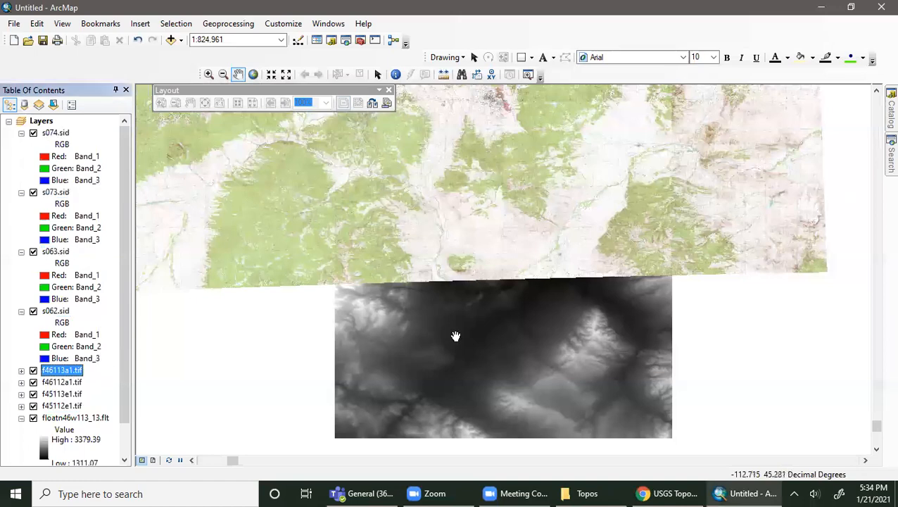
{"action": "scroll", "coordinate": [449, 336], "scroll_direction": "up", "scroll_amount": 2}
{"action": "scroll", "coordinate": [450, 336], "scroll_direction": "up", "scroll_amount": 2}
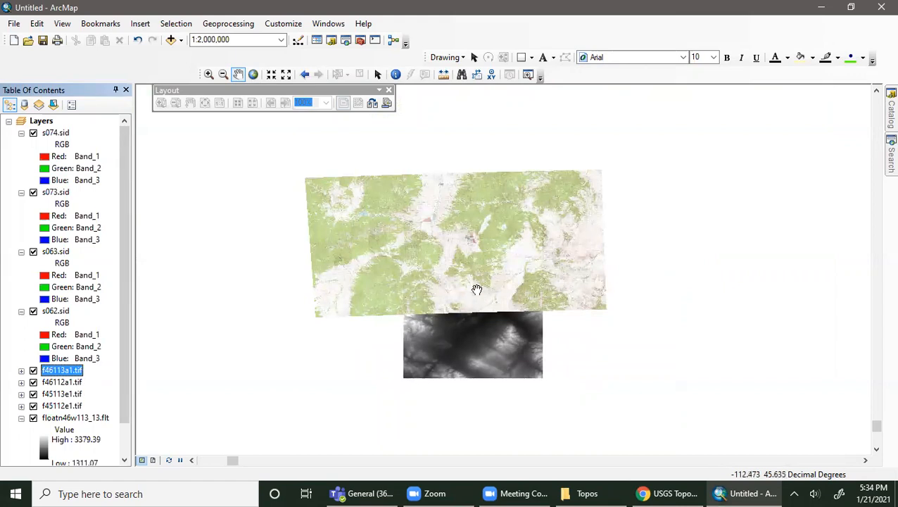
{"action": "right_click", "coordinate": [76, 374]}
{"action": "left_click", "coordinate": [91, 395]}
{"action": "left_click", "coordinate": [69, 374]}
{"action": "left_click_drag", "start_coordinate": [80, 143], "coordinate": [63, 375]}
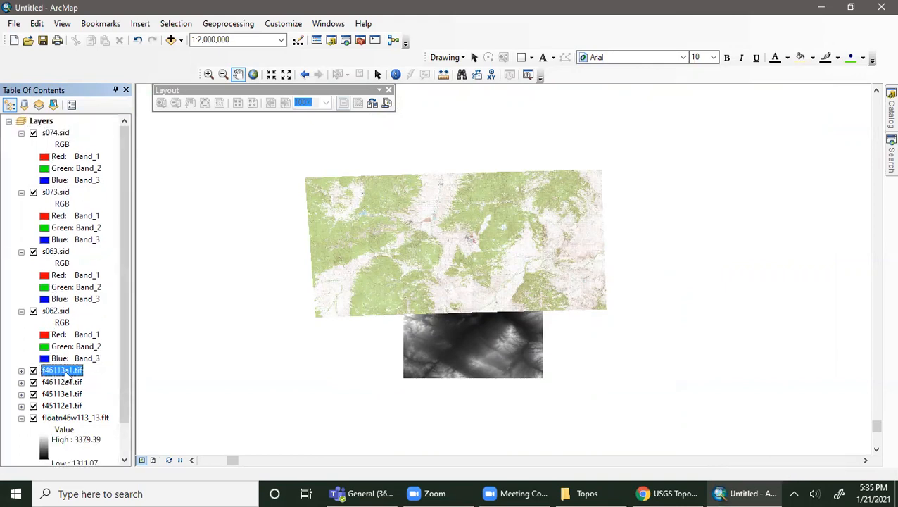
{"action": "right_click", "coordinate": [67, 371]}
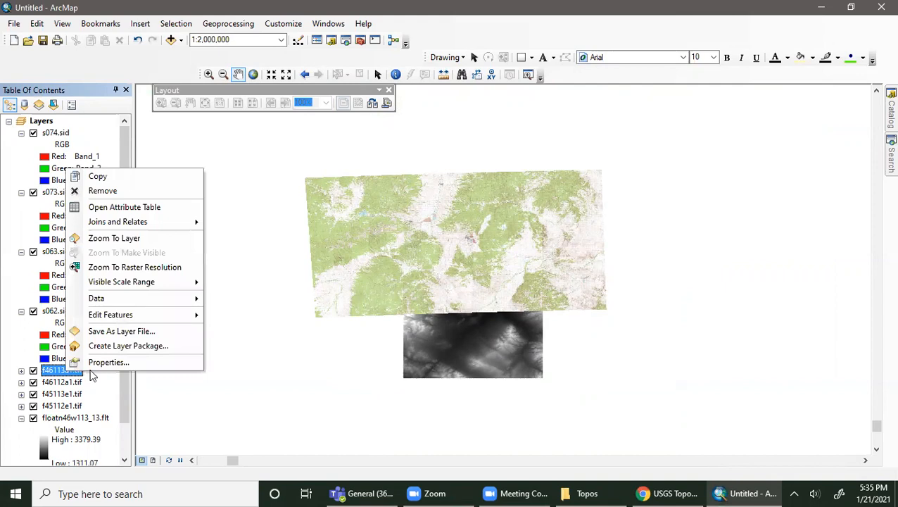
{"action": "left_click", "coordinate": [252, 75]}
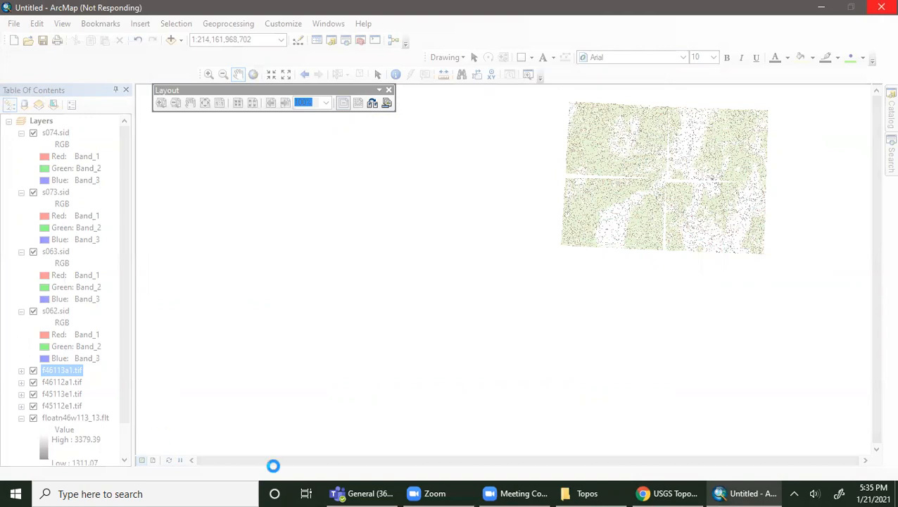
Switch to Chrome and read the coordinate information for the individual TIFF files of the 1:24,000 scale topographic maps.
{"action": "mouse_move", "coordinate": [664, 490]}
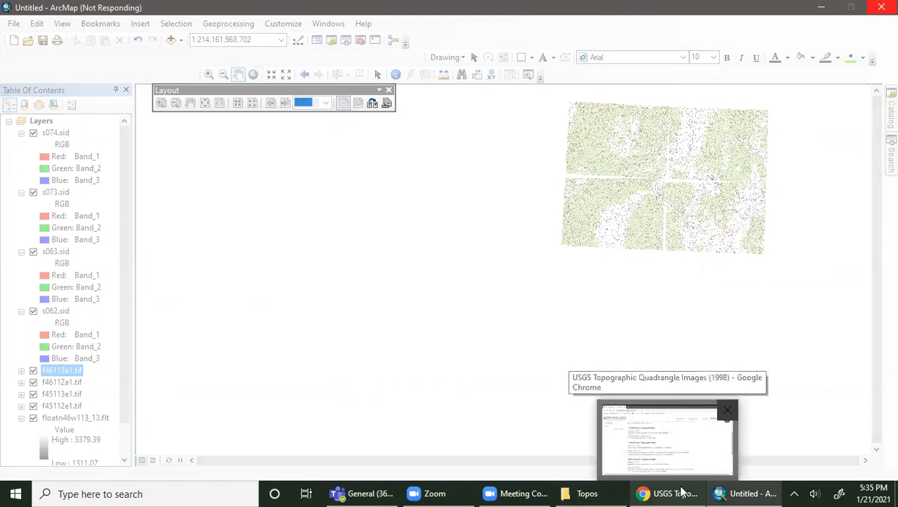
{"action": "left_click", "coordinate": [680, 491]}
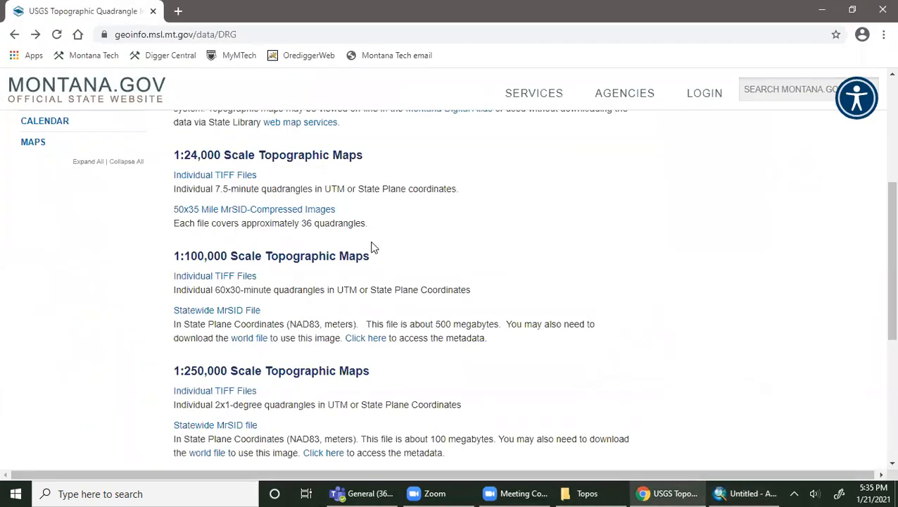
{"action": "left_click", "coordinate": [237, 178]}
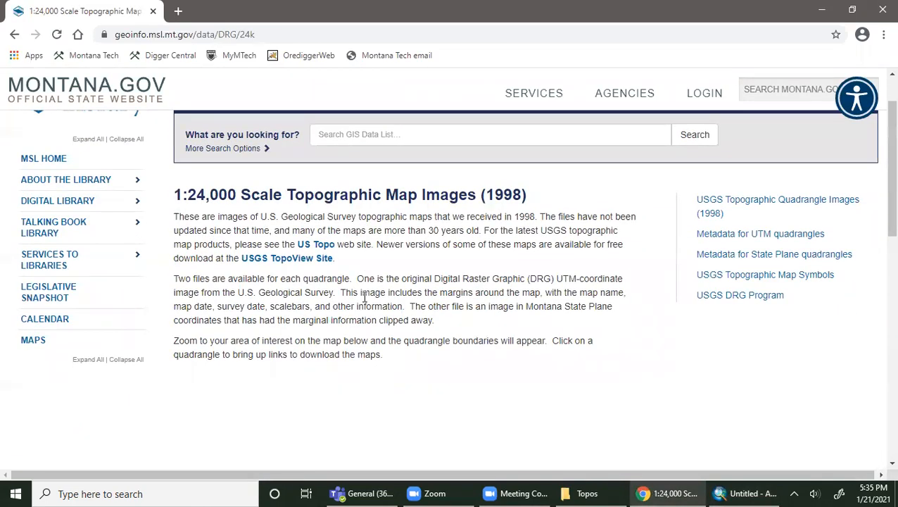
{"action": "scroll", "coordinate": [365, 296], "scroll_direction": "up", "scroll_amount": 1}
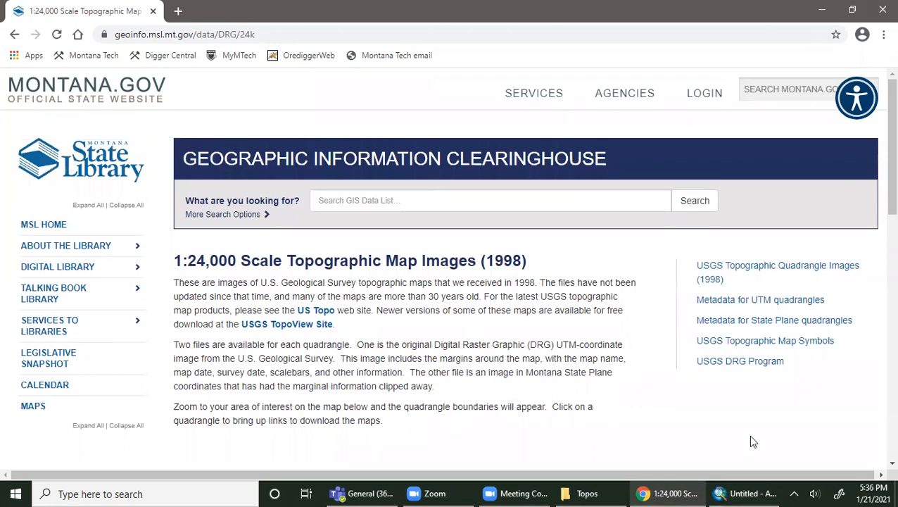
Check on ArcMap, and return in Chrome to the overview page of the USGS topographic quadrangle images.
{"action": "left_click", "coordinate": [679, 494]}
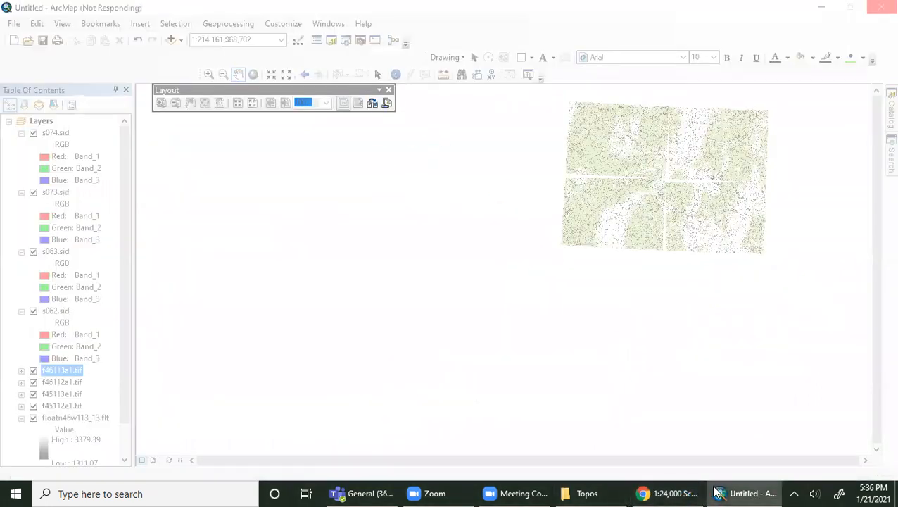
{"action": "left_click", "coordinate": [688, 493]}
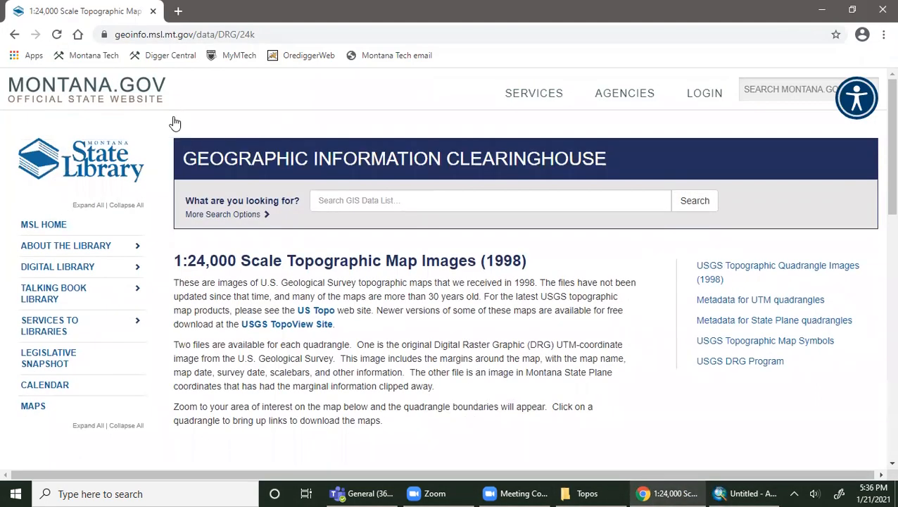
{"action": "left_click", "coordinate": [14, 34]}
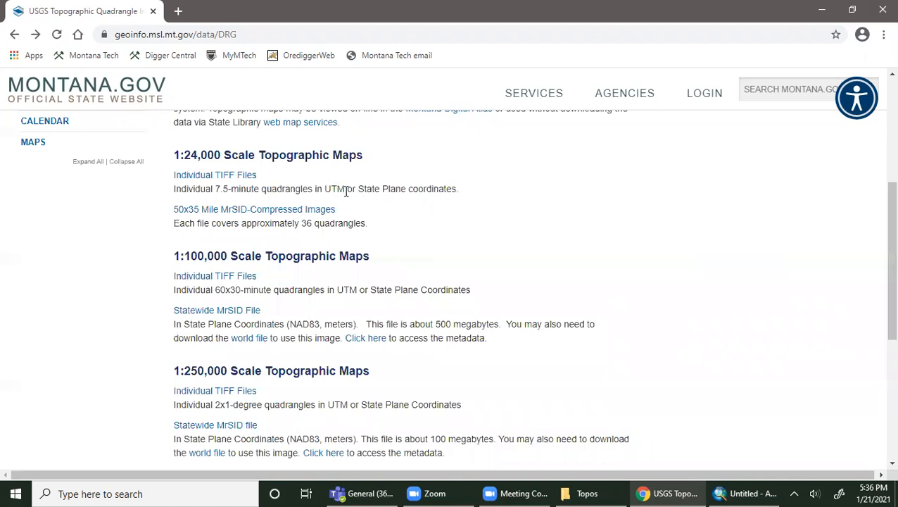
Read which coordinate systems the 1:24,000 scale individual TIFF files are offered in, and return to ArcMap.
{"action": "left_click_drag", "start_coordinate": [327, 188], "coordinate": [418, 192]}
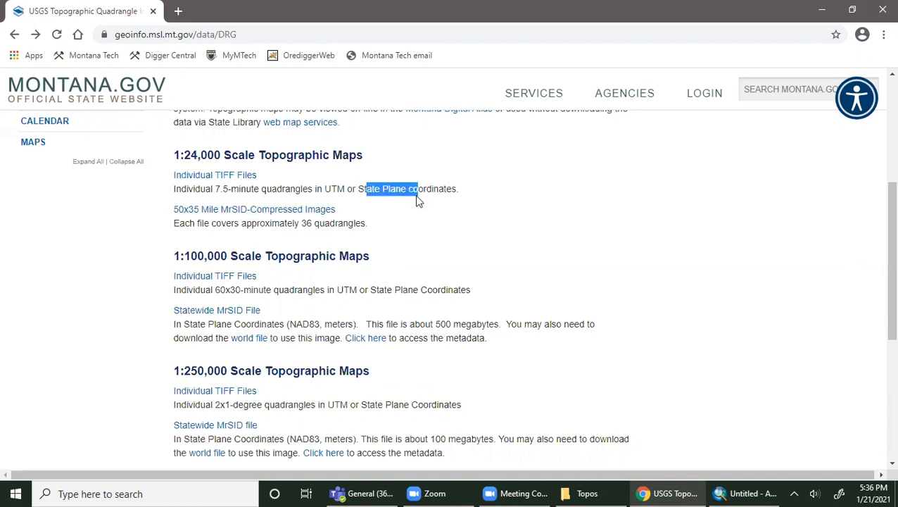
{"action": "left_click", "coordinate": [561, 227]}
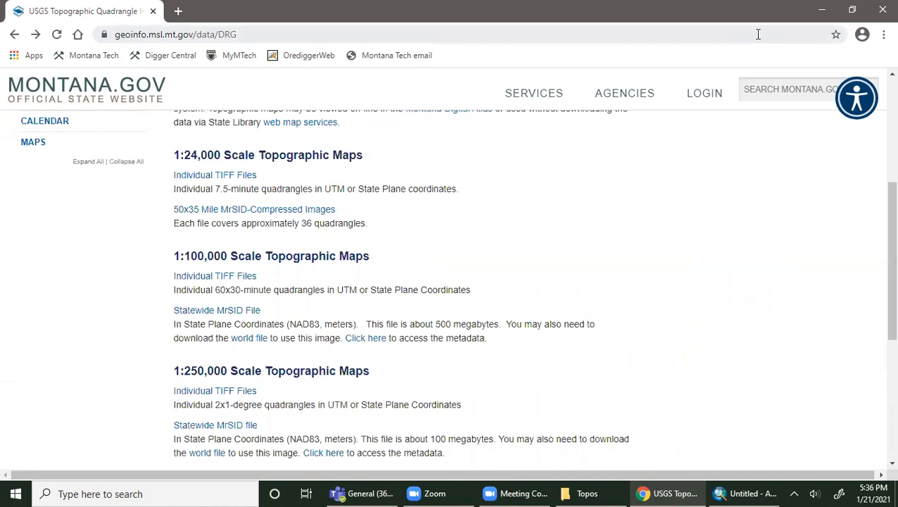
{"action": "left_click", "coordinate": [822, 10]}
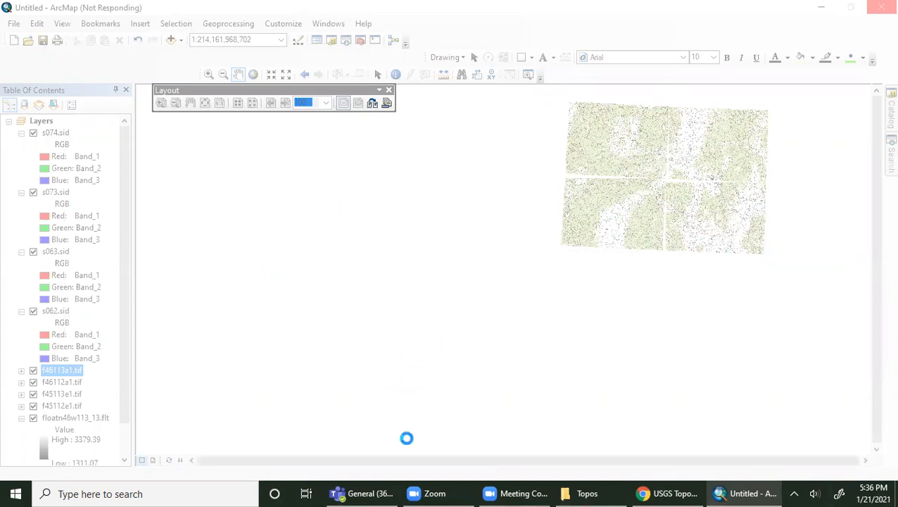
Close the Microsoft Teams window and the Topos folder window while ArcMap is busy.
{"action": "right_click", "coordinate": [363, 493]}
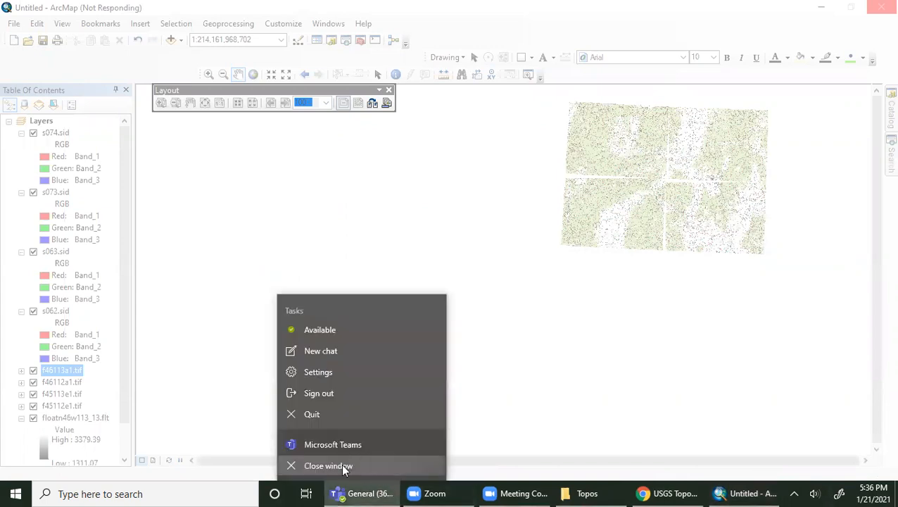
{"action": "left_click", "coordinate": [345, 467]}
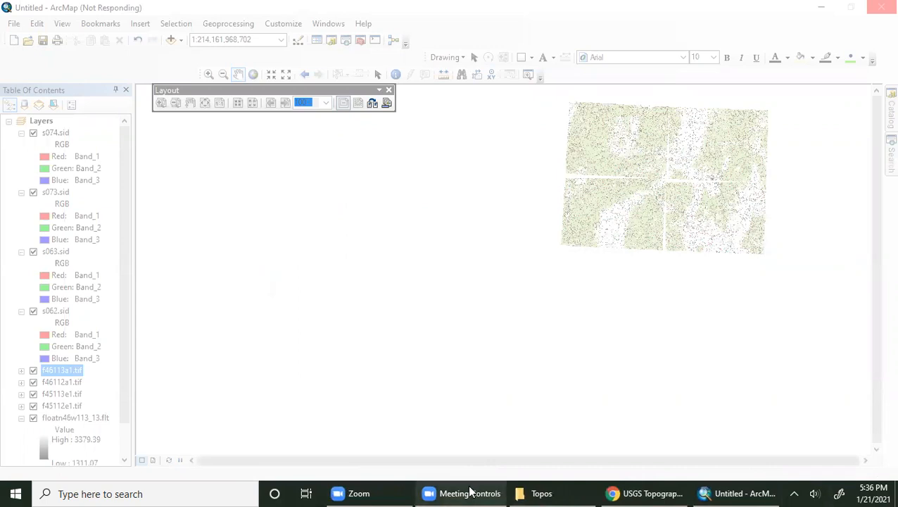
{"action": "left_click", "coordinate": [519, 493]}
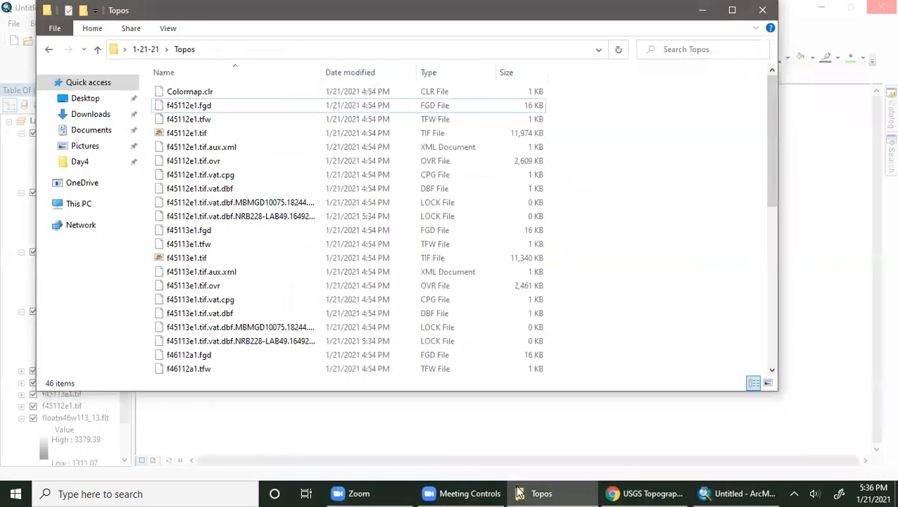
{"action": "left_click", "coordinate": [762, 9]}
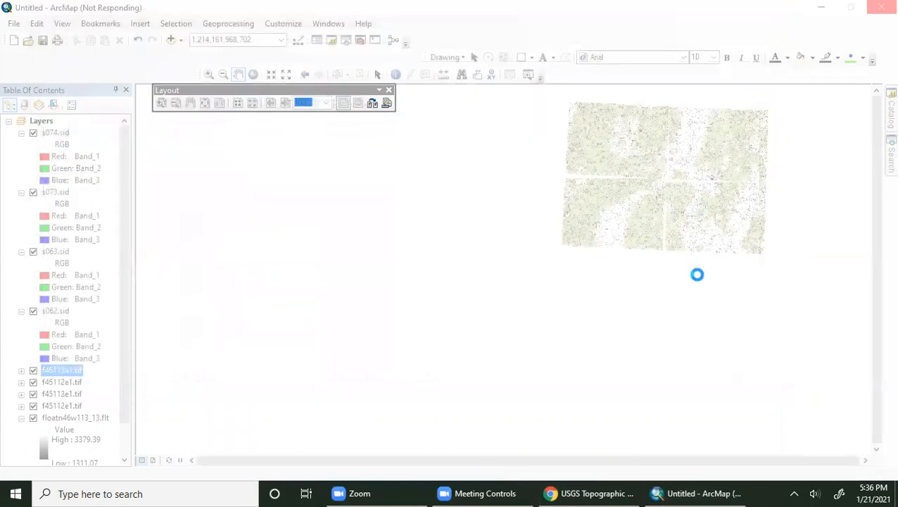
Start a second ArcMap session with an empty map, dismissing its getting-started dialog.
{"action": "left_click", "coordinate": [610, 493]}
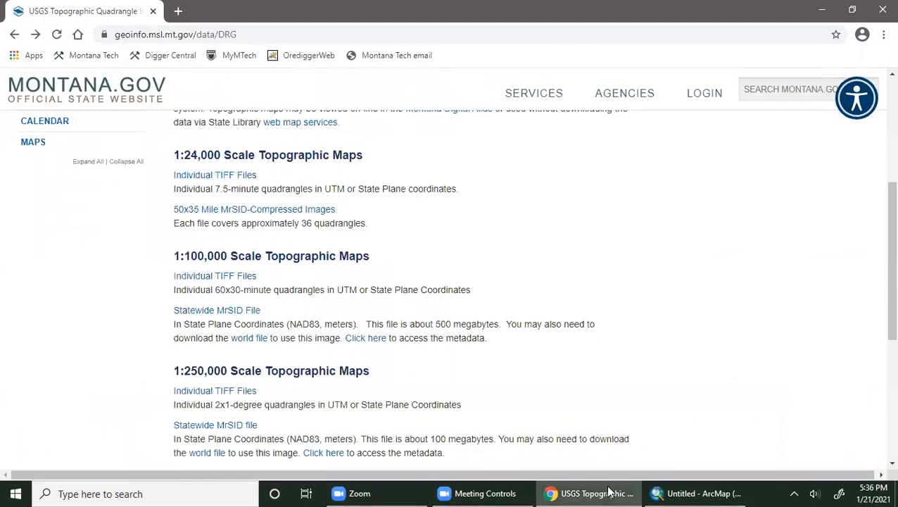
{"action": "left_click", "coordinate": [610, 491]}
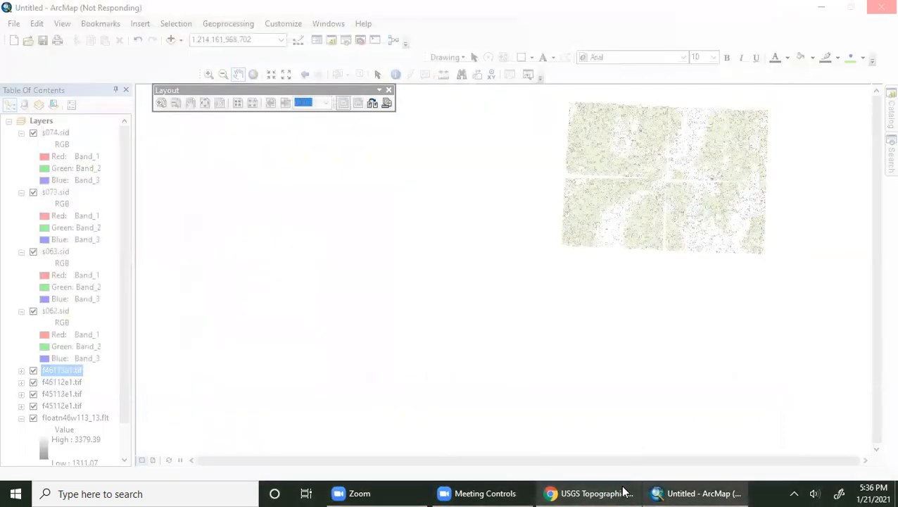
{"action": "left_click", "coordinate": [662, 492]}
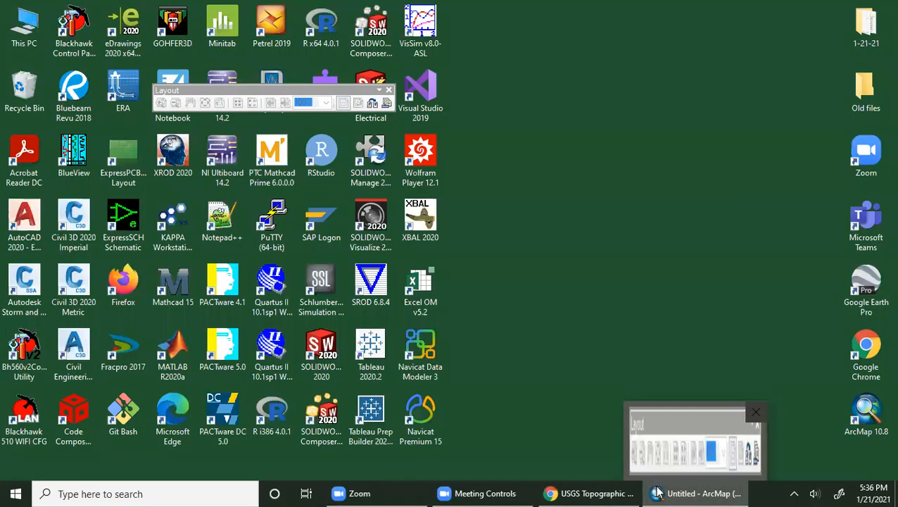
{"action": "double_click", "coordinate": [866, 414]}
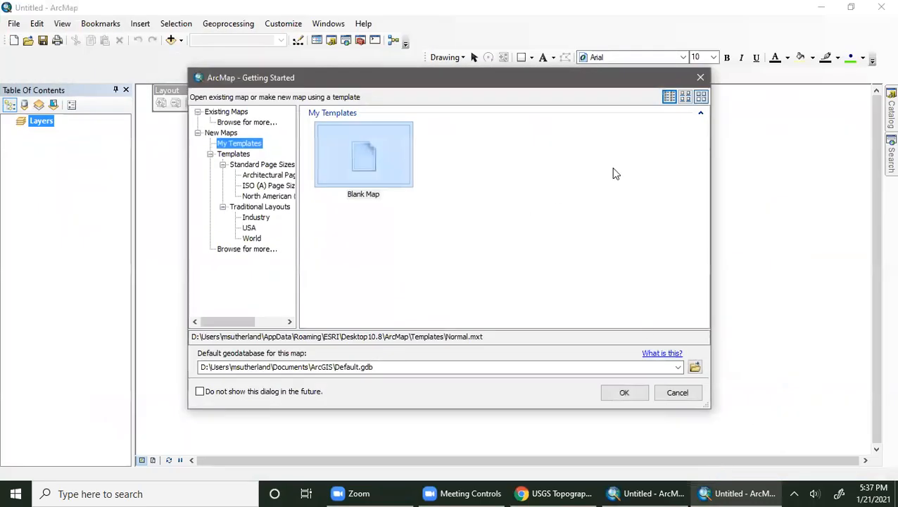
{"action": "left_click", "coordinate": [700, 78]}
Expand the Topos folder under the 1-21-21 folder connection and check the extent and spatial reference of f45112e1.tif.
{"action": "mouse_move", "coordinate": [890, 105]}
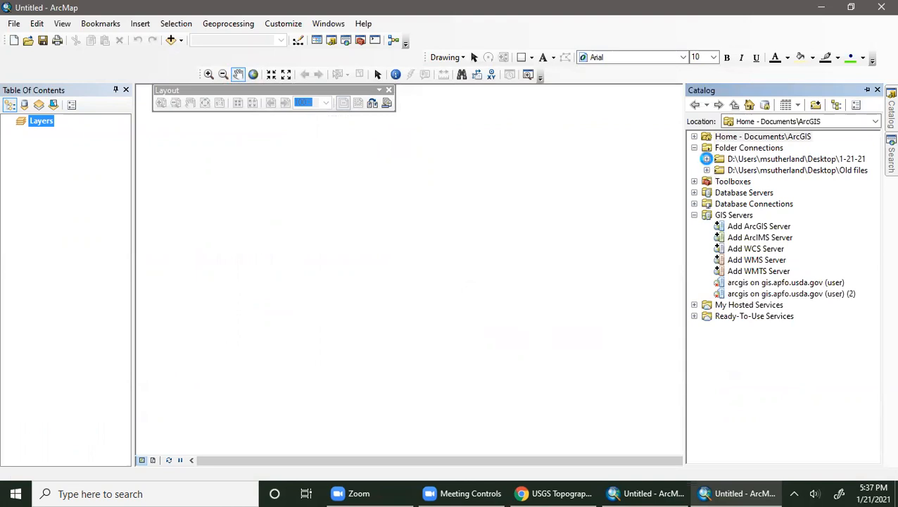
{"action": "left_click", "coordinate": [706, 159]}
{"action": "left_click", "coordinate": [720, 193]}
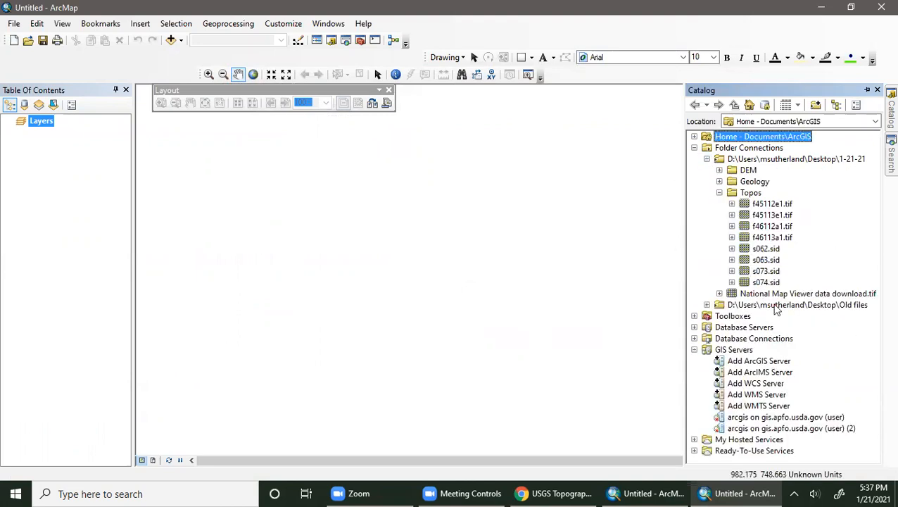
{"action": "right_click", "coordinate": [766, 204]}
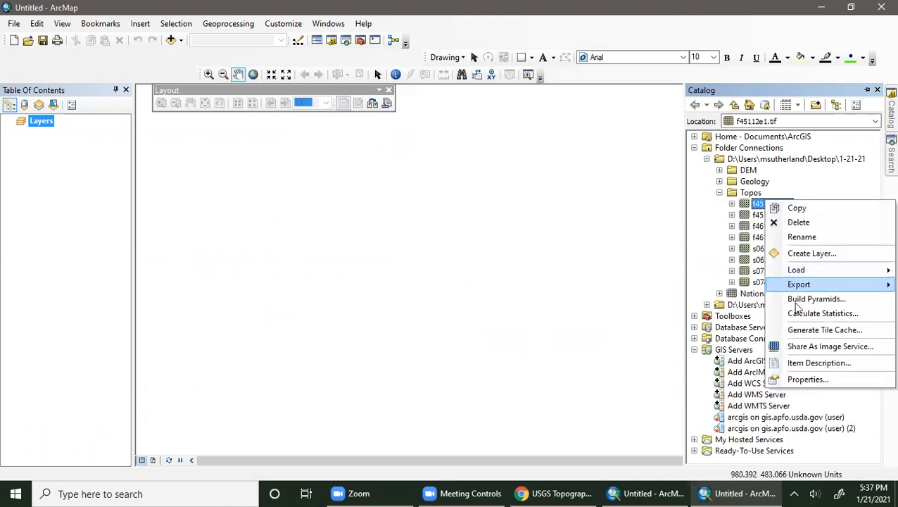
{"action": "left_click", "coordinate": [809, 378]}
{"action": "scroll", "coordinate": [497, 279], "scroll_direction": "down", "scroll_amount": 3}
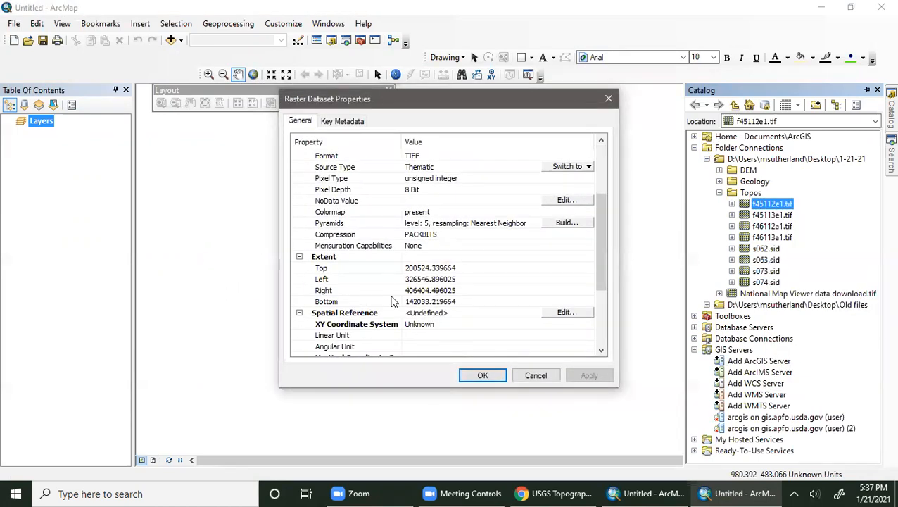
{"action": "left_click", "coordinate": [525, 374]}
{"action": "left_click", "coordinate": [842, 204]}
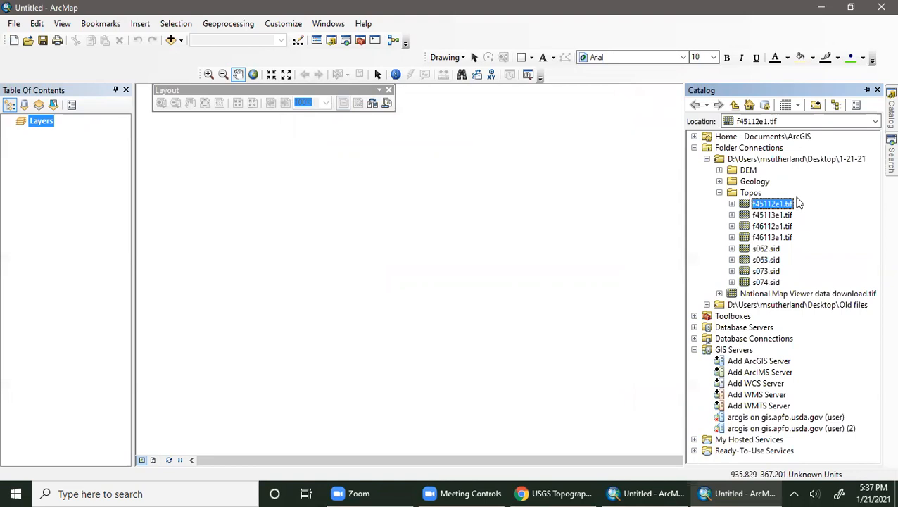
Re-examine the raster information, extent values and XY coordinate system in the dataset properties of f45112e1.tif.
{"action": "right_click", "coordinate": [766, 204]}
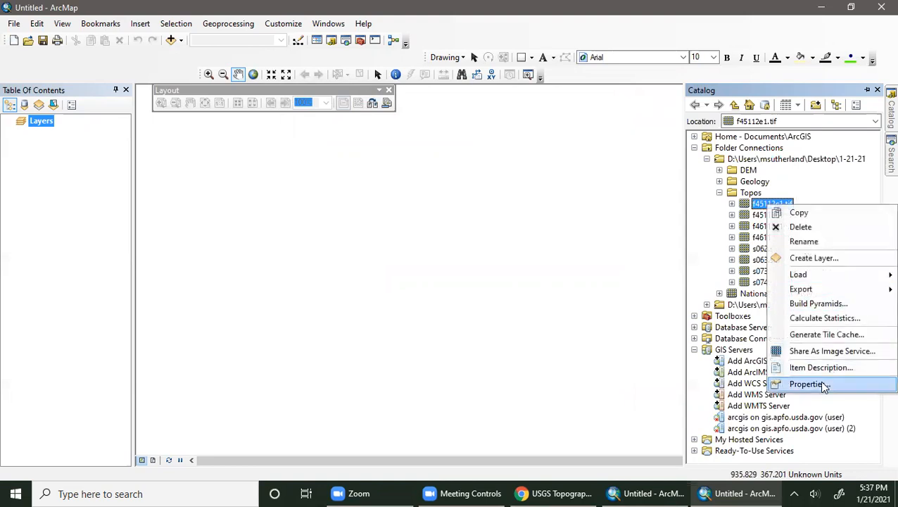
{"action": "left_click", "coordinate": [809, 383]}
{"action": "scroll", "coordinate": [464, 319], "scroll_direction": "down", "scroll_amount": 4}
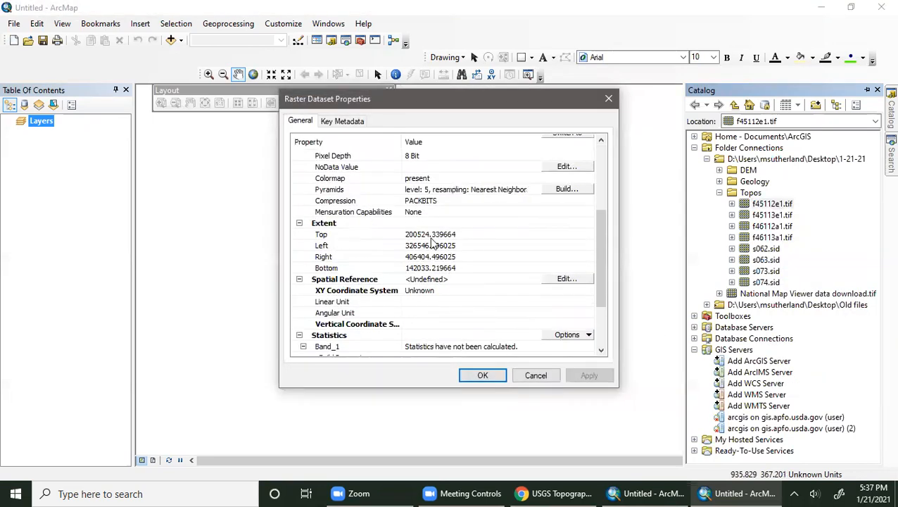
{"action": "left_click", "coordinate": [536, 376]}
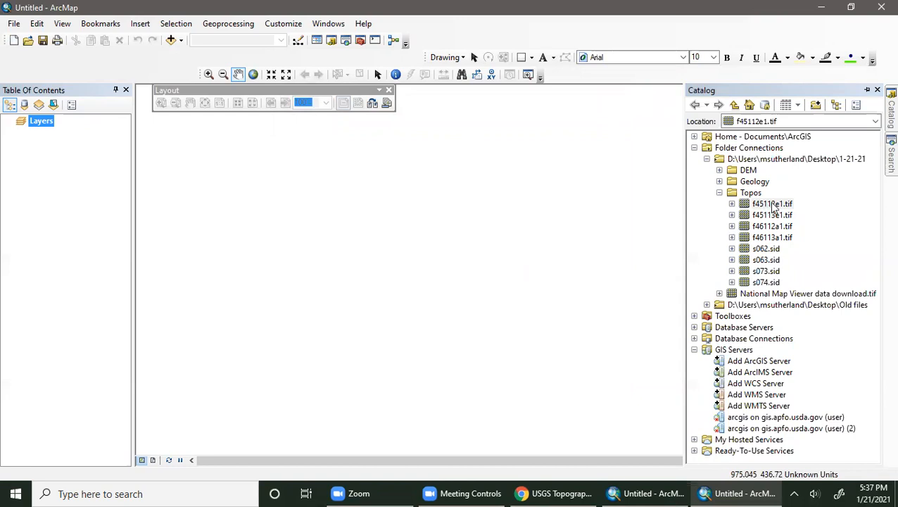
{"action": "right_click", "coordinate": [775, 205]}
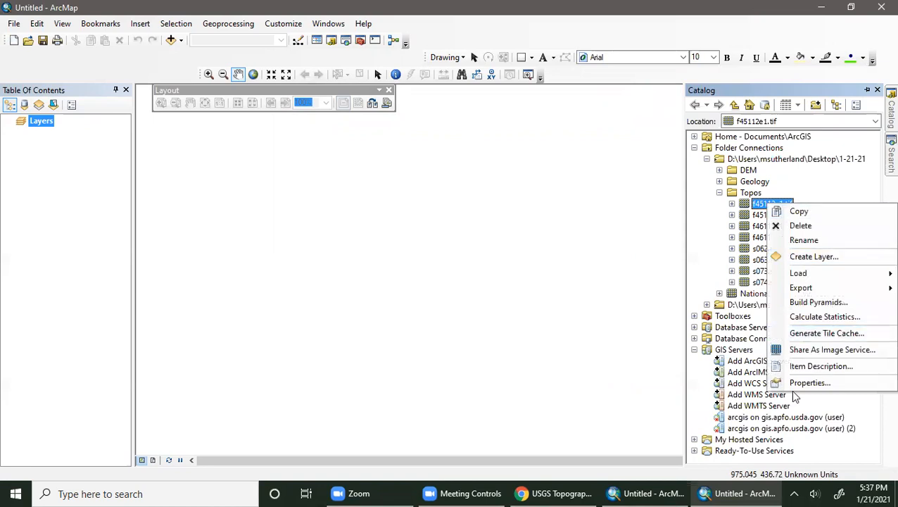
{"action": "left_click", "coordinate": [795, 386]}
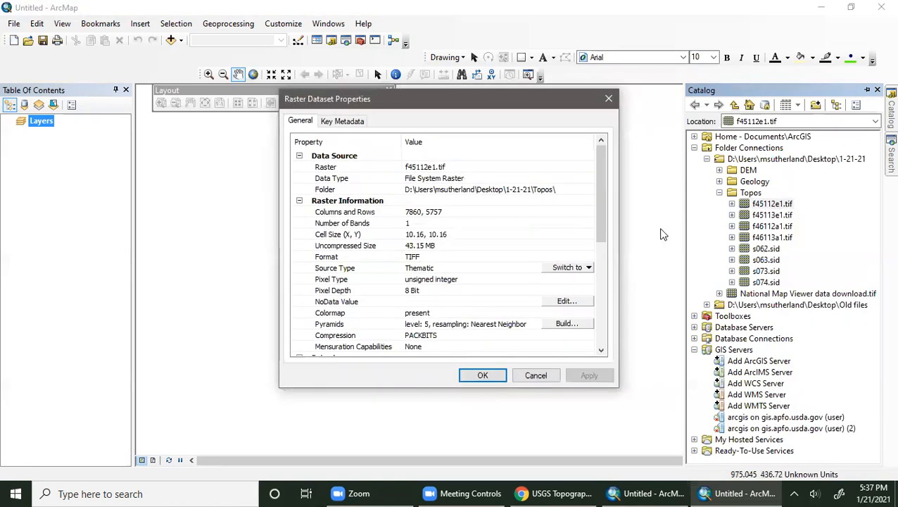
{"action": "left_click_drag", "start_coordinate": [606, 221], "coordinate": [604, 289]}
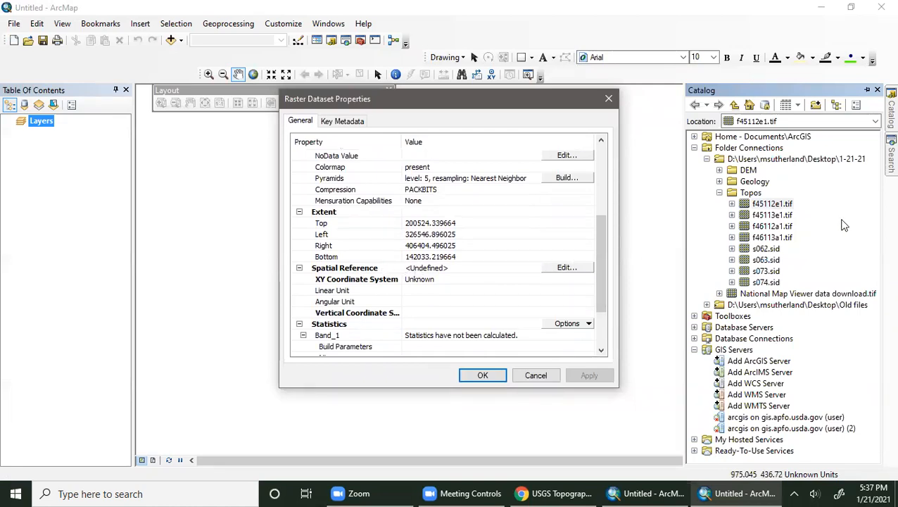
{"action": "left_click", "coordinate": [552, 377]}
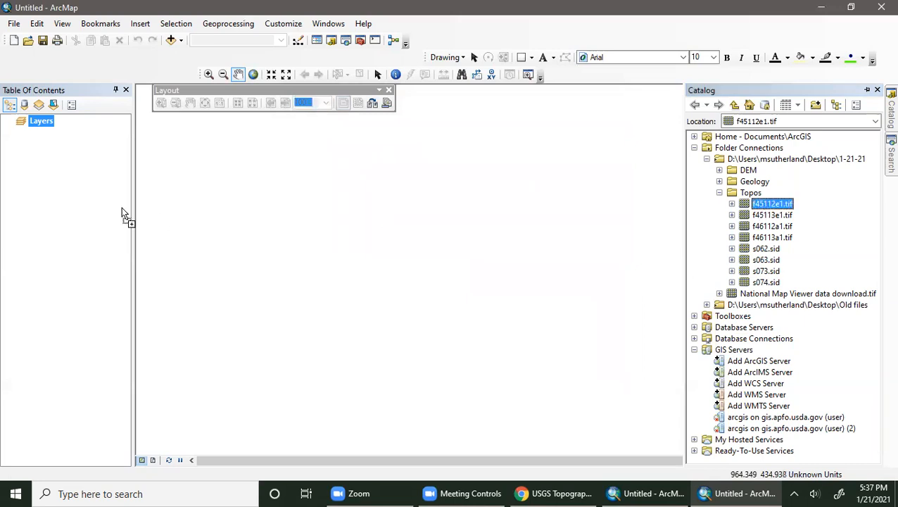
Add f45112e1.tif to the empty map and set the data frame's coordinate system to WGS 1984.
{"action": "left_click_drag", "start_coordinate": [78, 211], "coordinate": [55, 129]}
{"action": "left_click", "coordinate": [539, 308]}
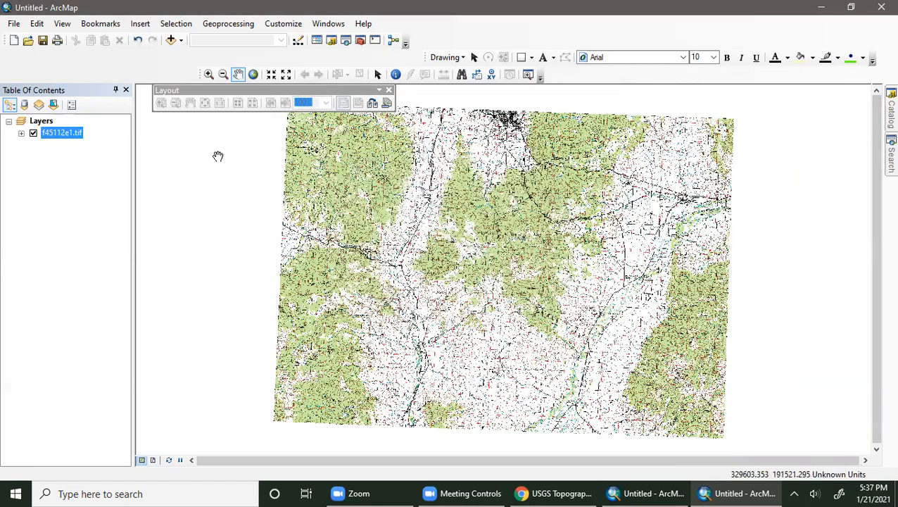
{"action": "right_click", "coordinate": [42, 121]}
{"action": "left_click", "coordinate": [90, 406]}
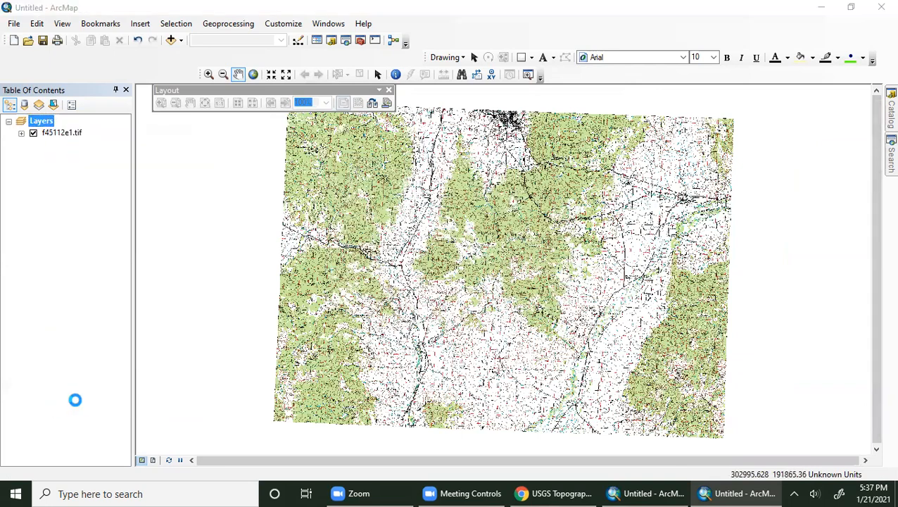
{"action": "left_click", "coordinate": [363, 136]}
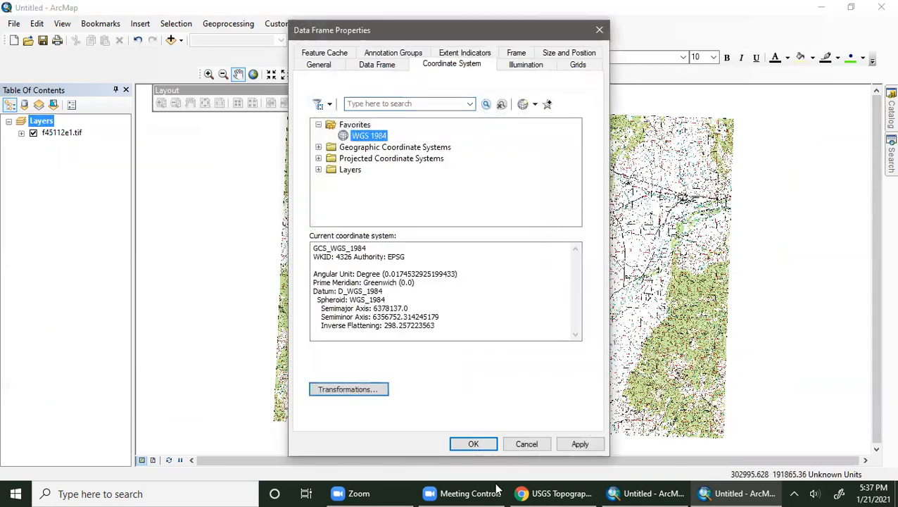
{"action": "left_click", "coordinate": [473, 444]}
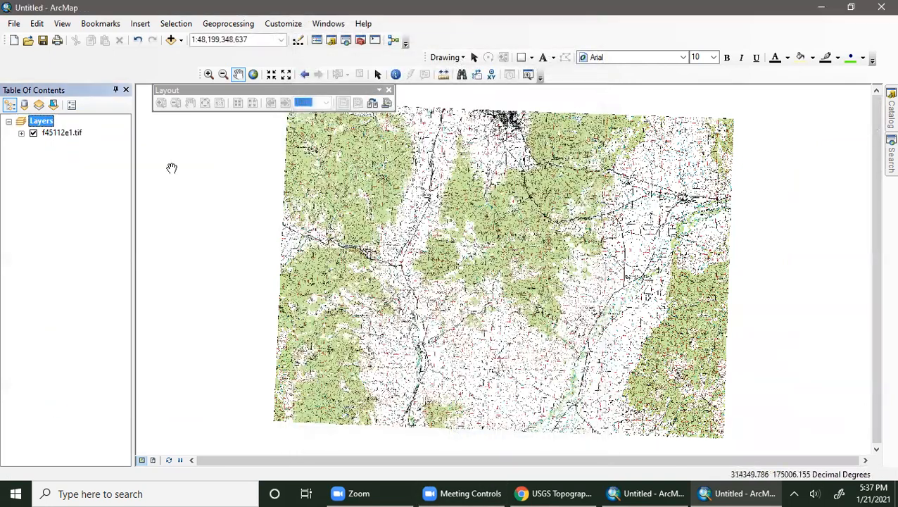
Open the spatial reference of f45112e1.tif for editing from its raster dataset properties.
{"action": "left_click", "coordinate": [890, 111]}
{"action": "right_click", "coordinate": [769, 205]}
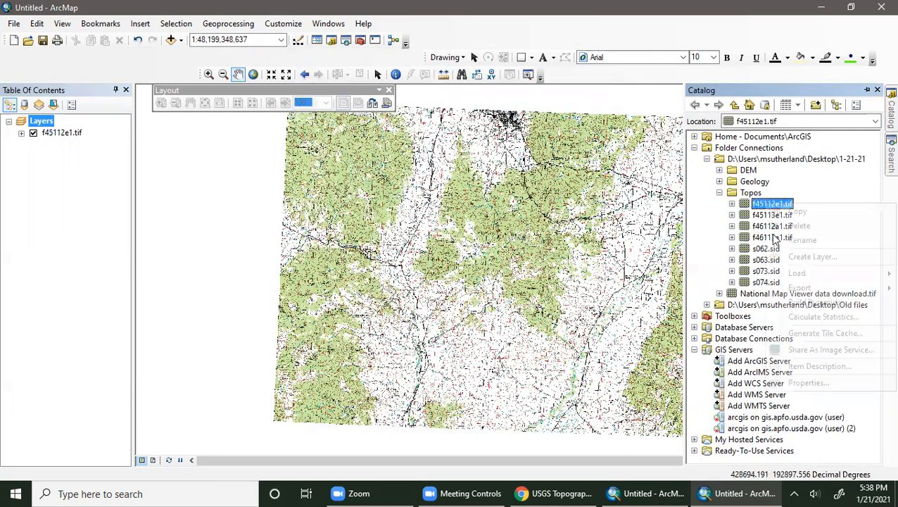
{"action": "left_click", "coordinate": [810, 388]}
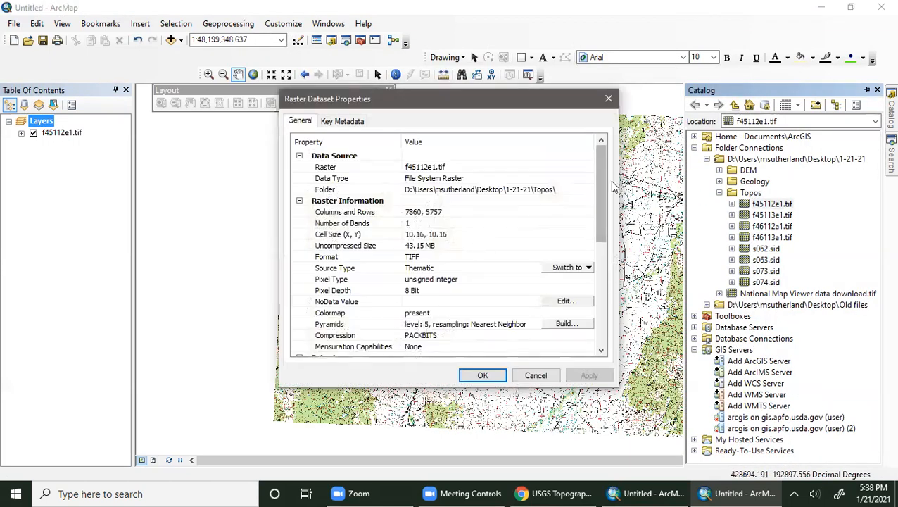
{"action": "scroll", "coordinate": [448, 268], "scroll_direction": "down", "scroll_amount": 5}
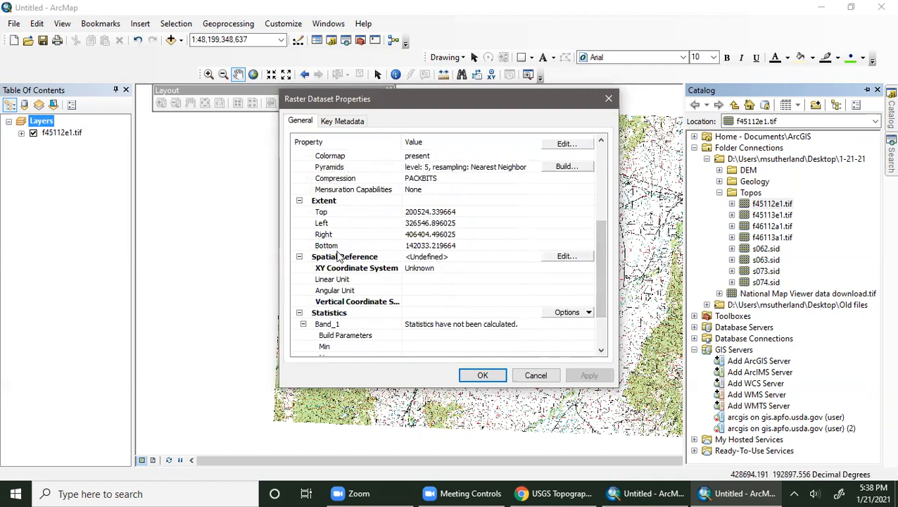
{"action": "left_click", "coordinate": [567, 256]}
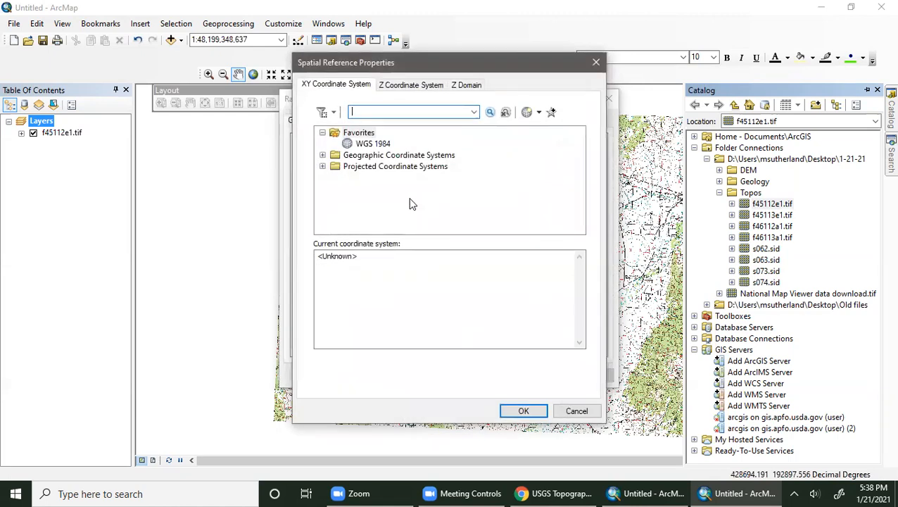
Browse the projected coordinate systems to the State Plane group and expand NAD 1983 (Meters).
{"action": "left_click", "coordinate": [323, 166]}
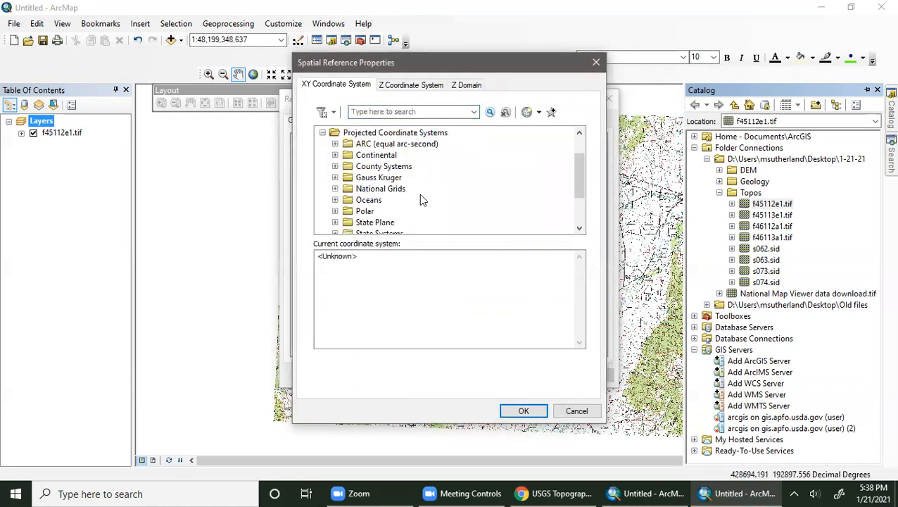
{"action": "scroll", "coordinate": [422, 197], "scroll_direction": "down", "scroll_amount": 1}
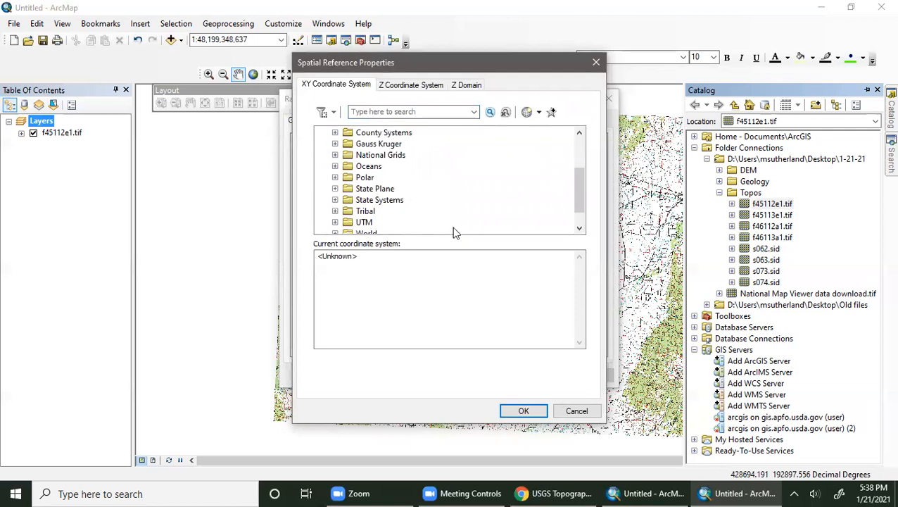
{"action": "left_click", "coordinate": [362, 189]}
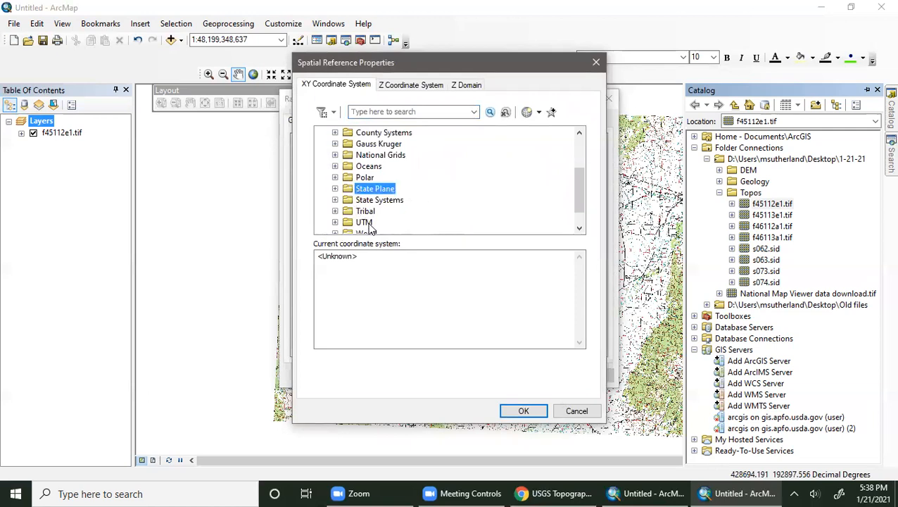
{"action": "left_click", "coordinate": [368, 223]}
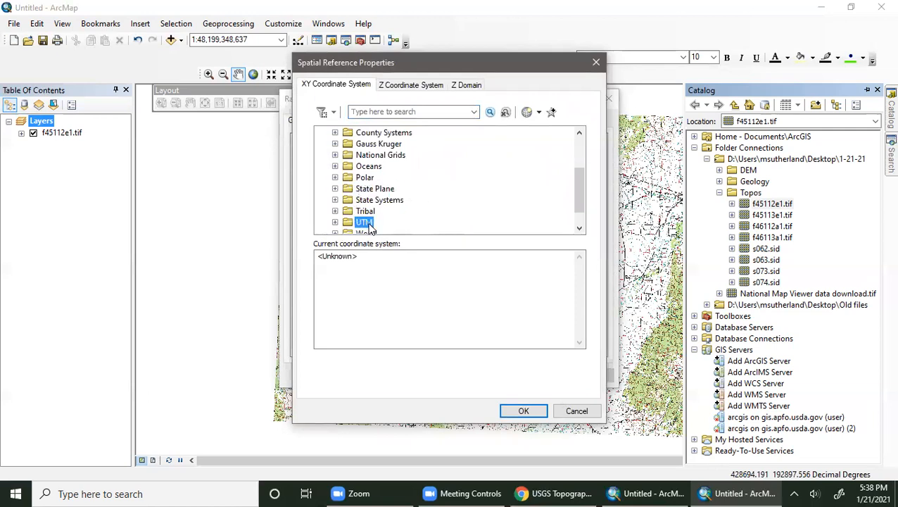
{"action": "left_click", "coordinate": [335, 189]}
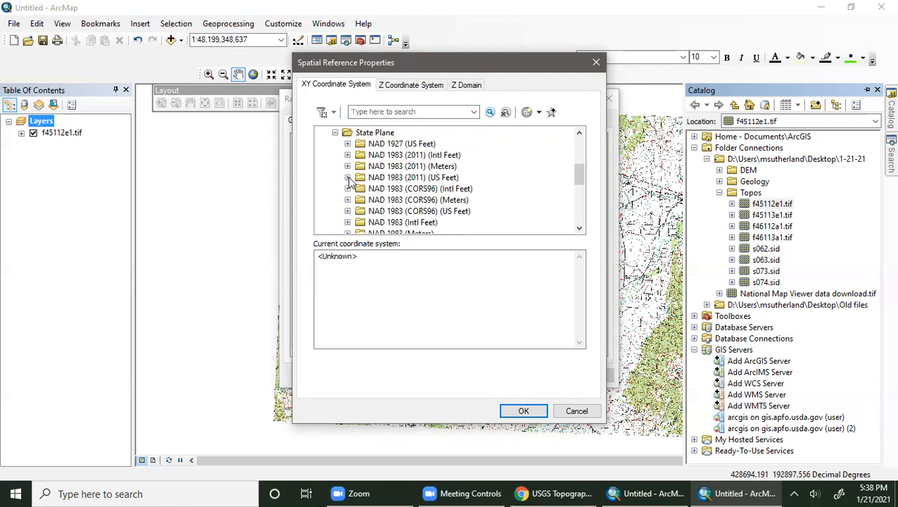
{"action": "scroll", "coordinate": [350, 181], "scroll_direction": "down", "scroll_amount": 1}
{"action": "scroll", "coordinate": [350, 182], "scroll_direction": "down", "scroll_amount": 1}
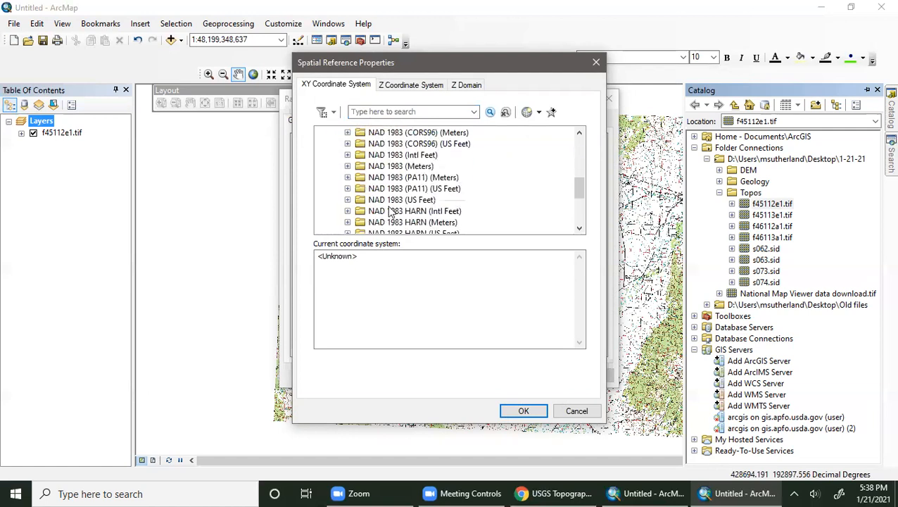
{"action": "scroll", "coordinate": [388, 175], "scroll_direction": "up", "scroll_amount": 3}
{"action": "scroll", "coordinate": [391, 183], "scroll_direction": "down", "scroll_amount": 2}
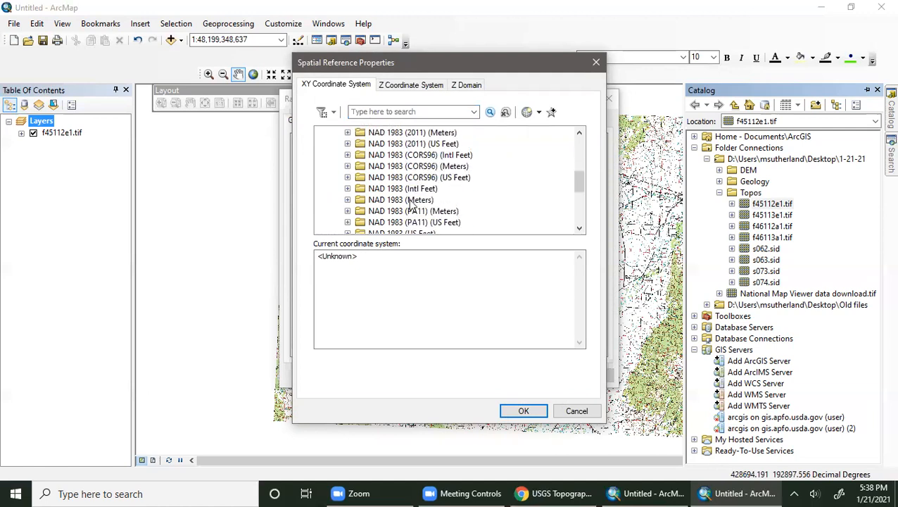
{"action": "left_click", "coordinate": [426, 201]}
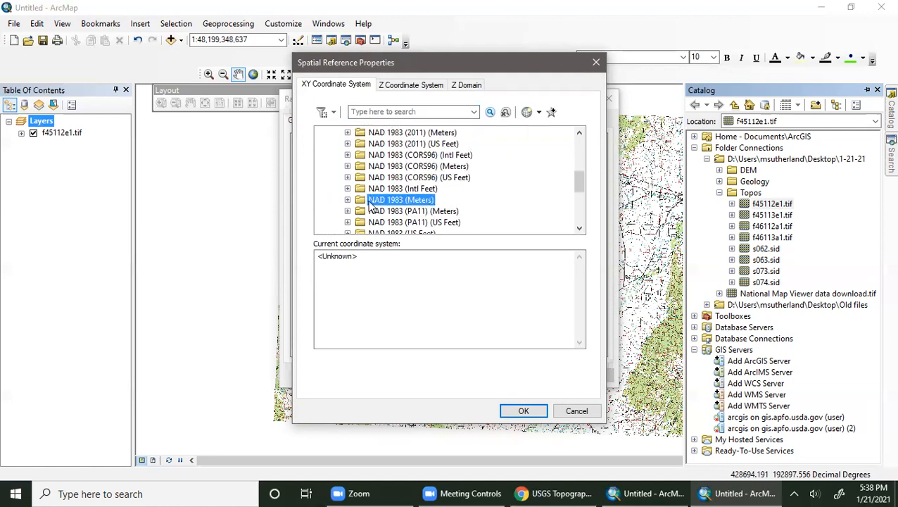
{"action": "scroll", "coordinate": [427, 222], "scroll_direction": "down", "scroll_amount": 1}
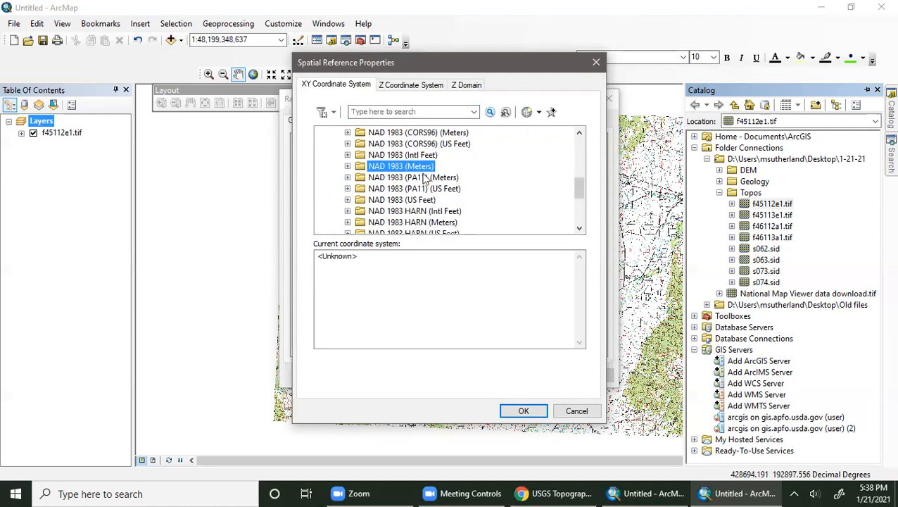
{"action": "left_click", "coordinate": [347, 167]}
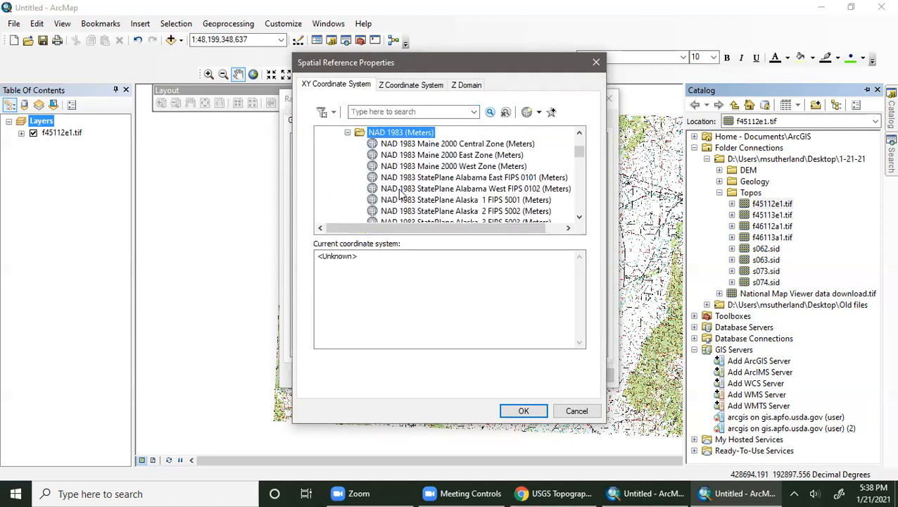
Assign NAD 1983 StatePlane Montana FIPS 2500 (Meters) to f45112e1.tif and apply the dataset properties.
{"action": "scroll", "coordinate": [399, 193], "scroll_direction": "down", "scroll_amount": 14}
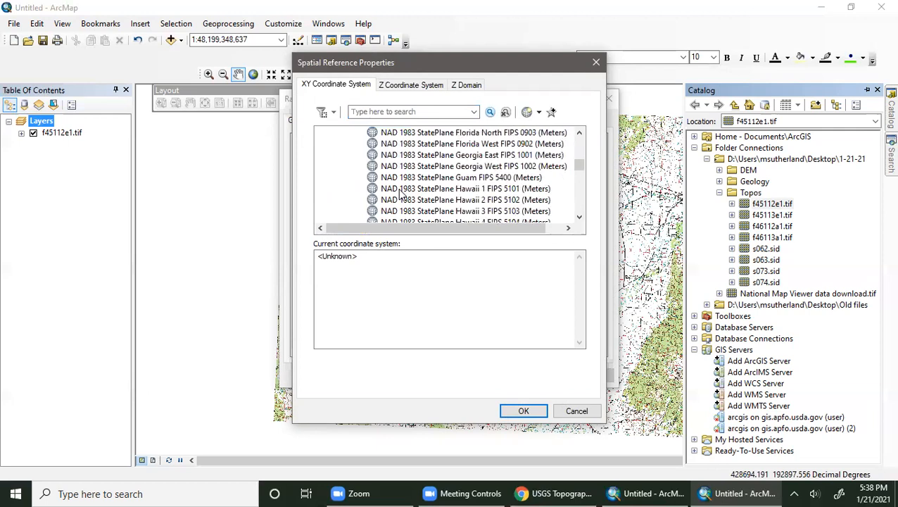
{"action": "scroll", "coordinate": [476, 199], "scroll_direction": "down", "scroll_amount": 8}
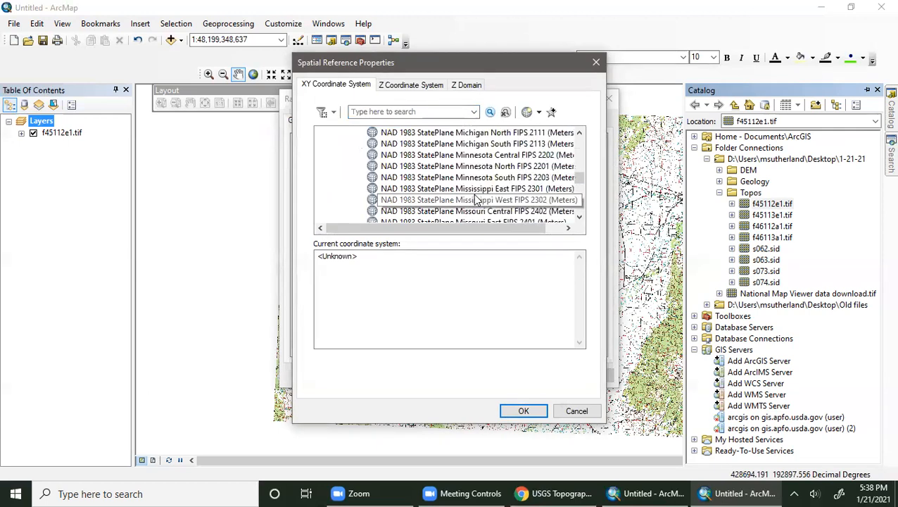
{"action": "scroll", "coordinate": [479, 203], "scroll_direction": "down", "scroll_amount": 2}
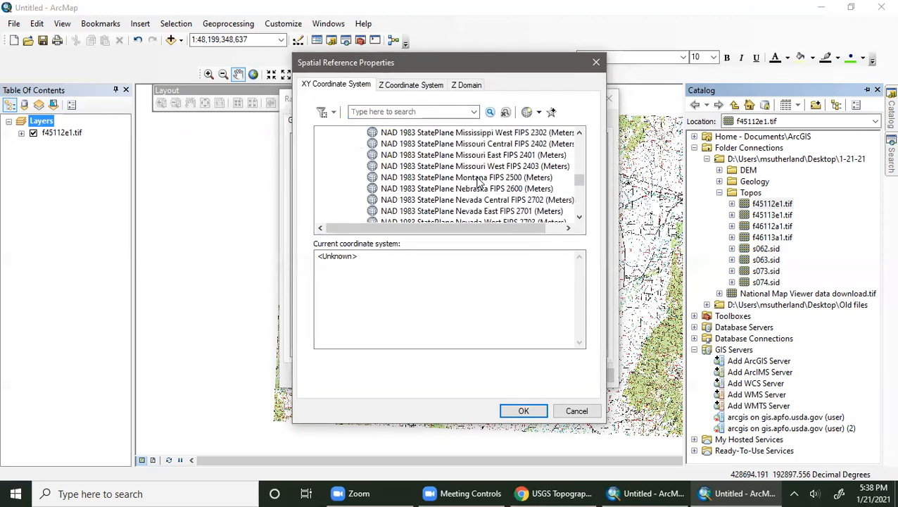
{"action": "left_click", "coordinate": [478, 178]}
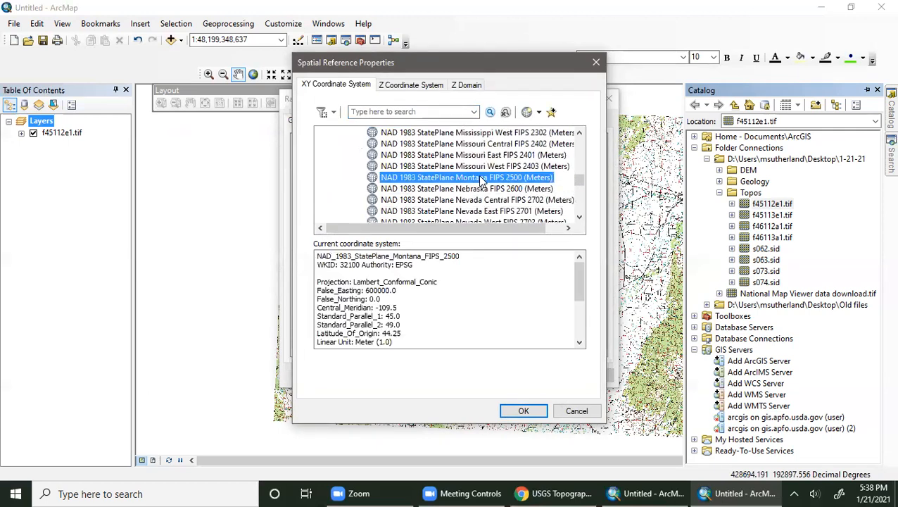
{"action": "left_click", "coordinate": [512, 412]}
{"action": "left_click", "coordinate": [585, 378]}
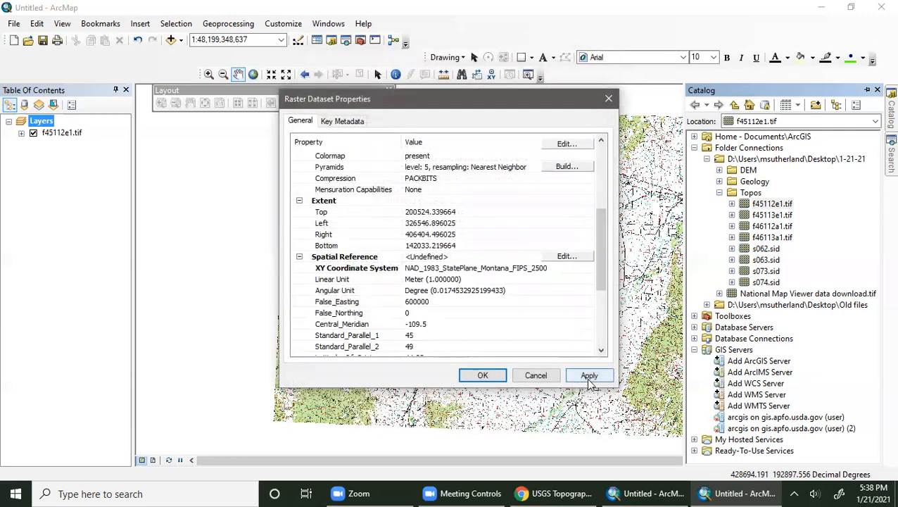
{"action": "left_click", "coordinate": [489, 377]}
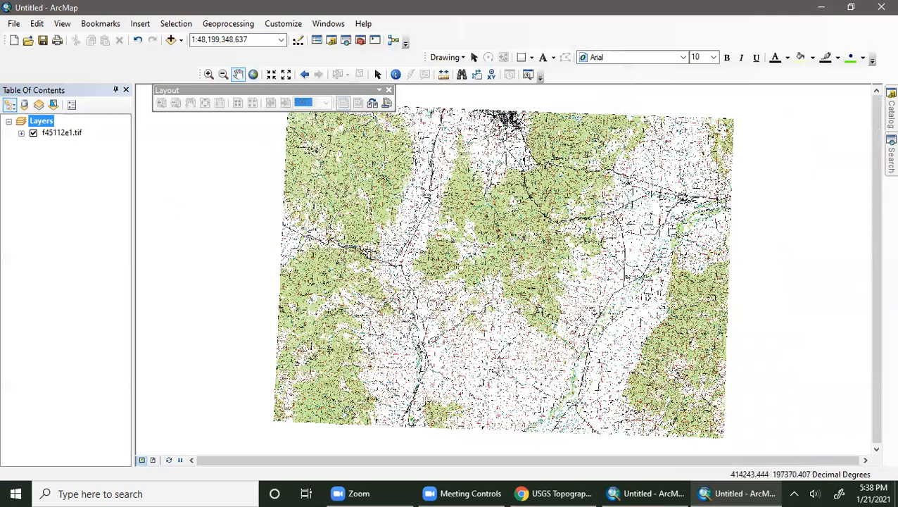
Add SilverBowCounty.shp to the map from Day4, Day2, MontanaCounties in the Old files folder connection.
{"action": "mouse_move", "coordinate": [888, 115]}
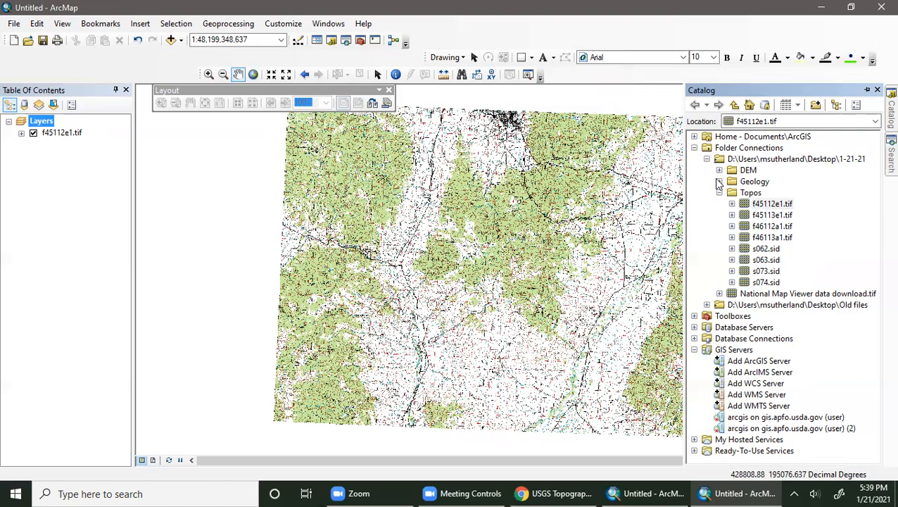
{"action": "left_click", "coordinate": [706, 306]}
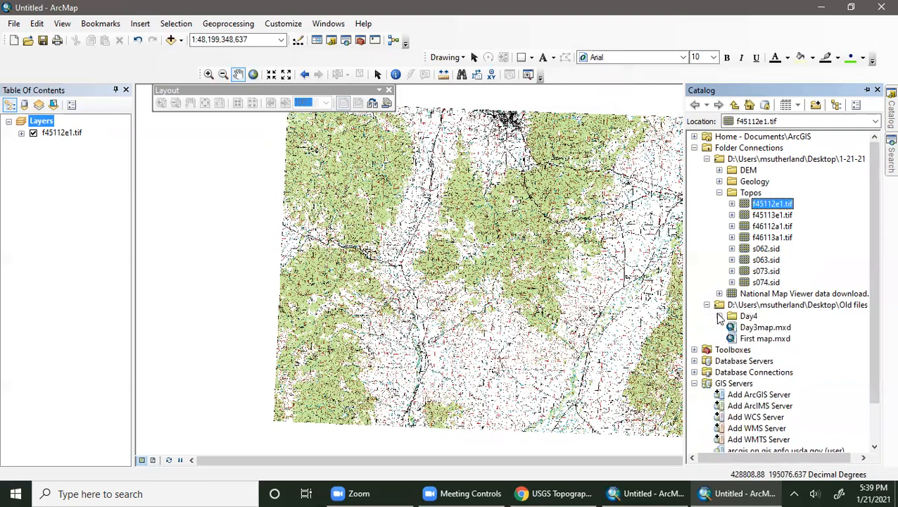
{"action": "left_click", "coordinate": [719, 316]}
{"action": "left_click", "coordinate": [733, 328]}
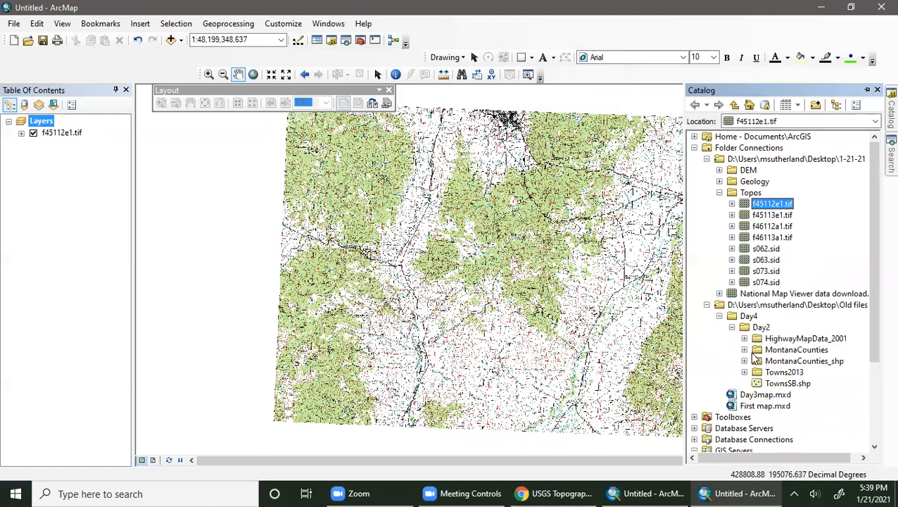
{"action": "left_click", "coordinate": [745, 350]}
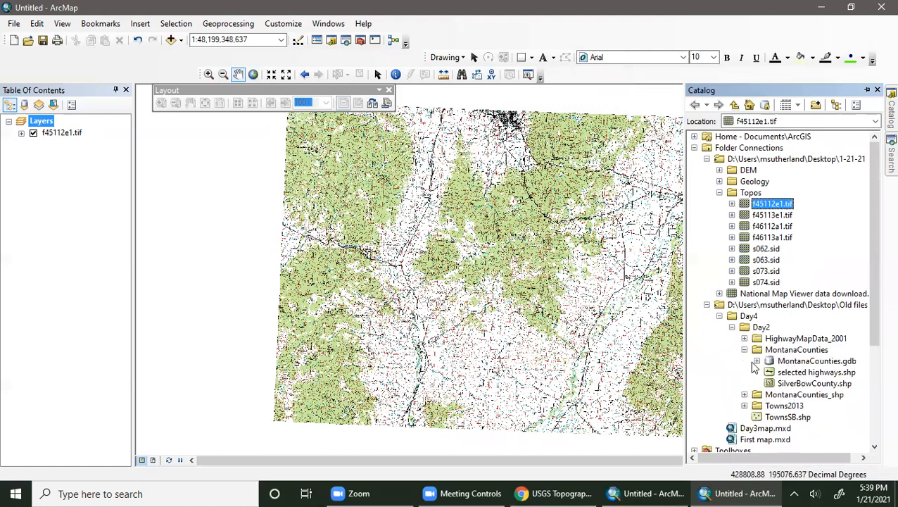
{"action": "left_click_drag", "start_coordinate": [802, 386], "coordinate": [80, 132]}
{"action": "left_click", "coordinate": [561, 356]}
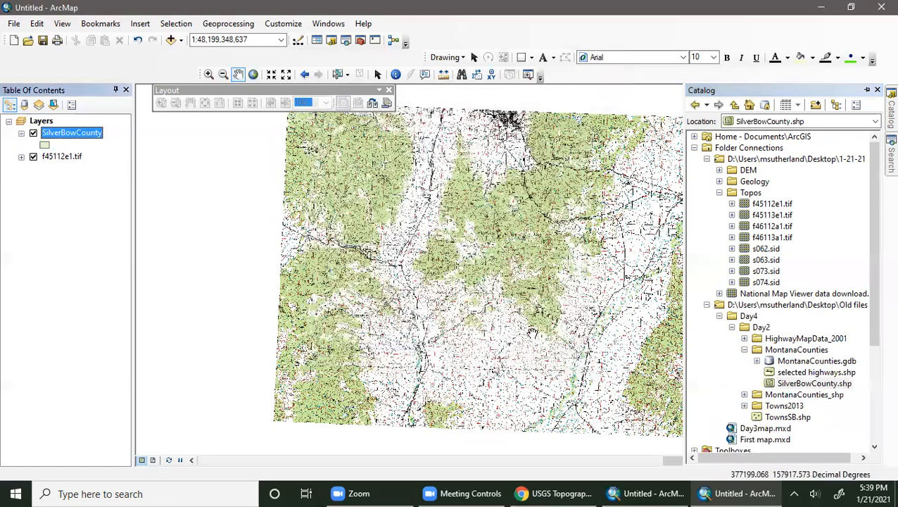
Symbolize the SilverBowCounty layer as a hollow polygon with a thicker black outline.
{"action": "left_click", "coordinate": [45, 143]}
{"action": "left_click", "coordinate": [313, 198]}
{"action": "left_click", "coordinate": [598, 193]}
{"action": "left_click", "coordinate": [597, 194]}
{"action": "left_click", "coordinate": [540, 386]}
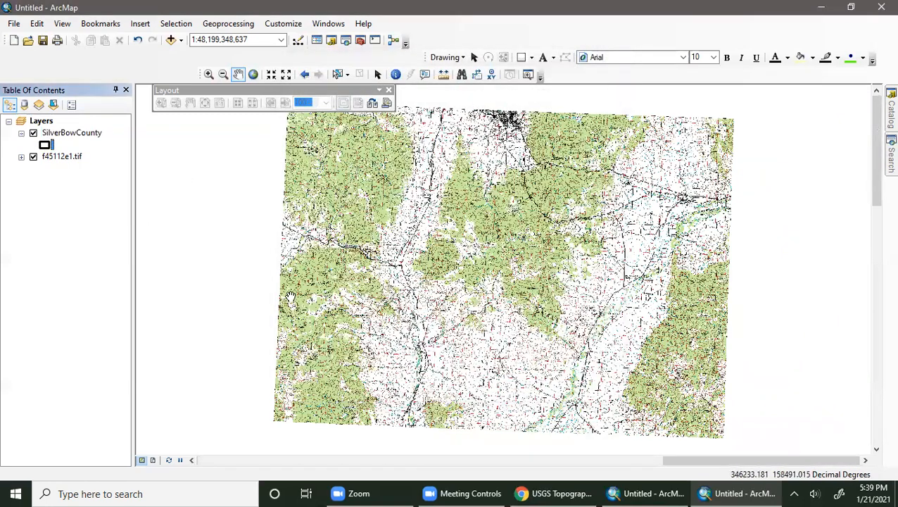
Zoom to the SilverBowCounty layer and compare the county boundary's position with the topographic map.
{"action": "right_click", "coordinate": [59, 133]}
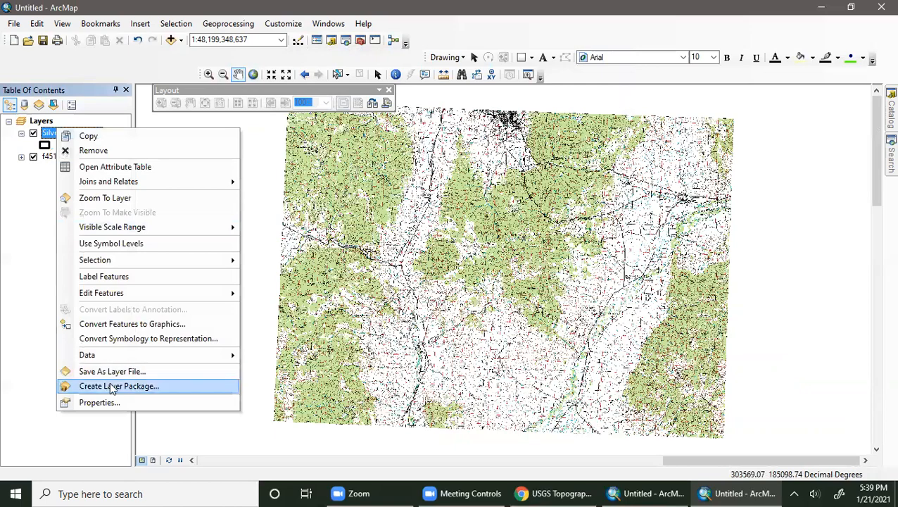
{"action": "left_click", "coordinate": [97, 200]}
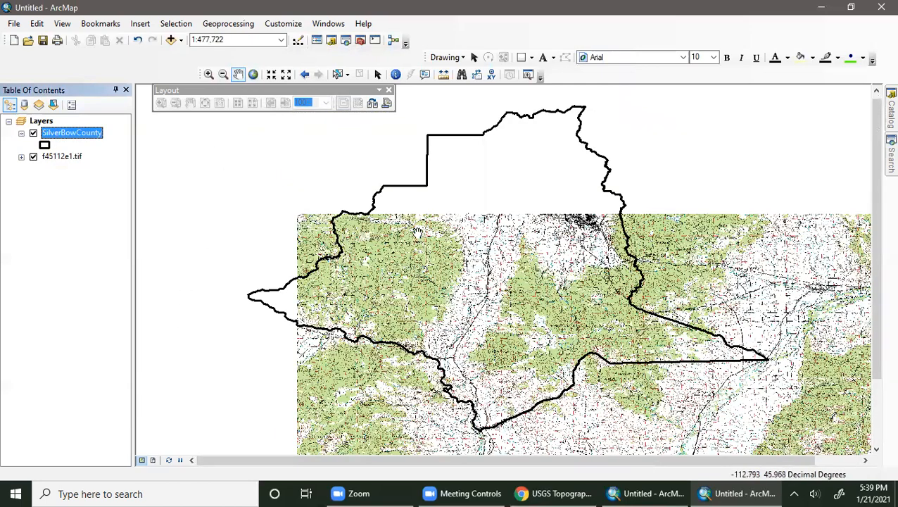
{"action": "scroll", "coordinate": [418, 233], "scroll_direction": "down", "scroll_amount": 1}
{"action": "scroll", "coordinate": [418, 233], "scroll_direction": "up", "scroll_amount": 2}
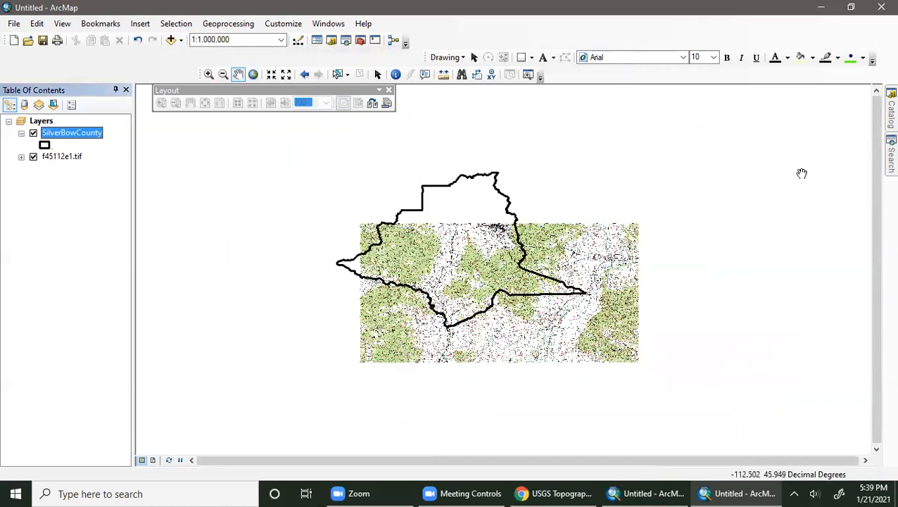
Choose NAD 1983 StatePlane Montana FIPS 2500 (Meters) as the coordinate system in f45113e1.tif's spatial reference properties.
{"action": "left_click", "coordinate": [890, 111]}
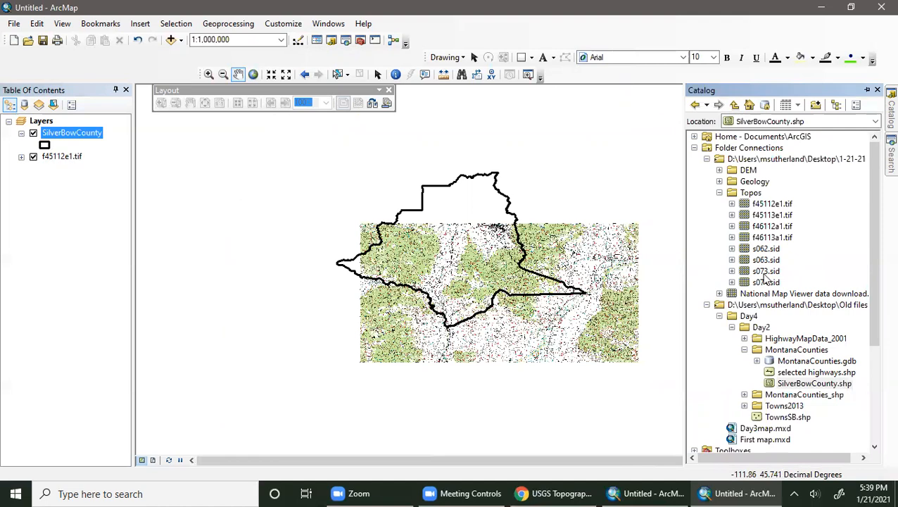
{"action": "right_click", "coordinate": [775, 215]}
{"action": "left_click", "coordinate": [808, 396]}
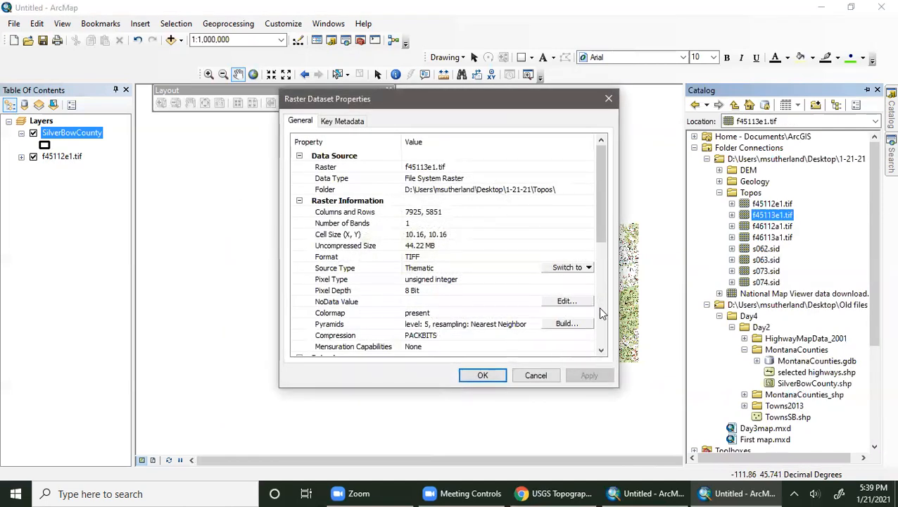
{"action": "scroll", "coordinate": [587, 309], "scroll_direction": "down", "scroll_amount": 4}
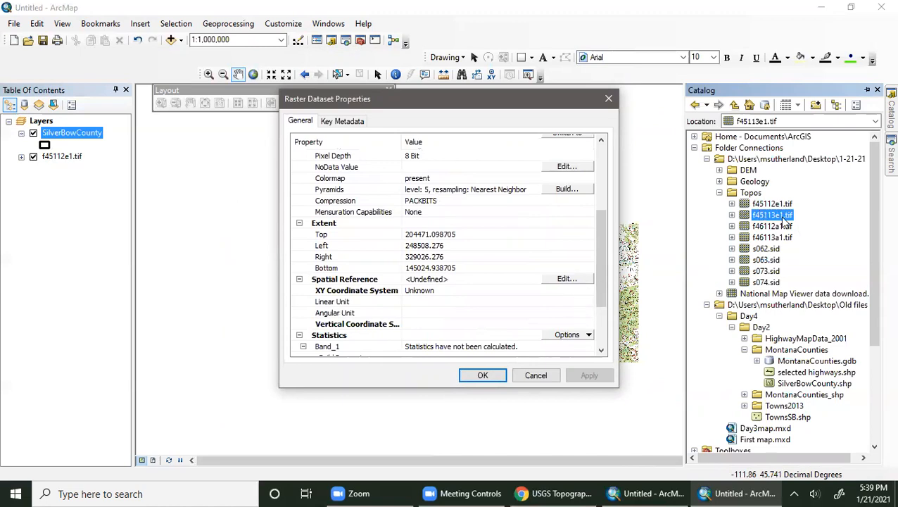
{"action": "left_click", "coordinate": [565, 279]}
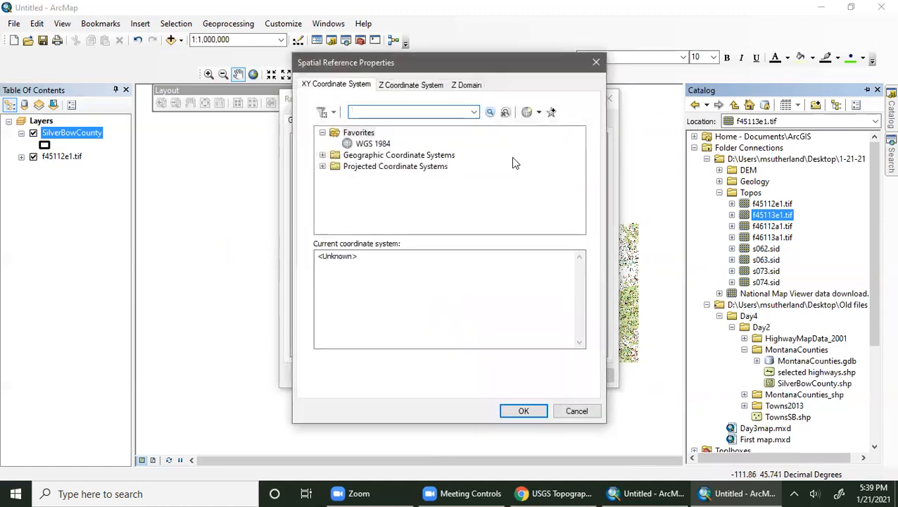
{"action": "left_click", "coordinate": [321, 167]}
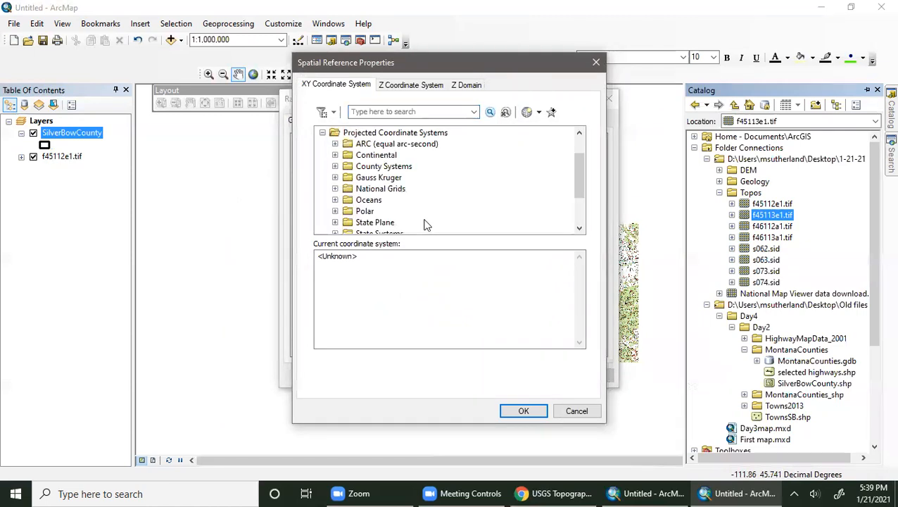
{"action": "left_click", "coordinate": [335, 222]}
{"action": "scroll", "coordinate": [384, 194], "scroll_direction": "down", "scroll_amount": 1}
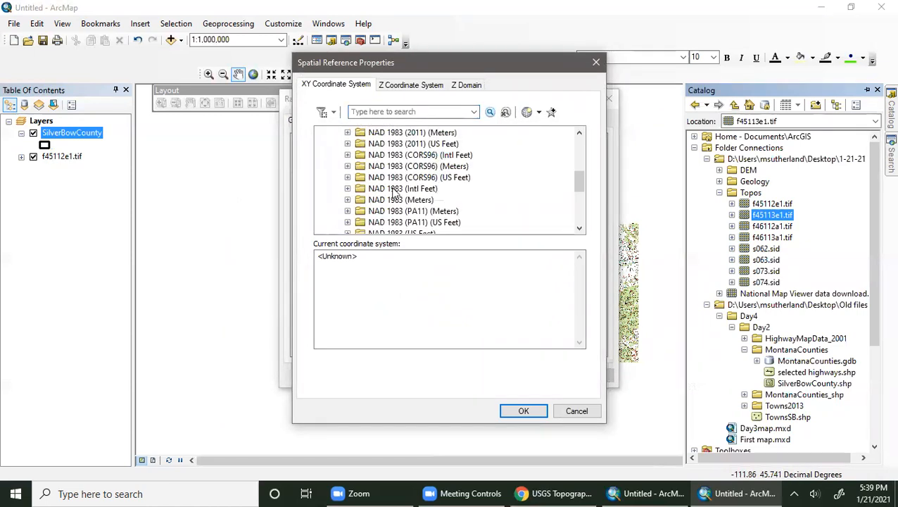
{"action": "left_click", "coordinate": [347, 200]}
{"action": "scroll", "coordinate": [421, 194], "scroll_direction": "down", "scroll_amount": 7}
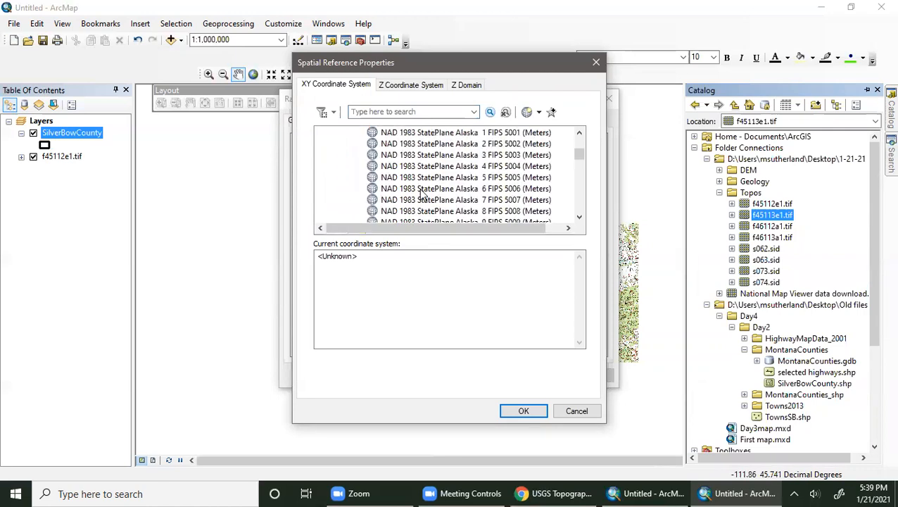
{"action": "scroll", "coordinate": [421, 195], "scroll_direction": "down", "scroll_amount": 16}
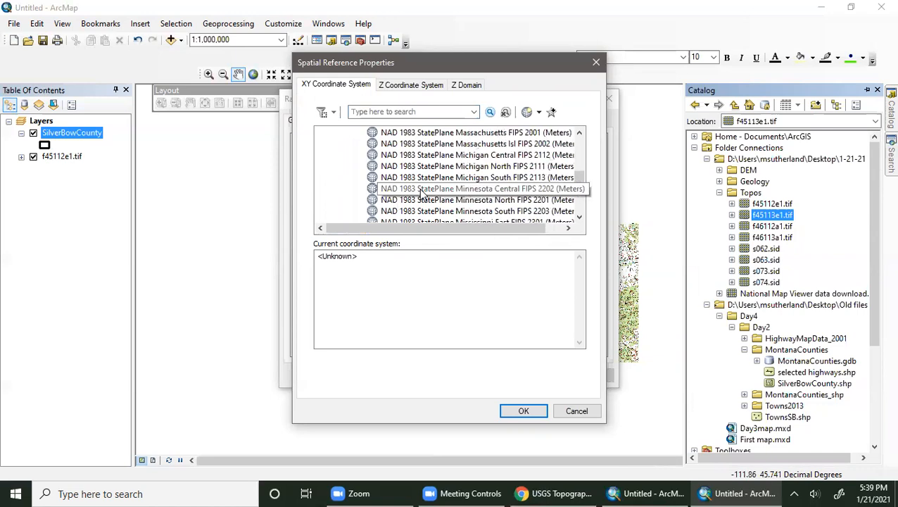
{"action": "scroll", "coordinate": [421, 195], "scroll_direction": "down", "scroll_amount": 2}
{"action": "scroll", "coordinate": [421, 194], "scroll_direction": "up", "scroll_amount": 1}
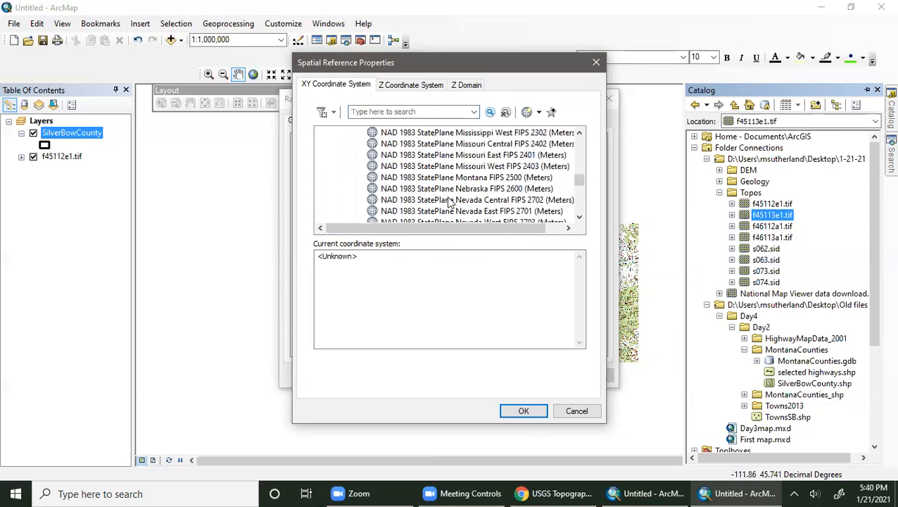
{"action": "left_click", "coordinate": [485, 178]}
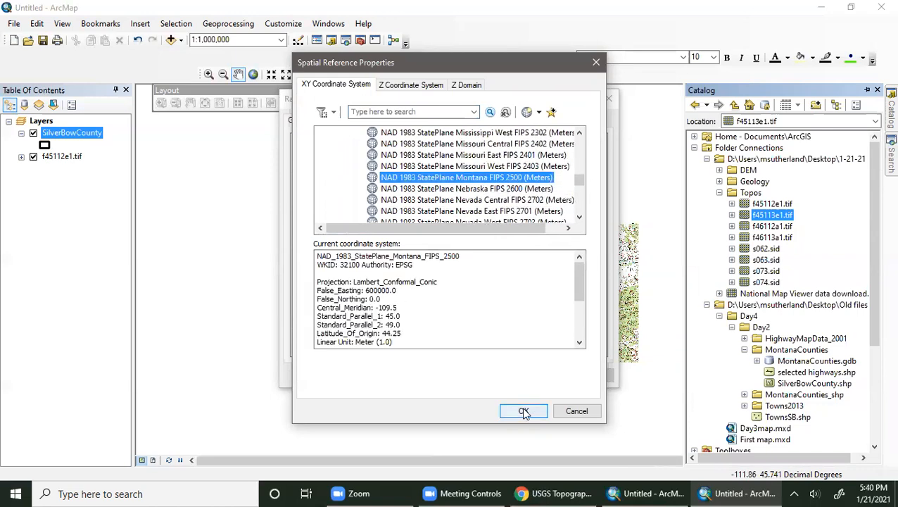
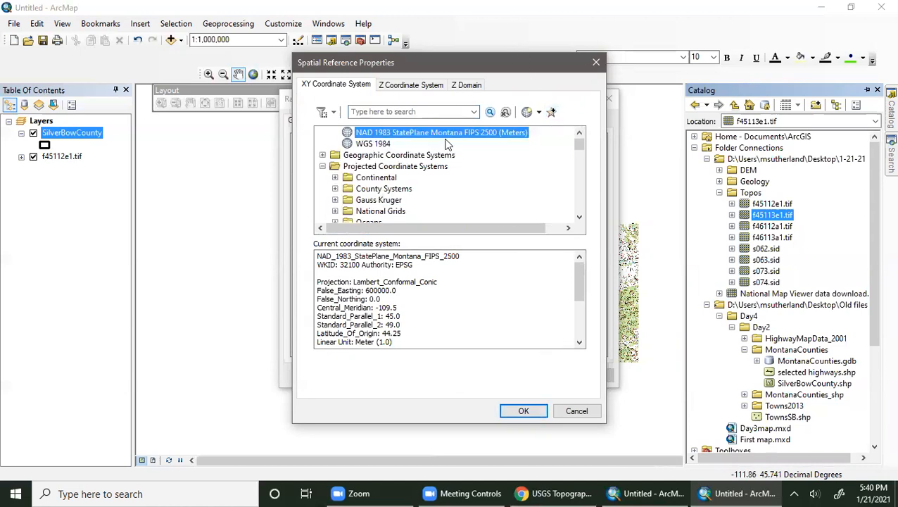
Add the chosen Montana coordinate system to the favorites and apply it to f45113e1.tif.
{"action": "scroll", "coordinate": [444, 183], "scroll_direction": "up", "scroll_amount": 1}
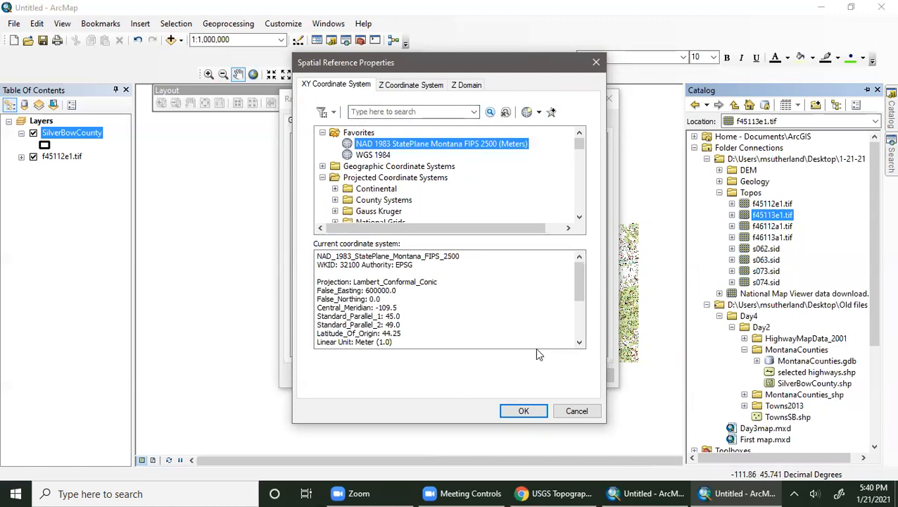
{"action": "left_click", "coordinate": [522, 416]}
{"action": "left_click", "coordinate": [481, 375]}
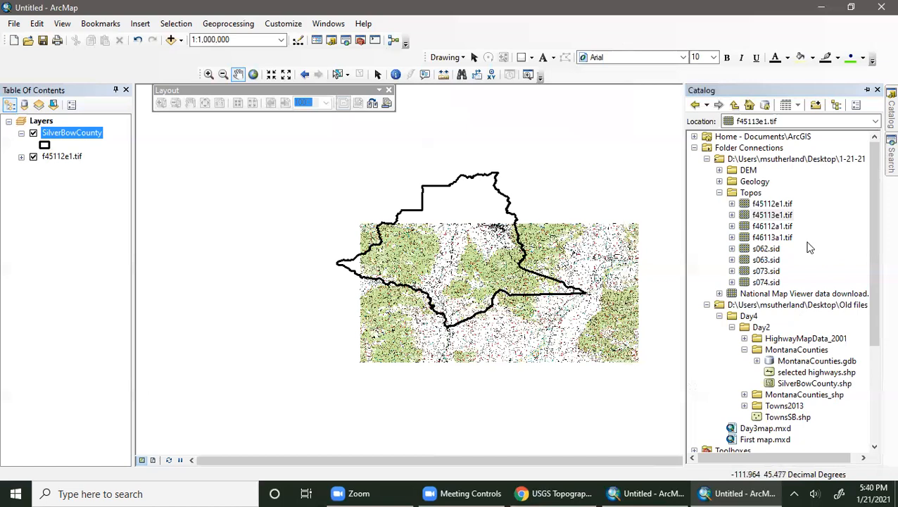
Assign the favorite NAD 1983 StatePlane Montana FIPS 2500 (Meters) coordinate system to f46112a1.tif.
{"action": "left_click", "coordinate": [768, 226]}
{"action": "right_click", "coordinate": [764, 227]}
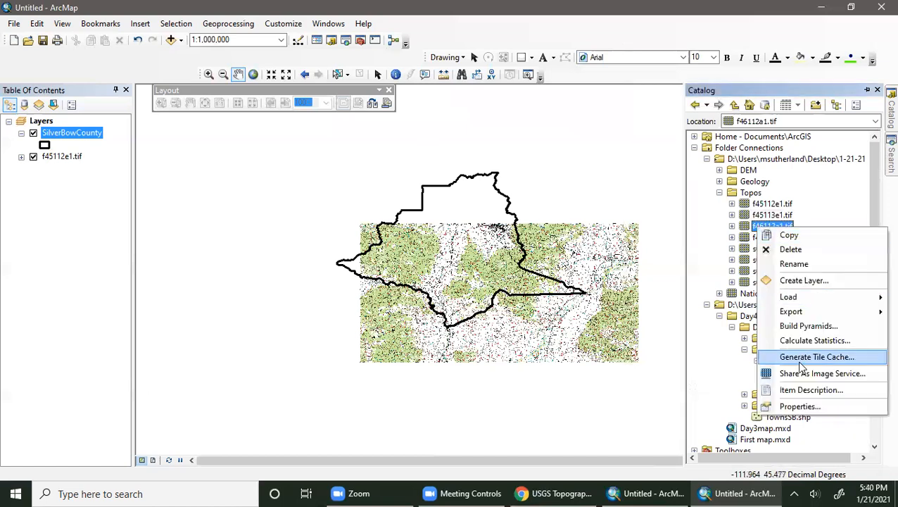
{"action": "left_click", "coordinate": [778, 405]}
{"action": "left_click_drag", "start_coordinate": [596, 216], "coordinate": [598, 319]}
{"action": "left_click", "coordinate": [562, 203]}
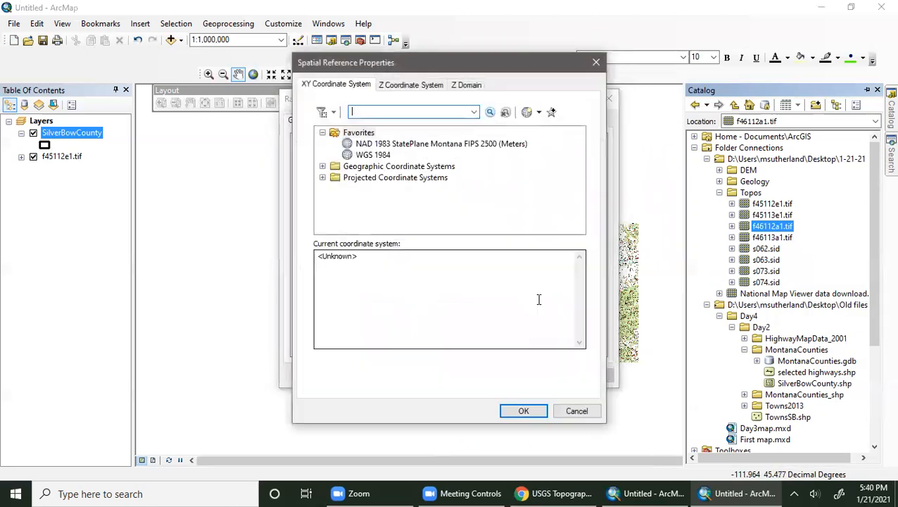
{"action": "left_click", "coordinate": [373, 146]}
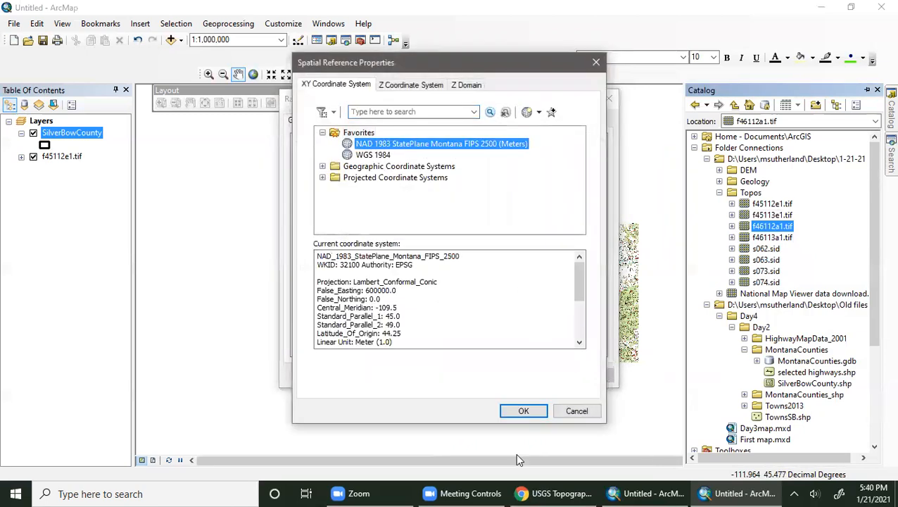
{"action": "left_click", "coordinate": [523, 411]}
{"action": "left_click", "coordinate": [480, 375]}
Assign the favorite NAD 1983 StatePlane Montana FIPS 2500 (Meters) coordinate system to f46113a1.tif.
{"action": "left_click", "coordinate": [779, 238]}
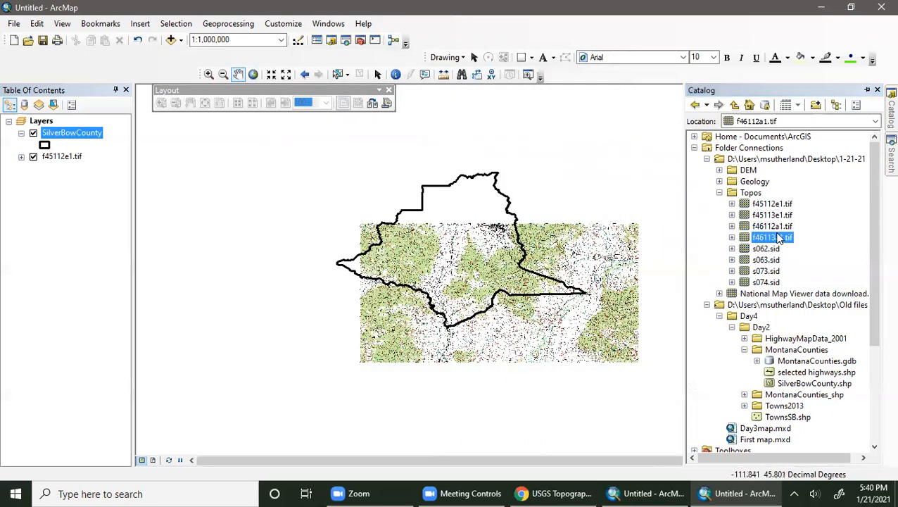
{"action": "right_click", "coordinate": [778, 238]}
{"action": "left_click", "coordinate": [789, 412]}
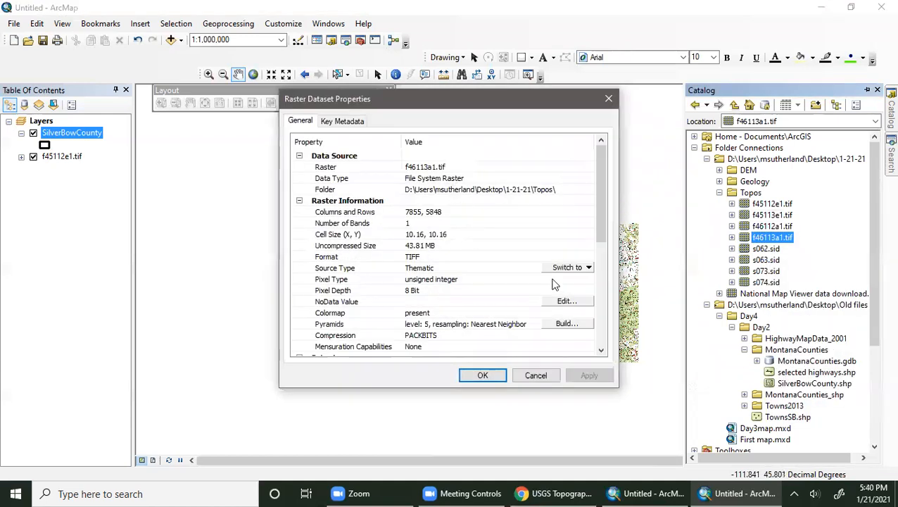
{"action": "scroll", "coordinate": [584, 324], "scroll_direction": "down", "scroll_amount": 3}
{"action": "left_click", "coordinate": [580, 312]}
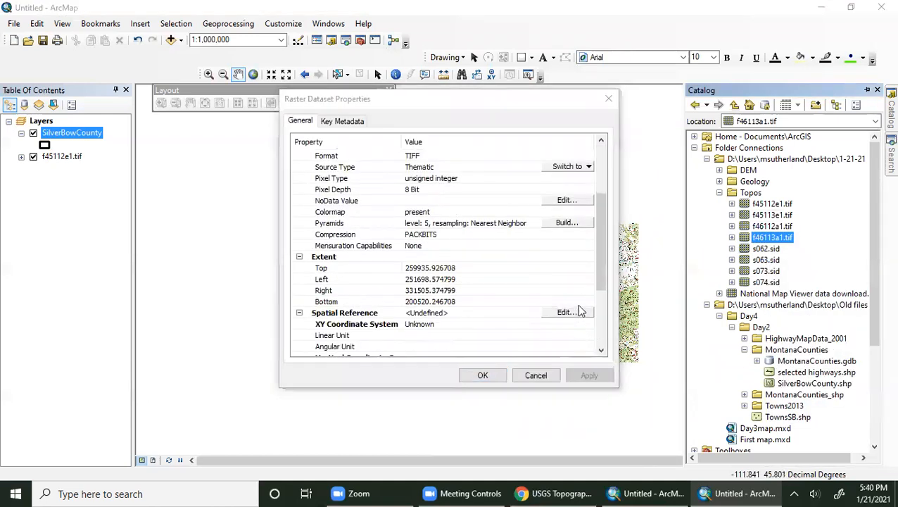
{"action": "left_click", "coordinate": [401, 145]}
{"action": "left_click", "coordinate": [524, 410]}
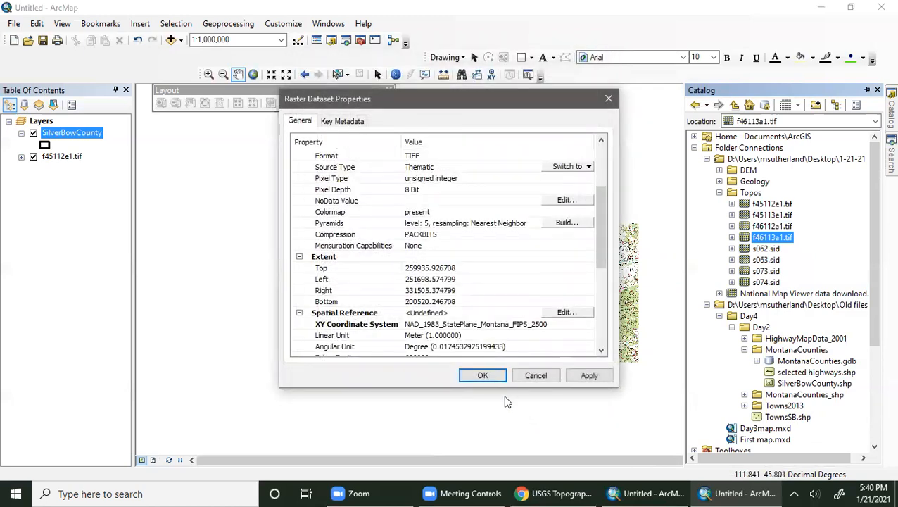
{"action": "left_click", "coordinate": [484, 376]}
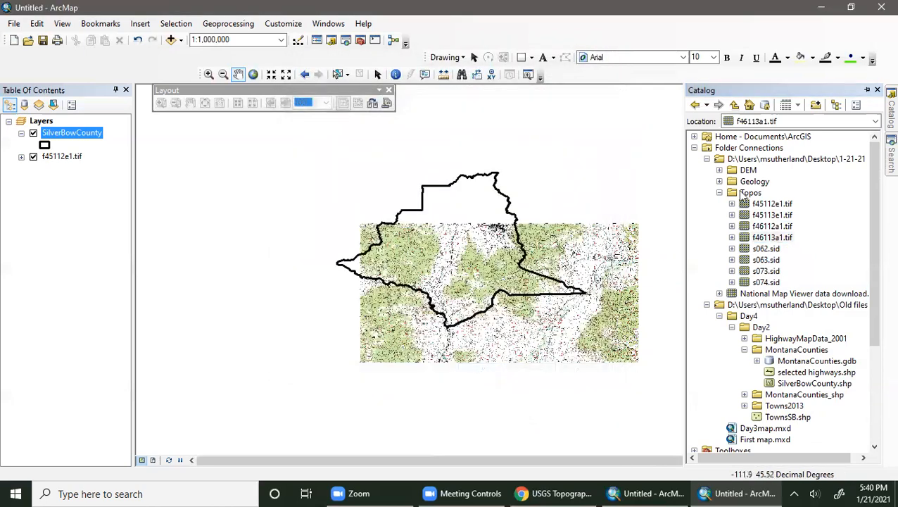
Add f45113e1.tif, f46112a1.tif and f46113a1.tif from the Topos folder to the map, dismissing the coordinate system warning.
{"action": "left_click_drag", "start_coordinate": [769, 209], "coordinate": [95, 180]}
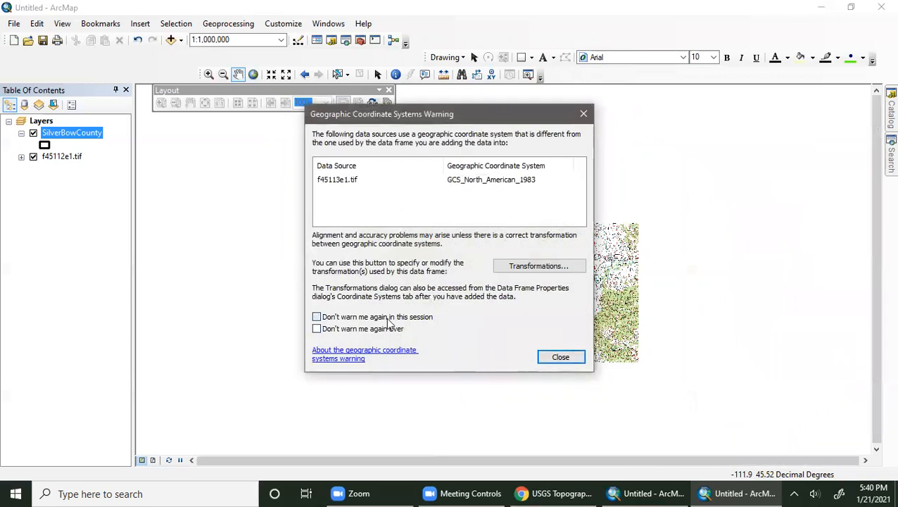
{"action": "left_click", "coordinate": [568, 359]}
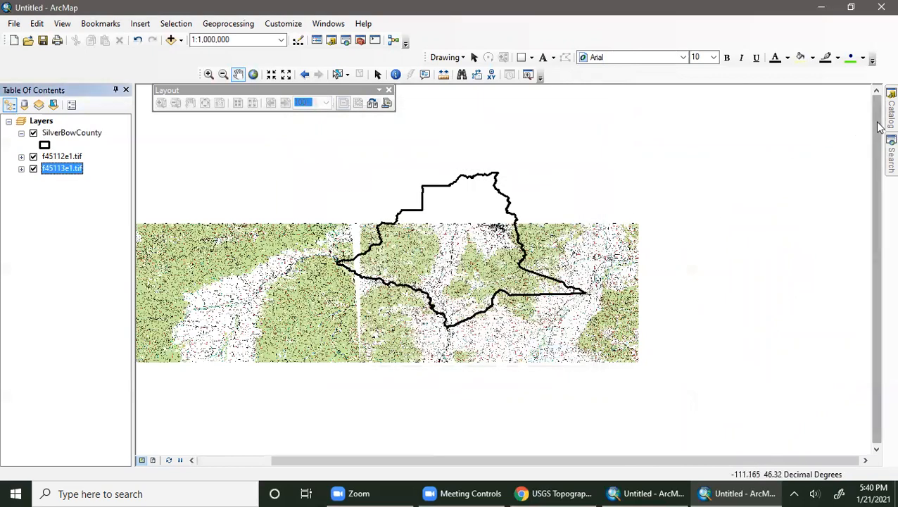
{"action": "mouse_move", "coordinate": [890, 113]}
{"action": "mouse_move", "coordinate": [773, 227]}
{"action": "left_mouse_down"}
{"action": "mouse_move", "coordinate": [241, 220]}
{"action": "mouse_move", "coordinate": [90, 207]}
{"action": "left_mouse_up"}
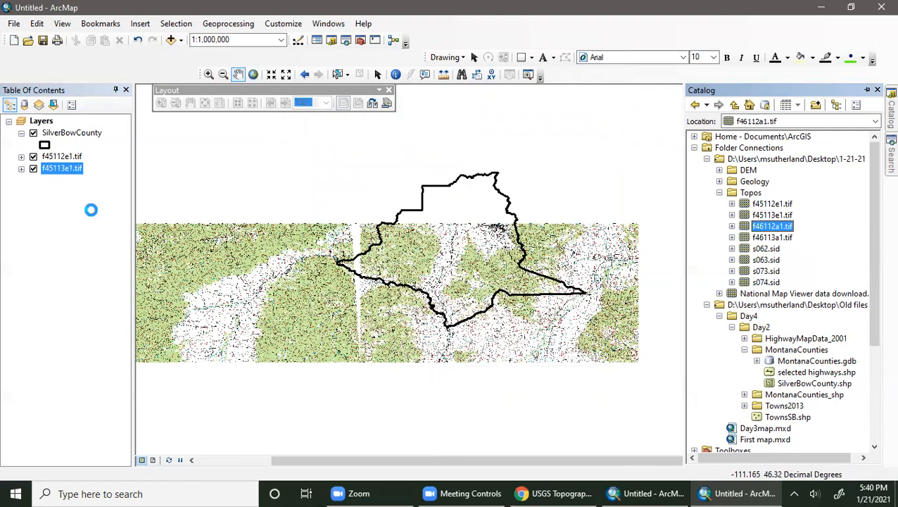
{"action": "left_click_drag", "start_coordinate": [793, 236], "coordinate": [71, 227]}
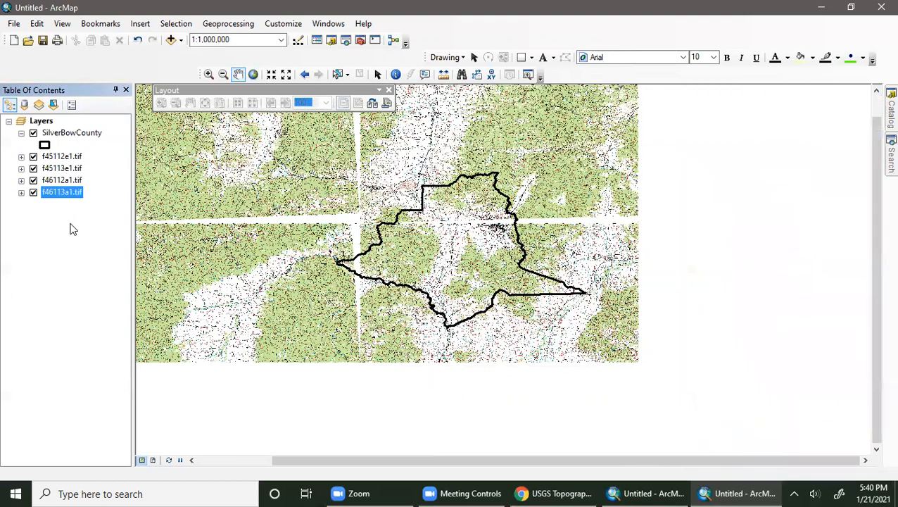
{"action": "left_click", "coordinate": [21, 157]}
{"action": "scroll", "coordinate": [20, 152], "scroll_direction": "up", "scroll_amount": 1}
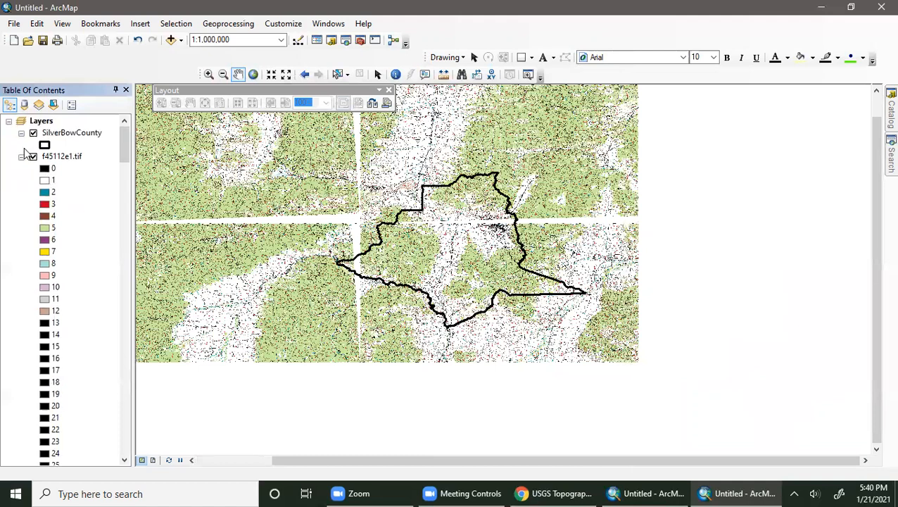
{"action": "left_click", "coordinate": [21, 156]}
{"action": "right_click", "coordinate": [34, 156]}
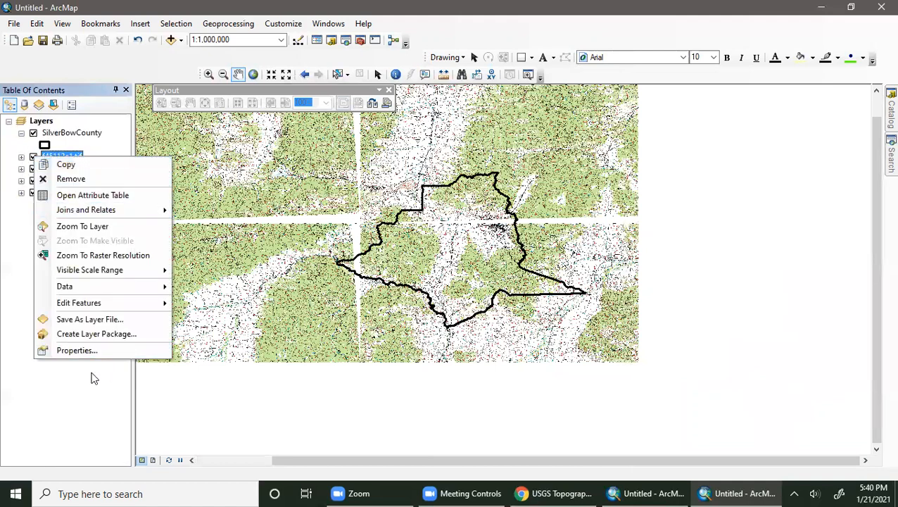
{"action": "left_click", "coordinate": [96, 365]}
Import a colormap file into the symbology of the f45112e1.tif layer.
{"action": "right_click", "coordinate": [73, 156]}
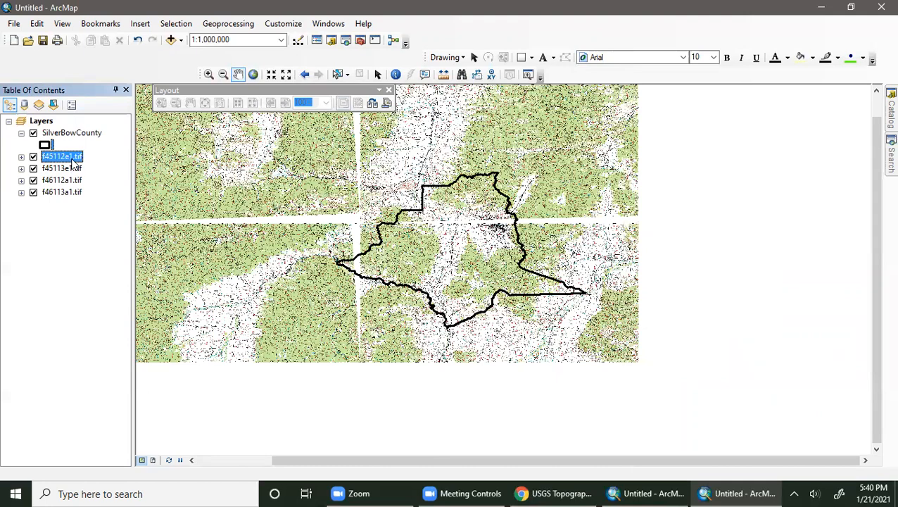
{"action": "left_click", "coordinate": [163, 359]}
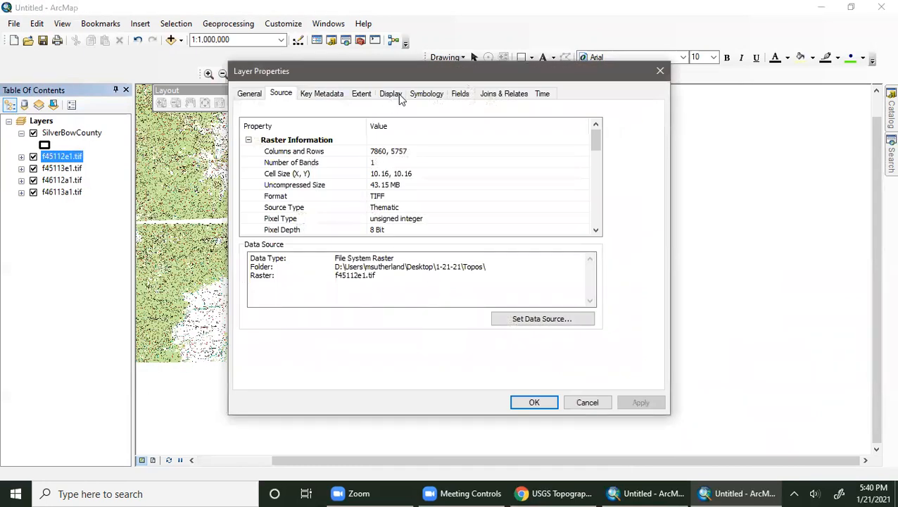
{"action": "left_click", "coordinate": [429, 94]}
{"action": "left_click", "coordinate": [363, 312]}
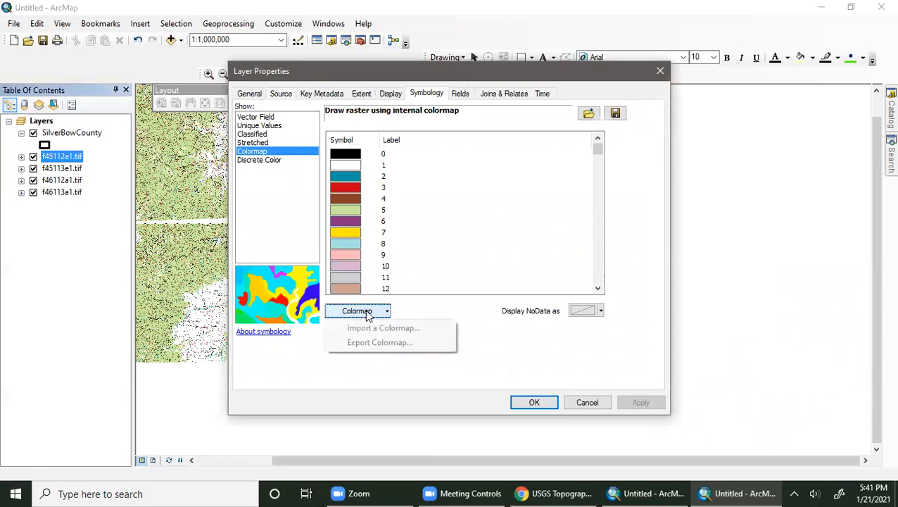
{"action": "left_click", "coordinate": [372, 328]}
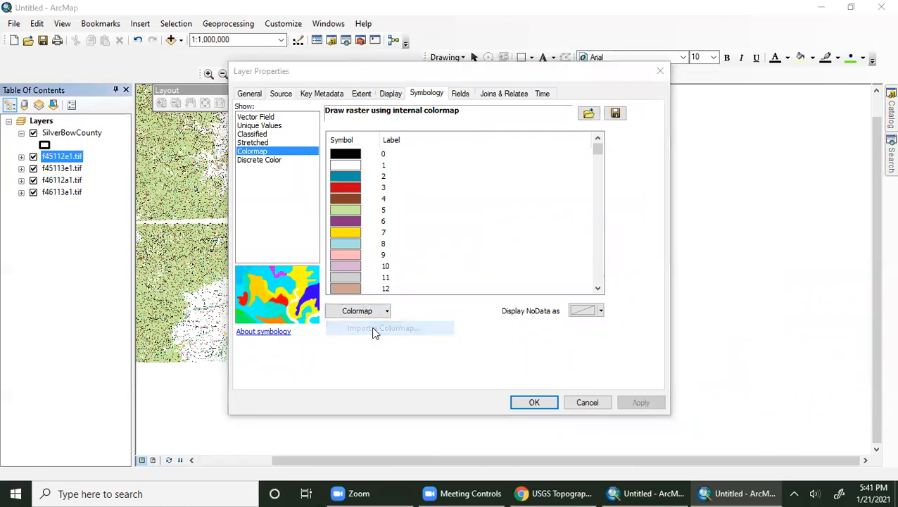
{"action": "left_click", "coordinate": [398, 191]}
{"action": "left_click", "coordinate": [554, 380]}
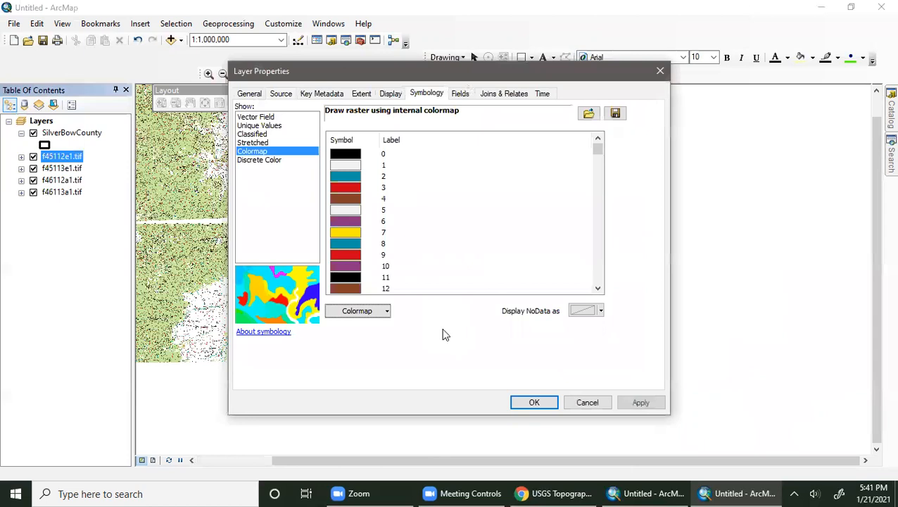
Set colormap values 1 and 5 of f45112e1.tif to No Color and apply the layer properties.
{"action": "left_click", "coordinate": [354, 166]}
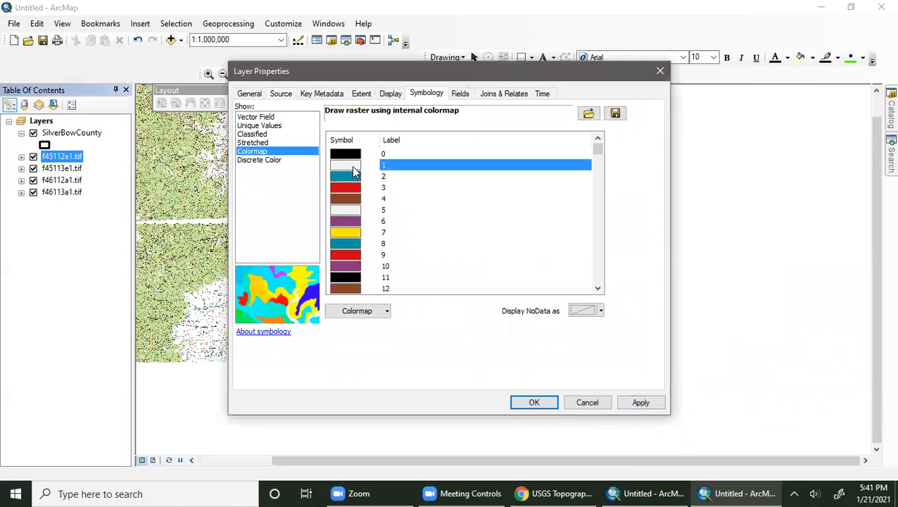
{"action": "left_click", "coordinate": [301, 179]}
{"action": "left_click", "coordinate": [348, 212]}
{"action": "left_click", "coordinate": [337, 211]}
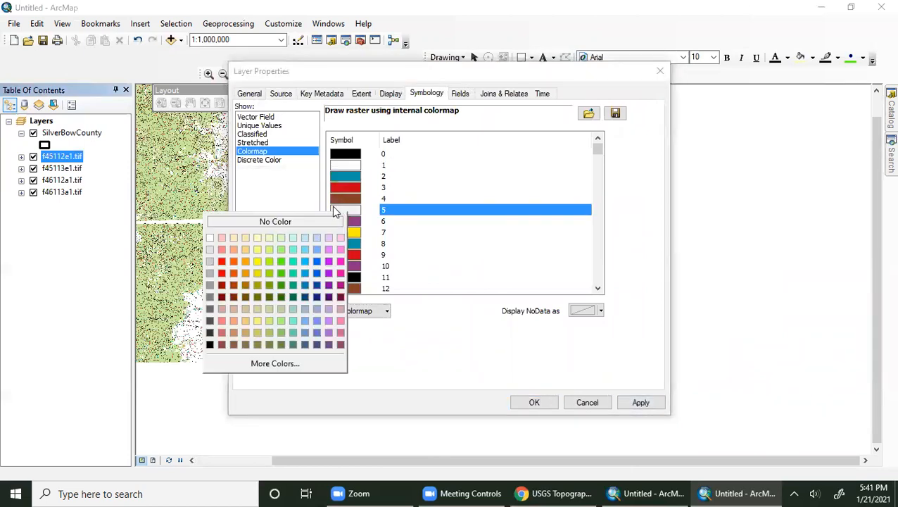
{"action": "left_click", "coordinate": [287, 224]}
{"action": "left_click", "coordinate": [534, 402]}
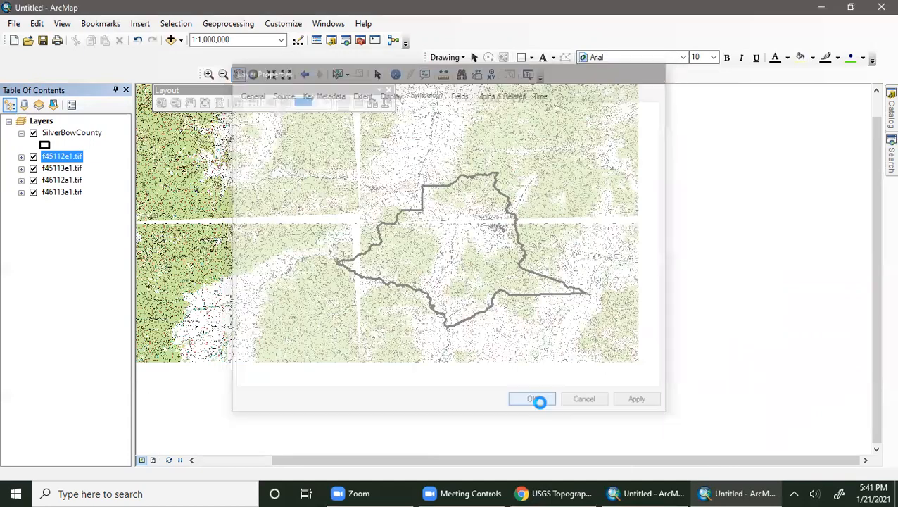
Import the Topocolormap.clr colormap into the symbology of the f45113e1.tif layer.
{"action": "right_click", "coordinate": [62, 169]}
{"action": "left_click", "coordinate": [85, 362]}
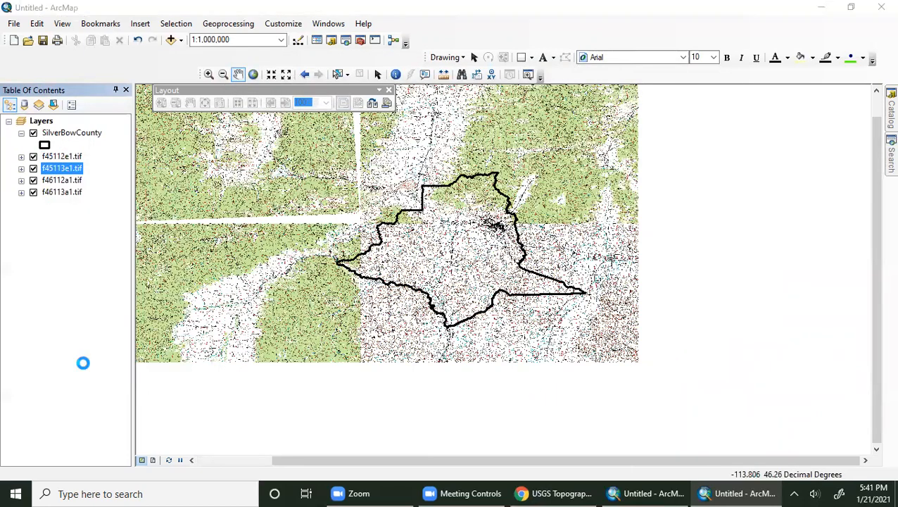
{"action": "left_click", "coordinate": [366, 324]}
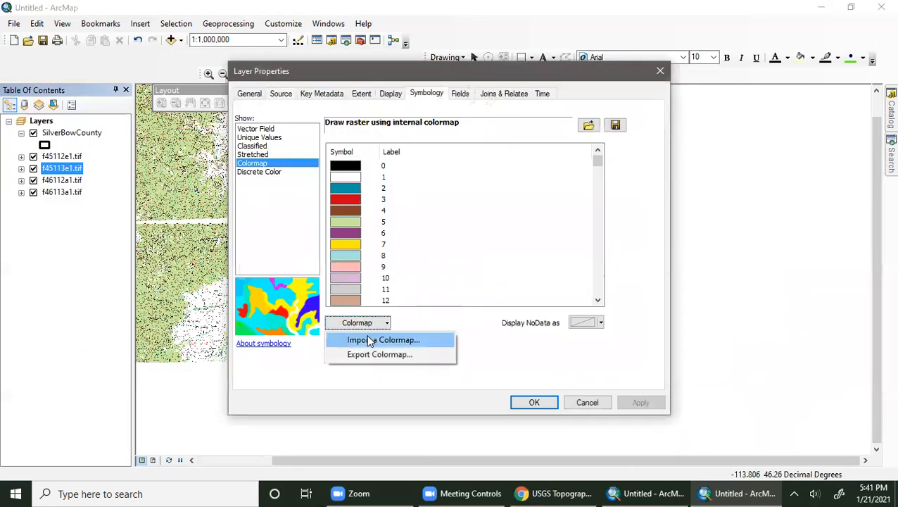
{"action": "left_click", "coordinate": [373, 339]}
{"action": "double_click", "coordinate": [397, 190]}
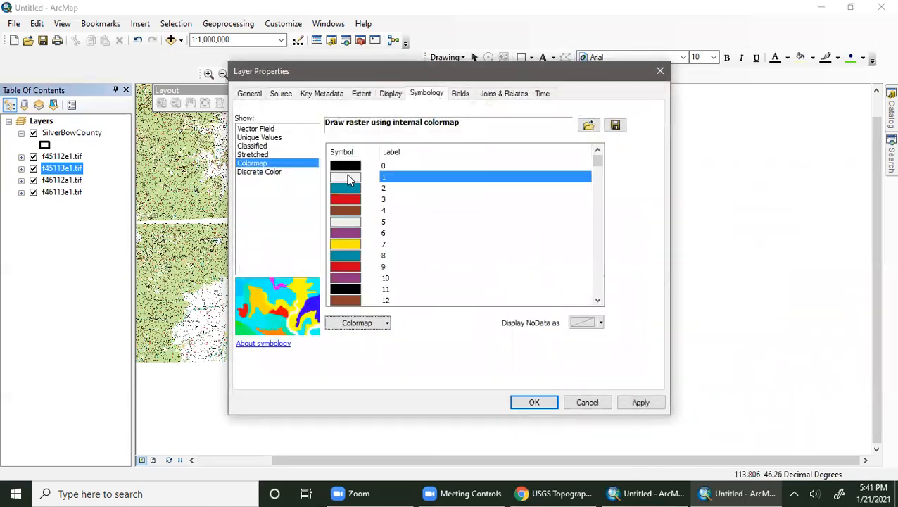
Set colormap values 1 and 5 of f45113e1.tif to No Color and accept the layer properties.
{"action": "left_click", "coordinate": [350, 177]}
{"action": "left_click", "coordinate": [300, 187]}
{"action": "left_click", "coordinate": [346, 223]}
{"action": "left_click", "coordinate": [294, 234]}
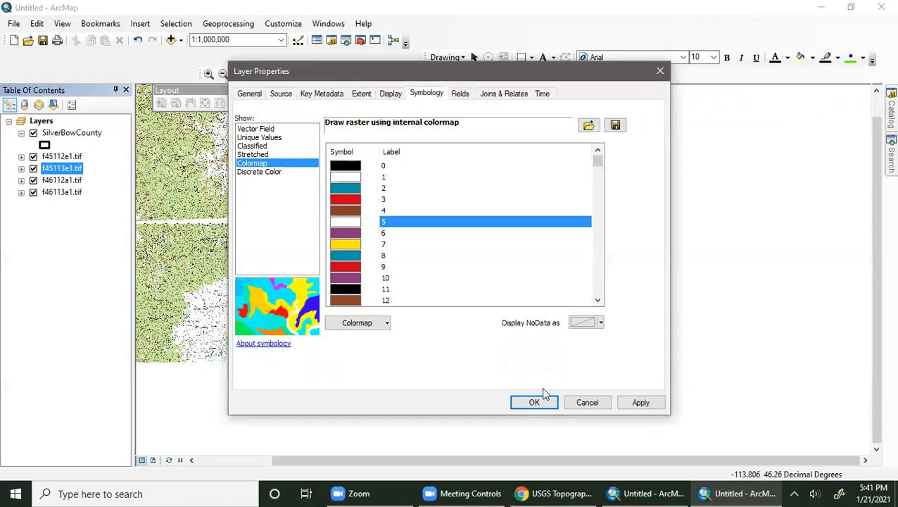
{"action": "left_click", "coordinate": [535, 402]}
Import the Topocolormap.clr colormap into the symbology of the f46112a1.tif layer.
{"action": "left_click", "coordinate": [62, 180]}
{"action": "right_click", "coordinate": [75, 184]}
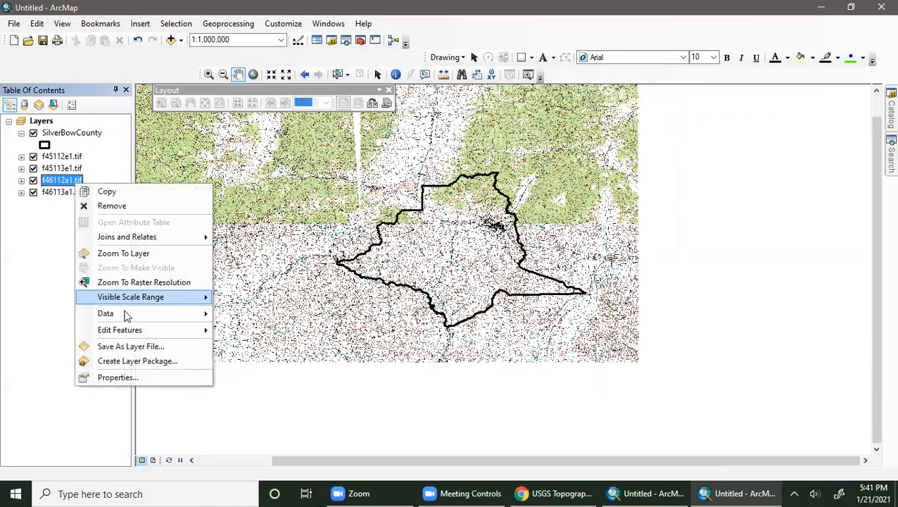
{"action": "left_click", "coordinate": [107, 378]}
{"action": "left_click", "coordinate": [351, 190]}
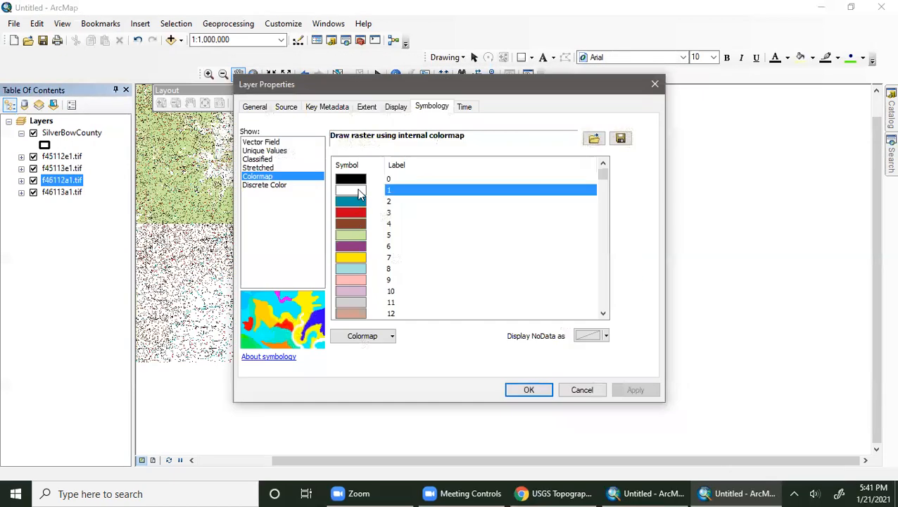
{"action": "left_click", "coordinate": [463, 283]}
{"action": "left_click", "coordinate": [391, 337]}
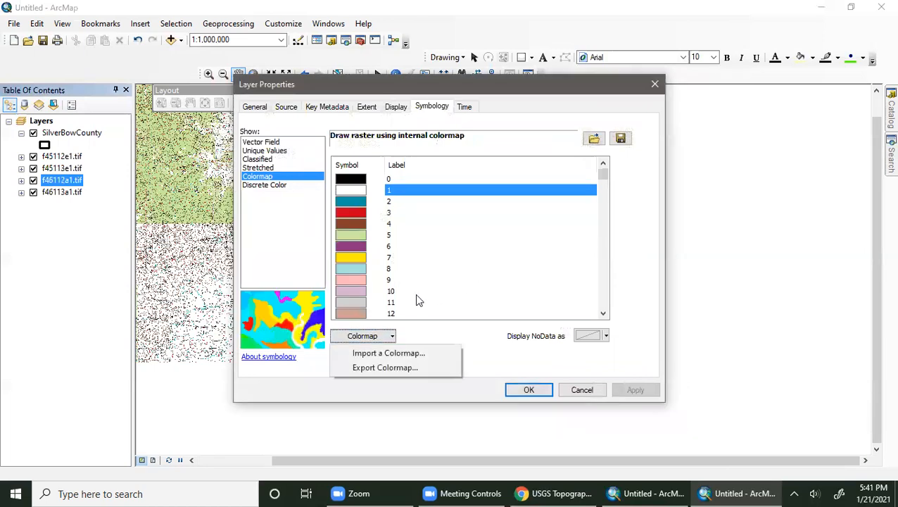
{"action": "left_click", "coordinate": [404, 353]}
{"action": "double_click", "coordinate": [386, 201]}
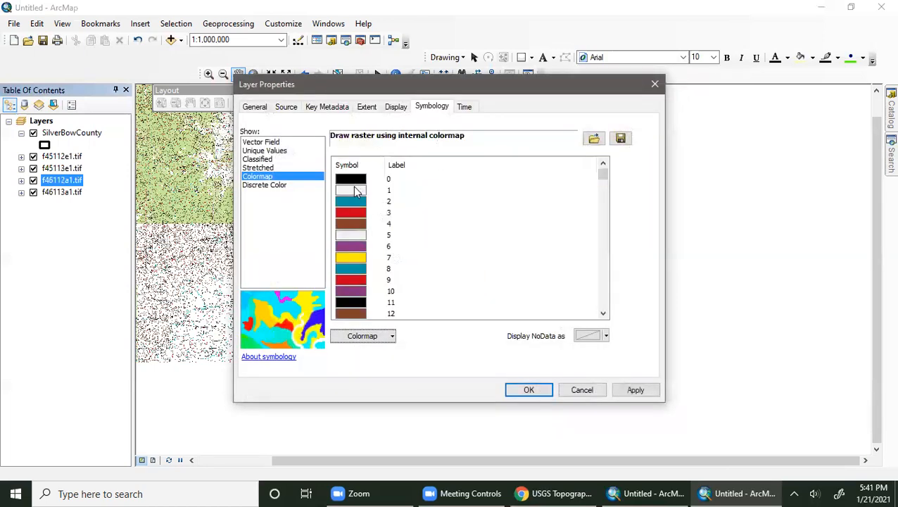
Set colormap values 1 and 5 of f46112a1.tif to No Color and accept the layer properties.
{"action": "left_click", "coordinate": [357, 191]}
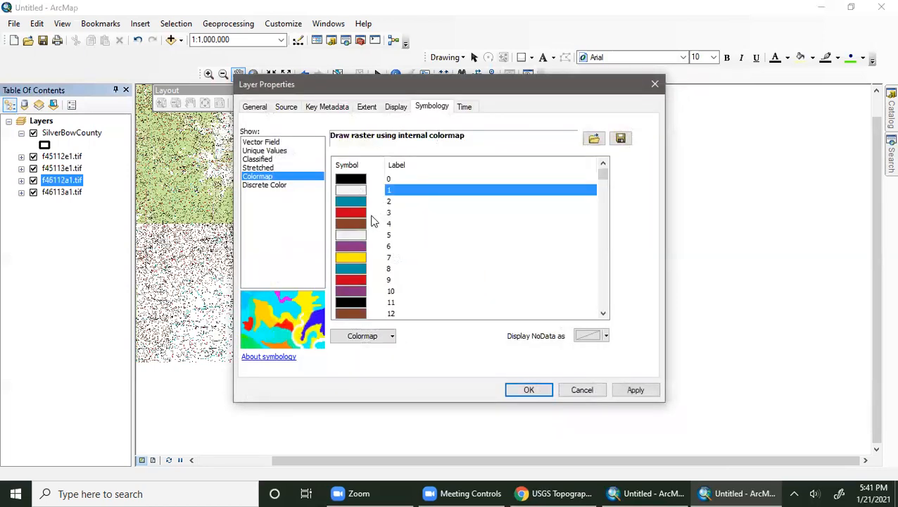
{"action": "left_click", "coordinate": [400, 247]}
{"action": "left_click", "coordinate": [352, 189]}
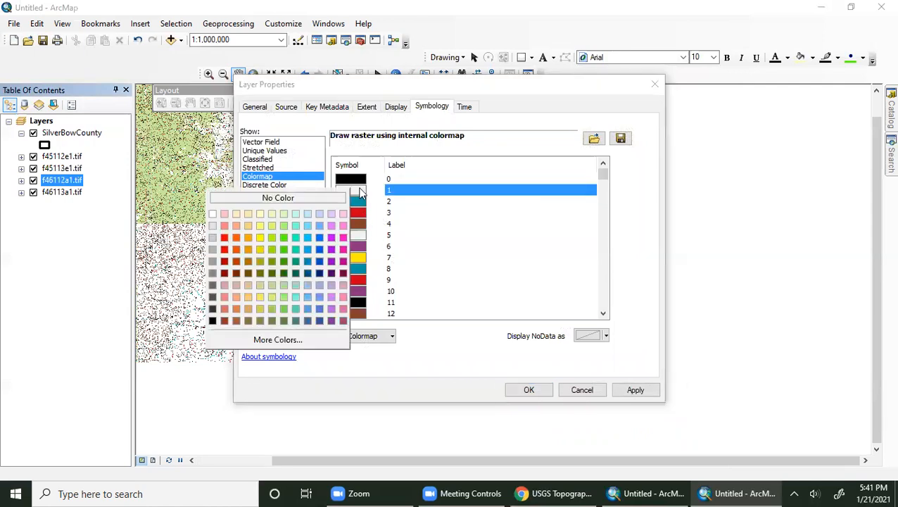
{"action": "left_click", "coordinate": [315, 200]}
{"action": "left_click", "coordinate": [345, 233]}
{"action": "left_click", "coordinate": [345, 233]}
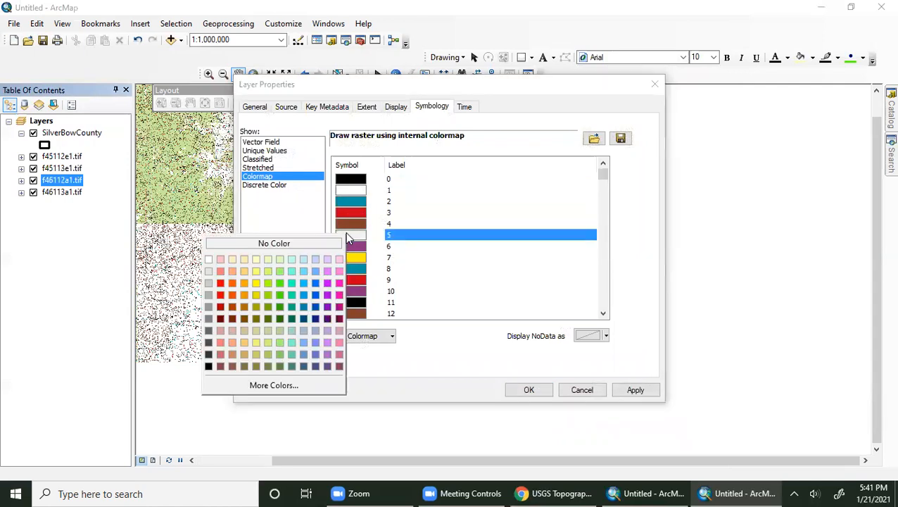
{"action": "left_click", "coordinate": [286, 248]}
{"action": "left_click", "coordinate": [528, 390]}
Import the Topocolormap.clr colormap into the symbology of the f46113a1.tif layer.
{"action": "right_click", "coordinate": [51, 194]}
{"action": "left_click", "coordinate": [105, 386]}
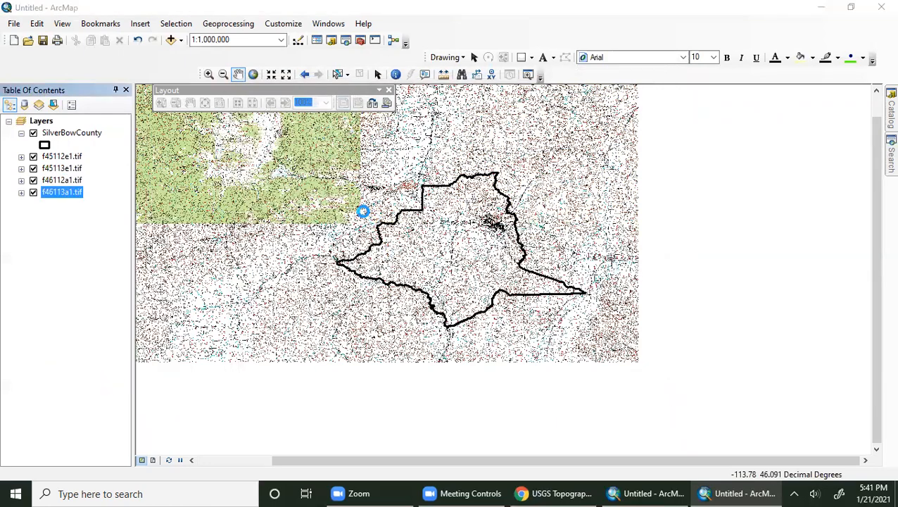
{"action": "left_click", "coordinate": [386, 322]}
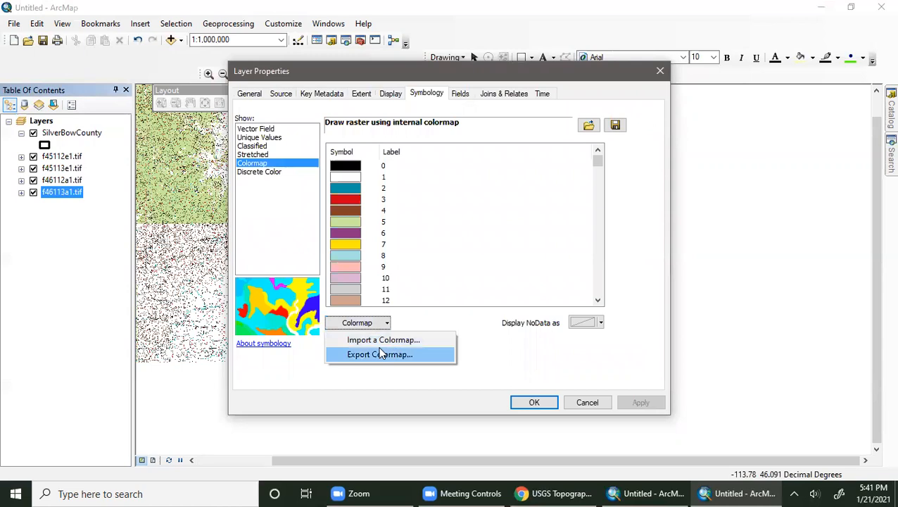
{"action": "left_click", "coordinate": [383, 340]}
{"action": "left_click", "coordinate": [393, 192]}
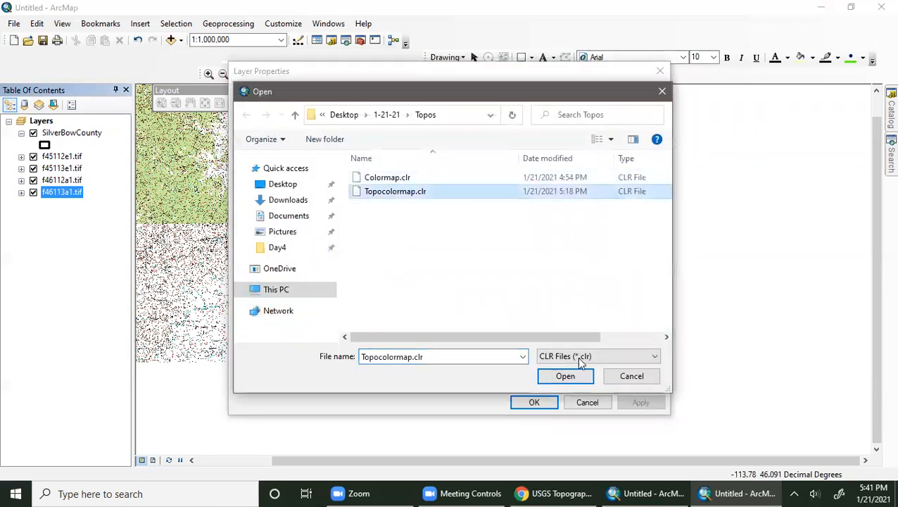
{"action": "left_click", "coordinate": [567, 373]}
Set colormap values 1 and 5 of f46113a1.tif to No Color and accept the layer properties.
{"action": "left_click", "coordinate": [354, 178]}
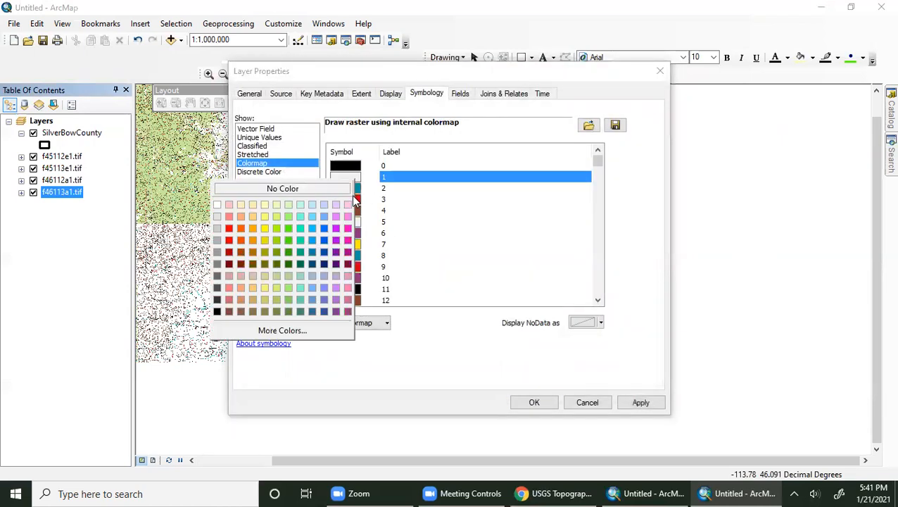
{"action": "left_click", "coordinate": [338, 190]}
{"action": "left_click", "coordinate": [344, 222]}
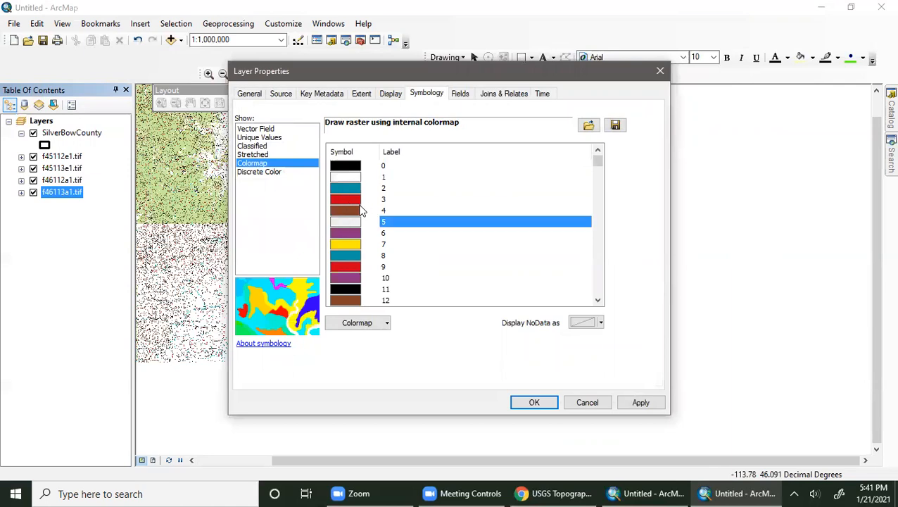
{"action": "left_click", "coordinate": [345, 221]}
{"action": "left_click", "coordinate": [343, 235]}
{"action": "left_click", "coordinate": [533, 403]}
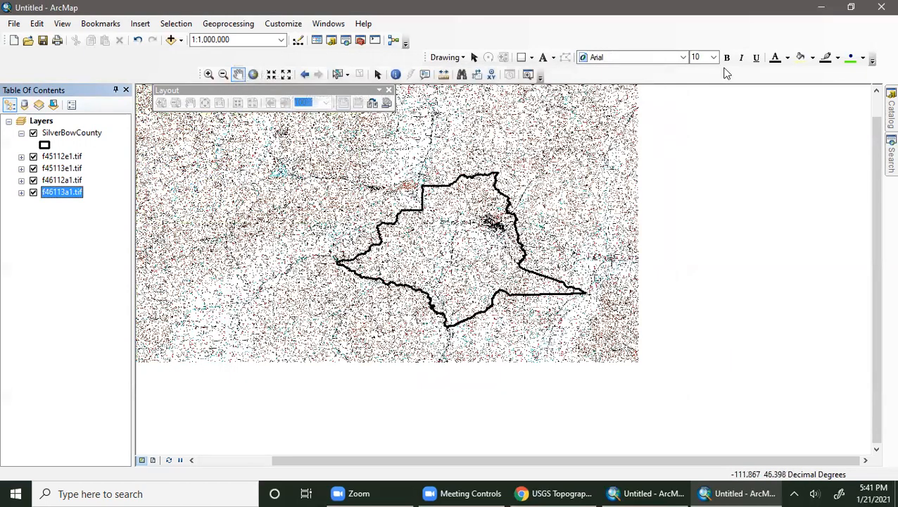
{"action": "right_click", "coordinate": [580, 236]}
{"action": "key", "text": "Escape"}
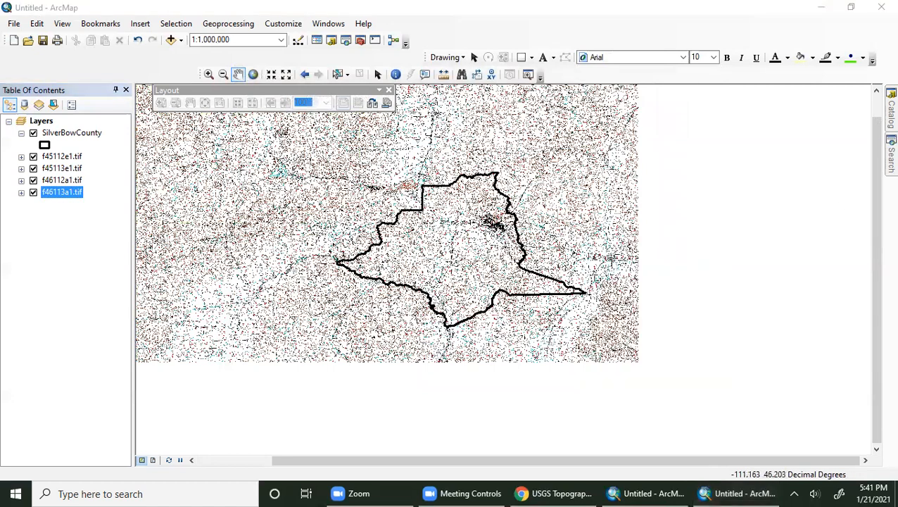
Add s062.sid, s063.sid, s073.sid and s074.sid from the Topos folder to the map.
{"action": "left_click", "coordinate": [891, 109]}
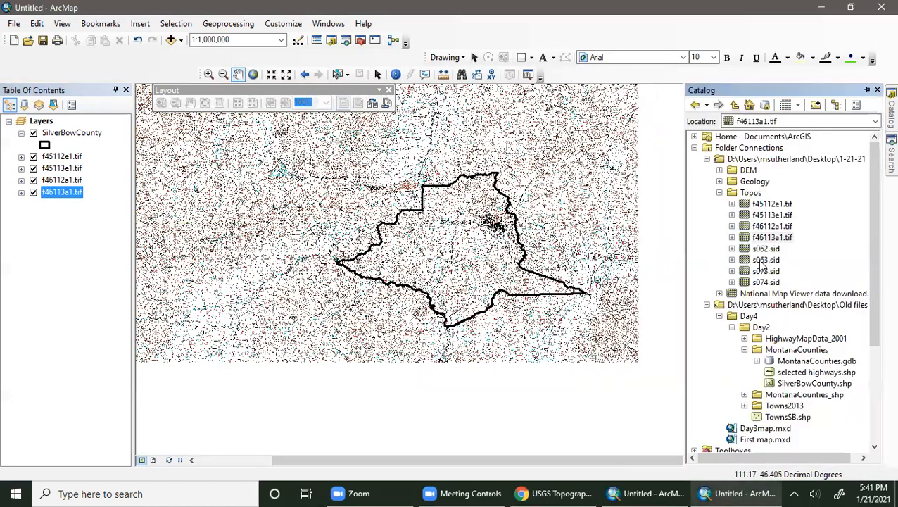
{"action": "left_click", "coordinate": [170, 40]}
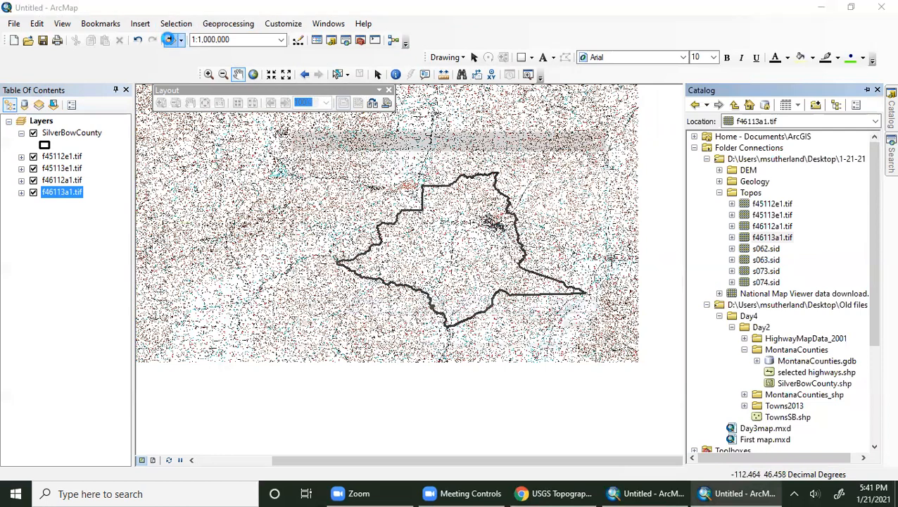
{"action": "left_click", "coordinate": [318, 257]}
{"action": "left_click", "coordinate": [315, 223], "text": "shift"}
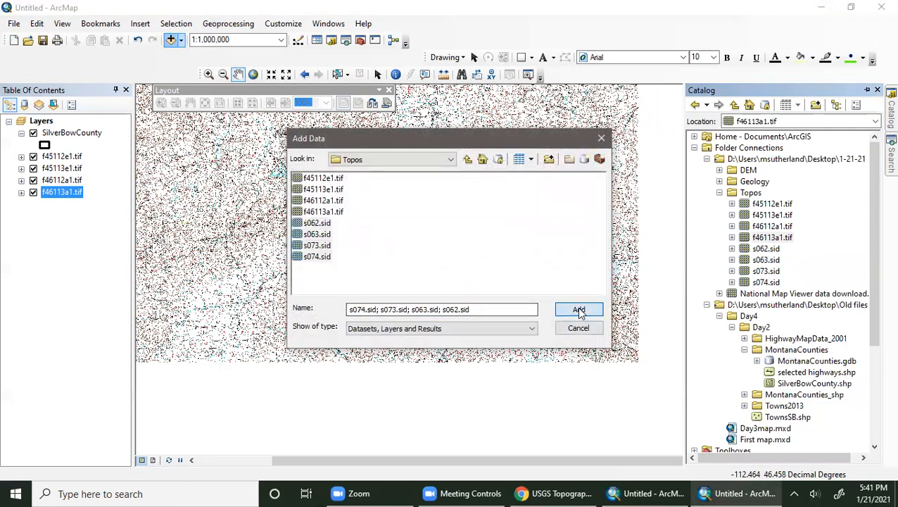
{"action": "left_click", "coordinate": [578, 310]}
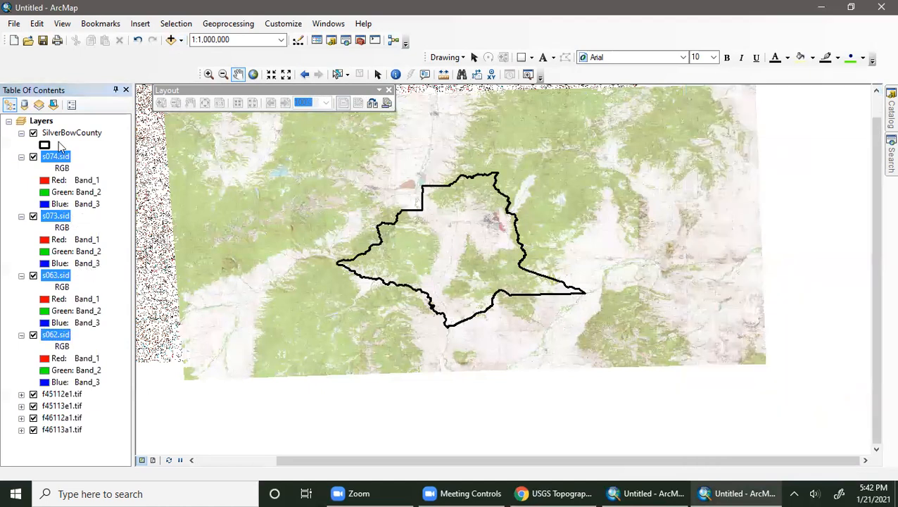
Check the data frame's coordinate system, choosing WGS 1984 from the favorites.
{"action": "right_click", "coordinate": [42, 124]}
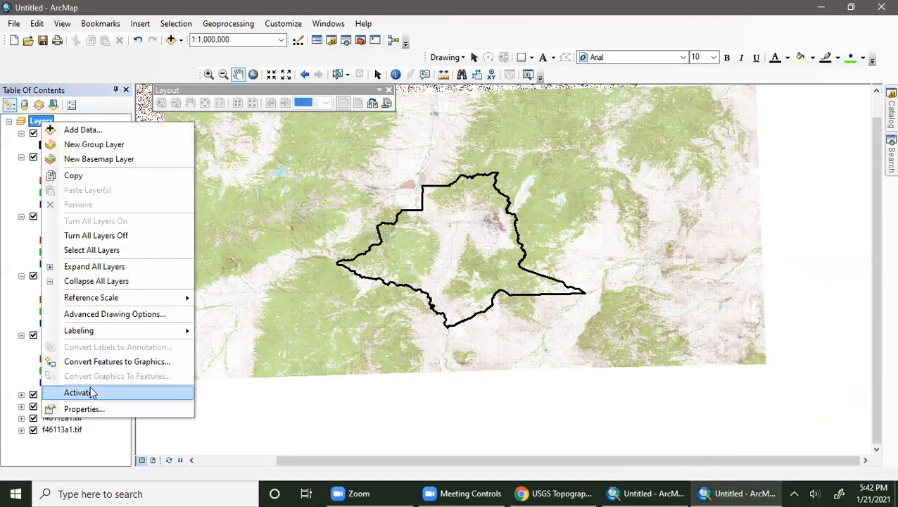
{"action": "left_click", "coordinate": [80, 410]}
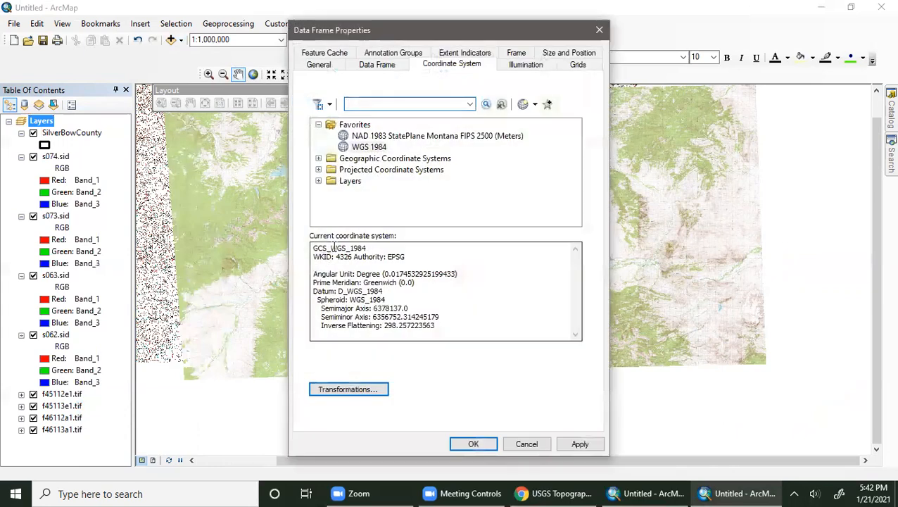
{"action": "left_click", "coordinate": [377, 151]}
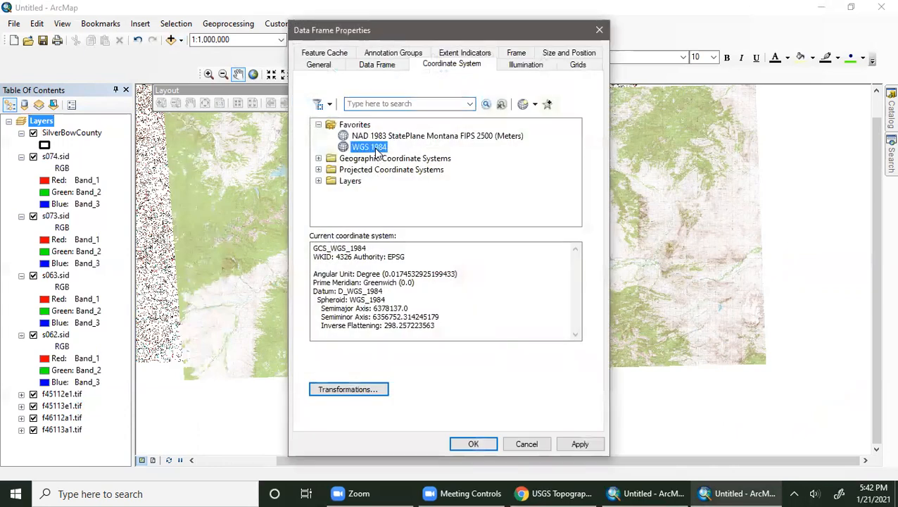
{"action": "left_click", "coordinate": [474, 444]}
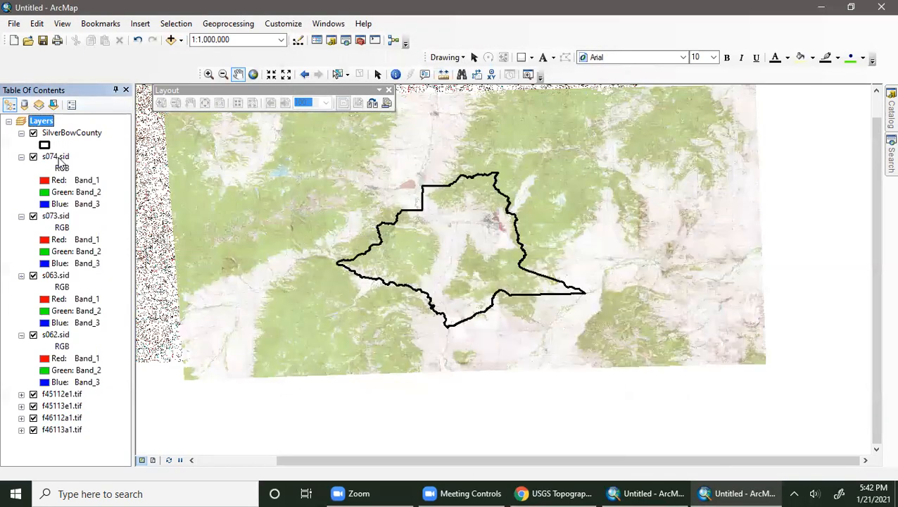
Examine the spatial reference in the source properties of the s074.sid layer.
{"action": "right_click", "coordinate": [59, 159]}
{"action": "left_click", "coordinate": [121, 356]}
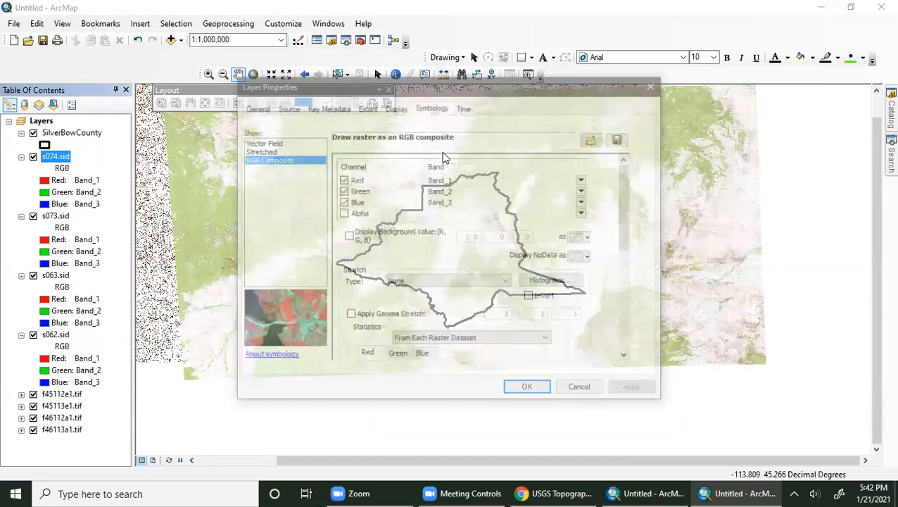
{"action": "left_click", "coordinate": [297, 106]}
{"action": "scroll", "coordinate": [411, 203], "scroll_direction": "down", "scroll_amount": 5}
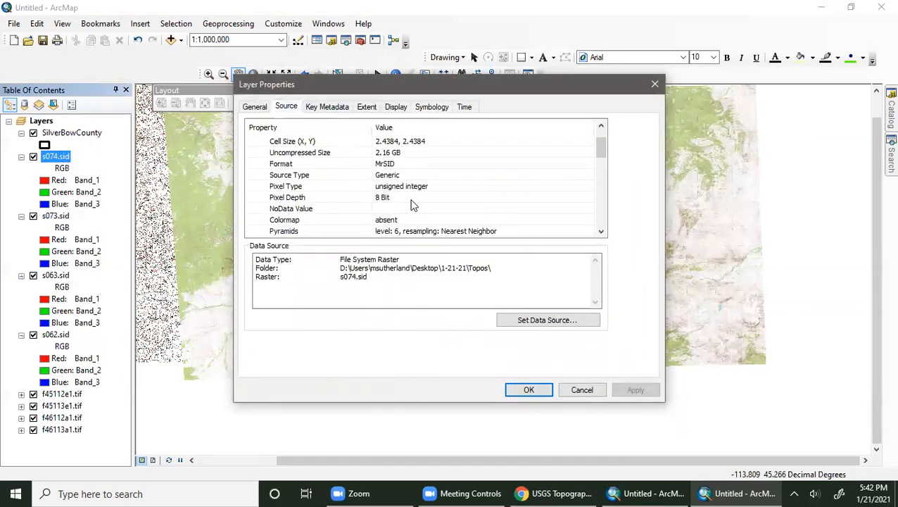
{"action": "scroll", "coordinate": [477, 216], "scroll_direction": "down", "scroll_amount": 2}
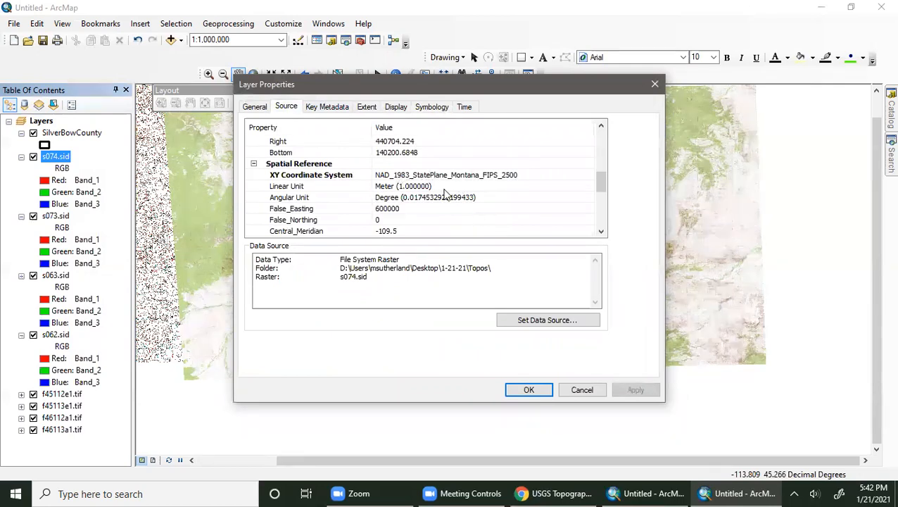
{"action": "left_click", "coordinate": [529, 390]}
Examine the spatial reference in the source properties of the f45112e1.tif layer.
{"action": "right_click", "coordinate": [58, 394]}
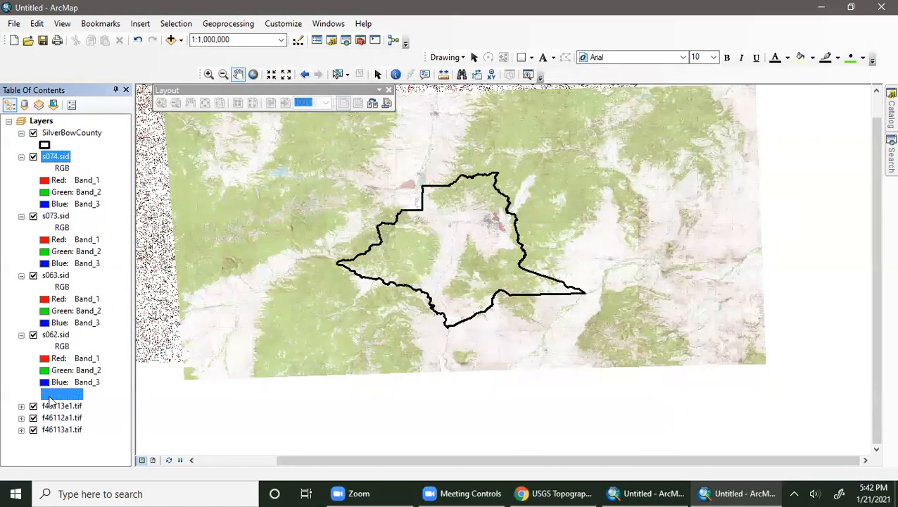
{"action": "left_click", "coordinate": [97, 387]}
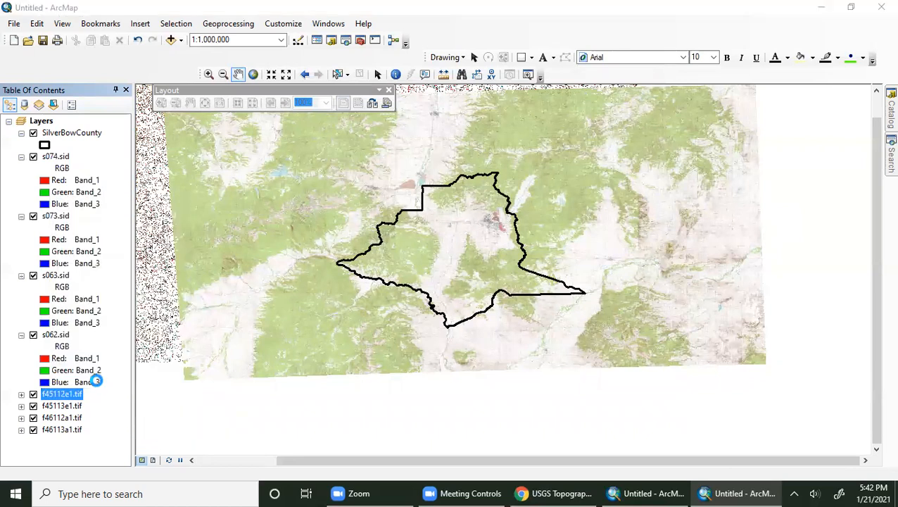
{"action": "scroll", "coordinate": [396, 204], "scroll_direction": "down", "scroll_amount": 6}
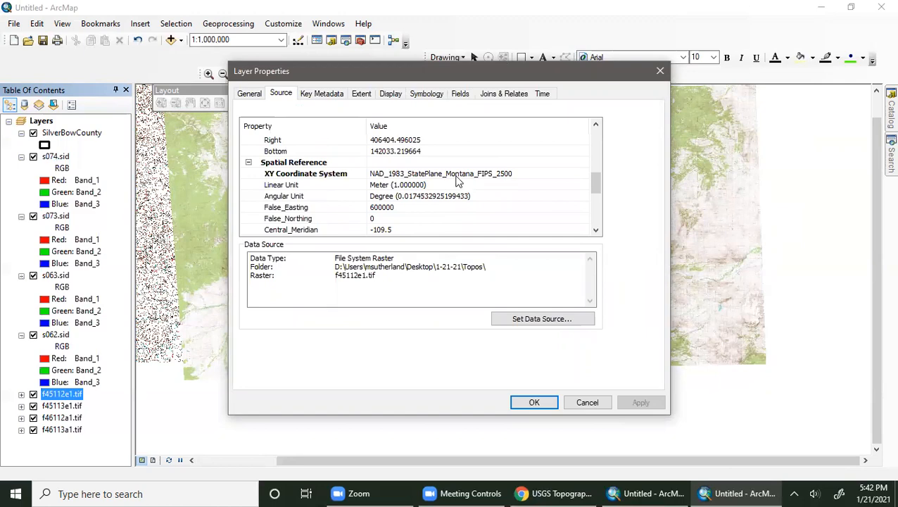
{"action": "left_click", "coordinate": [533, 402]}
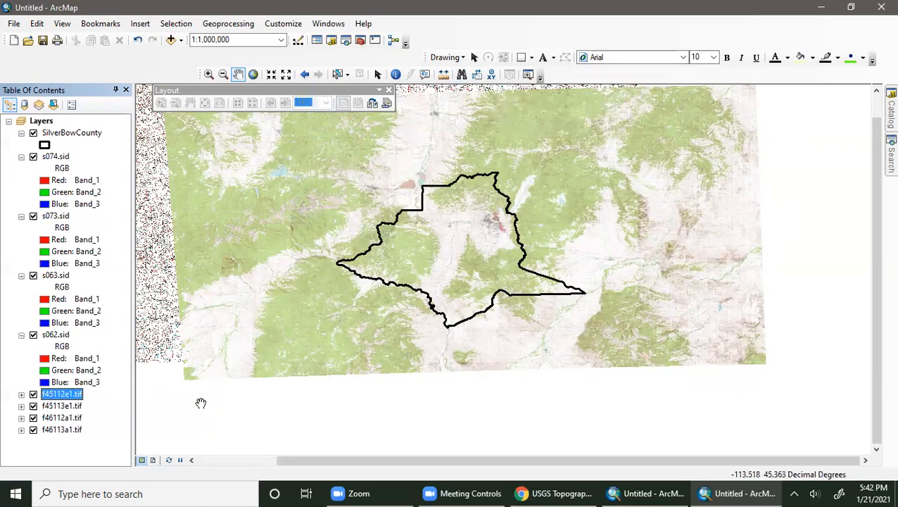
Refresh the map view and add floatn46w113_13.flt from the DEM folder directly beneath the SilverBowCounty layer.
{"action": "left_click", "coordinate": [168, 460]}
{"action": "left_click", "coordinate": [888, 116]}
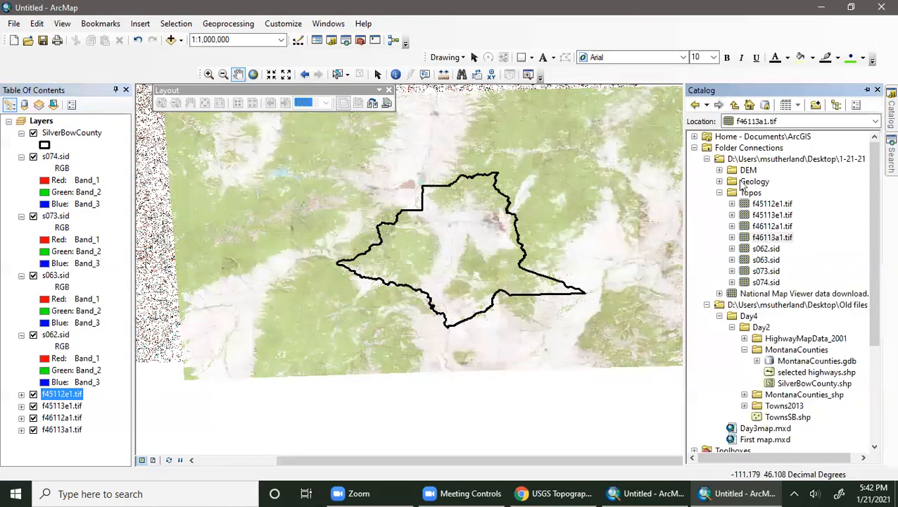
{"action": "left_click", "coordinate": [720, 171]}
{"action": "mouse_move", "coordinate": [774, 184]}
{"action": "left_mouse_down"}
{"action": "mouse_move", "coordinate": [120, 222]}
{"action": "mouse_move", "coordinate": [73, 208]}
{"action": "mouse_move", "coordinate": [60, 144]}
{"action": "left_mouse_up"}
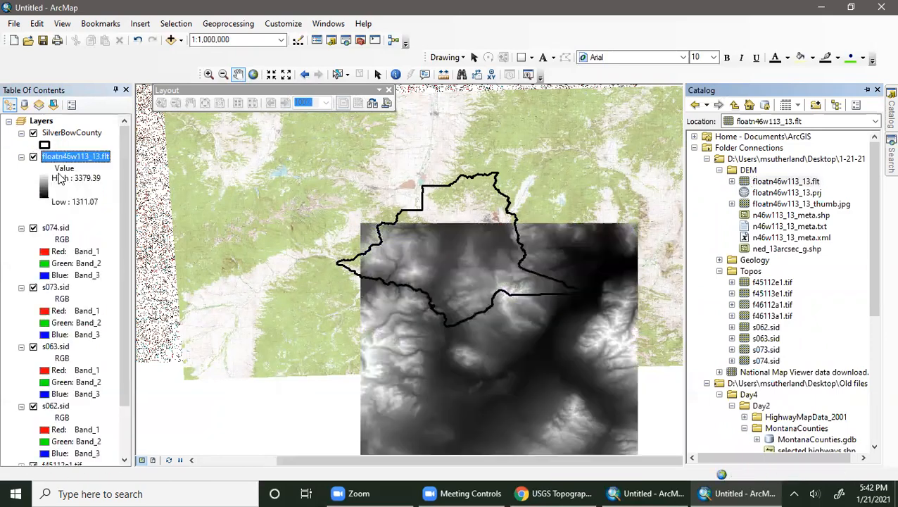
Examine the spatial reference in the source properties of the floatn46w113_13.flt layer.
{"action": "scroll", "coordinate": [357, 239], "scroll_direction": "up", "scroll_amount": 1}
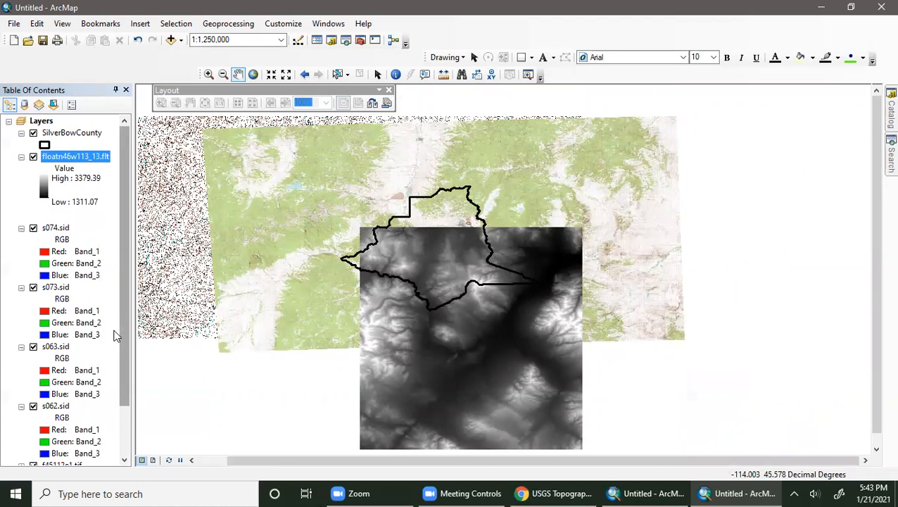
{"action": "scroll", "coordinate": [504, 264], "scroll_direction": "up", "scroll_amount": 1}
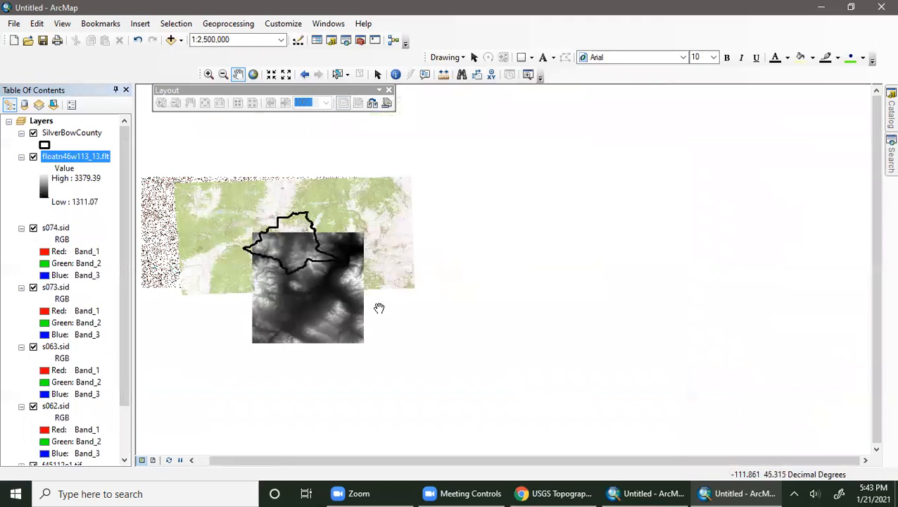
{"action": "scroll", "coordinate": [379, 310], "scroll_direction": "down", "scroll_amount": 1}
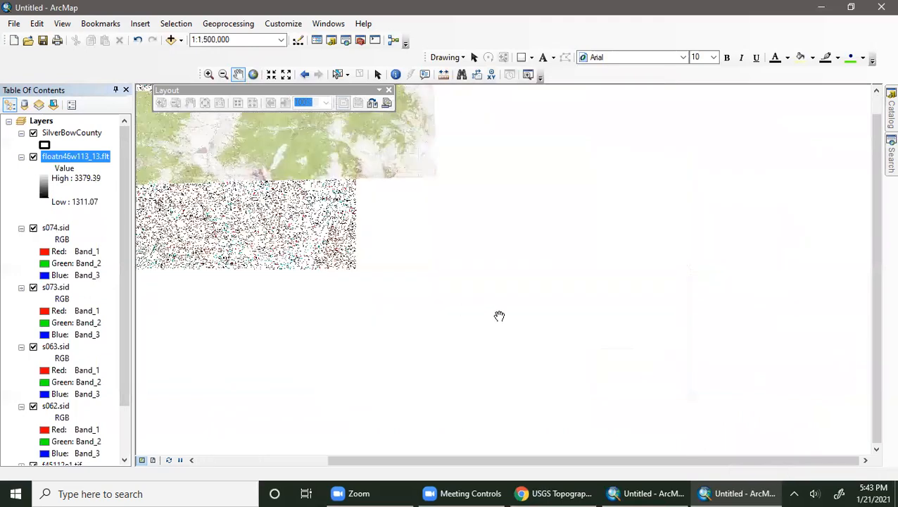
{"action": "left_click_drag", "start_coordinate": [360, 284], "coordinate": [627, 361]}
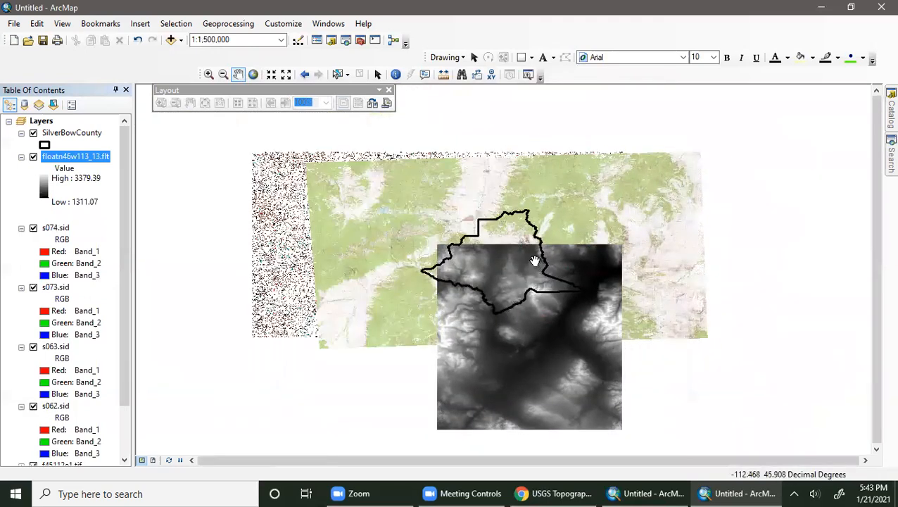
{"action": "left_click", "coordinate": [92, 148]}
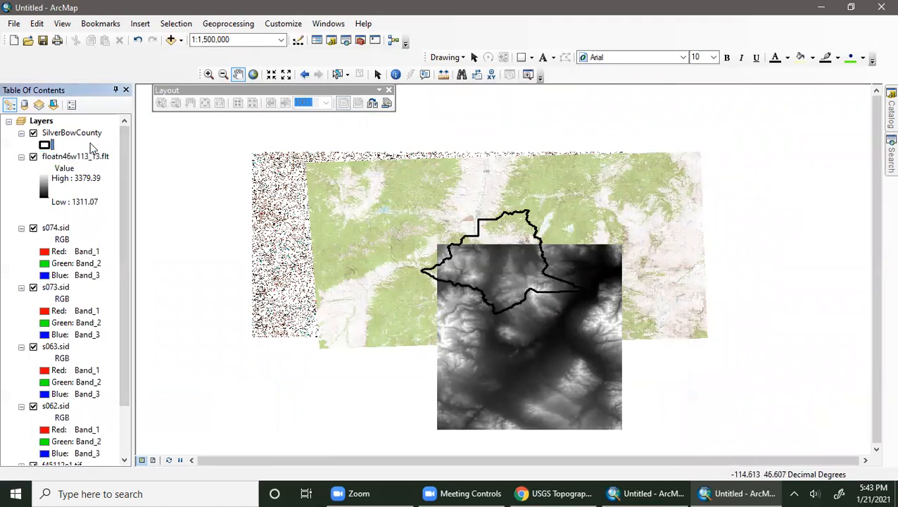
{"action": "right_click", "coordinate": [65, 155]}
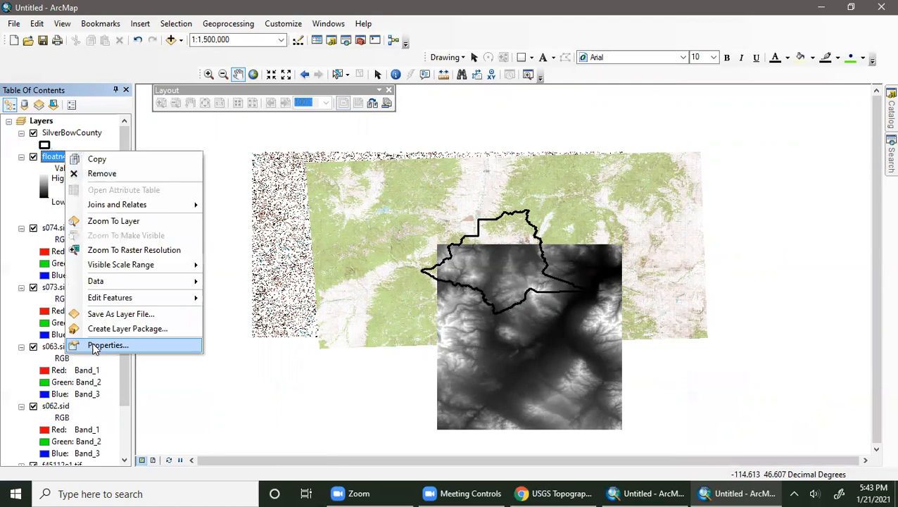
{"action": "left_click", "coordinate": [98, 344]}
{"action": "scroll", "coordinate": [455, 215], "scroll_direction": "down", "scroll_amount": 6}
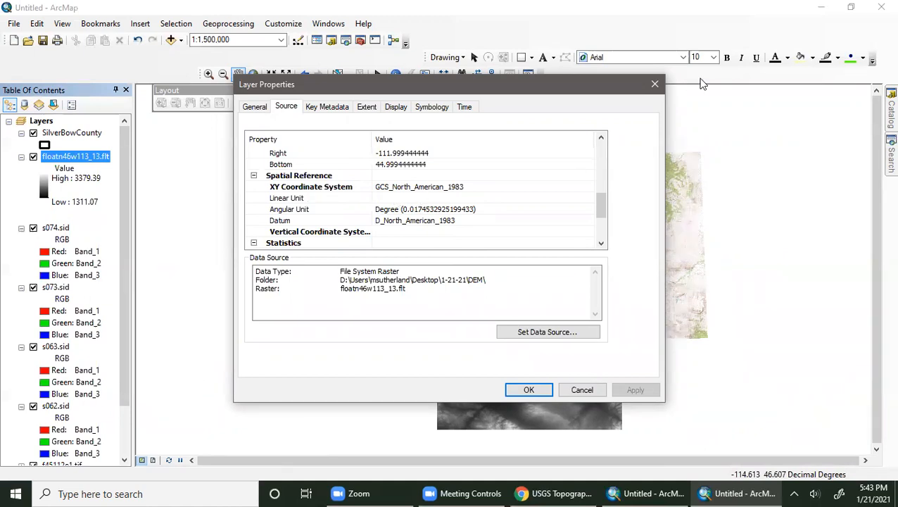
{"action": "left_click", "coordinate": [656, 85]}
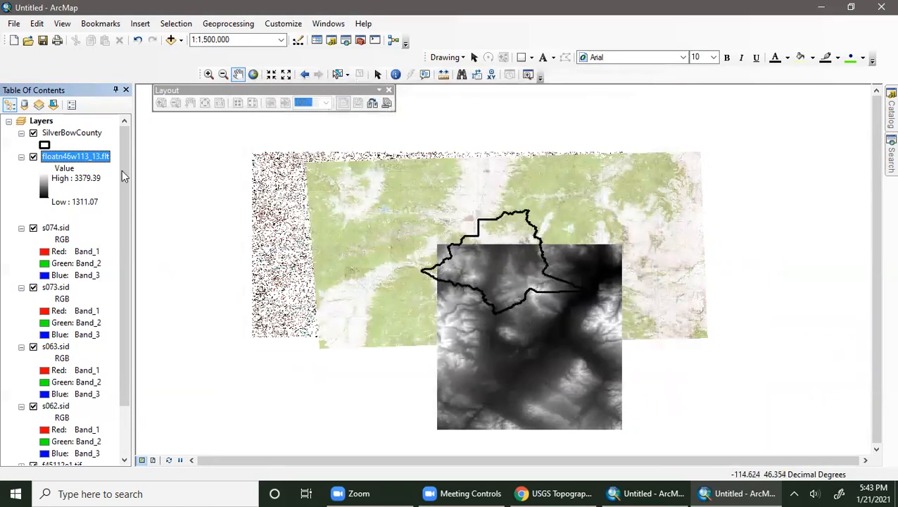
{"action": "left_click", "coordinate": [57, 230]}
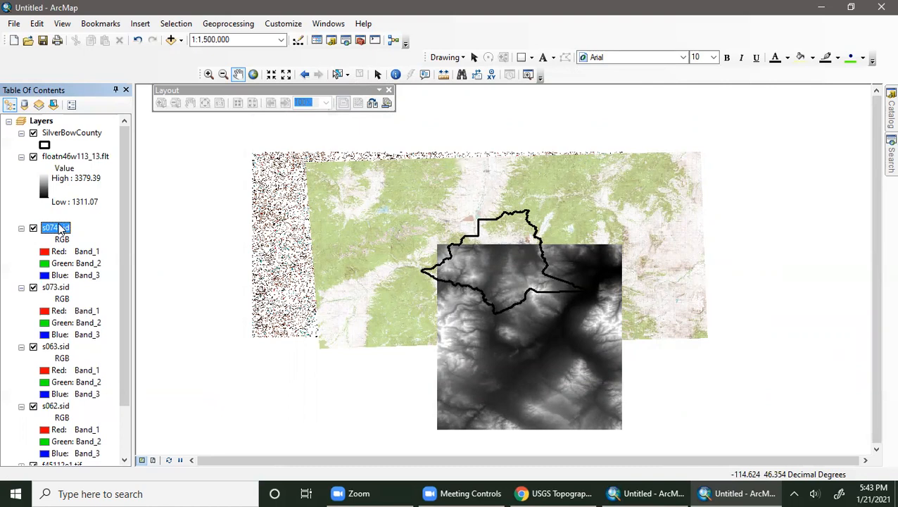
{"action": "right_click", "coordinate": [56, 121]}
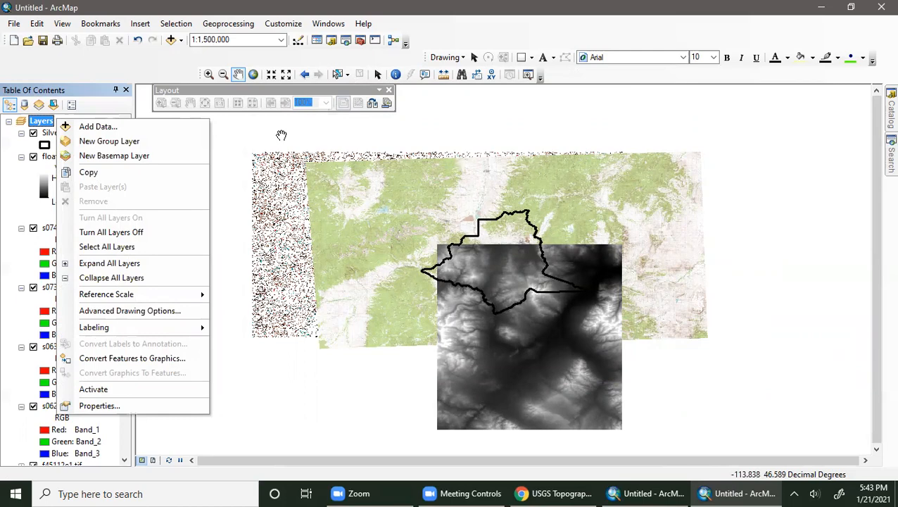
{"action": "left_click", "coordinate": [506, 108]}
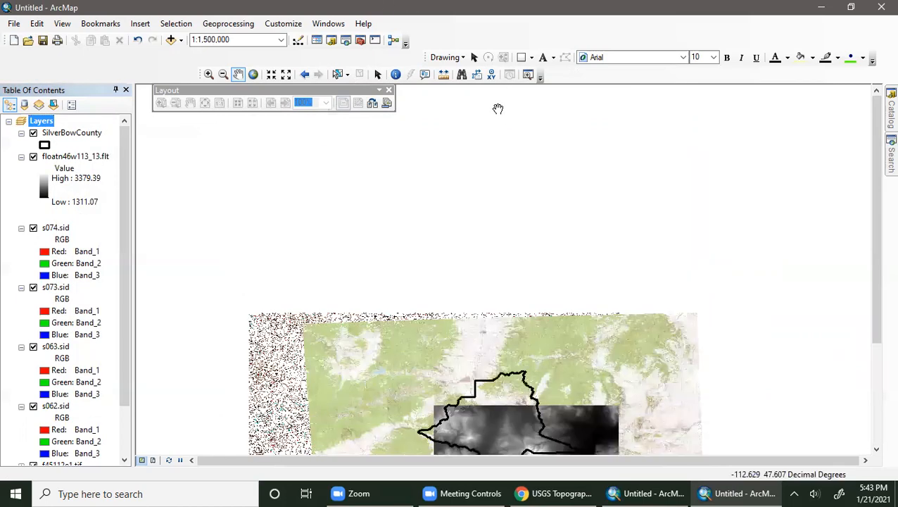
{"action": "left_click", "coordinate": [253, 73]}
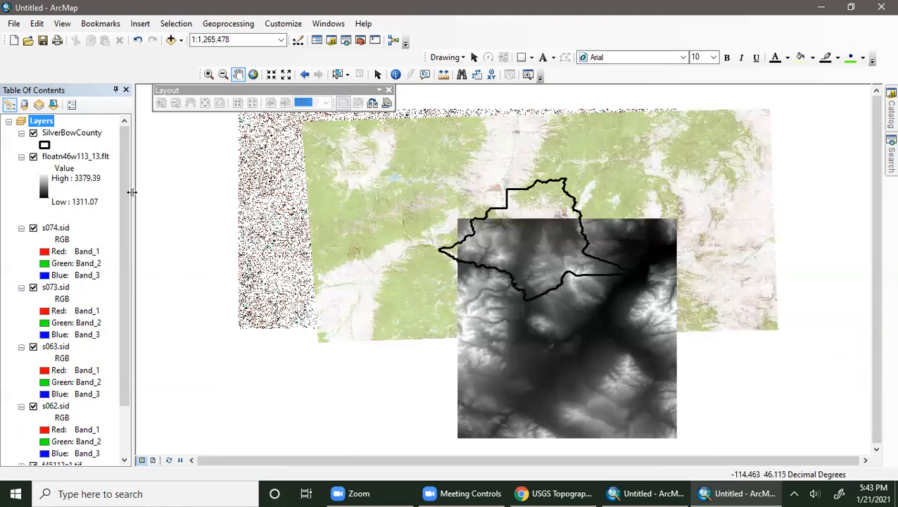
{"action": "right_click", "coordinate": [54, 157]}
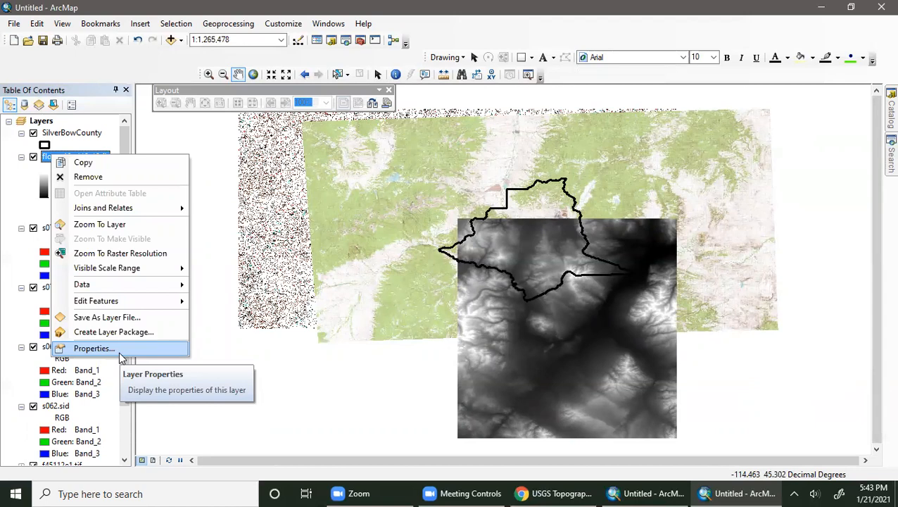
Check the low and high elevation values in the legend of the floatn46w113_13.flt layer.
{"action": "left_click", "coordinate": [209, 74]}
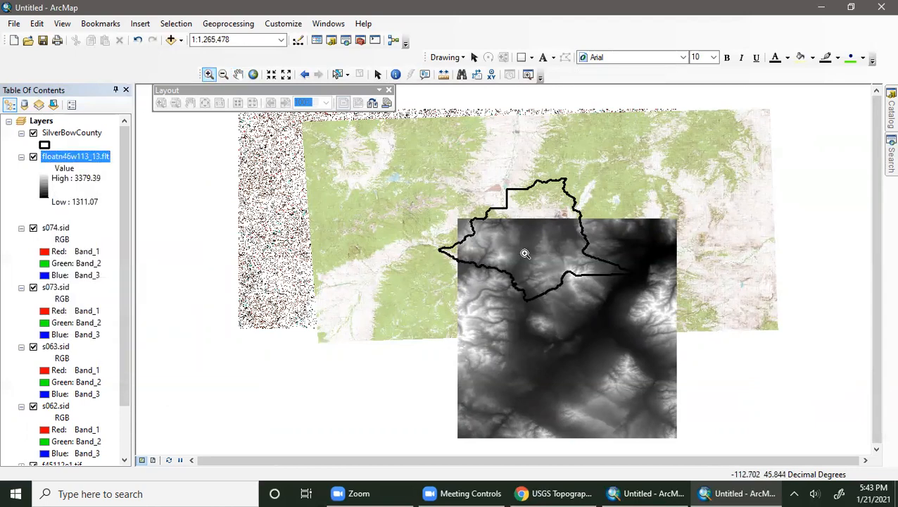
{"action": "left_click", "coordinate": [86, 203]}
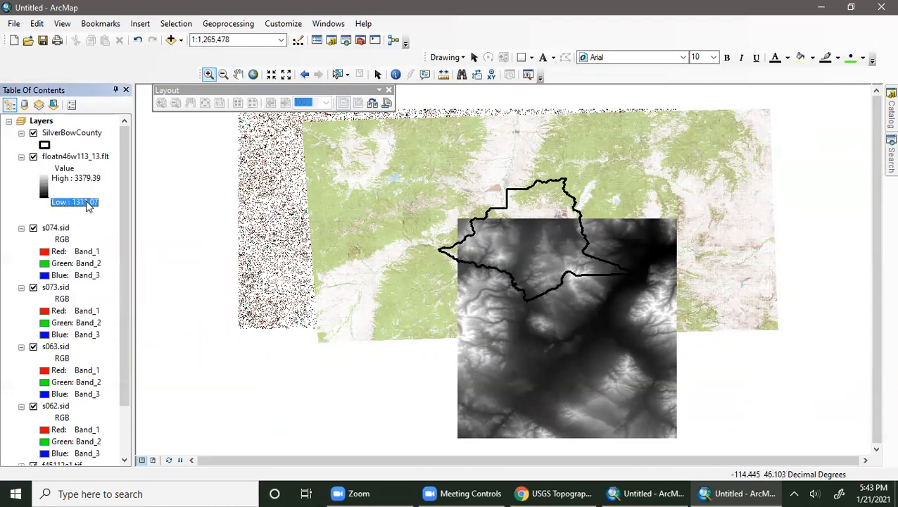
{"action": "left_click", "coordinate": [88, 204]}
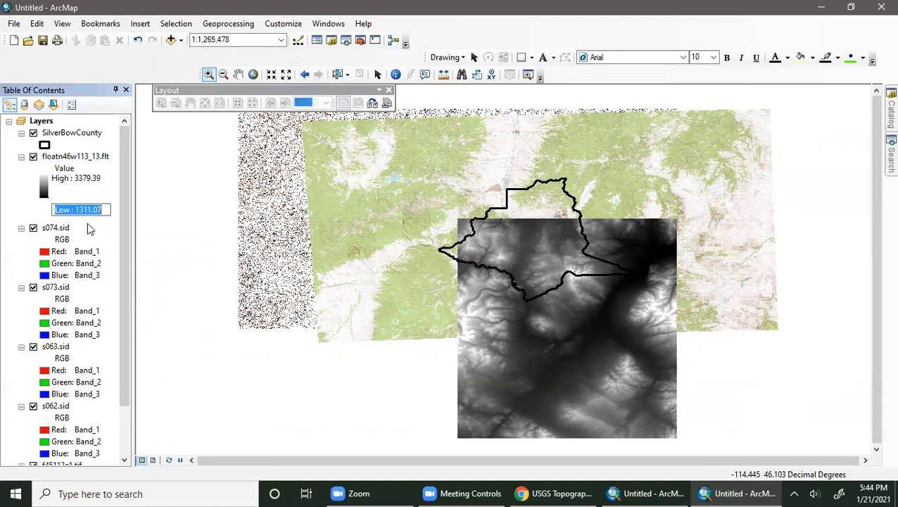
{"action": "left_click", "coordinate": [103, 227]}
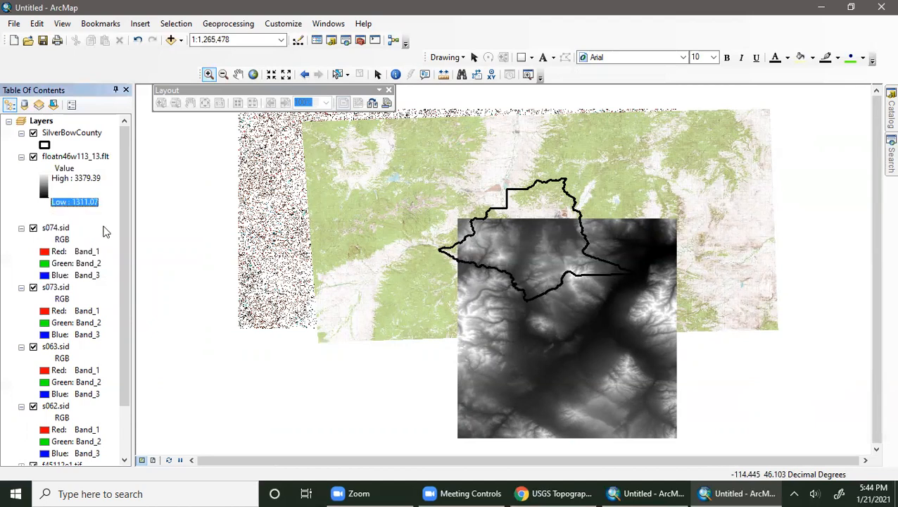
{"action": "left_click", "coordinate": [95, 182]}
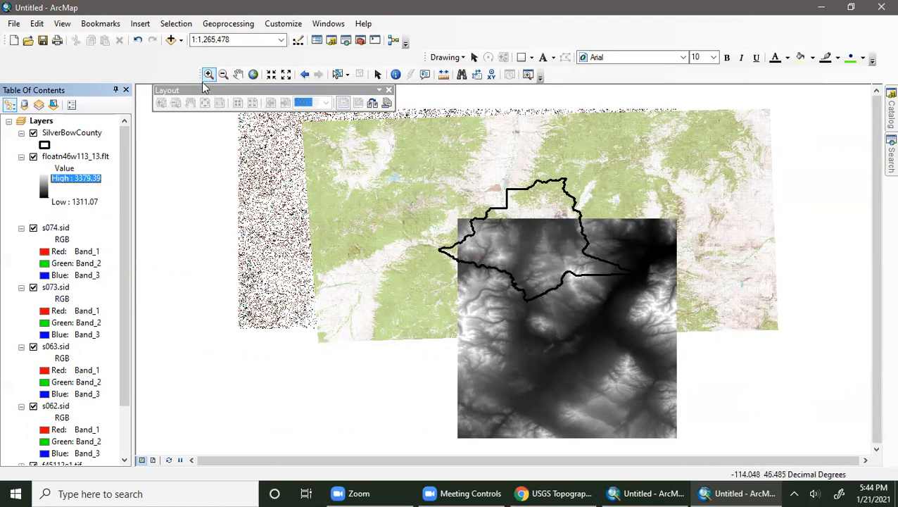
Identify the top-most layer at a spot inside Silver Bow County where individual DEM cells can be distinguished.
{"action": "left_click_drag", "start_coordinate": [468, 236], "coordinate": [581, 304]}
{"action": "left_click_drag", "start_coordinate": [492, 247], "coordinate": [547, 292]}
{"action": "left_click_drag", "start_coordinate": [514, 234], "coordinate": [631, 389]}
{"action": "scroll", "coordinate": [617, 333], "scroll_direction": "down", "scroll_amount": 5}
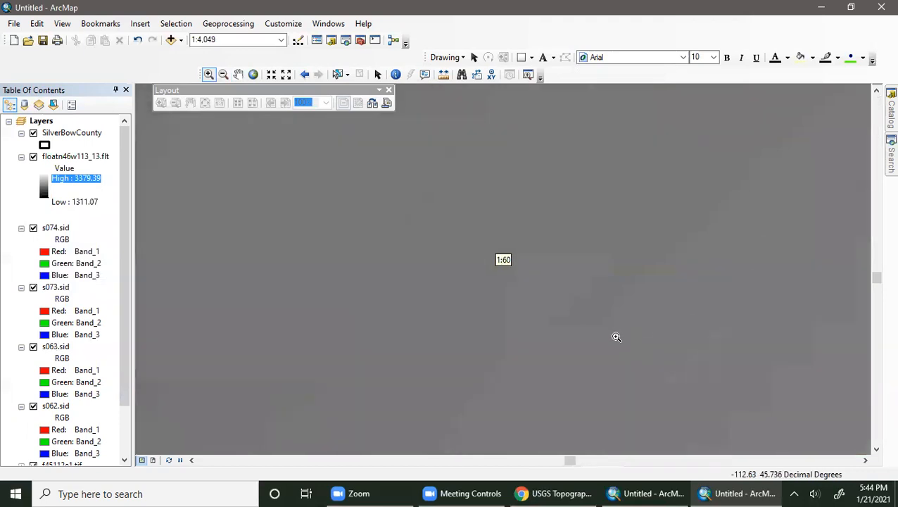
{"action": "scroll", "coordinate": [533, 345], "scroll_direction": "down", "scroll_amount": 3}
{"action": "scroll", "coordinate": [533, 350], "scroll_direction": "up", "scroll_amount": 3}
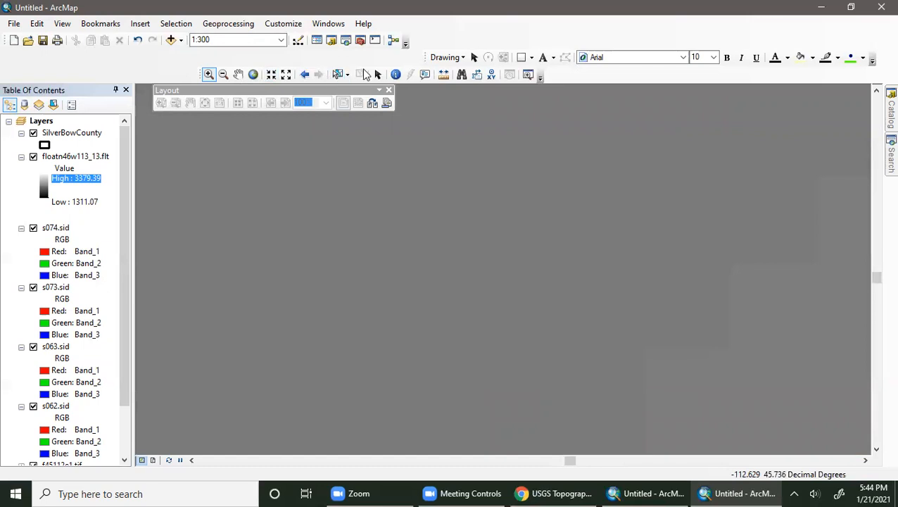
{"action": "left_click", "coordinate": [395, 74]}
{"action": "left_click", "coordinate": [420, 200]}
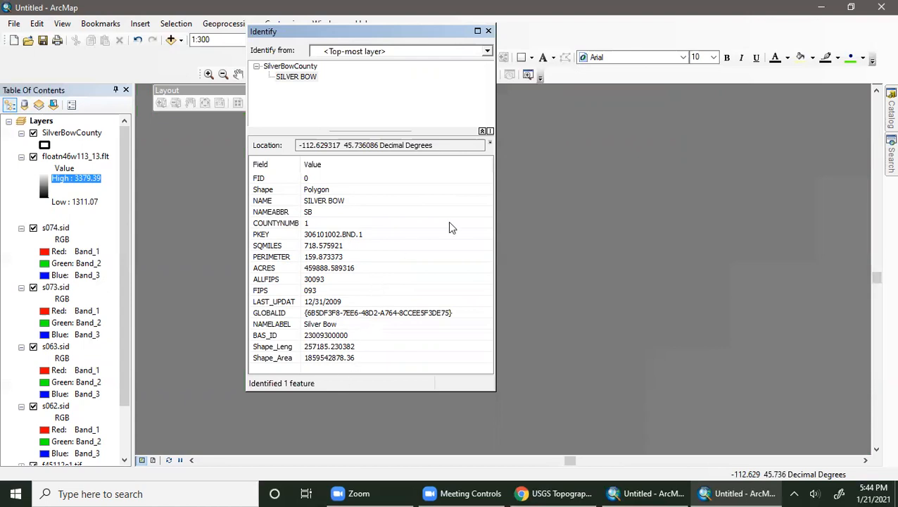
Restrict Identify to floatn46w113_13.flt and read the pixel value of a DEM cell.
{"action": "left_click", "coordinate": [408, 53]}
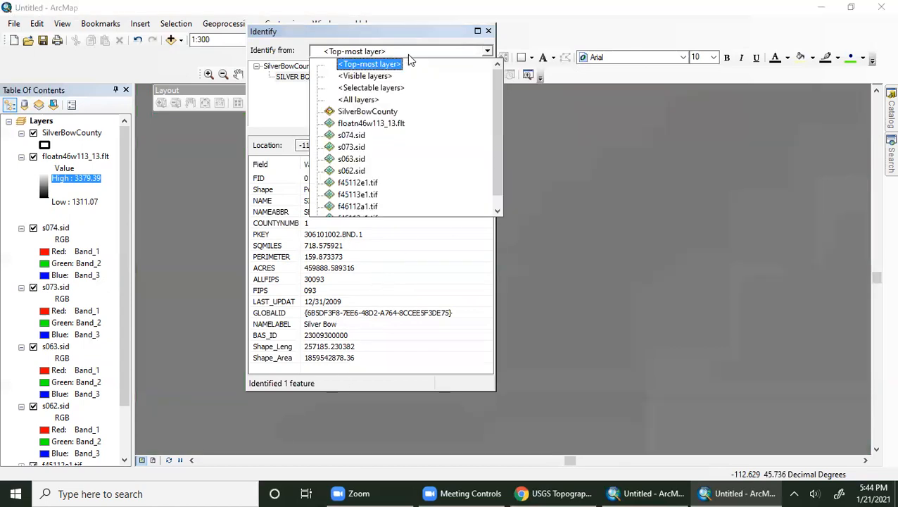
{"action": "left_click", "coordinate": [371, 125]}
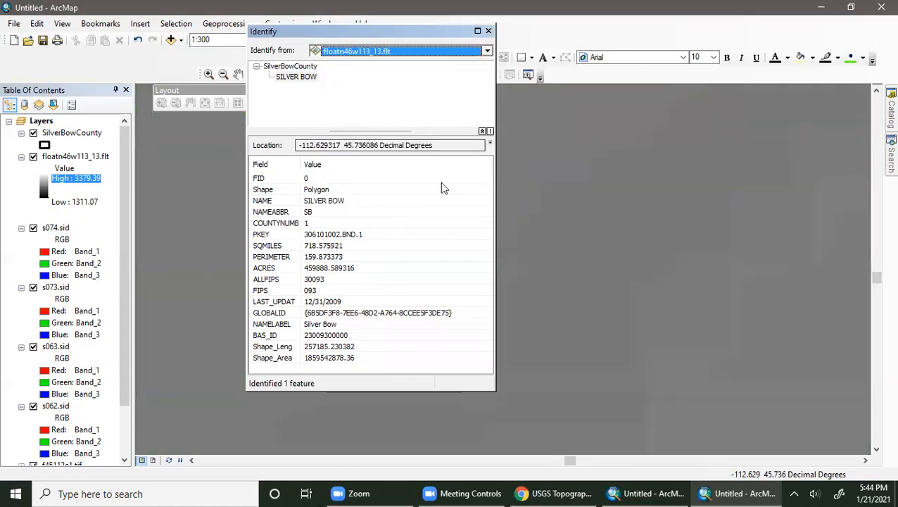
{"action": "left_click", "coordinate": [616, 273]}
{"action": "left_click", "coordinate": [301, 189]}
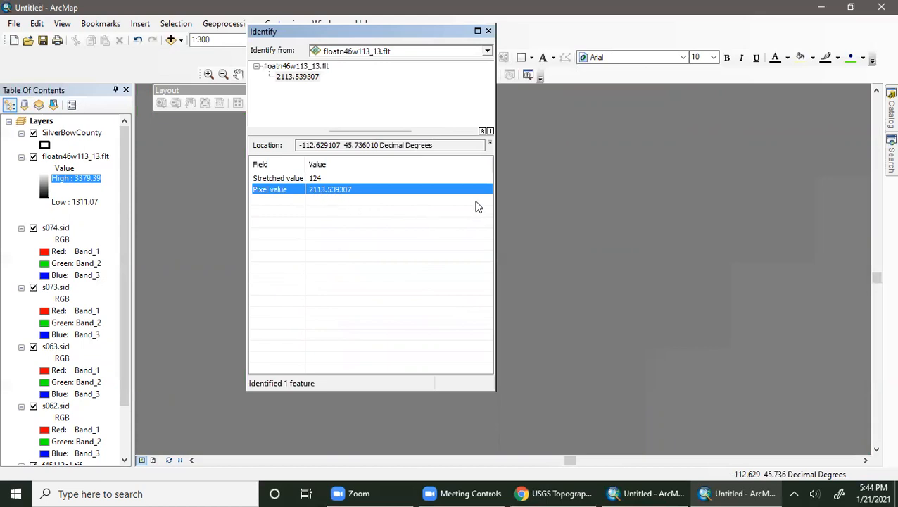
{"action": "left_click", "coordinate": [487, 31]}
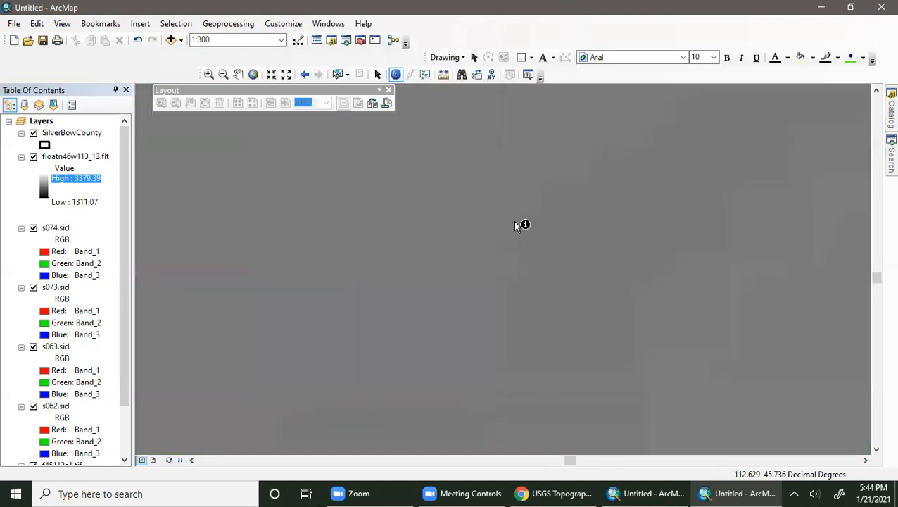
Turn on the hillshade effect in the stretched symbology of the floatn46w113_13.flt layer.
{"action": "left_click", "coordinate": [253, 74]}
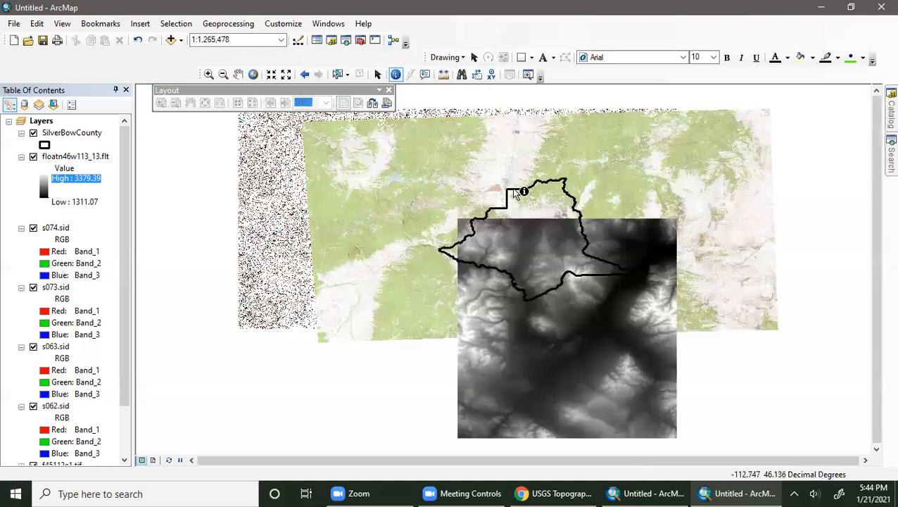
{"action": "right_click", "coordinate": [89, 157]}
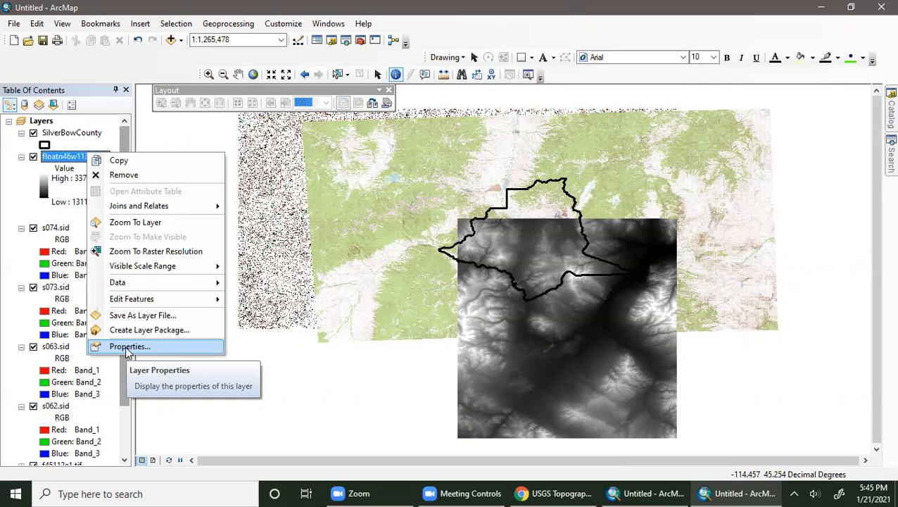
{"action": "left_click", "coordinate": [129, 347]}
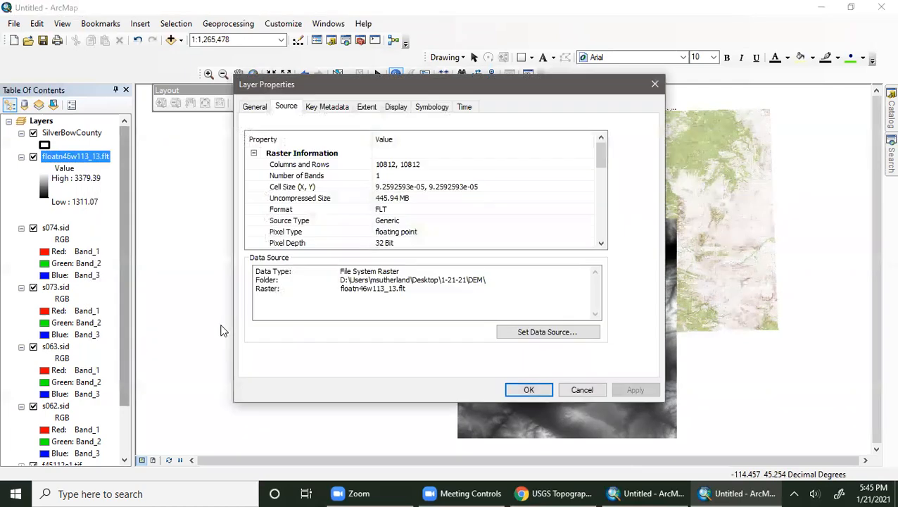
{"action": "left_click", "coordinate": [431, 107]}
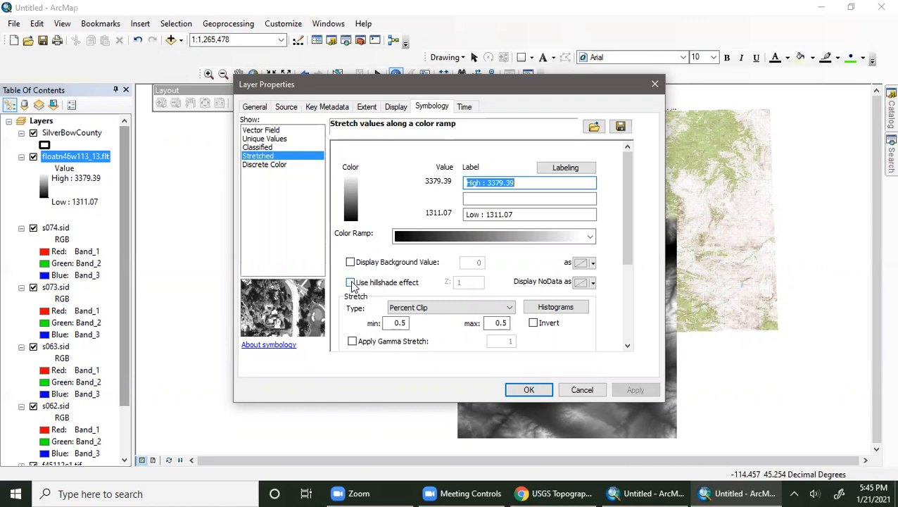
{"action": "left_click", "coordinate": [351, 282]}
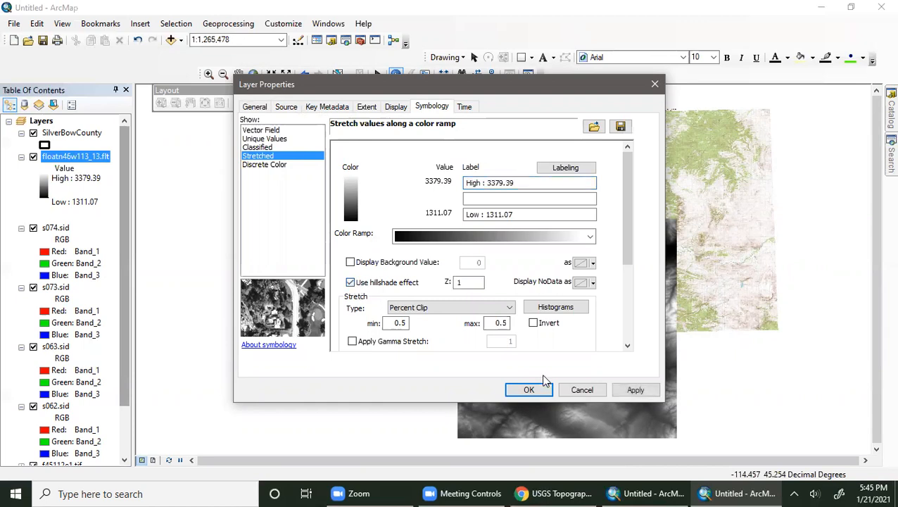
{"action": "left_click", "coordinate": [528, 391]}
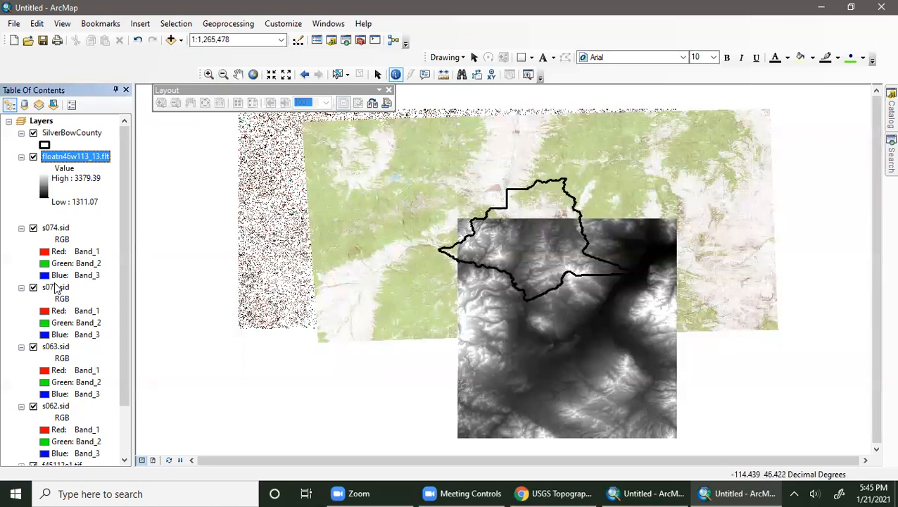
Turn off the s074.sid, s073.sid, s063.sid and s062.sid layers.
{"action": "left_click", "coordinate": [33, 227]}
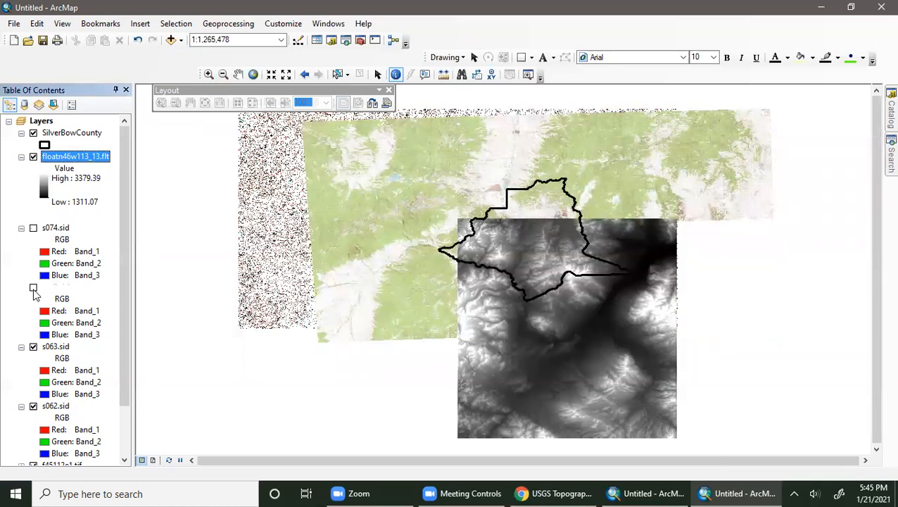
{"action": "left_click", "coordinate": [33, 287]}
{"action": "scroll", "coordinate": [33, 289], "scroll_direction": "down", "scroll_amount": 1}
{"action": "left_click", "coordinate": [33, 311]}
{"action": "left_click", "coordinate": [34, 370]}
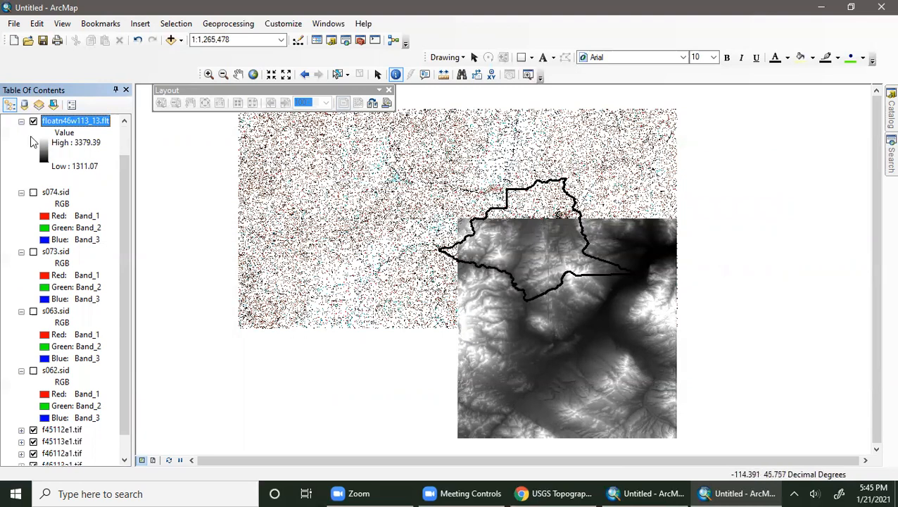
Move floatn46w113_13.flt beneath f46113a1.tif as the lowest layer and inspect the hillshaded terrain near the DEM's western edge.
{"action": "left_click_drag", "start_coordinate": [64, 127], "coordinate": [70, 450]}
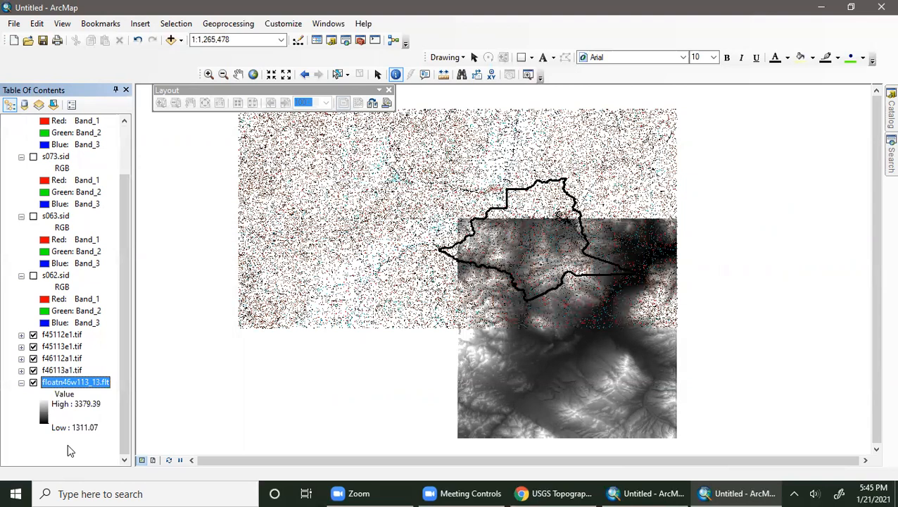
{"action": "left_click", "coordinate": [208, 74]}
{"action": "left_click_drag", "start_coordinate": [463, 354], "coordinate": [501, 387]}
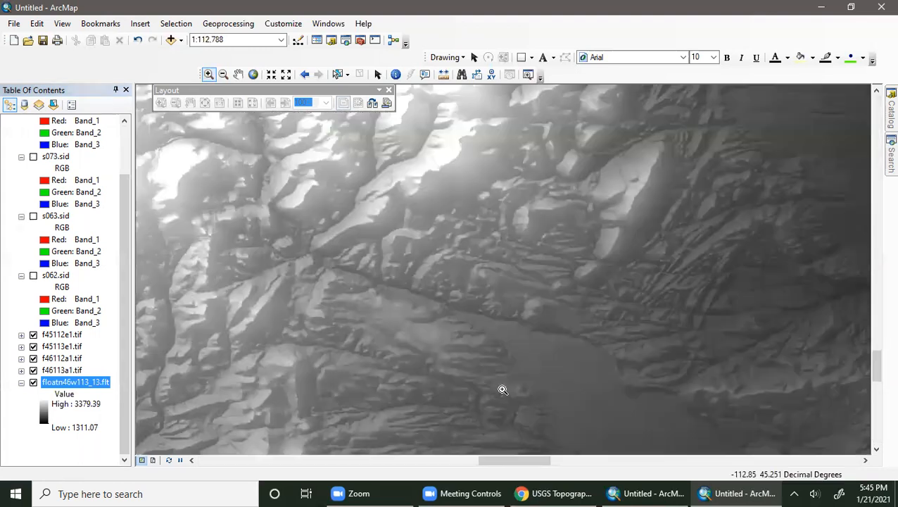
Inspect the DEM's hillshaded valley and ridges at close and wide scales, and bring the topo-covered area to the north into view.
{"action": "left_click_drag", "start_coordinate": [376, 244], "coordinate": [414, 317]}
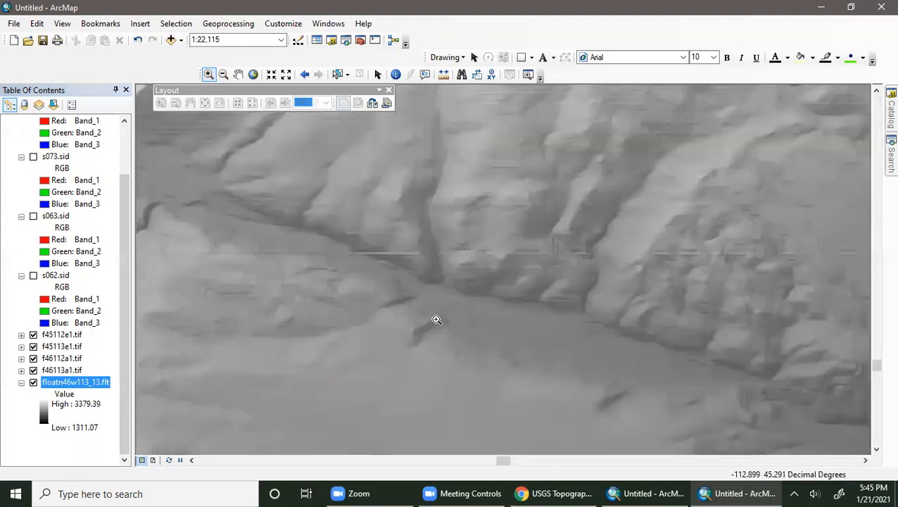
{"action": "scroll", "coordinate": [411, 338], "scroll_direction": "down", "scroll_amount": 4}
{"action": "scroll", "coordinate": [412, 339], "scroll_direction": "down", "scroll_amount": 1}
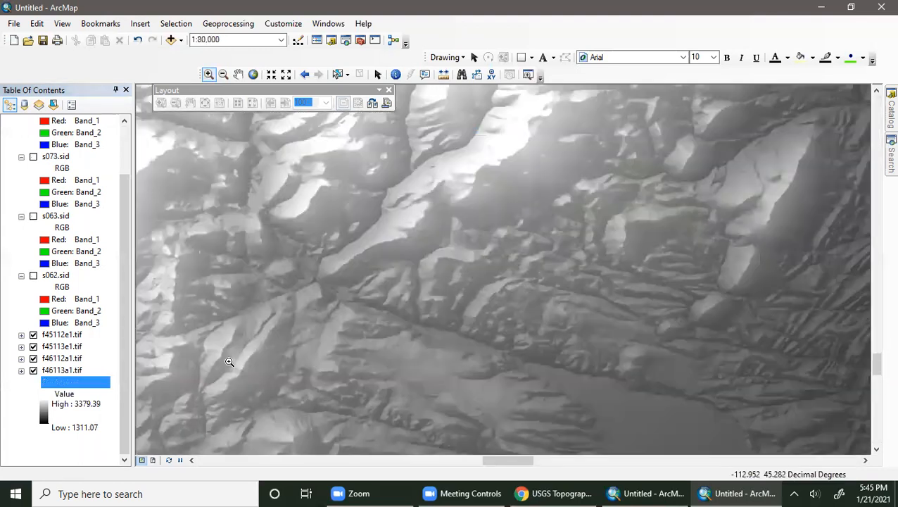
{"action": "scroll", "coordinate": [279, 325], "scroll_direction": "down", "scroll_amount": 1}
{"action": "scroll", "coordinate": [278, 326], "scroll_direction": "down", "scroll_amount": 1}
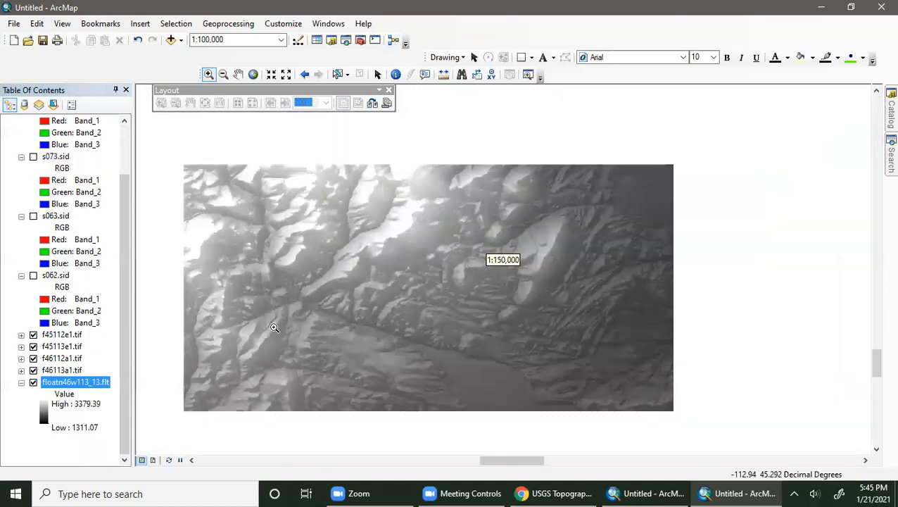
{"action": "scroll", "coordinate": [384, 368], "scroll_direction": "down", "scroll_amount": 1}
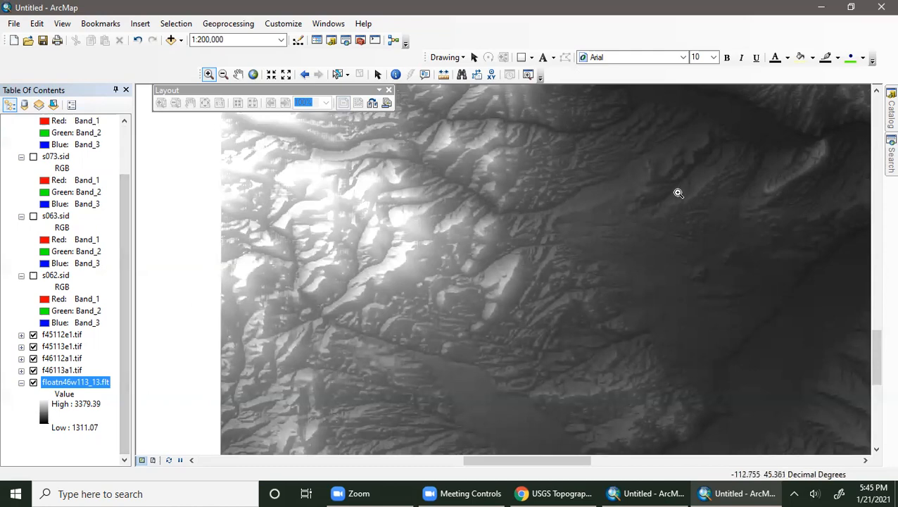
{"action": "left_click_drag", "start_coordinate": [878, 355], "coordinate": [877, 310]}
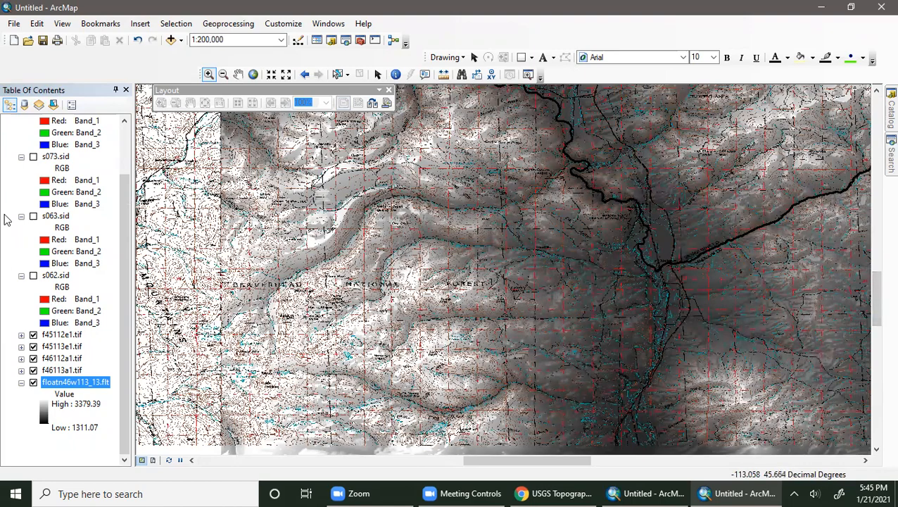
{"action": "left_click", "coordinate": [21, 335]}
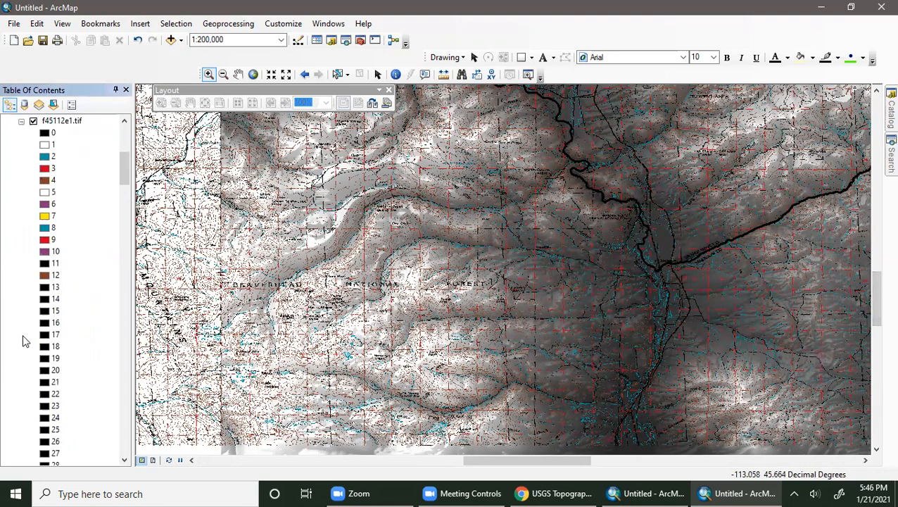
{"action": "scroll", "coordinate": [40, 204], "scroll_direction": "up", "scroll_amount": 3}
{"action": "left_click", "coordinate": [21, 227]}
{"action": "left_click", "coordinate": [76, 382]}
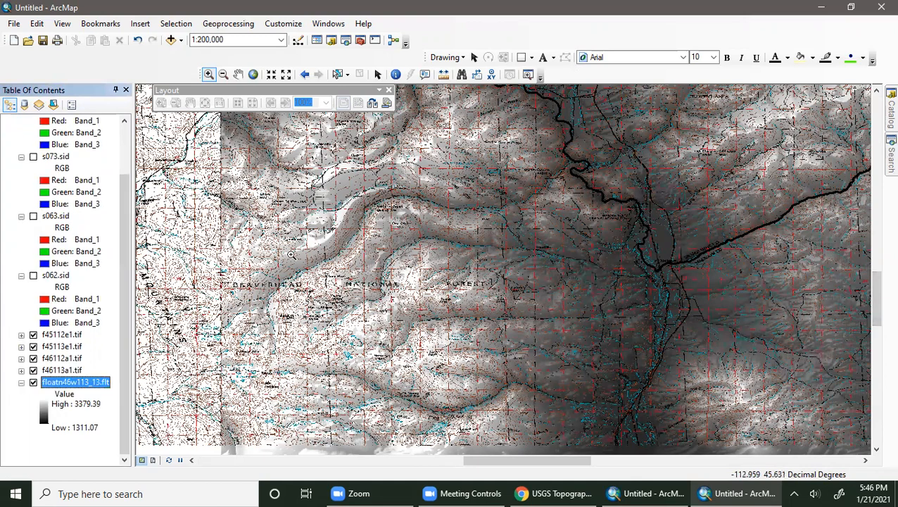
Inspect the topo contours over the hillshade around Hecla Mines and the Beaverhead National Forest at several scales.
{"action": "left_click", "coordinate": [428, 349]}
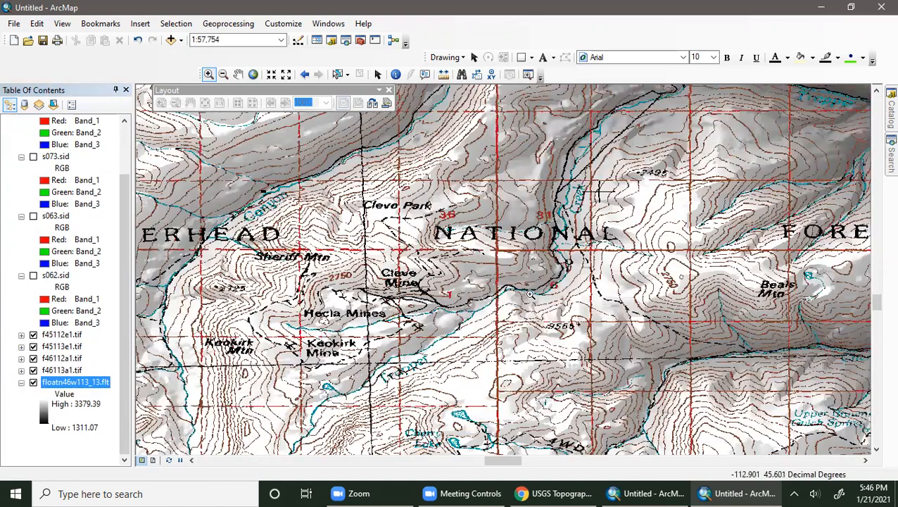
{"action": "scroll", "coordinate": [590, 306], "scroll_direction": "up", "scroll_amount": 2}
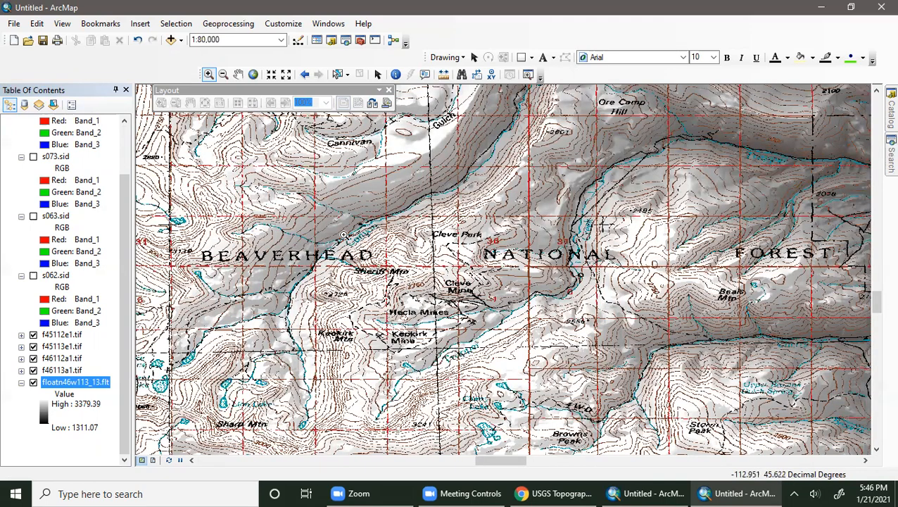
{"action": "scroll", "coordinate": [547, 274], "scroll_direction": "up", "scroll_amount": 3}
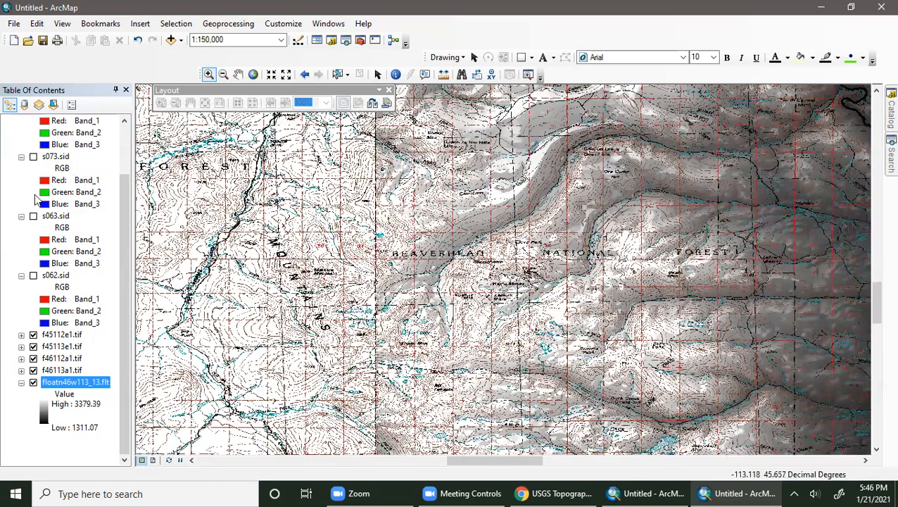
Turn on the s062.sid, s063.sid and s073.sid layers, and turn s063.sid and s073.sid back off.
{"action": "left_click", "coordinate": [33, 275]}
{"action": "left_click", "coordinate": [33, 216]}
{"action": "left_click", "coordinate": [33, 156]}
{"action": "scroll", "coordinate": [116, 210], "scroll_direction": "up", "scroll_amount": 1}
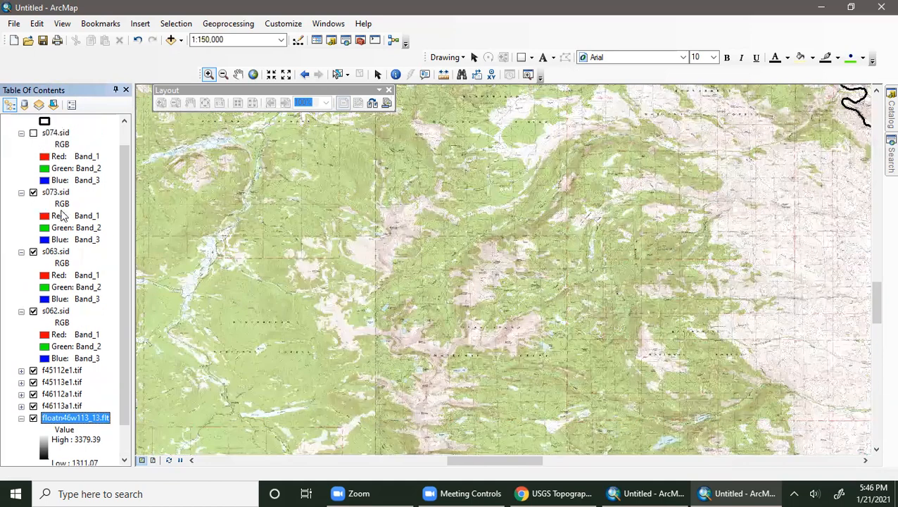
{"action": "left_click", "coordinate": [34, 251]}
{"action": "left_click", "coordinate": [34, 193]}
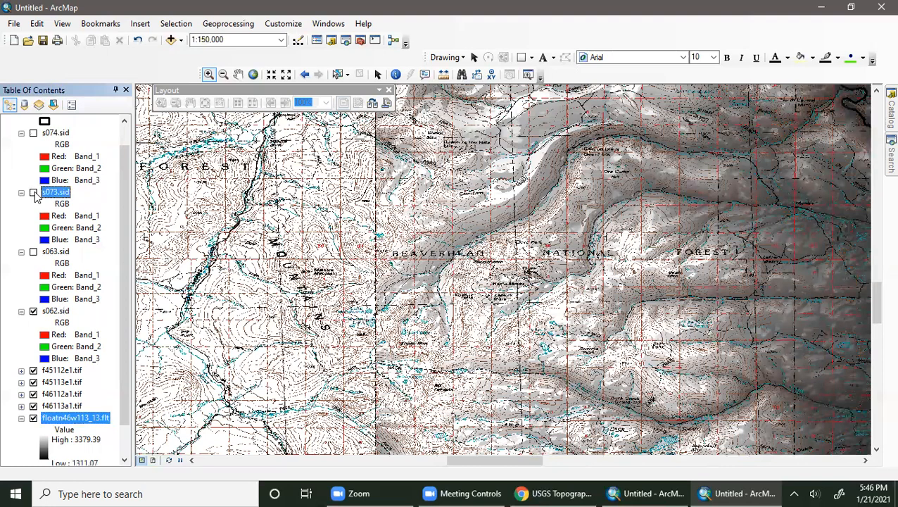
Set the display transparency of the s073.sid layer to 50%.
{"action": "right_click", "coordinate": [66, 192]}
{"action": "left_click", "coordinate": [133, 382]}
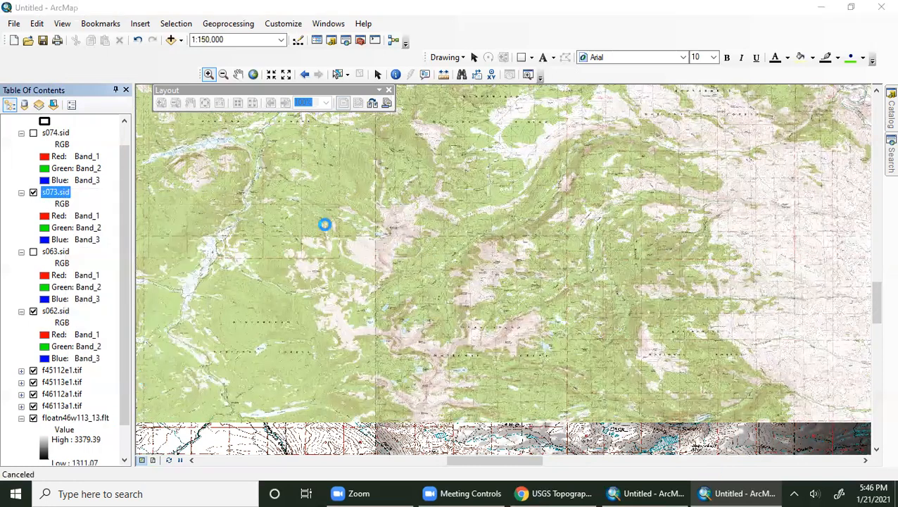
{"action": "left_click", "coordinate": [392, 108]}
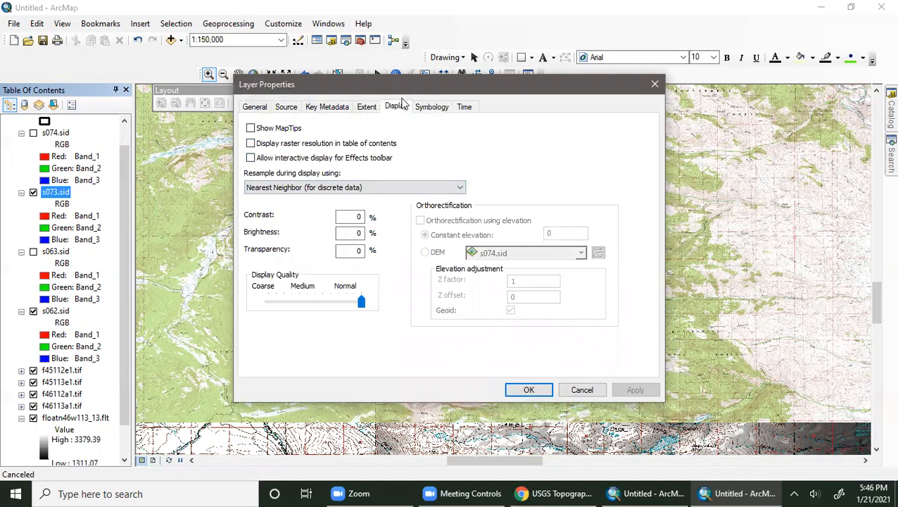
{"action": "left_click", "coordinate": [431, 107]}
{"action": "left_click", "coordinate": [373, 108]}
{"action": "left_click", "coordinate": [386, 109]}
{"action": "left_click", "coordinate": [349, 249]}
{"action": "type", "text": "5"}
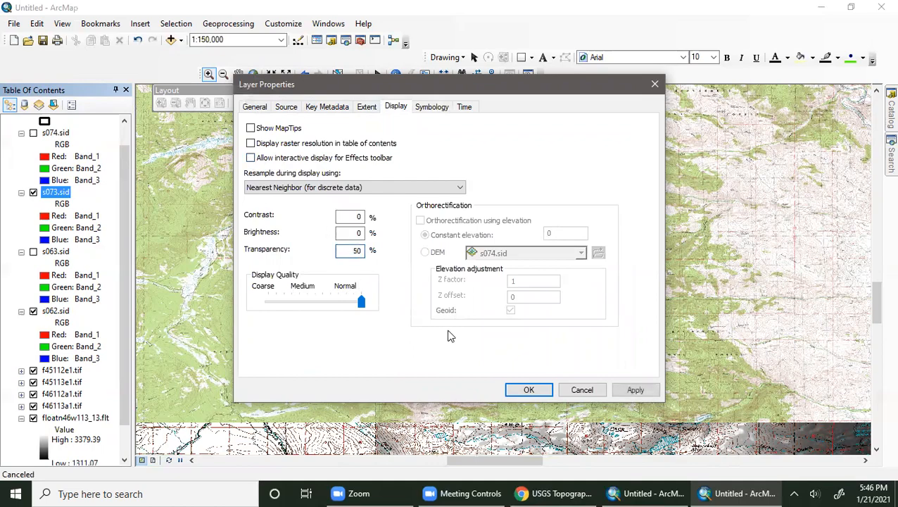
{"action": "left_click", "coordinate": [634, 390]}
{"action": "left_click", "coordinate": [538, 390]}
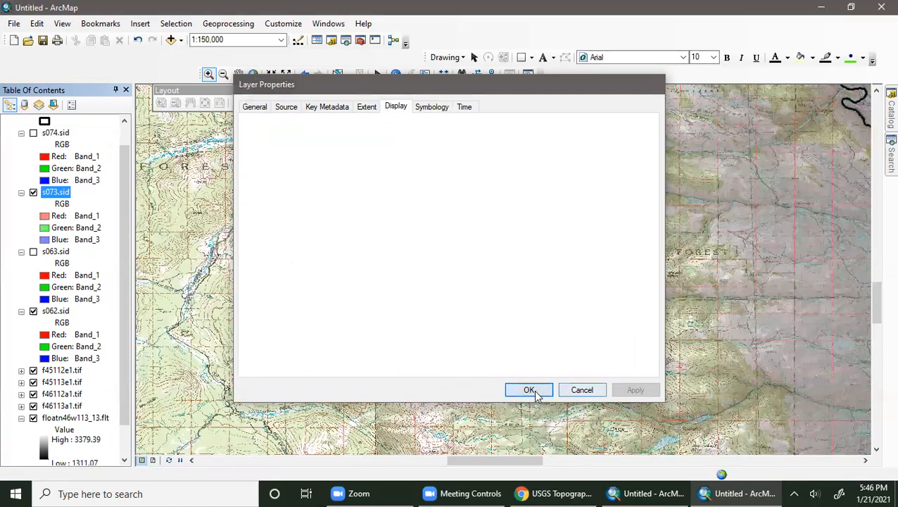
Turn off the f45112e1.tif, f45113e1.tif, f46112a1.tif and f46113a1.tif layers to view s073.sid over the hillshade alone.
{"action": "left_click", "coordinate": [33, 371]}
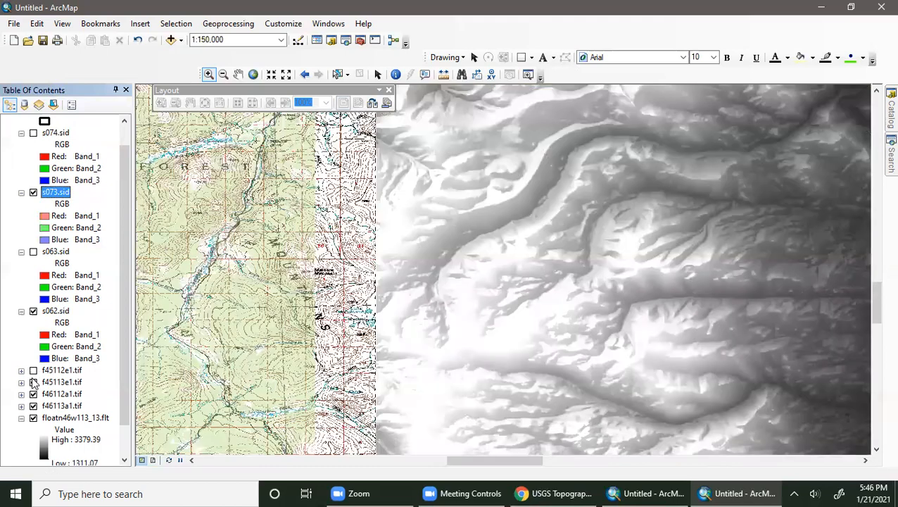
{"action": "left_click", "coordinate": [33, 382]}
{"action": "left_click", "coordinate": [33, 395]}
{"action": "left_click", "coordinate": [33, 406]}
{"action": "left_click", "coordinate": [33, 395]}
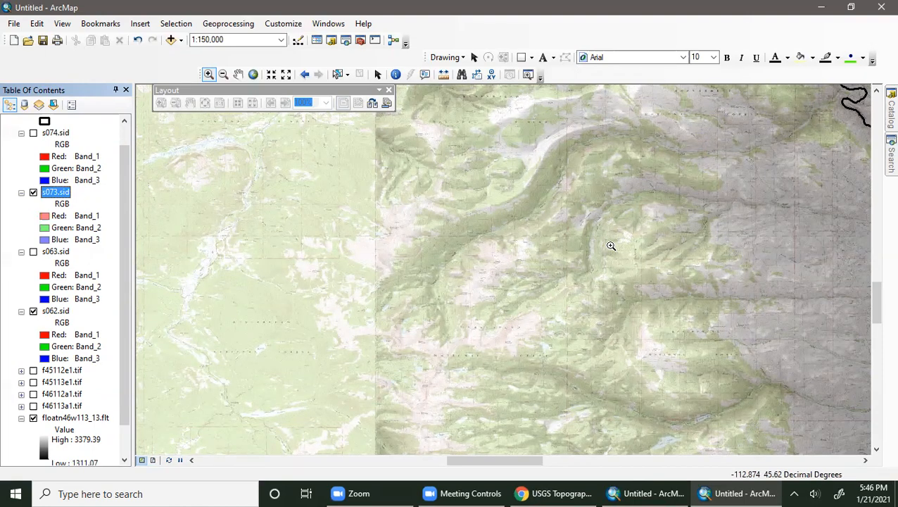
Turn the four topo TIF layers back on and turn off the s062.sid and s073.sid layers.
{"action": "left_click", "coordinate": [33, 406]}
{"action": "left_click", "coordinate": [33, 394]}
{"action": "left_click", "coordinate": [33, 382]}
{"action": "left_click", "coordinate": [33, 370]}
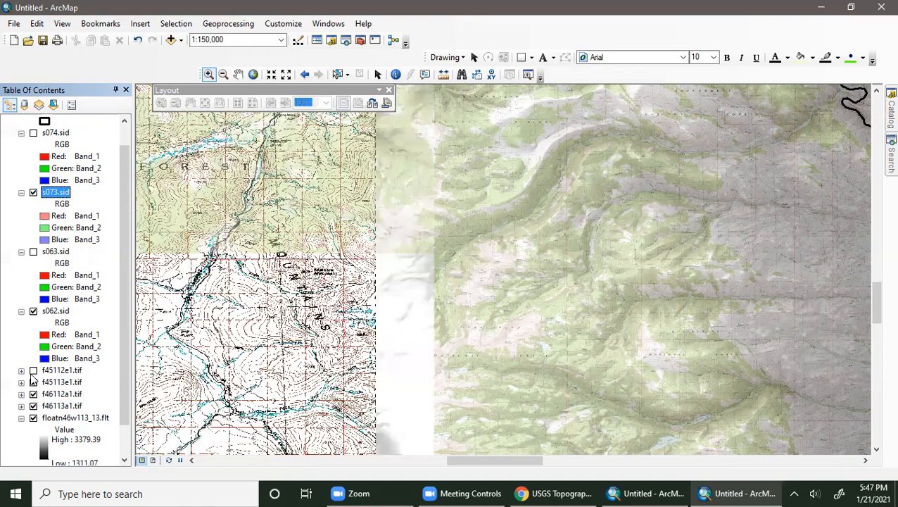
{"action": "left_click", "coordinate": [33, 311]}
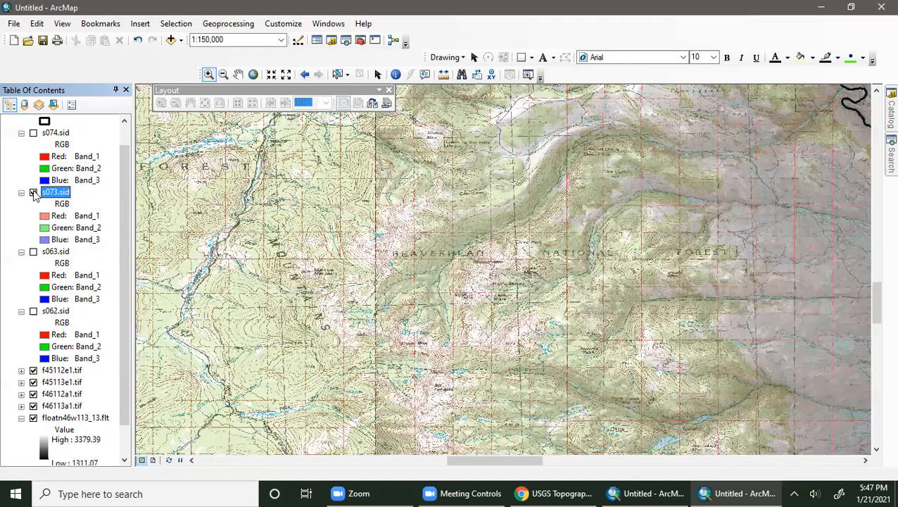
{"action": "left_click", "coordinate": [33, 192]}
{"action": "scroll", "coordinate": [55, 198], "scroll_direction": "up", "scroll_amount": 1}
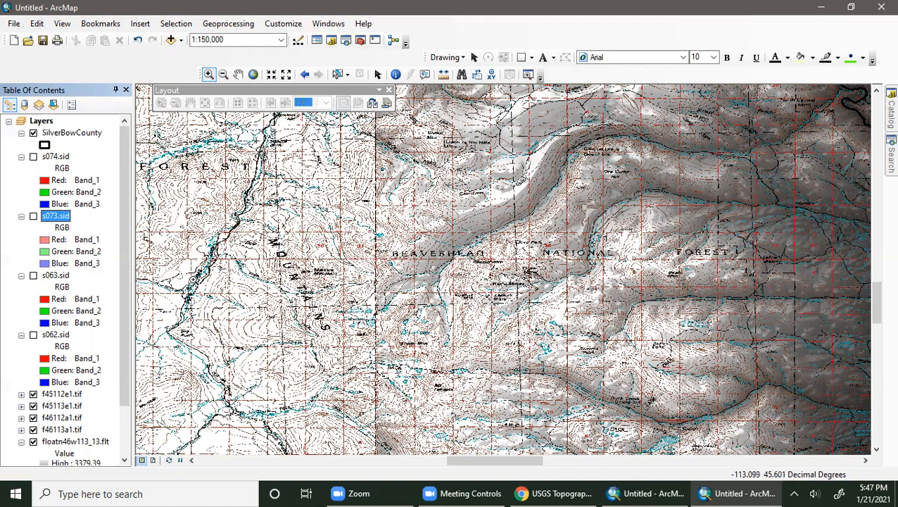
Review the raster information in the source properties of the floatn46w113_13.flt layer.
{"action": "right_click", "coordinate": [57, 159]}
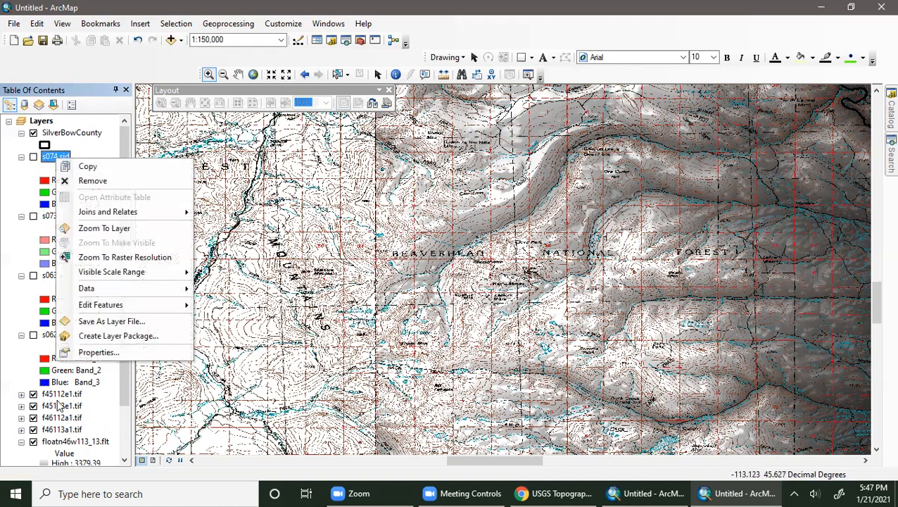
{"action": "right_click", "coordinate": [63, 444]}
{"action": "left_click", "coordinate": [99, 435]}
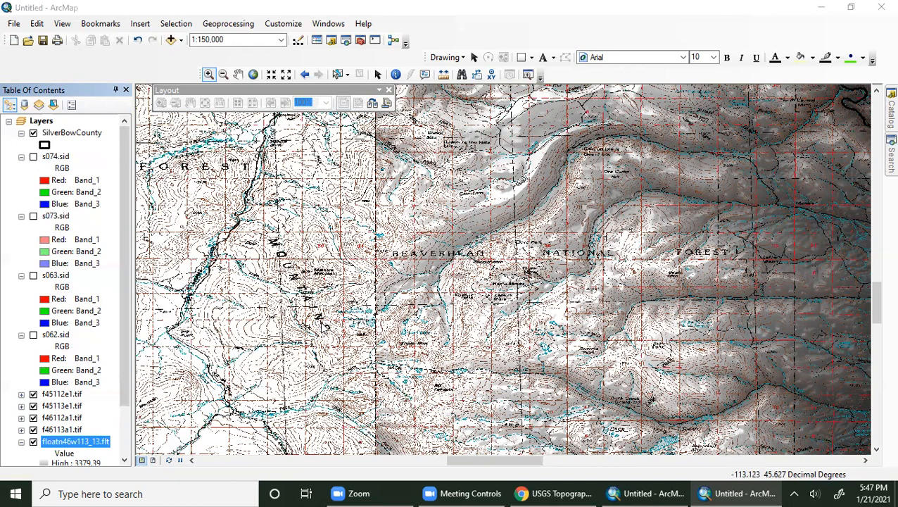
{"action": "left_click", "coordinate": [286, 107]}
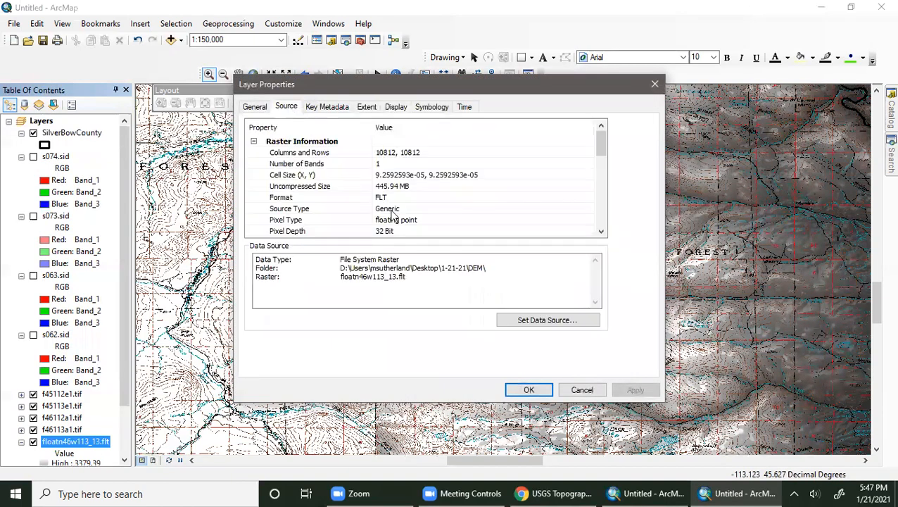
{"action": "scroll", "coordinate": [511, 221], "scroll_direction": "down", "scroll_amount": 3}
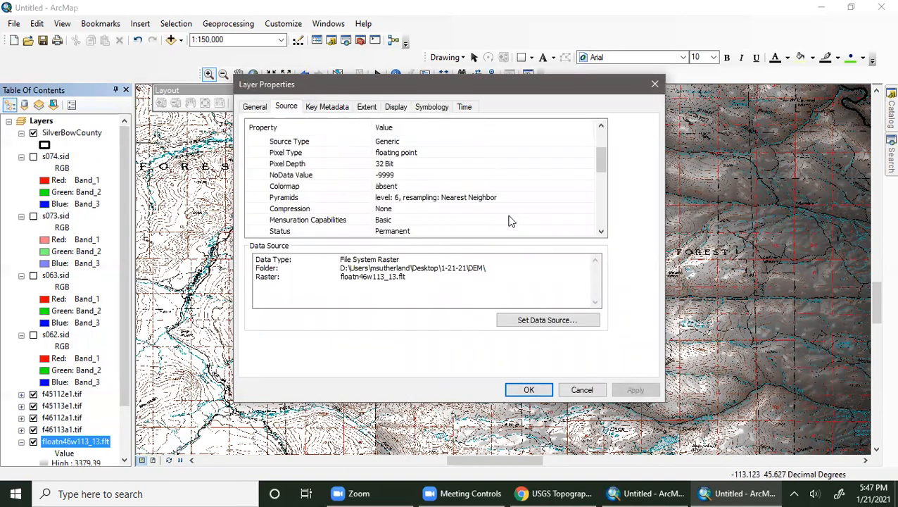
{"action": "scroll", "coordinate": [511, 221], "scroll_direction": "down", "scroll_amount": 1}
Switch to Chrome and search the web for "the national map viewer".
{"action": "left_click", "coordinate": [557, 494]}
{"action": "scroll", "coordinate": [408, 212], "scroll_direction": "up", "scroll_amount": 1}
{"action": "scroll", "coordinate": [408, 220], "scroll_direction": "up", "scroll_amount": 2}
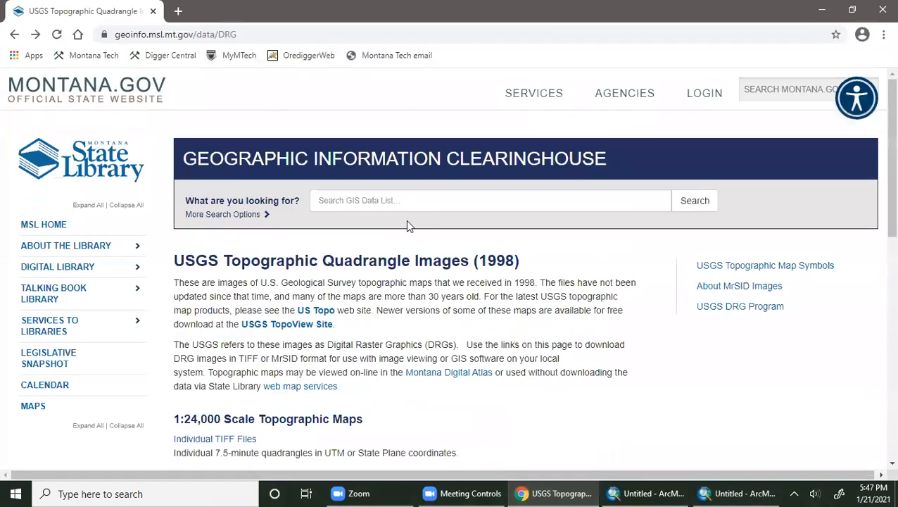
{"action": "left_click", "coordinate": [370, 34]}
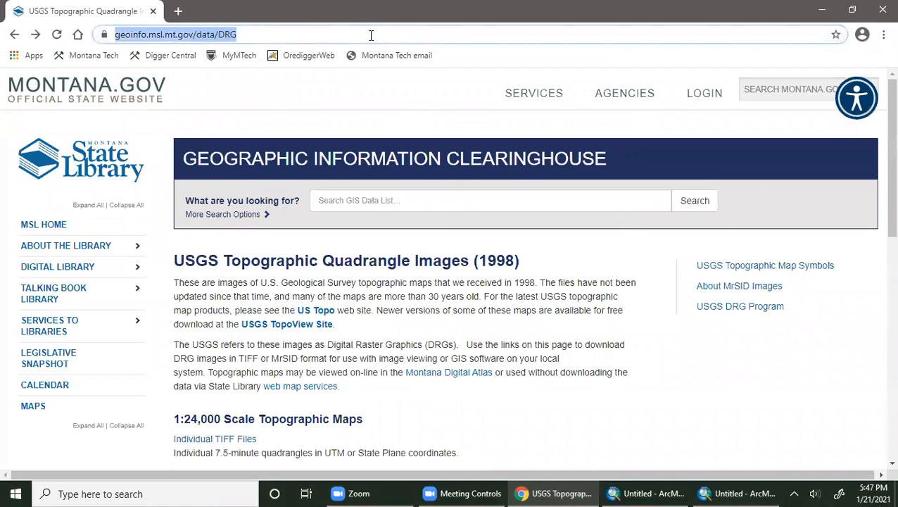
{"action": "type", "text": "the national map "}
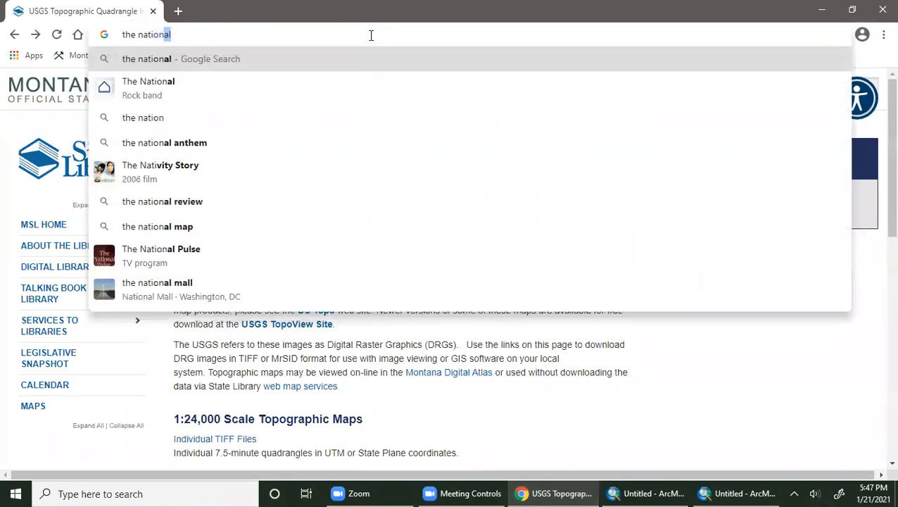
{"action": "type", "text": "viewer"}
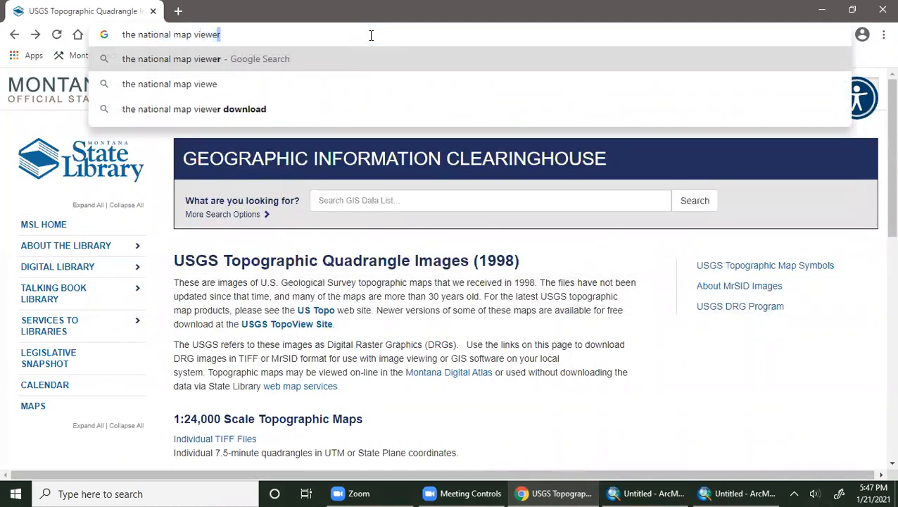
{"action": "key", "text": "Return"}
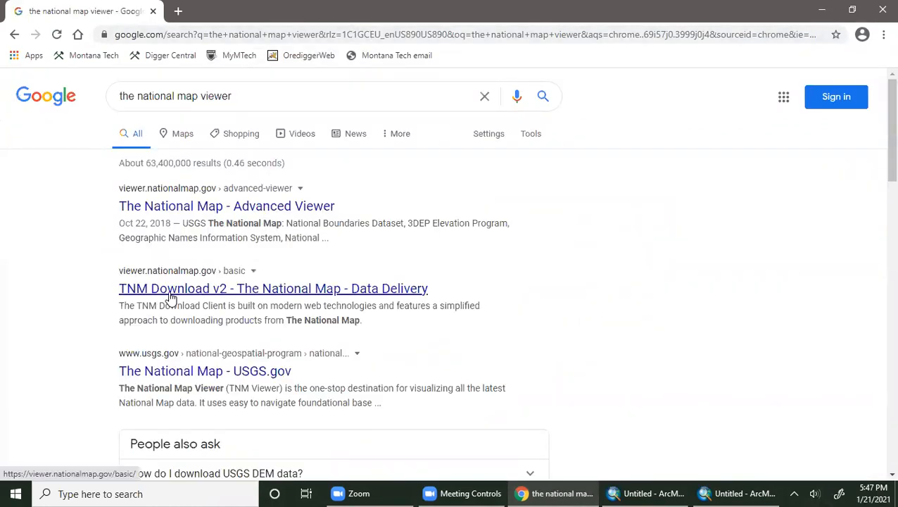
Open the TNM Download v2 result and dismiss its lidar data notification permanently.
{"action": "left_click", "coordinate": [171, 290]}
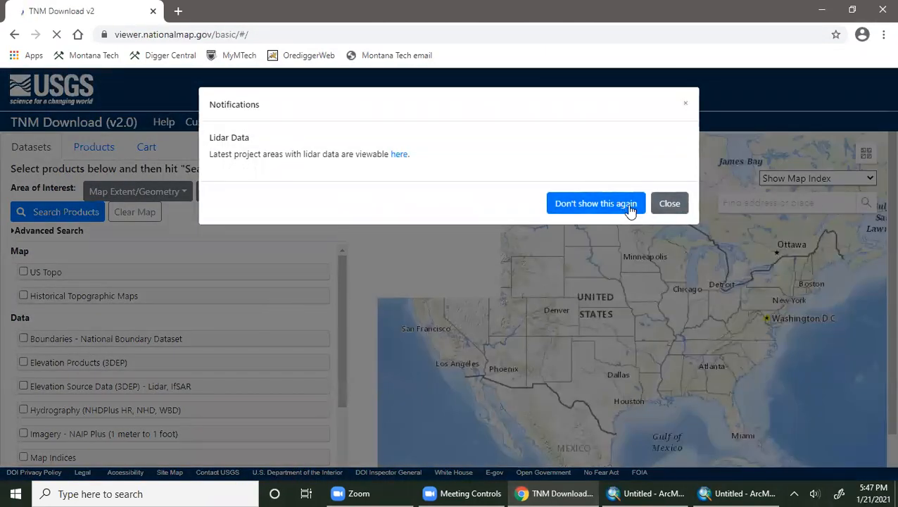
{"action": "left_click", "coordinate": [630, 210]}
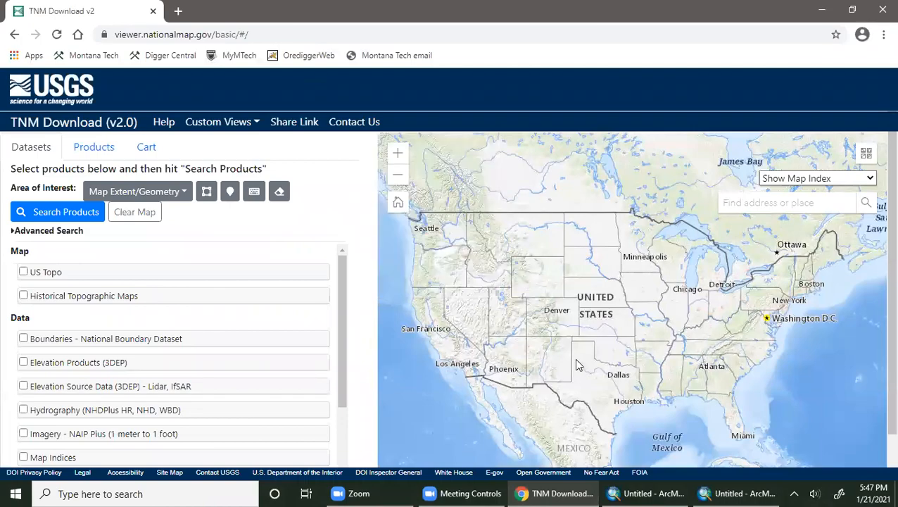
Zoom the download map in from the whole country to the region around Washington and western Montana.
{"action": "scroll", "coordinate": [575, 364], "scroll_direction": "up", "scroll_amount": 3}
{"action": "left_click_drag", "start_coordinate": [574, 357], "coordinate": [795, 412]}
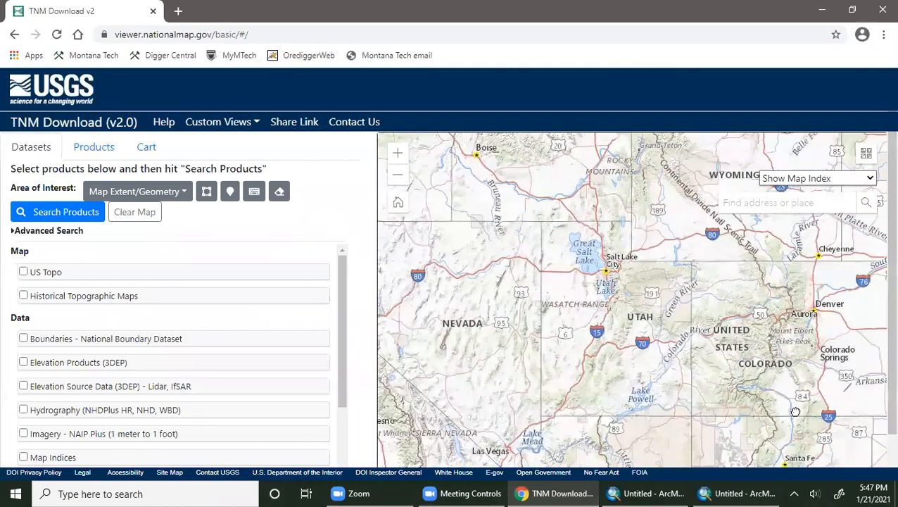
{"action": "left_click_drag", "start_coordinate": [607, 249], "coordinate": [720, 435]}
{"action": "left_click_drag", "start_coordinate": [556, 223], "coordinate": [545, 400]}
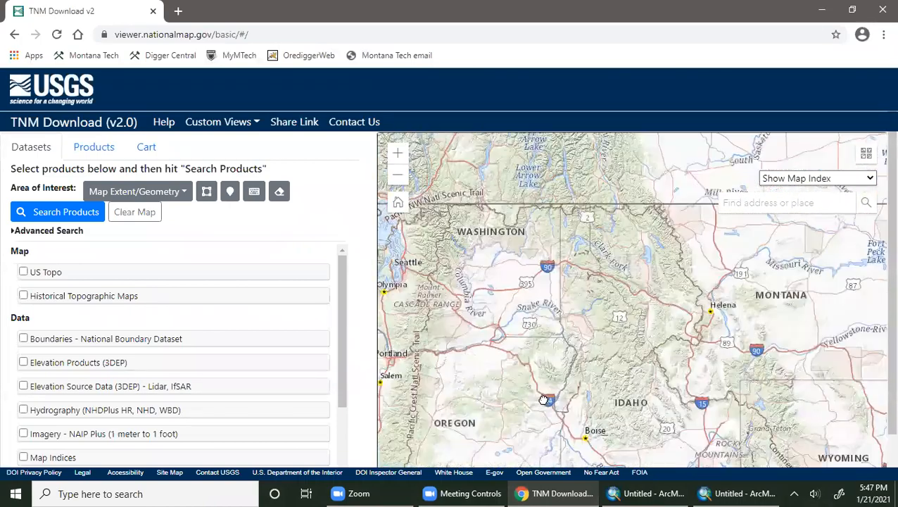
{"action": "left_click_drag", "start_coordinate": [545, 311], "coordinate": [567, 355]}
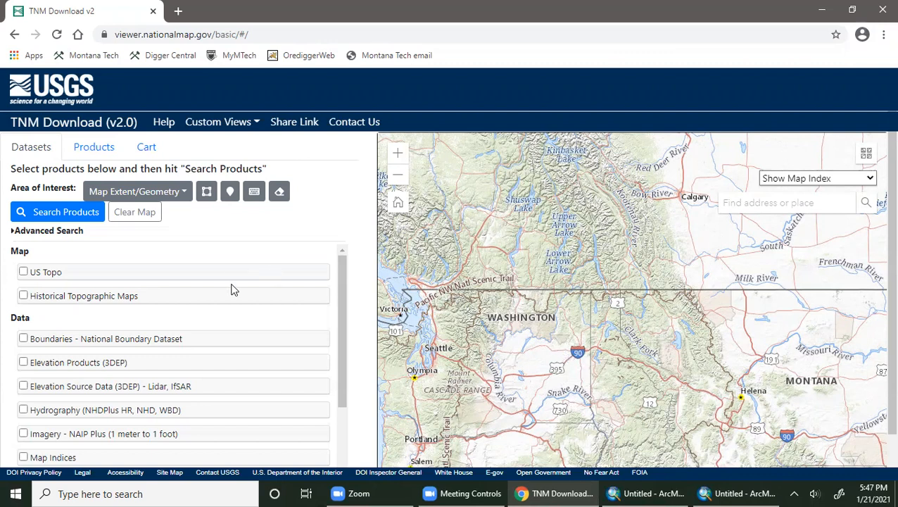
Select the Elevation Products (3DEP) dataset and include the 1/9 arc-second DEM along with the 1/3 arc-second DEM.
{"action": "scroll", "coordinate": [27, 331], "scroll_direction": "down", "scroll_amount": 2}
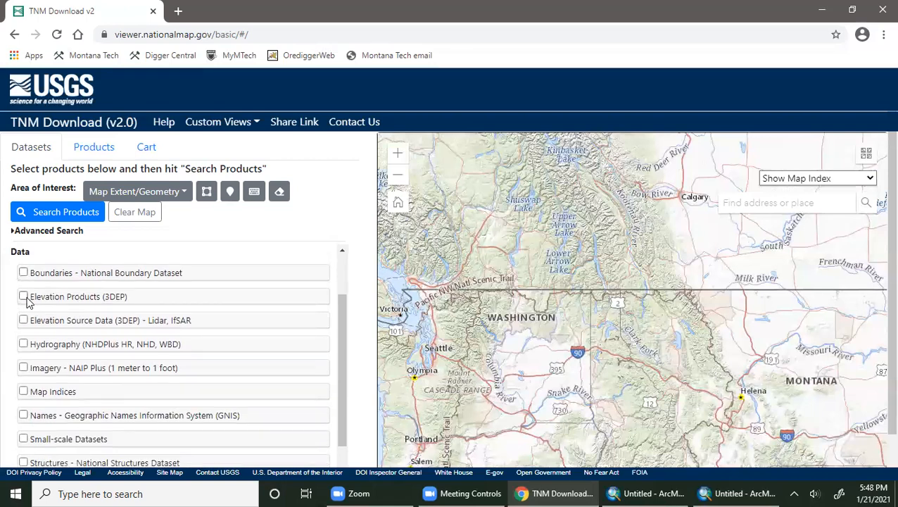
{"action": "left_click", "coordinate": [24, 296]}
{"action": "scroll", "coordinate": [32, 330], "scroll_direction": "down", "scroll_amount": 3}
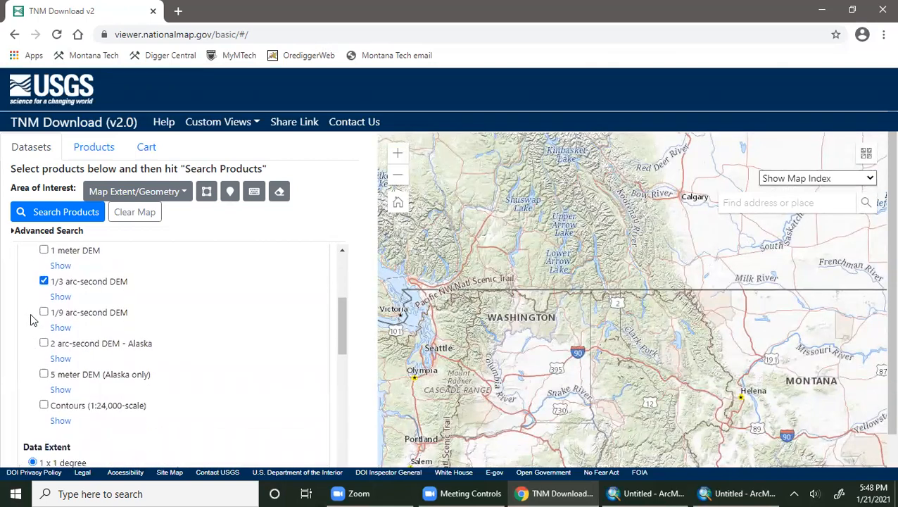
{"action": "left_click", "coordinate": [44, 310]}
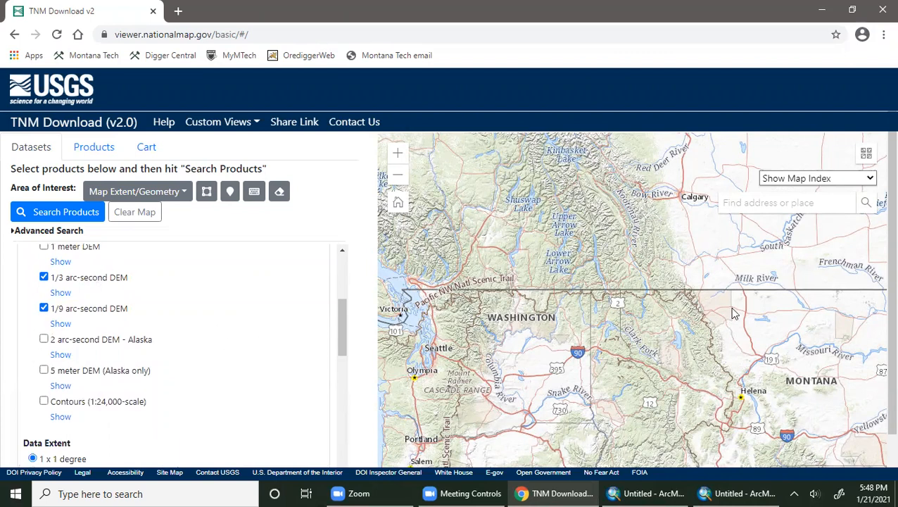
Review the DEM subcategories, data extent options and file formats offered for Elevation Products (3DEP).
{"action": "scroll", "coordinate": [105, 303], "scroll_direction": "up", "scroll_amount": 2}
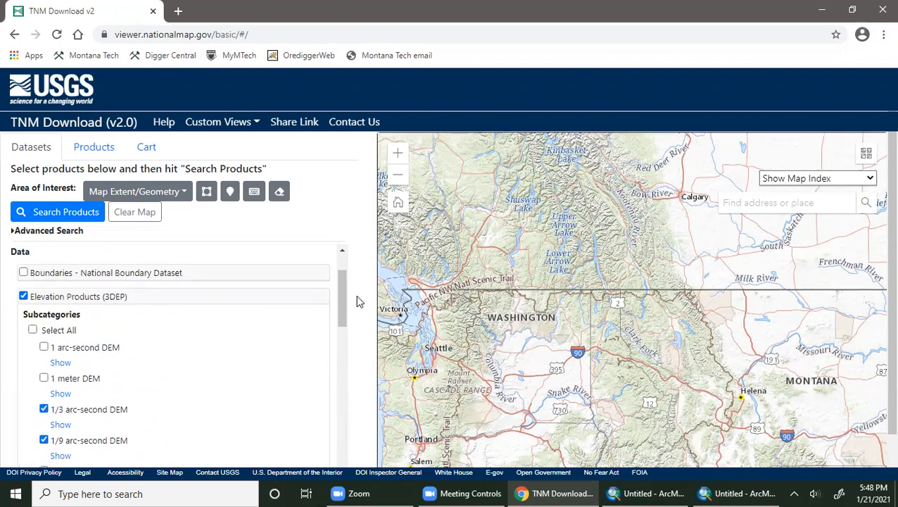
{"action": "scroll", "coordinate": [350, 305], "scroll_direction": "down", "scroll_amount": 1}
{"action": "scroll", "coordinate": [304, 320], "scroll_direction": "down", "scroll_amount": 5}
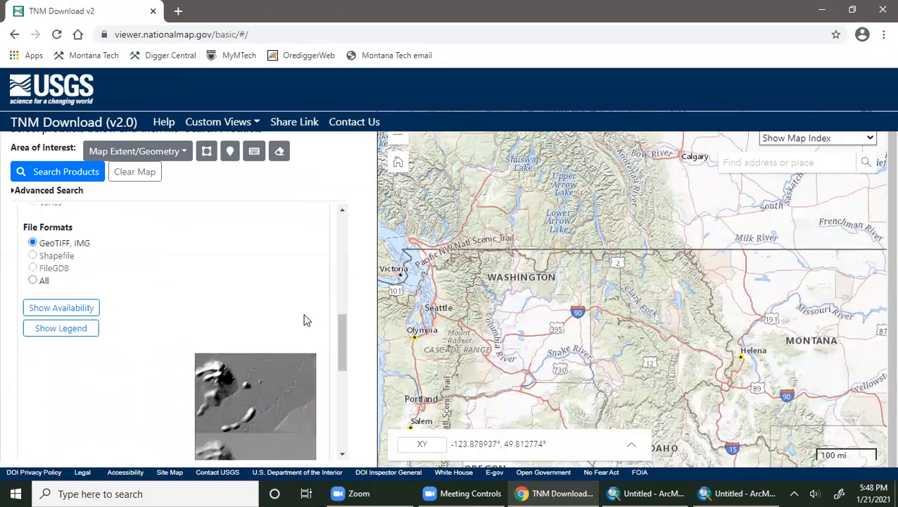
{"action": "scroll", "coordinate": [304, 320], "scroll_direction": "up", "scroll_amount": 3}
{"action": "scroll", "coordinate": [304, 321], "scroll_direction": "down", "scroll_amount": 1}
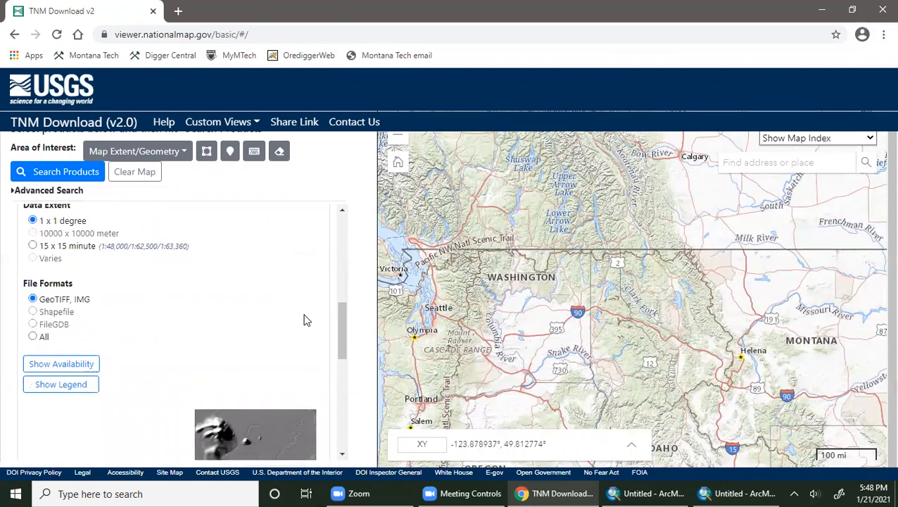
{"action": "scroll", "coordinate": [304, 318], "scroll_direction": "up", "scroll_amount": 2}
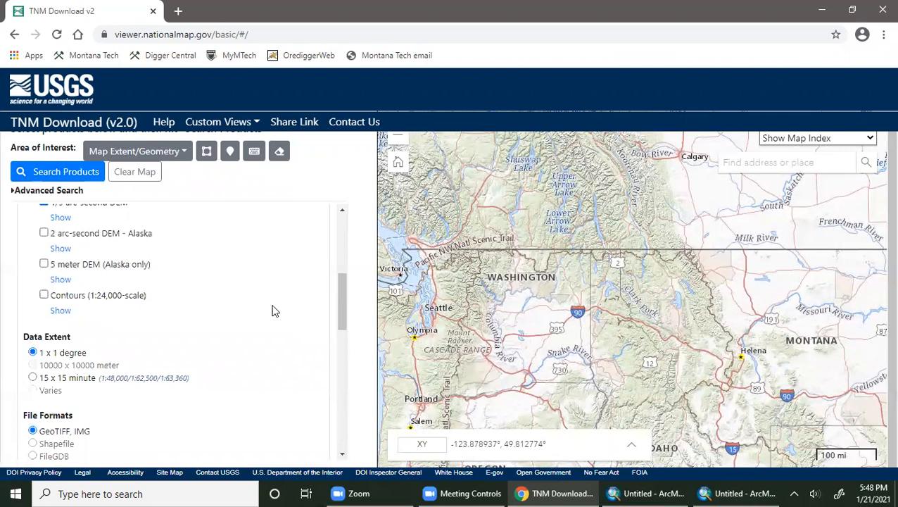
{"action": "scroll", "coordinate": [275, 311], "scroll_direction": "up", "scroll_amount": 3}
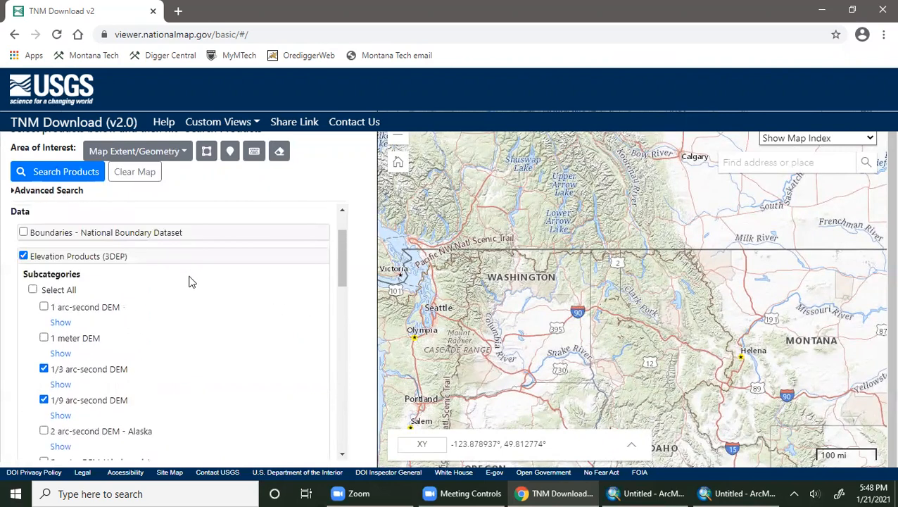
{"action": "scroll", "coordinate": [190, 282], "scroll_direction": "down", "scroll_amount": 3}
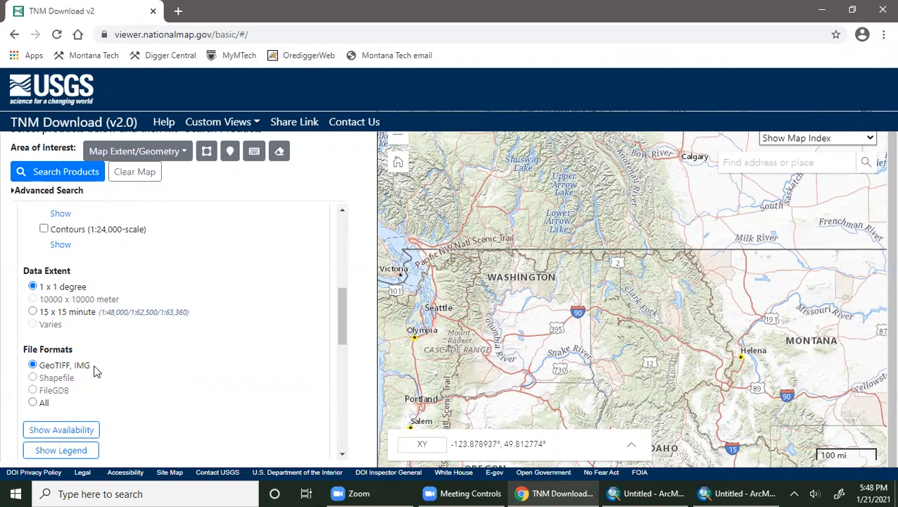
{"action": "scroll", "coordinate": [121, 383], "scroll_direction": "up", "scroll_amount": 5}
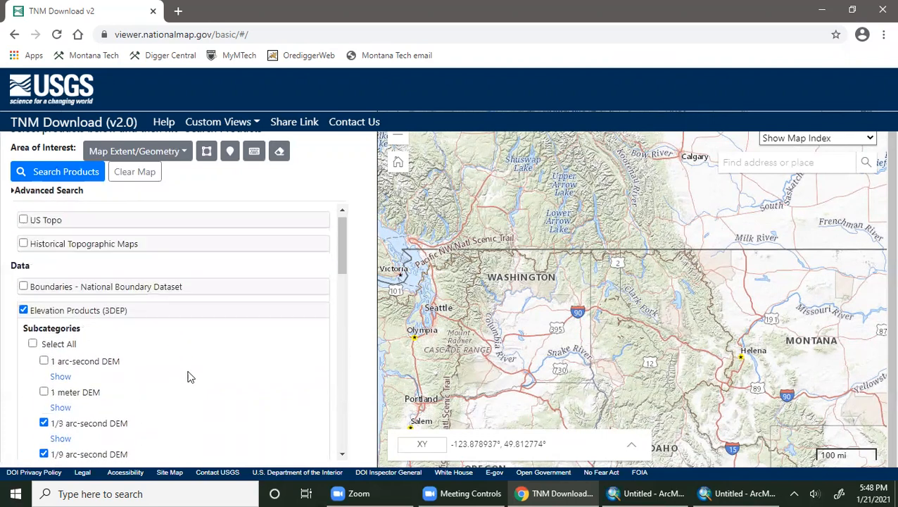
{"action": "scroll", "coordinate": [188, 377], "scroll_direction": "up", "scroll_amount": 1}
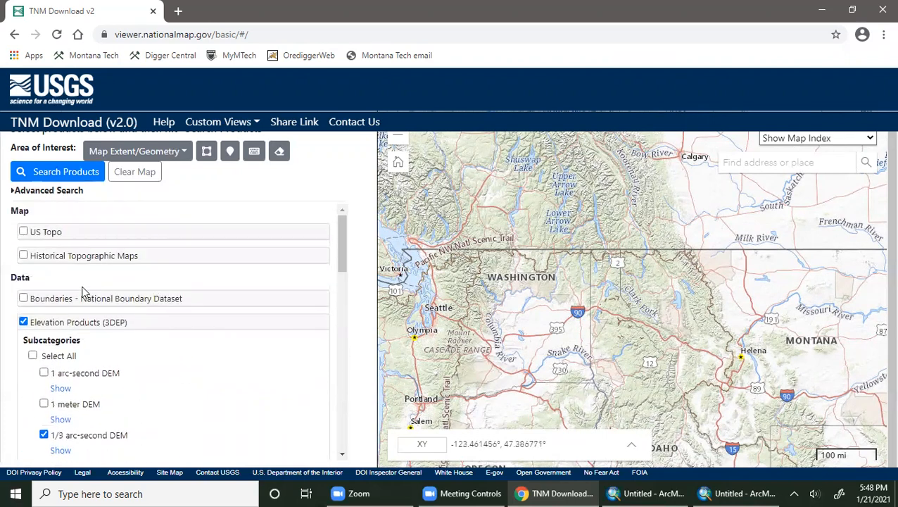
{"action": "scroll", "coordinate": [70, 310], "scroll_direction": "down", "scroll_amount": 3}
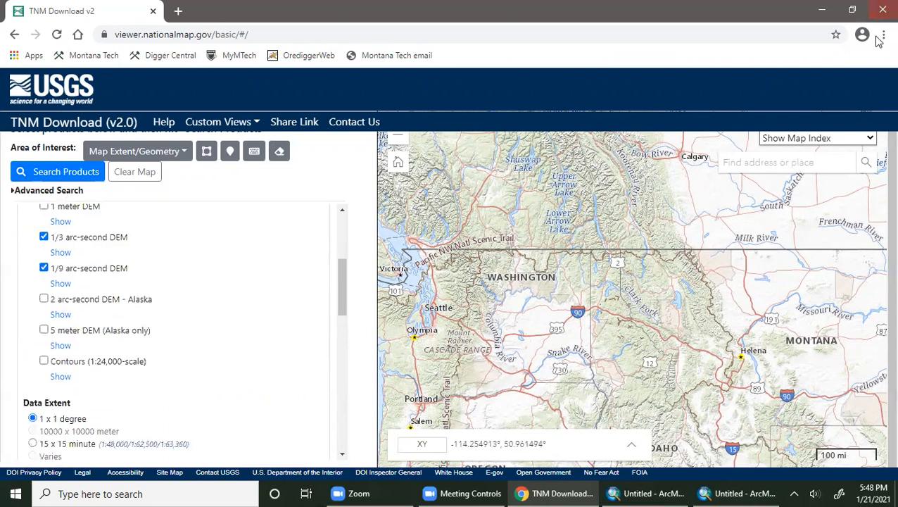
{"action": "scroll", "coordinate": [236, 305], "scroll_direction": "down", "scroll_amount": 1}
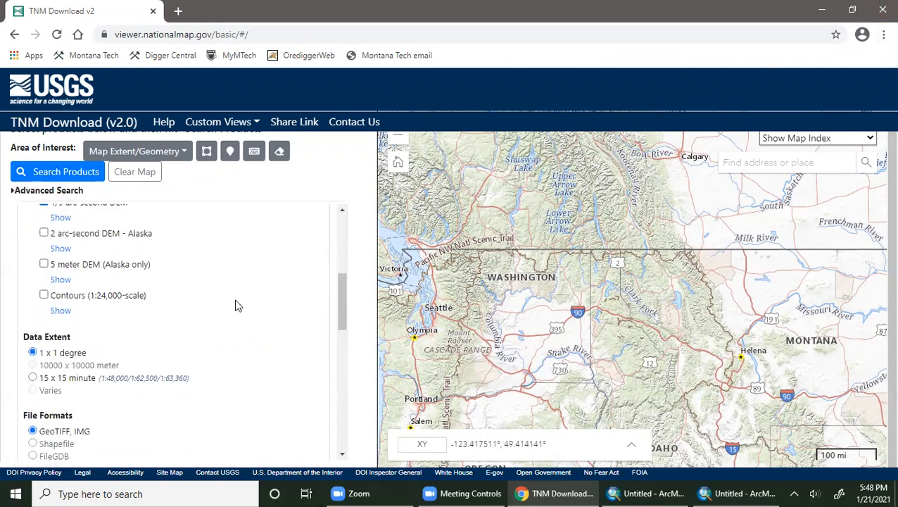
{"action": "scroll", "coordinate": [236, 304], "scroll_direction": "up", "scroll_amount": 2}
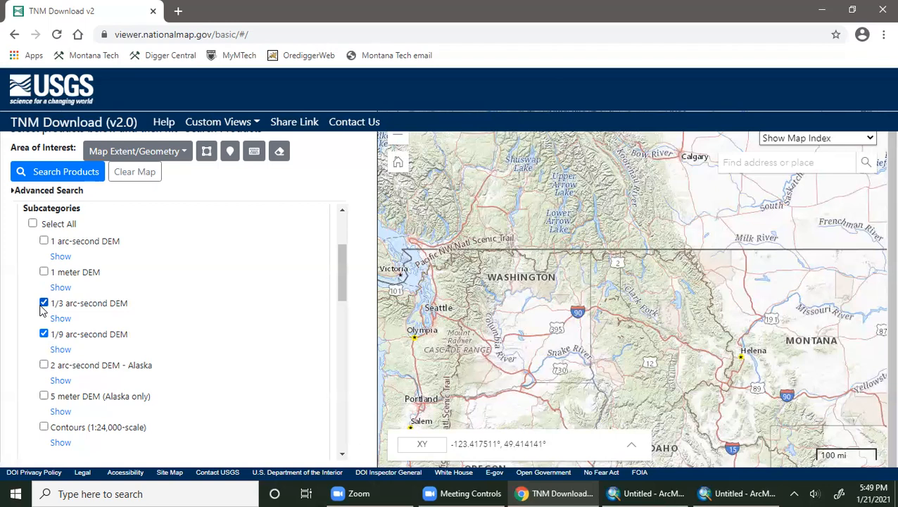
Return to ArcMap, examine the cell size in the DEM layer's raster information, and close the layer properties without changes.
{"action": "left_click", "coordinate": [824, 10]}
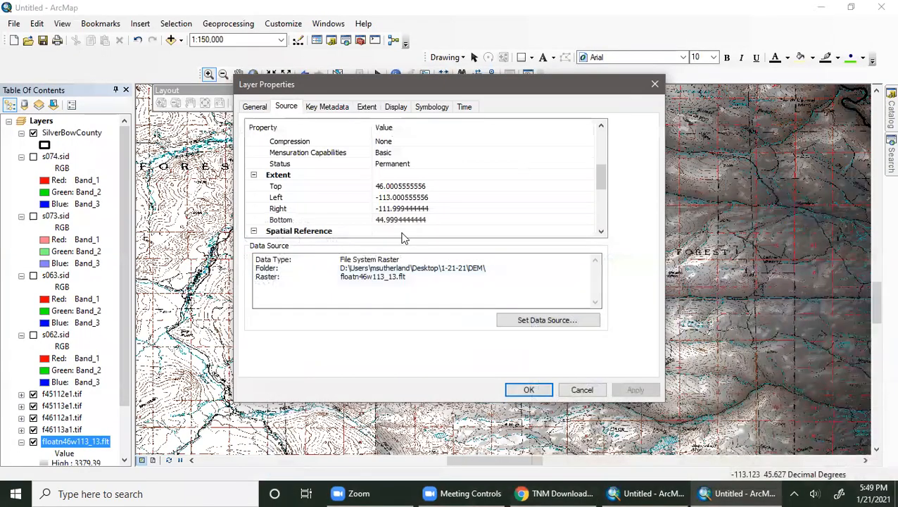
{"action": "scroll", "coordinate": [401, 229], "scroll_direction": "up", "scroll_amount": 2}
{"action": "scroll", "coordinate": [428, 213], "scroll_direction": "up", "scroll_amount": 2}
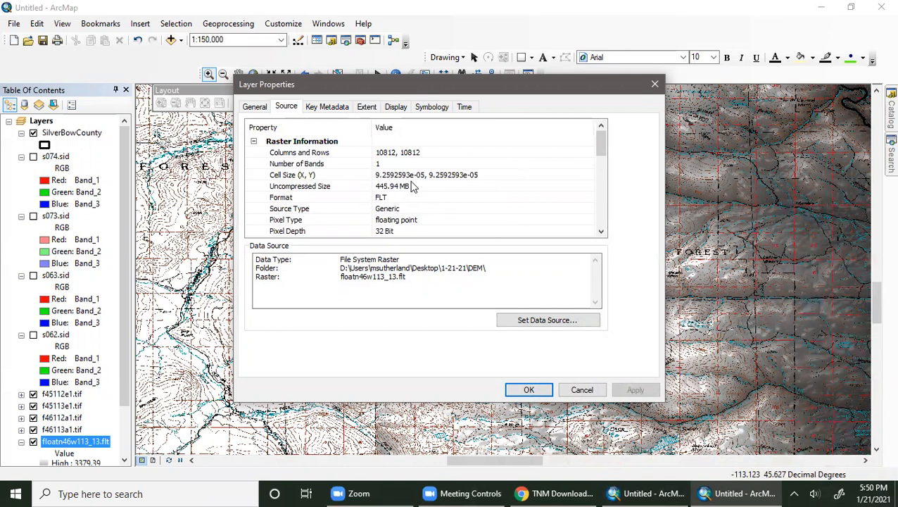
{"action": "left_click", "coordinate": [382, 176]}
{"action": "left_click", "coordinate": [483, 198]}
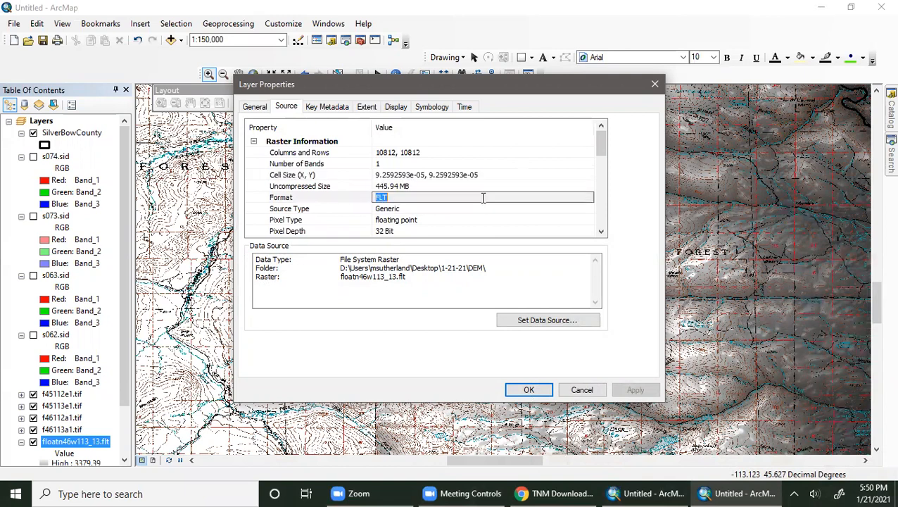
{"action": "left_click", "coordinate": [387, 177]}
{"action": "left_click", "coordinate": [467, 197]}
{"action": "left_click", "coordinate": [486, 175]}
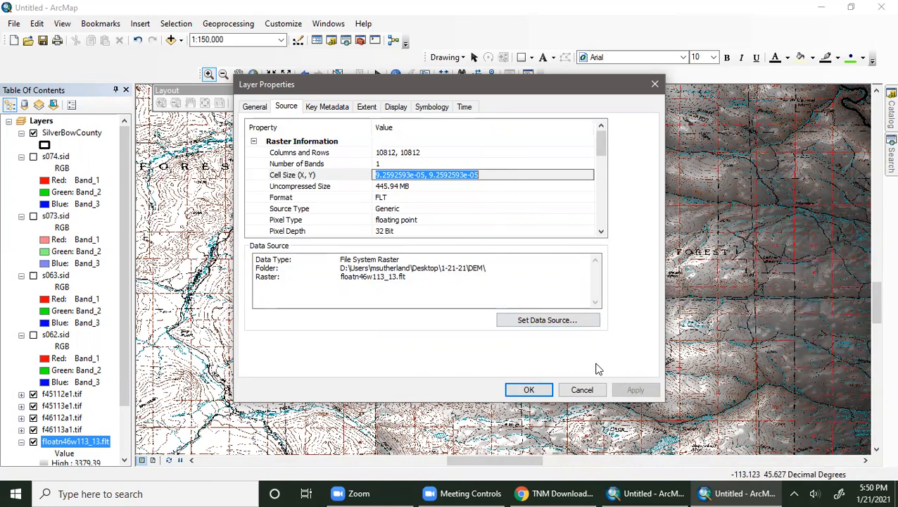
{"action": "left_click", "coordinate": [582, 391]}
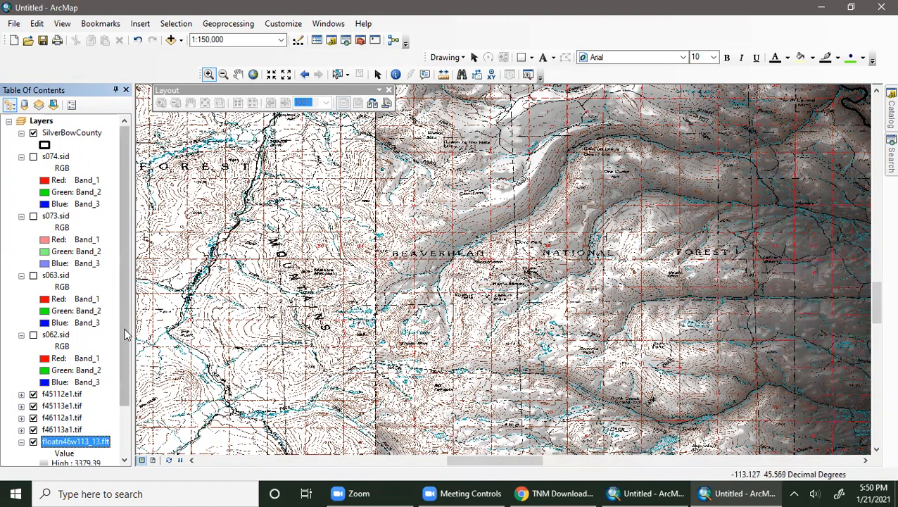
Turn off the SilverBowCounty layer, the four f45/f46 topographic TIFF layers and the floatn46w113_13.flt DEM.
{"action": "left_click", "coordinate": [44, 135]}
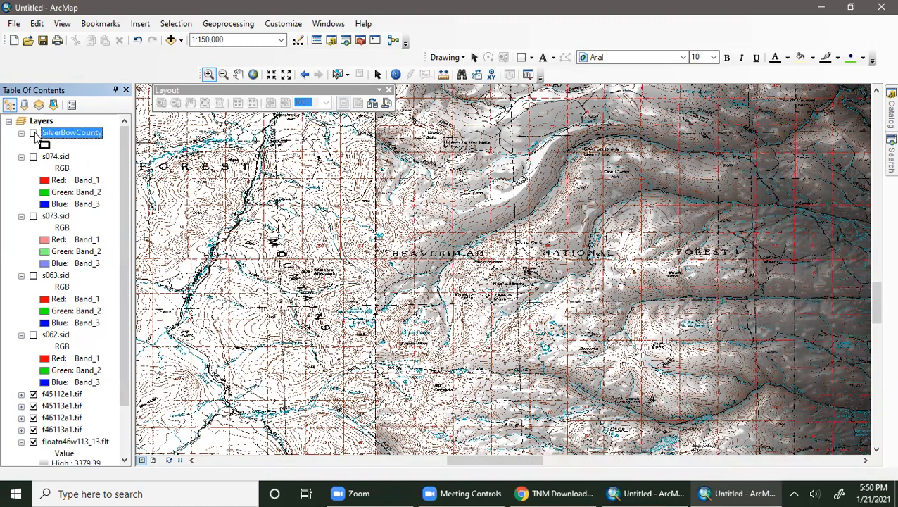
{"action": "scroll", "coordinate": [56, 318], "scroll_direction": "down", "scroll_amount": 2}
{"action": "left_click", "coordinate": [33, 335]}
{"action": "left_click", "coordinate": [34, 346]}
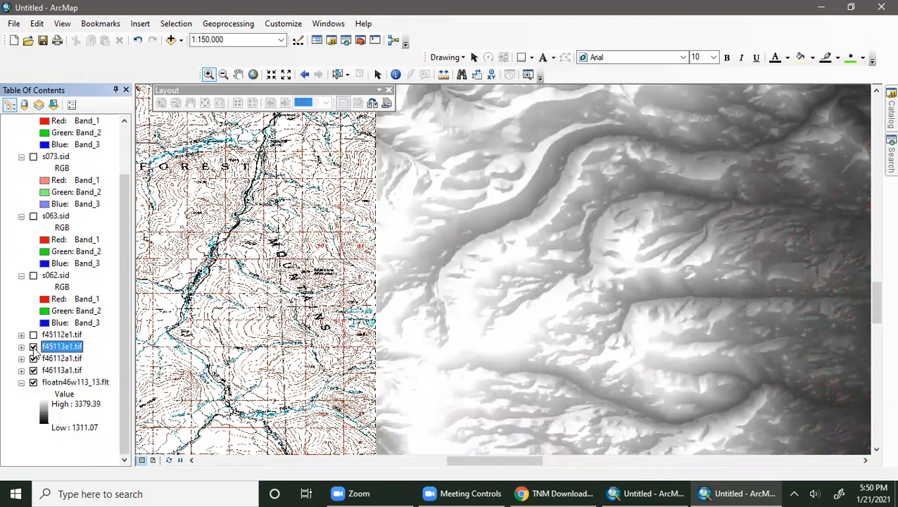
{"action": "left_click", "coordinate": [33, 358]}
{"action": "left_click", "coordinate": [33, 382]}
{"action": "left_click", "coordinate": [33, 370]}
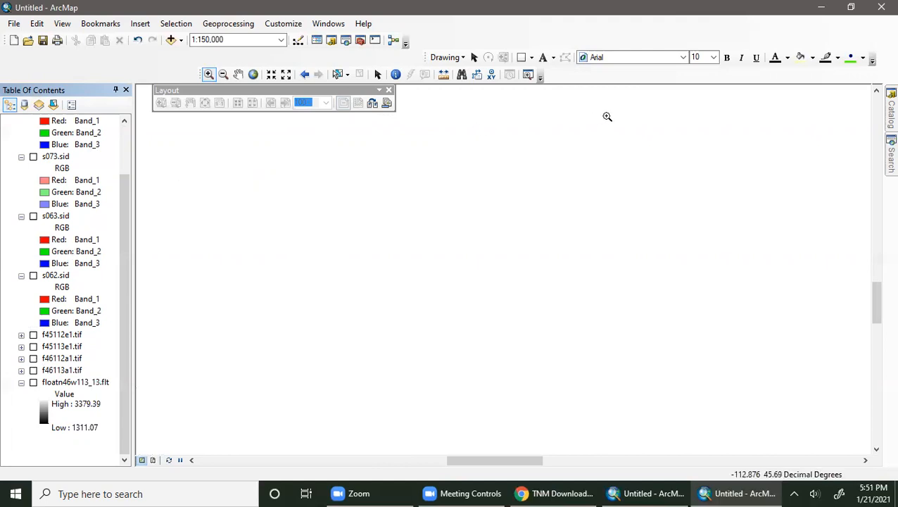
Add Butte_geology.shp and Butte_faults.shp from the Geology folder of the 1-21-21 connection to the map.
{"action": "mouse_move", "coordinate": [878, 121]}
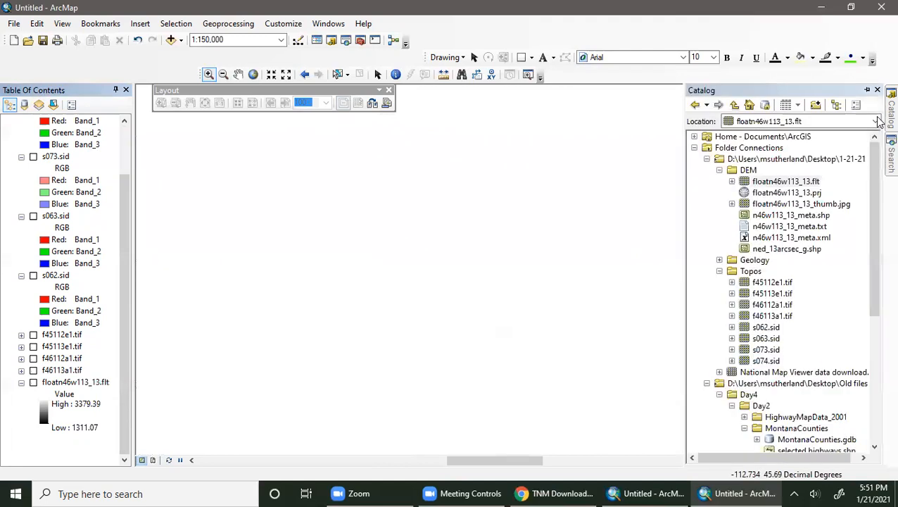
{"action": "scroll", "coordinate": [859, 157], "scroll_direction": "down", "scroll_amount": 2}
{"action": "scroll", "coordinate": [859, 158], "scroll_direction": "up", "scroll_amount": 2}
{"action": "left_click", "coordinate": [720, 260]}
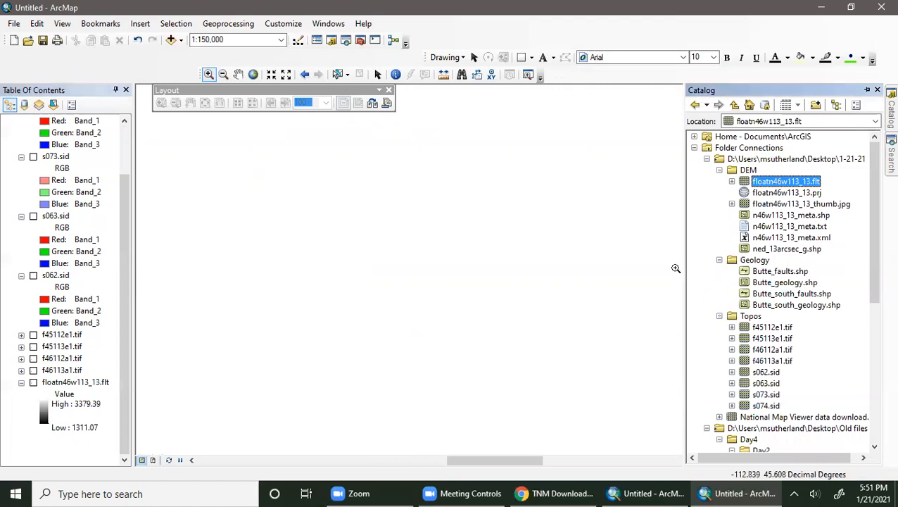
{"action": "left_click_drag", "start_coordinate": [783, 282], "coordinate": [79, 156]}
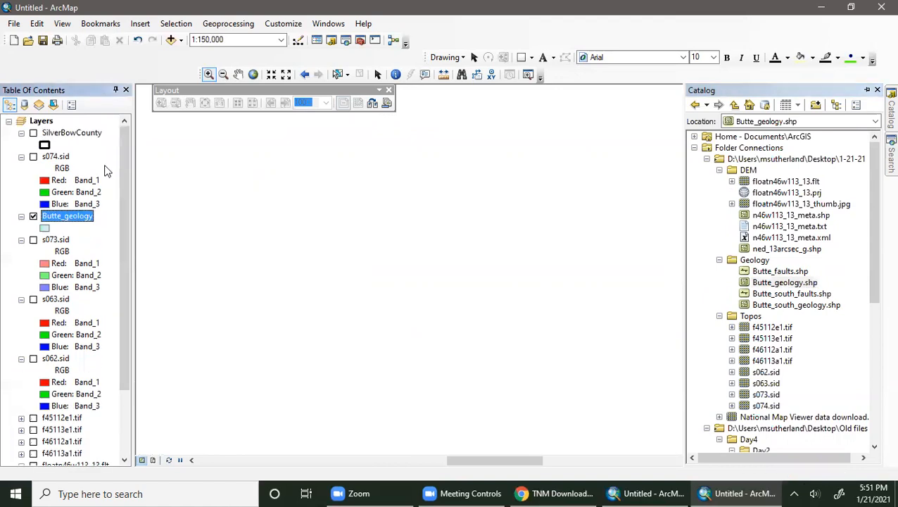
{"action": "mouse_move", "coordinate": [890, 116]}
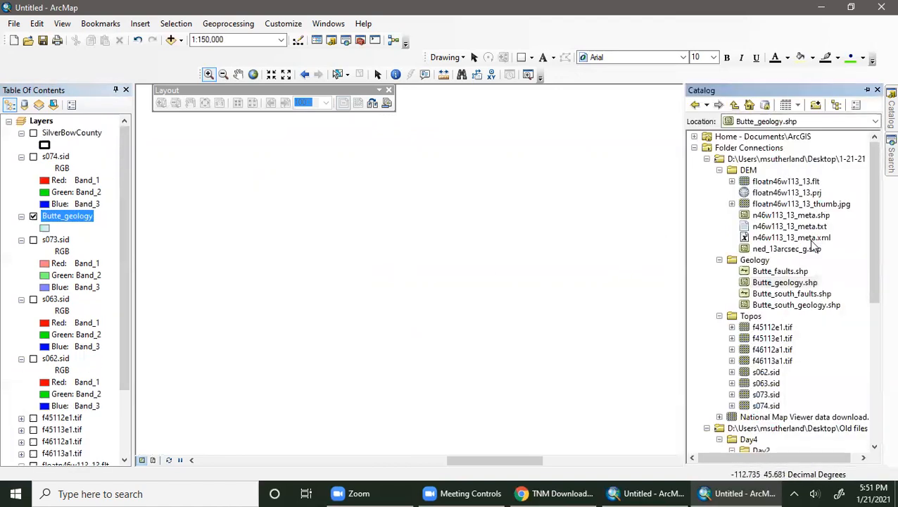
{"action": "left_click_drag", "start_coordinate": [781, 273], "coordinate": [67, 238]}
Zoom to the extent of the Butte_geology layer and place Butte_faults above it in the layer order.
{"action": "right_click", "coordinate": [65, 218]}
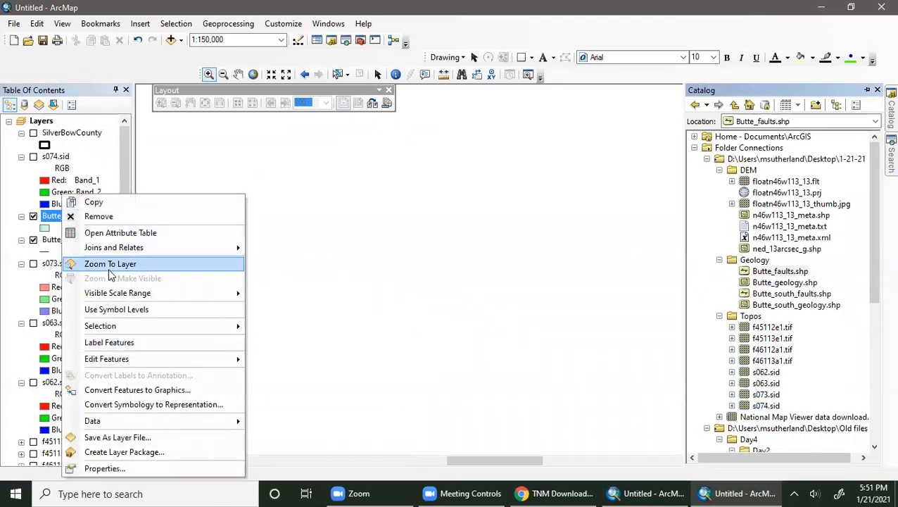
{"action": "left_click", "coordinate": [106, 264]}
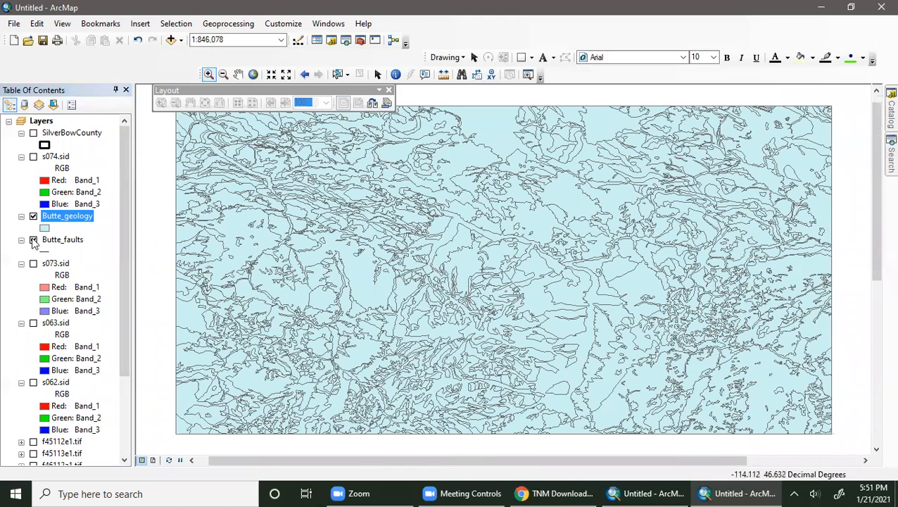
{"action": "right_click", "coordinate": [52, 220]}
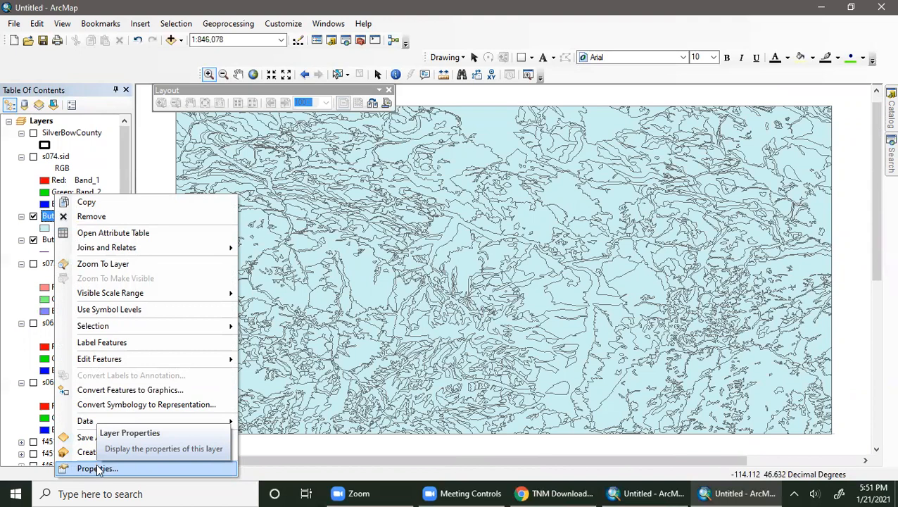
{"action": "left_click", "coordinate": [56, 240]}
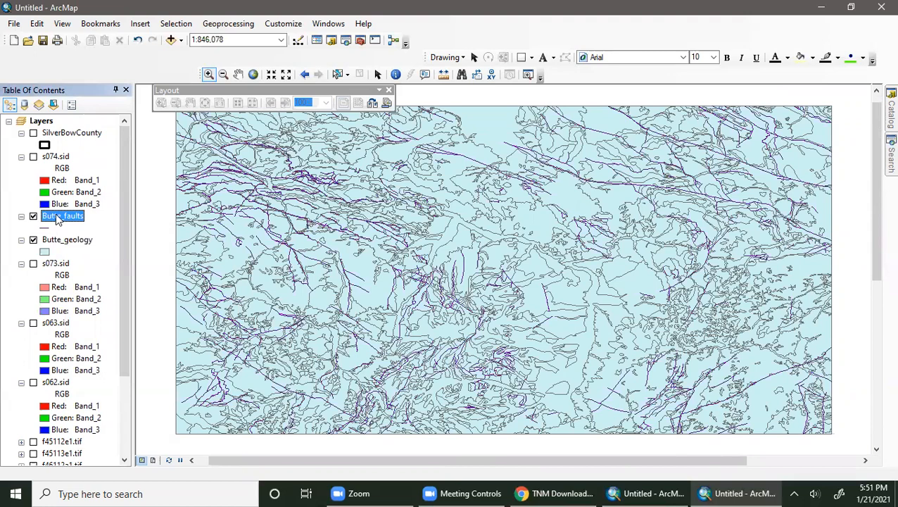
{"action": "right_click", "coordinate": [65, 240]}
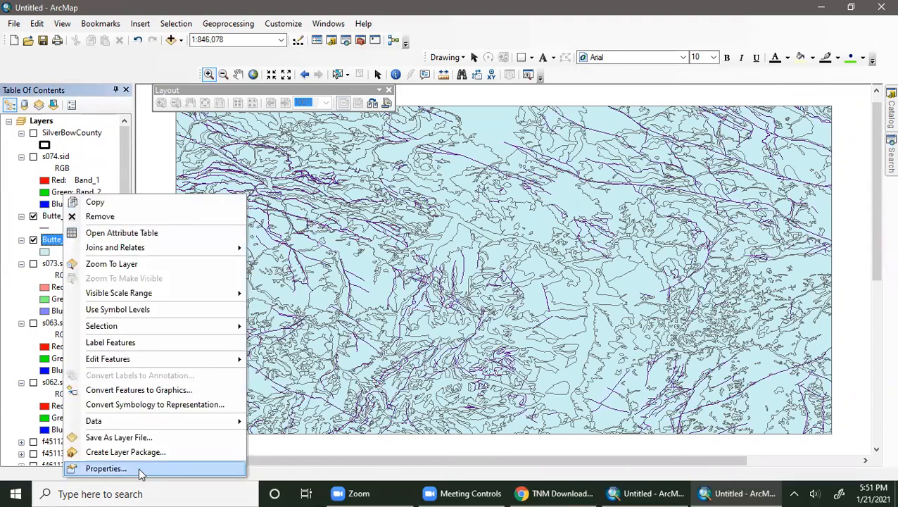
{"action": "left_click", "coordinate": [106, 469]}
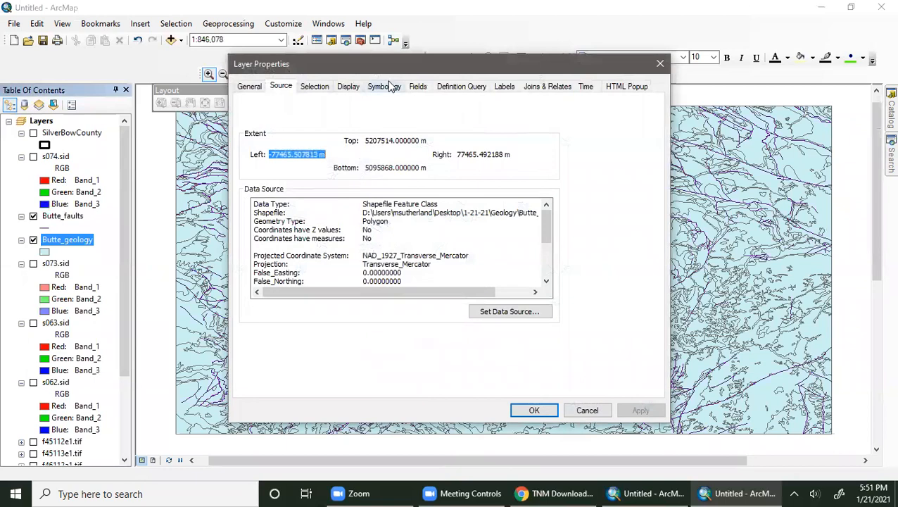
{"action": "left_click", "coordinate": [385, 86]}
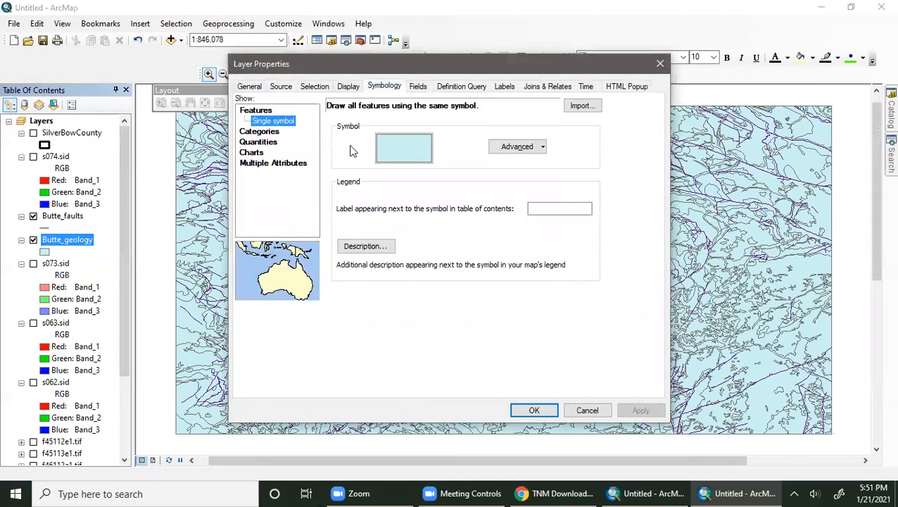
{"action": "left_click", "coordinate": [260, 131]}
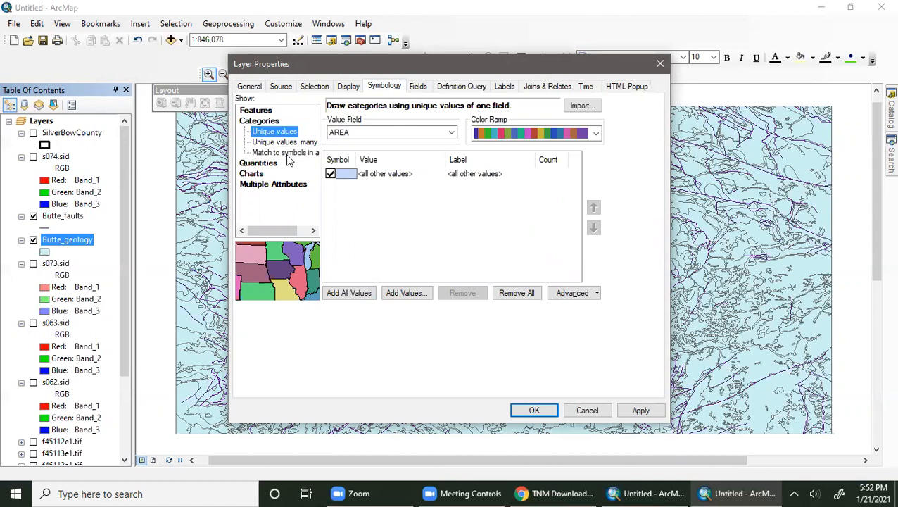
{"action": "left_click", "coordinate": [287, 153]}
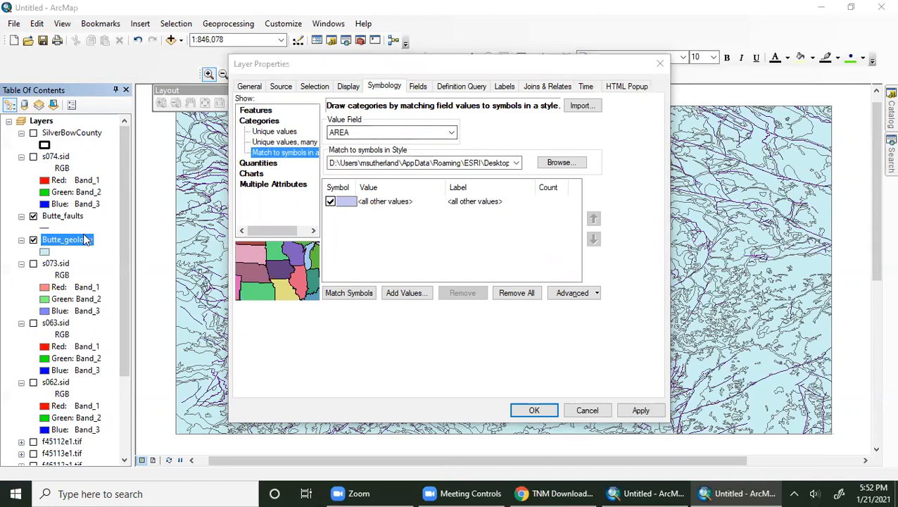
{"action": "left_click", "coordinate": [587, 411]}
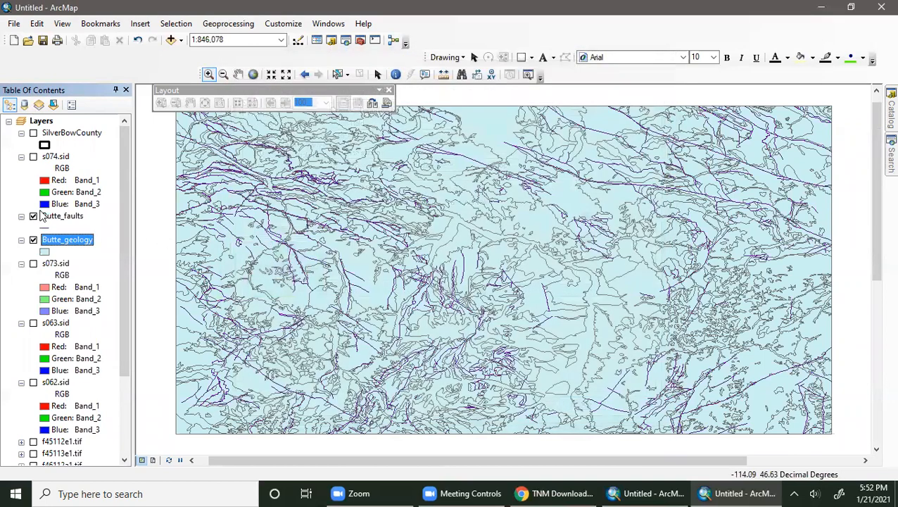
{"action": "right_click", "coordinate": [56, 242]}
{"action": "left_click", "coordinate": [95, 275]}
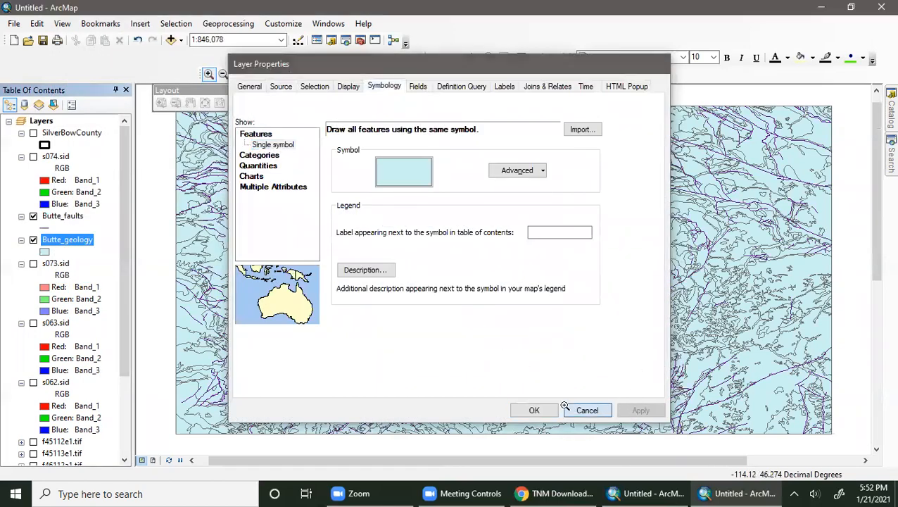
{"action": "left_click", "coordinate": [587, 411]}
Examine the MBMG_CODE field in the Butte_geology attribute table, then close the table.
{"action": "right_click", "coordinate": [87, 245]}
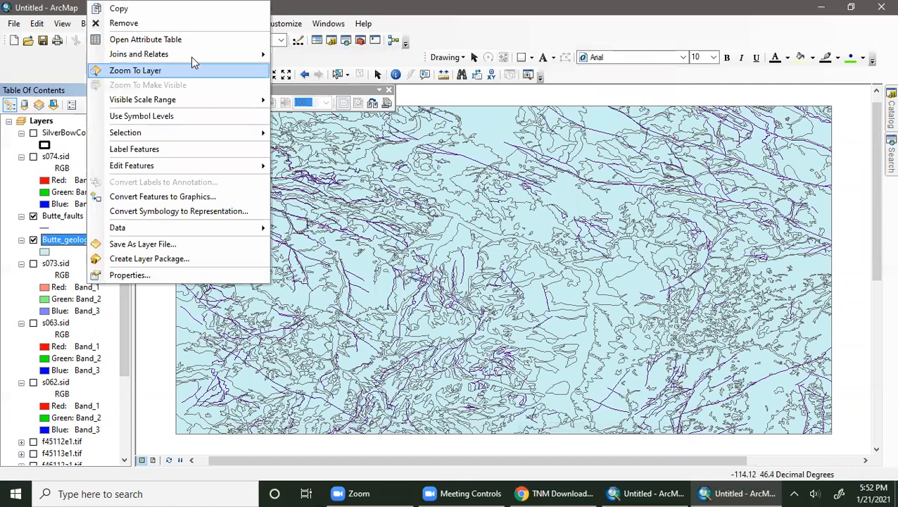
{"action": "left_click", "coordinate": [182, 39]}
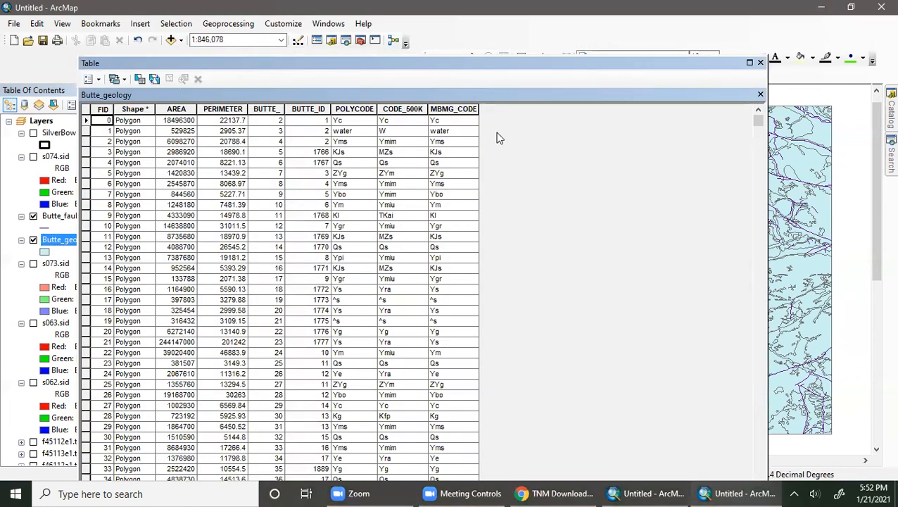
{"action": "left_click", "coordinate": [453, 110]}
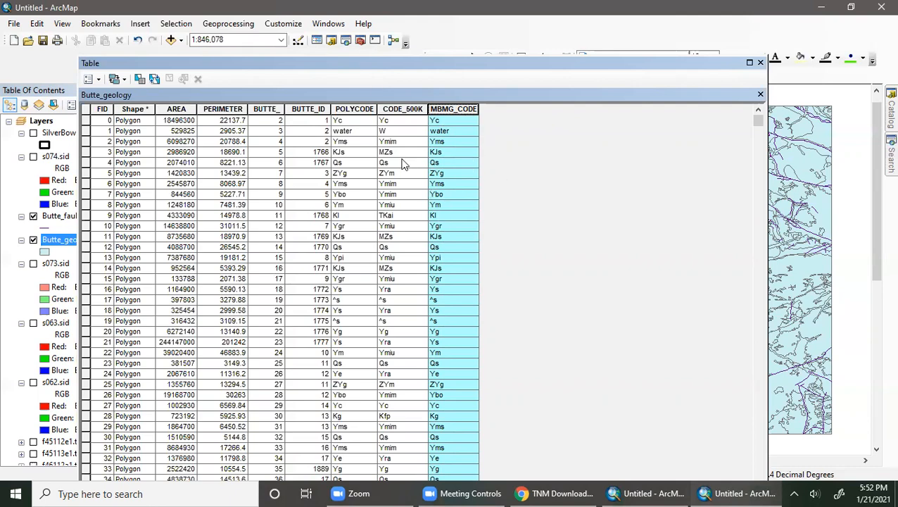
{"action": "left_click", "coordinate": [760, 63]}
Set the Butte_geology symbology to match symbols in a style, using MBMG_CODE as the value field.
{"action": "right_click", "coordinate": [67, 240]}
{"action": "left_click", "coordinate": [109, 275]}
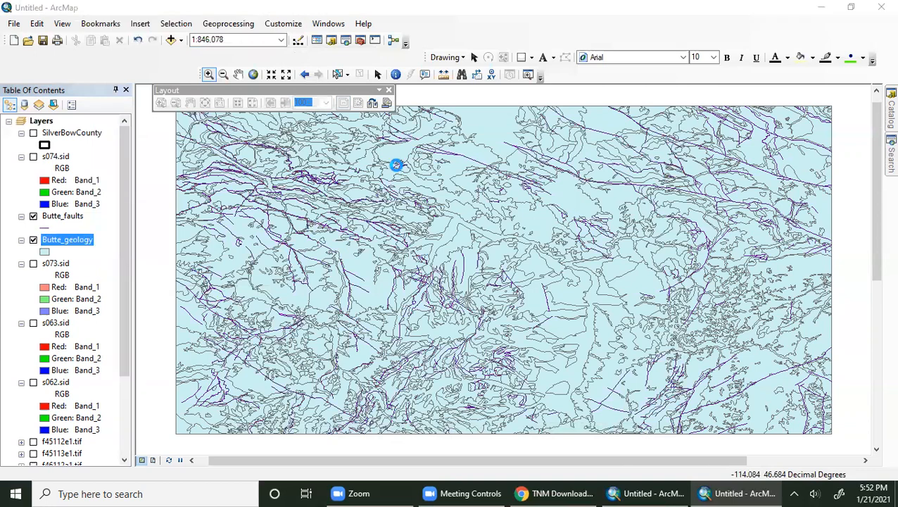
{"action": "left_click", "coordinate": [262, 156]}
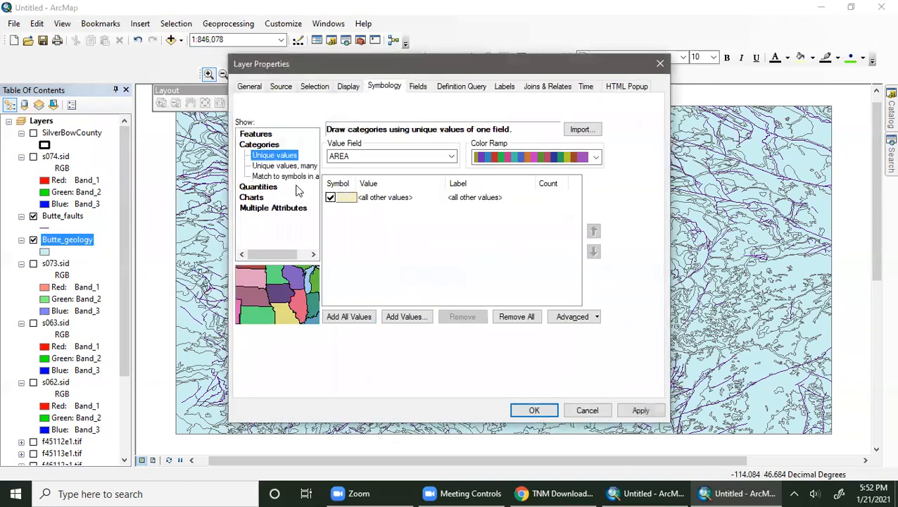
{"action": "left_click", "coordinate": [283, 176]}
{"action": "left_click", "coordinate": [451, 157]}
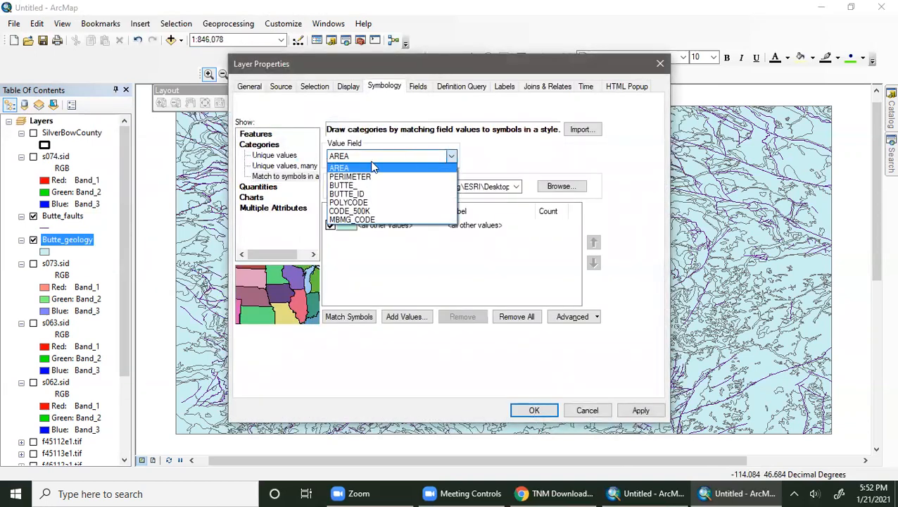
{"action": "left_click", "coordinate": [363, 220]}
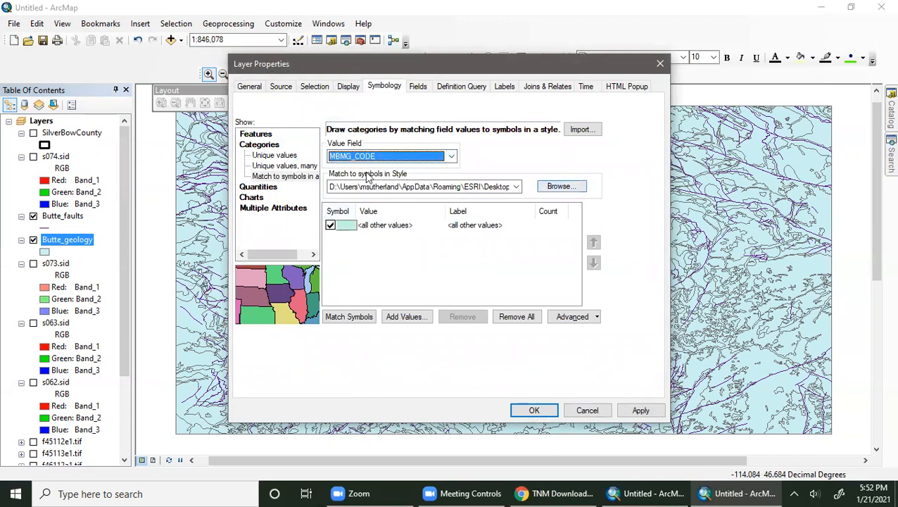
Load MBMG.style from the 1-21-21 folder on the Desktop as the style for matching the geology symbols.
{"action": "left_click", "coordinate": [559, 188]}
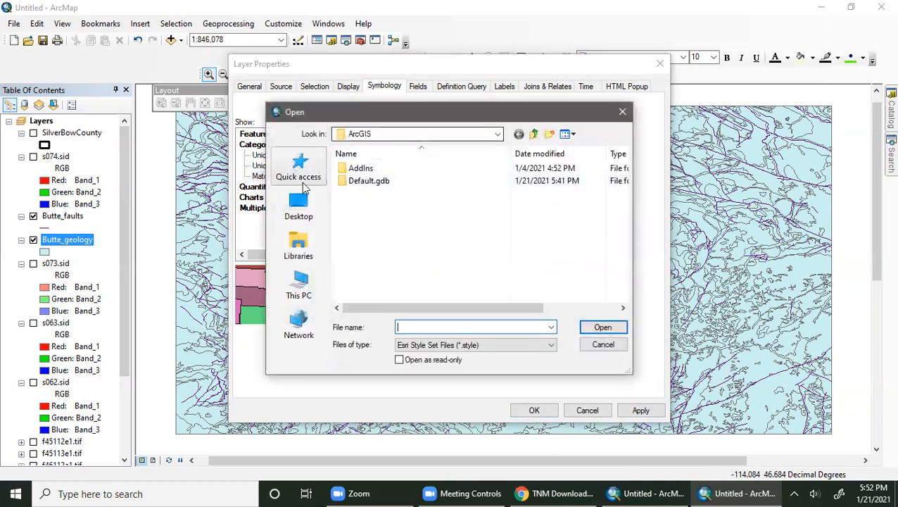
{"action": "left_click", "coordinate": [297, 248]}
{"action": "left_click", "coordinate": [299, 206]}
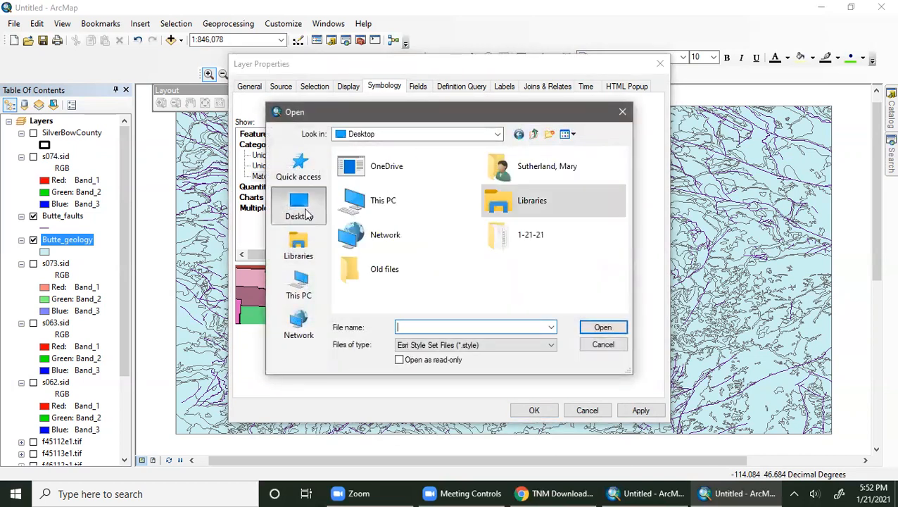
{"action": "double_click", "coordinate": [524, 235]}
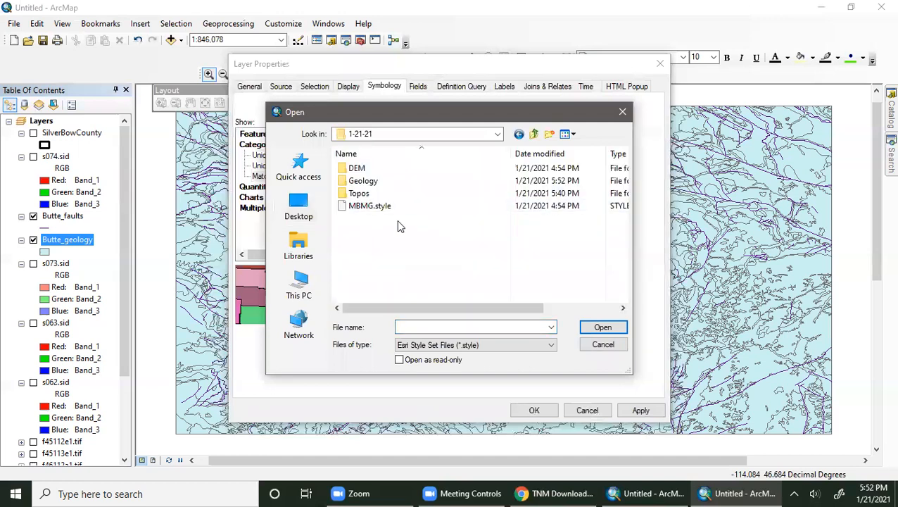
{"action": "left_click", "coordinate": [371, 208]}
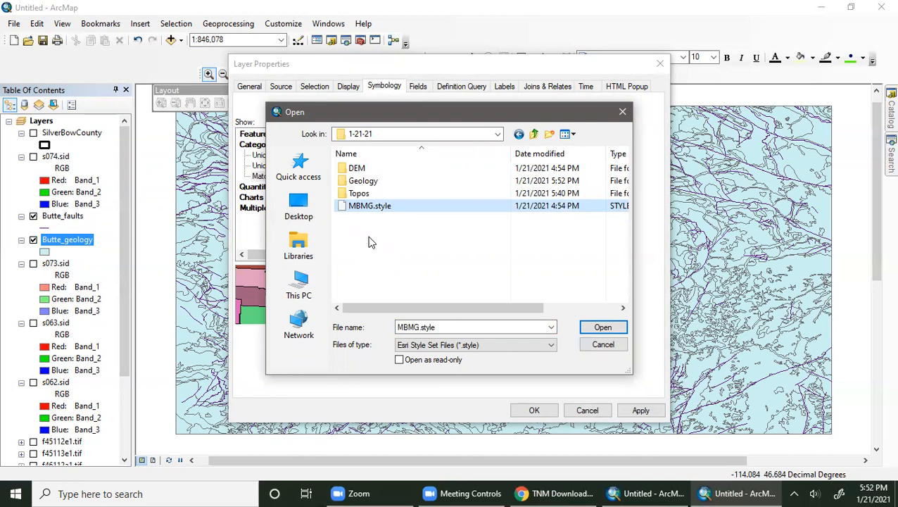
{"action": "left_click", "coordinate": [600, 328]}
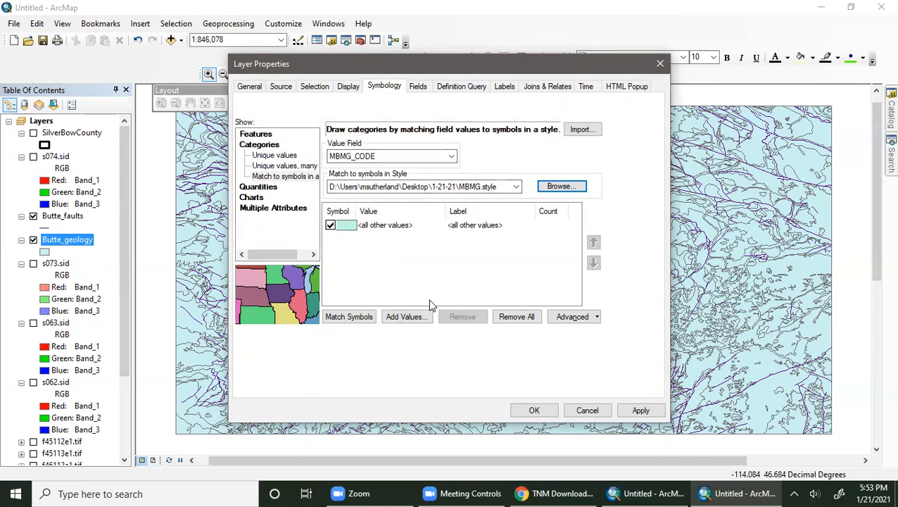
Match the geology units to the style's symbols, exclude all other values, and apply the symbology to Butte_geology.
{"action": "left_click", "coordinate": [357, 317]}
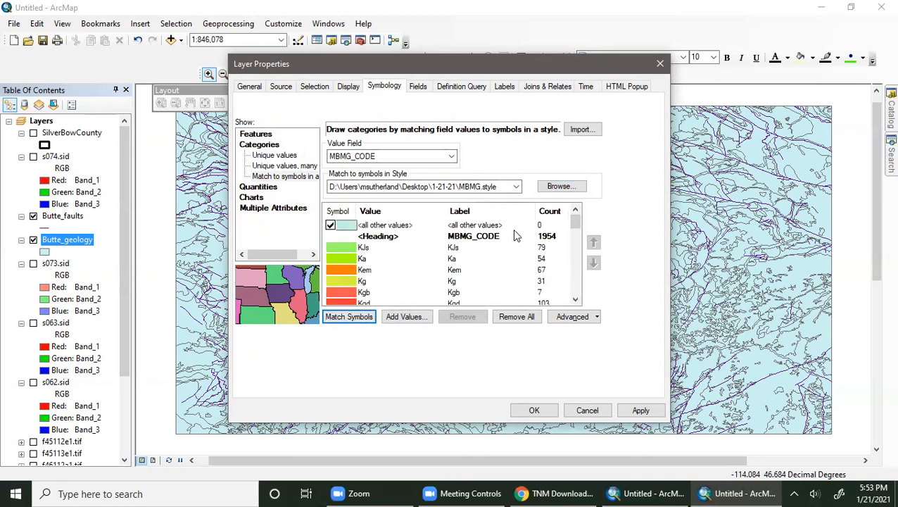
{"action": "mouse_move", "coordinate": [574, 224]}
{"action": "left_mouse_down"}
{"action": "mouse_move", "coordinate": [583, 305]}
{"action": "mouse_move", "coordinate": [576, 220]}
{"action": "left_mouse_up"}
{"action": "left_click", "coordinate": [330, 225]}
{"action": "left_click", "coordinate": [641, 411]}
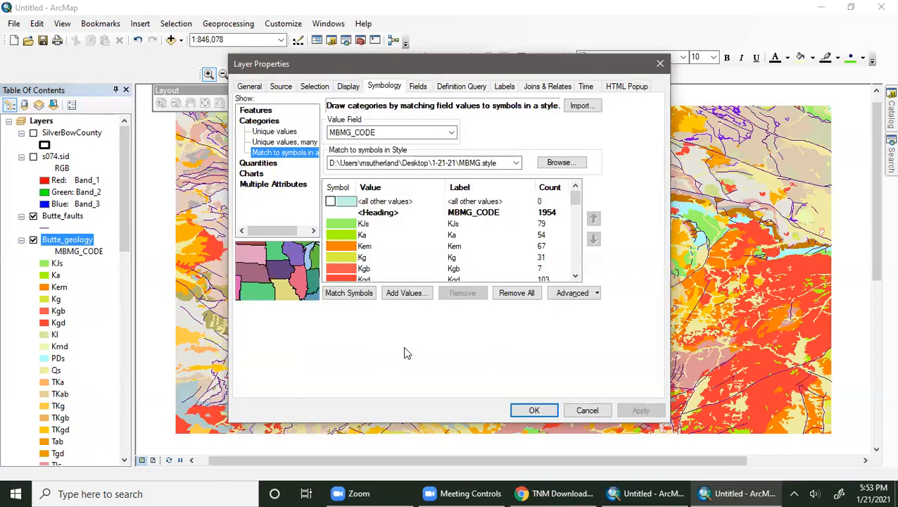
{"action": "left_click", "coordinate": [534, 411]}
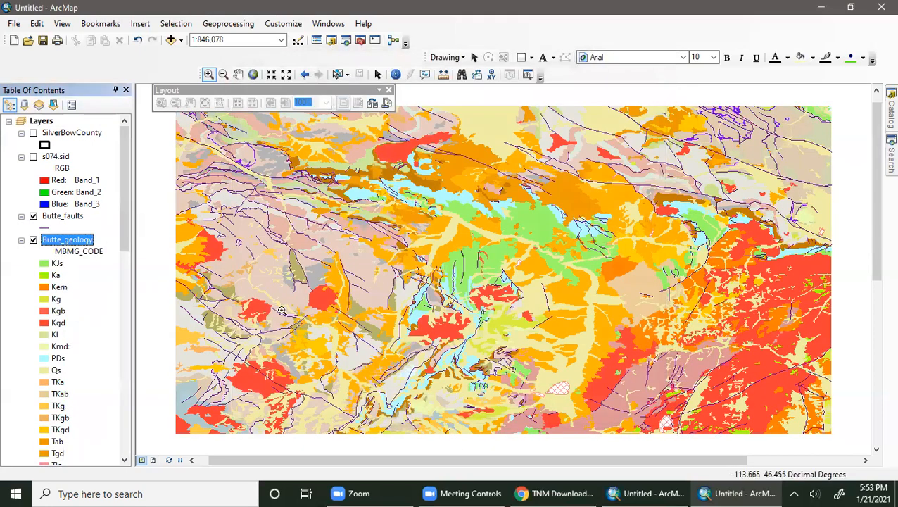
Examine the symbolized geology map at 1:1,250,000 and look through its list of MBMG_CODE units.
{"action": "scroll", "coordinate": [596, 347], "scroll_direction": "up", "scroll_amount": 2}
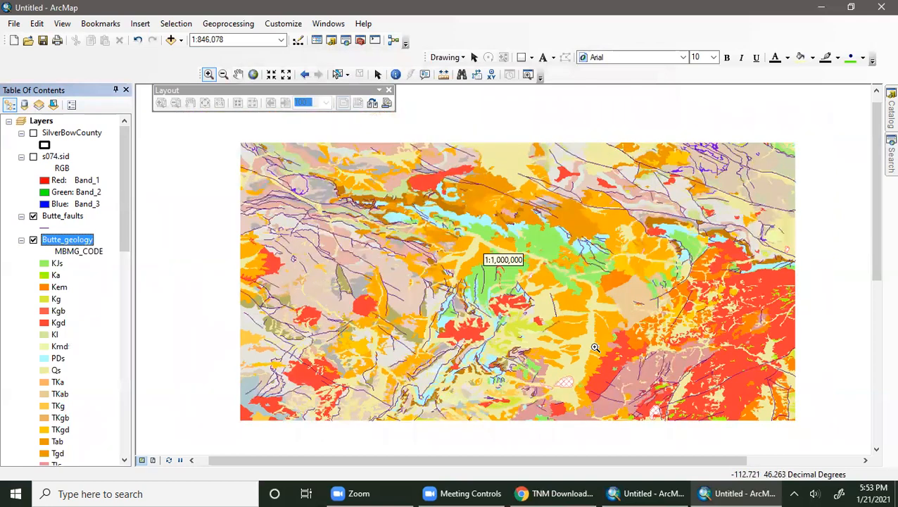
{"action": "scroll", "coordinate": [595, 347], "scroll_direction": "up", "scroll_amount": 1}
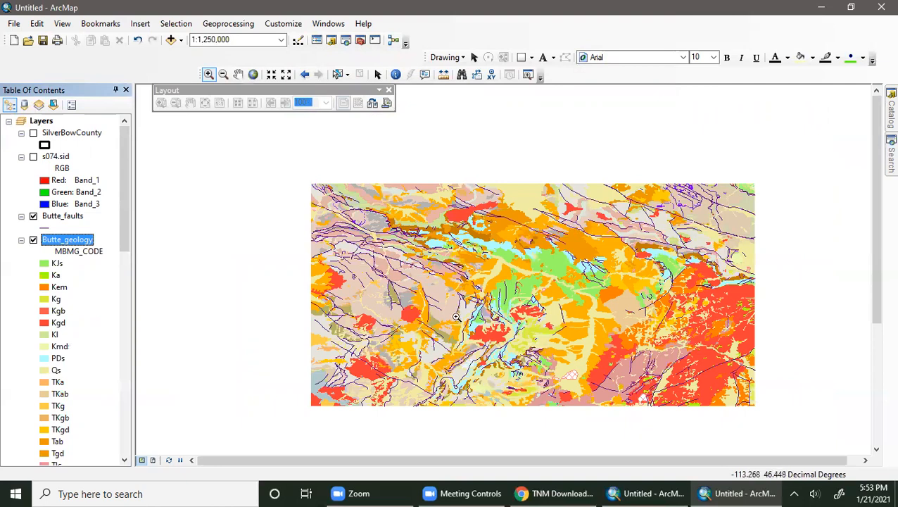
{"action": "scroll", "coordinate": [76, 347], "scroll_direction": "down", "scroll_amount": 2}
{"action": "scroll", "coordinate": [75, 347], "scroll_direction": "down", "scroll_amount": 6}
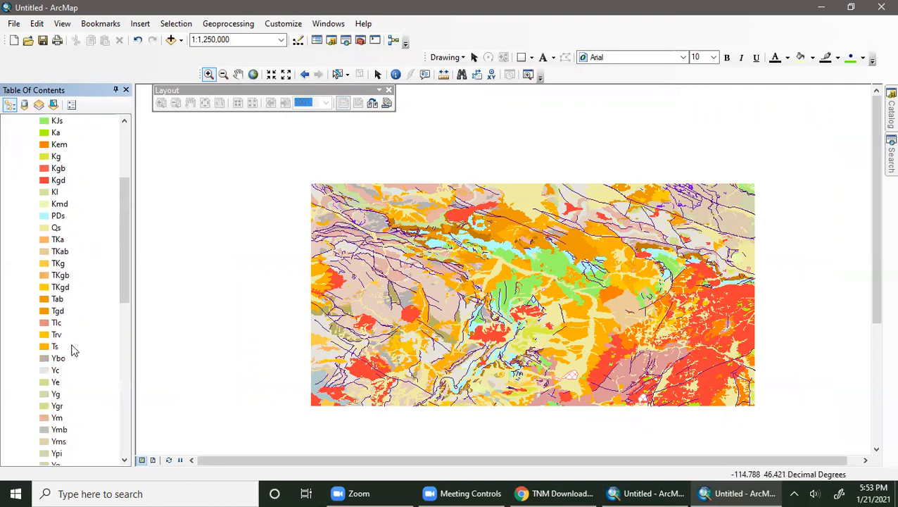
{"action": "scroll", "coordinate": [75, 350], "scroll_direction": "up", "scroll_amount": 8}
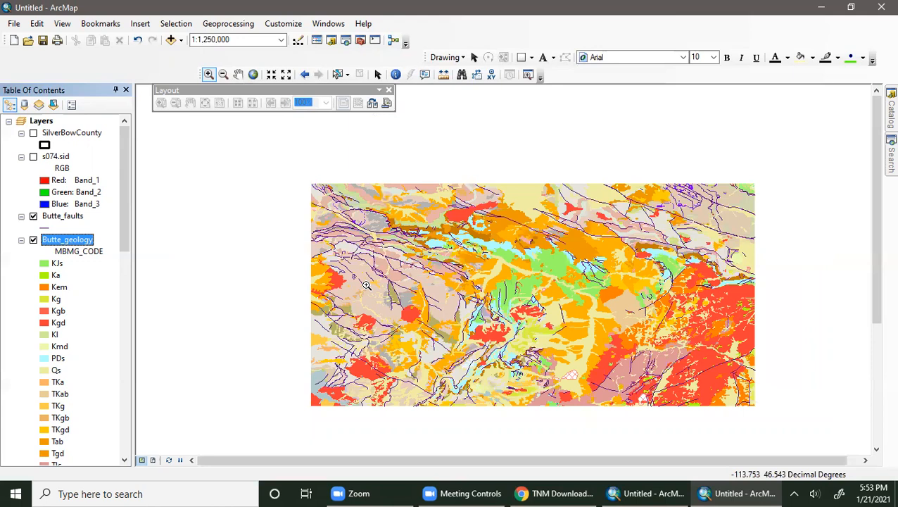
Examine the ARCCODE field in the Butte_faults attribute table, then close the table.
{"action": "left_click", "coordinate": [64, 216]}
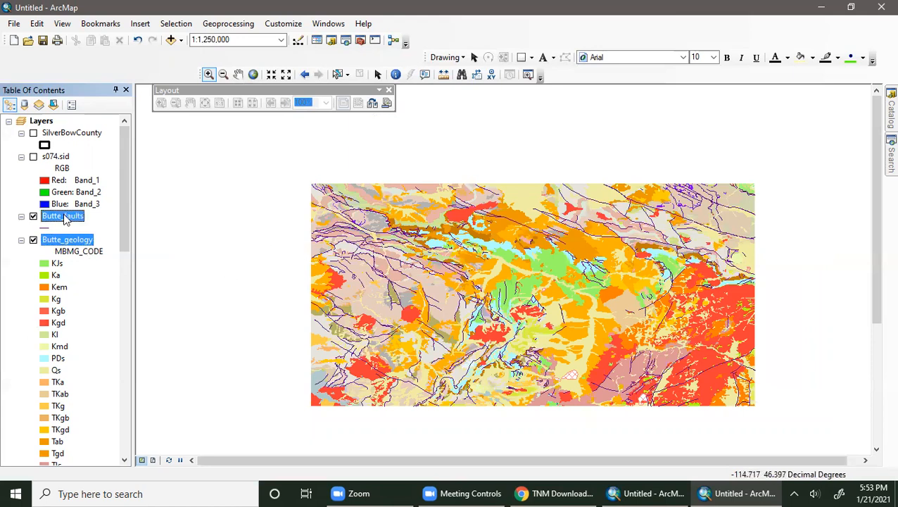
{"action": "right_click", "coordinate": [64, 216]}
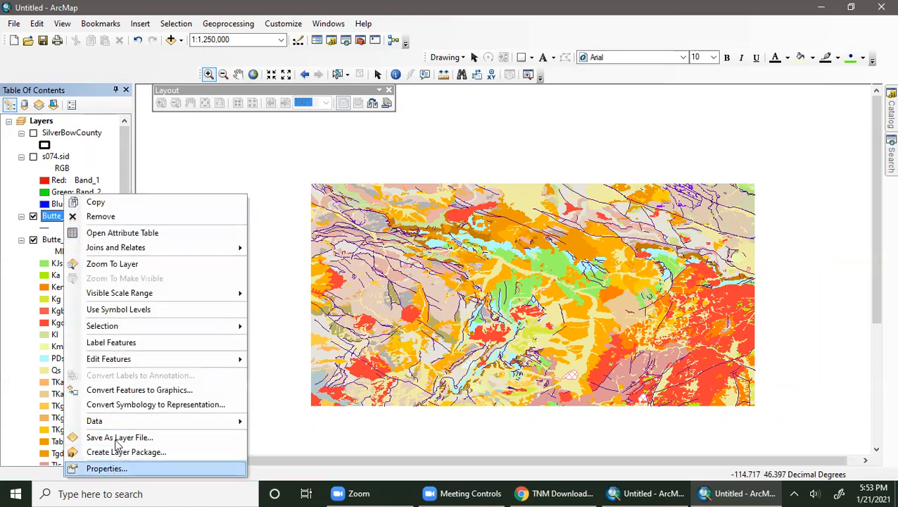
{"action": "left_click", "coordinate": [114, 233]}
{"action": "left_click", "coordinate": [457, 110]}
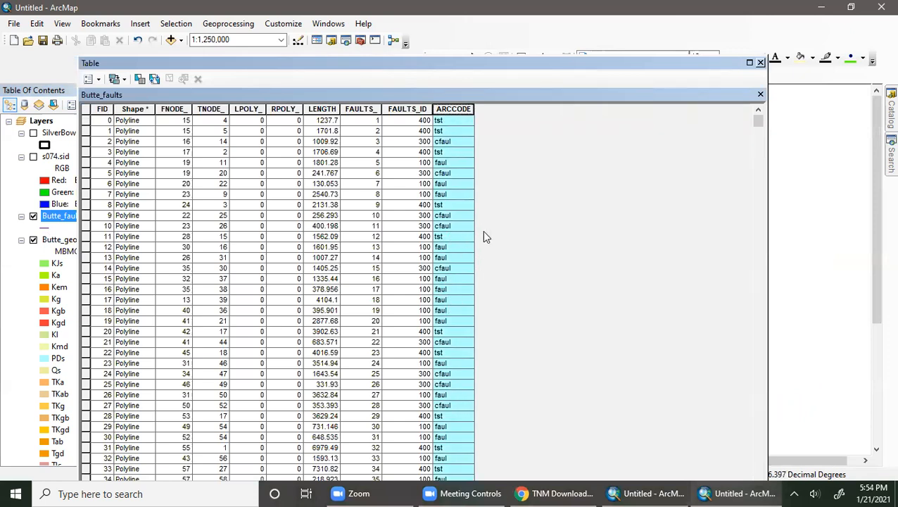
{"action": "left_click", "coordinate": [760, 62]}
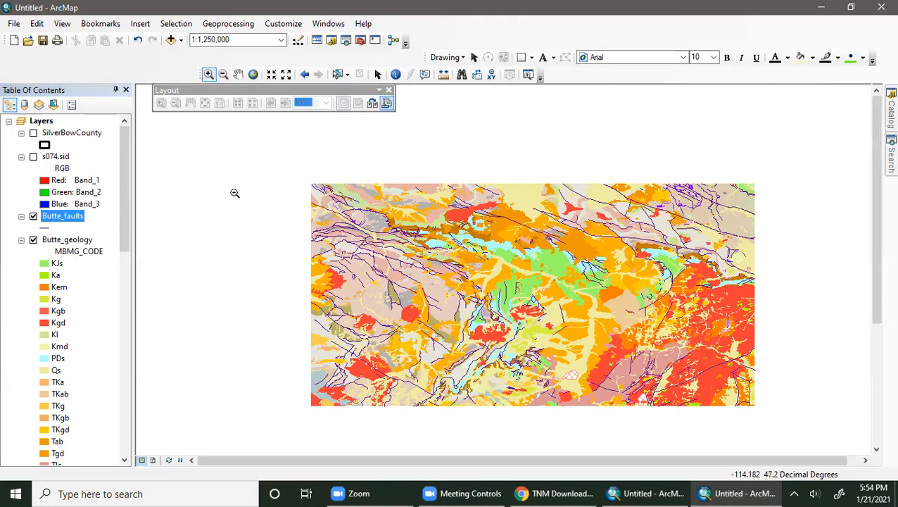
Set the Butte_faults symbology to match symbols in a style, using ARCCODE as the value field.
{"action": "right_click", "coordinate": [73, 219]}
{"action": "left_click", "coordinate": [115, 468]}
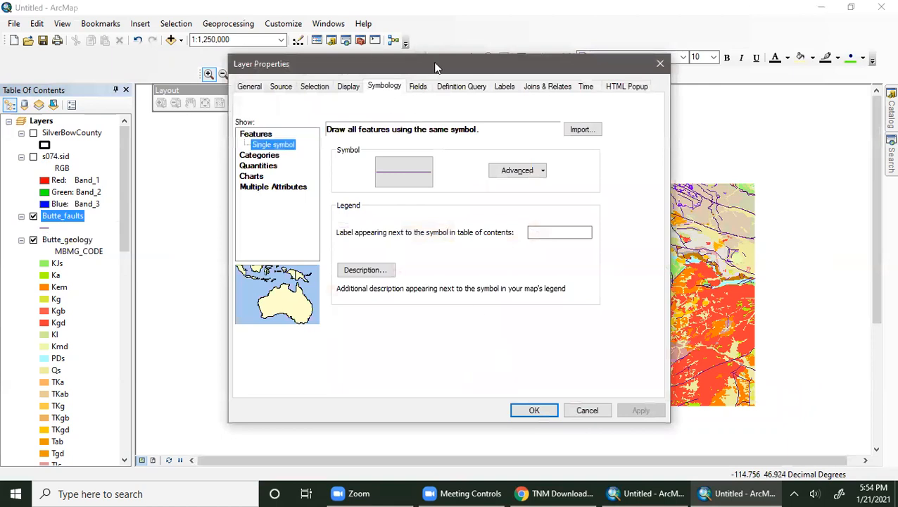
{"action": "left_click", "coordinate": [262, 156]}
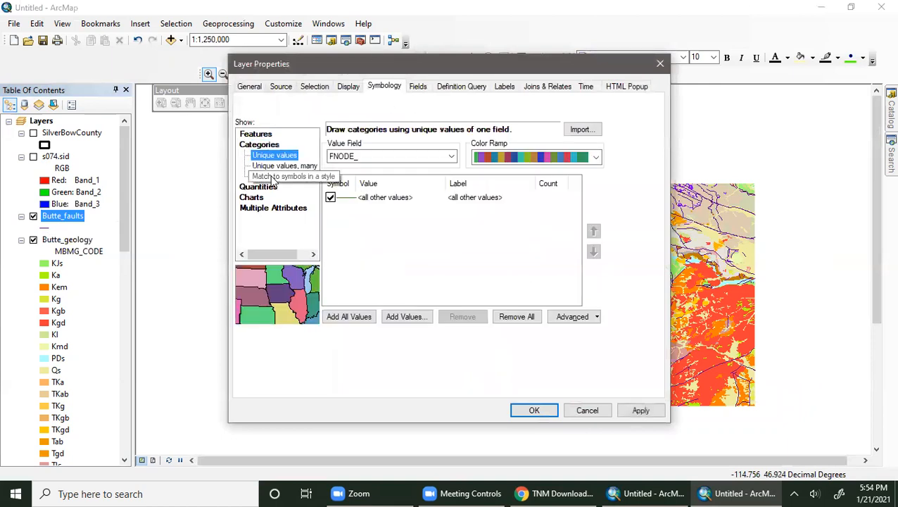
{"action": "left_click", "coordinate": [281, 176]}
{"action": "left_click", "coordinate": [444, 157]}
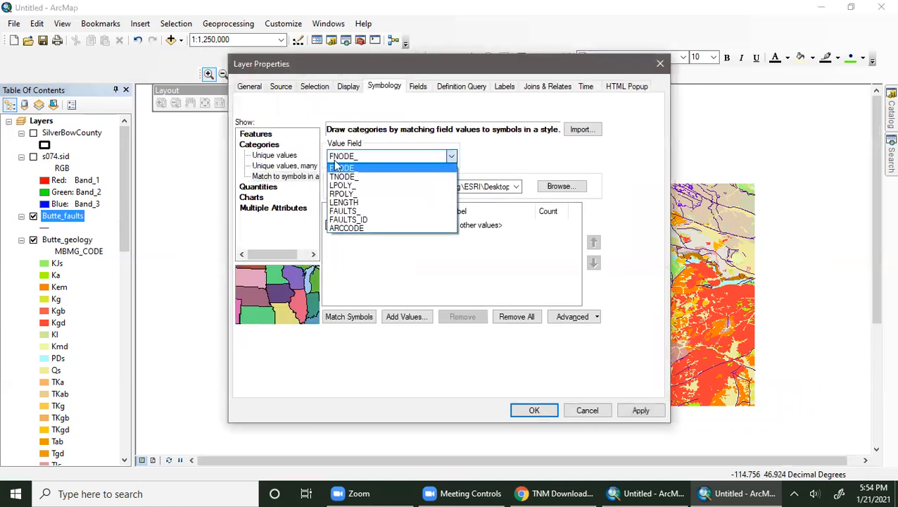
{"action": "left_click", "coordinate": [356, 225]}
Load MBMG.style from the 1-21-21 folder and match the fault ARCCODE values to its symbols.
{"action": "left_click", "coordinate": [558, 188]}
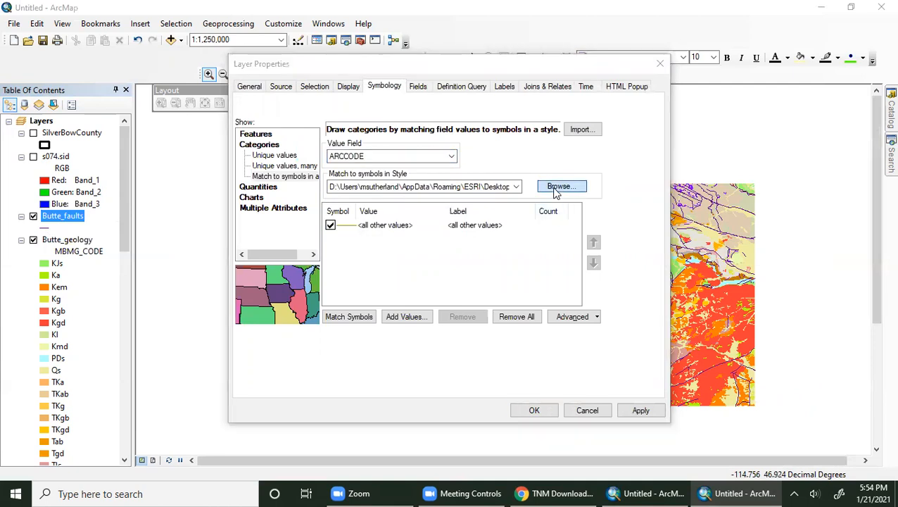
{"action": "left_click", "coordinate": [375, 207]}
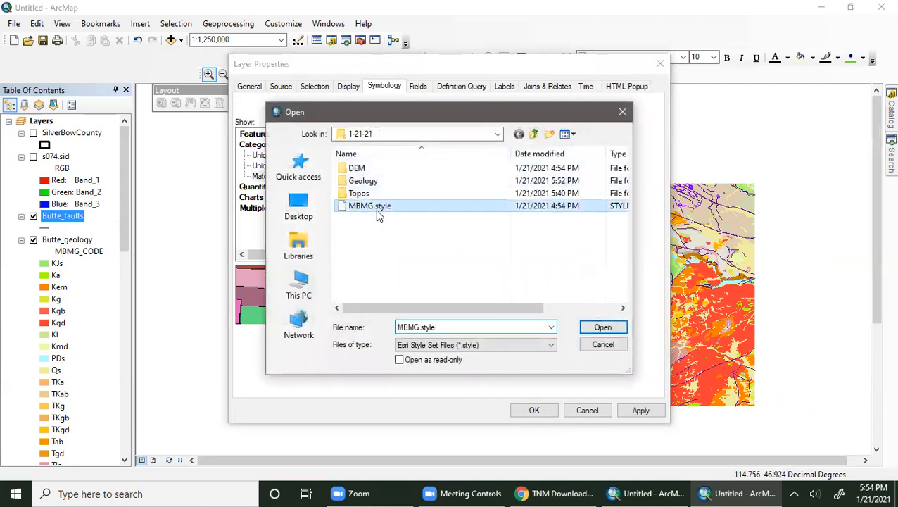
{"action": "left_click", "coordinate": [622, 328]}
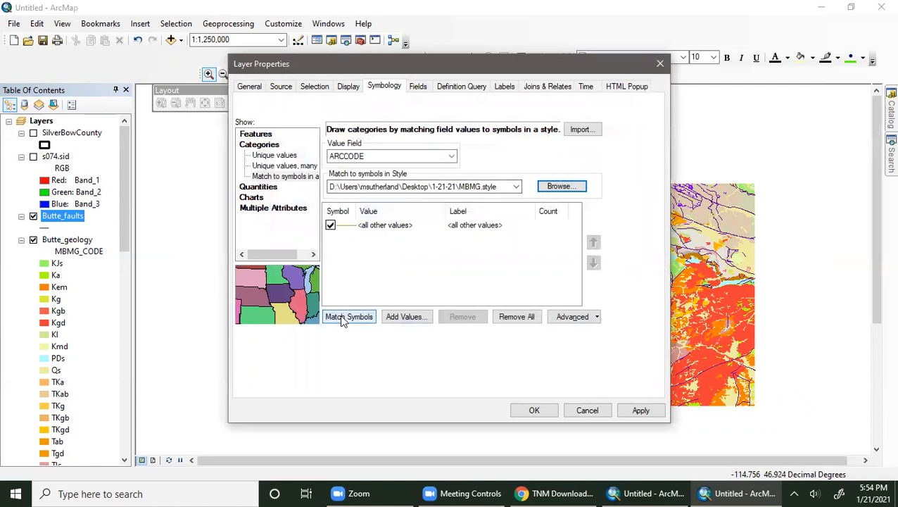
{"action": "left_click", "coordinate": [342, 318]}
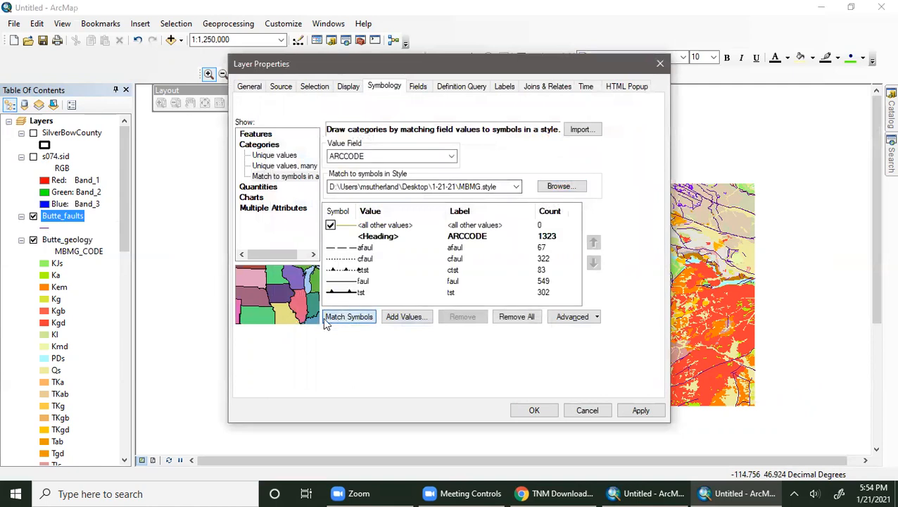
Exclude all other values from the fault symbology and apply it to Butte_faults.
{"action": "left_click", "coordinate": [329, 225]}
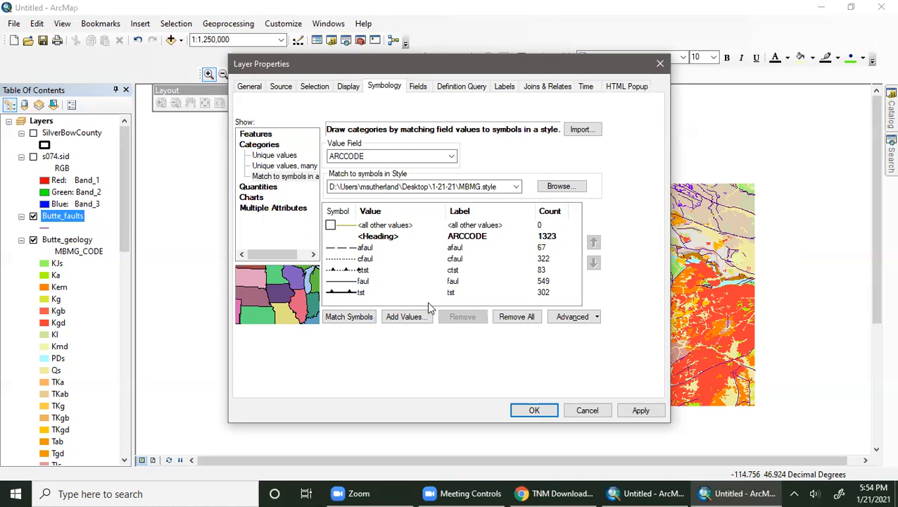
{"action": "left_click", "coordinate": [642, 412]}
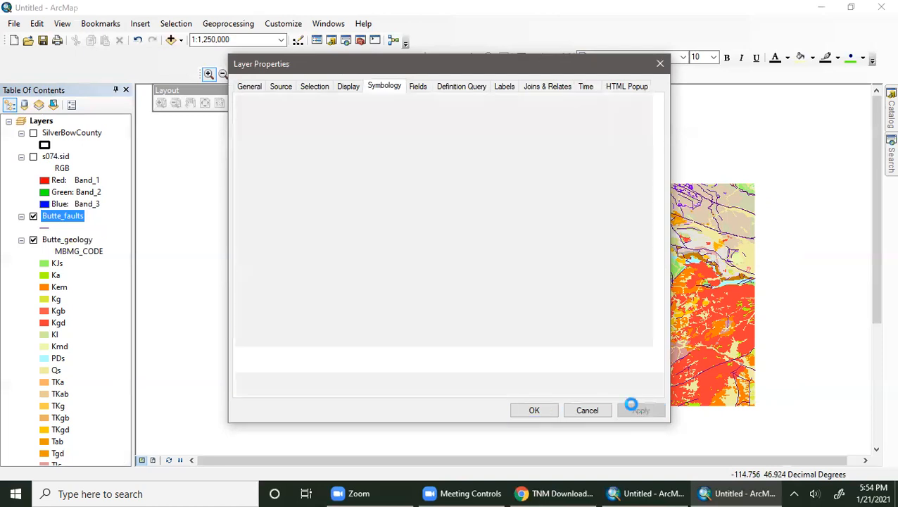
{"action": "left_click", "coordinate": [536, 410]}
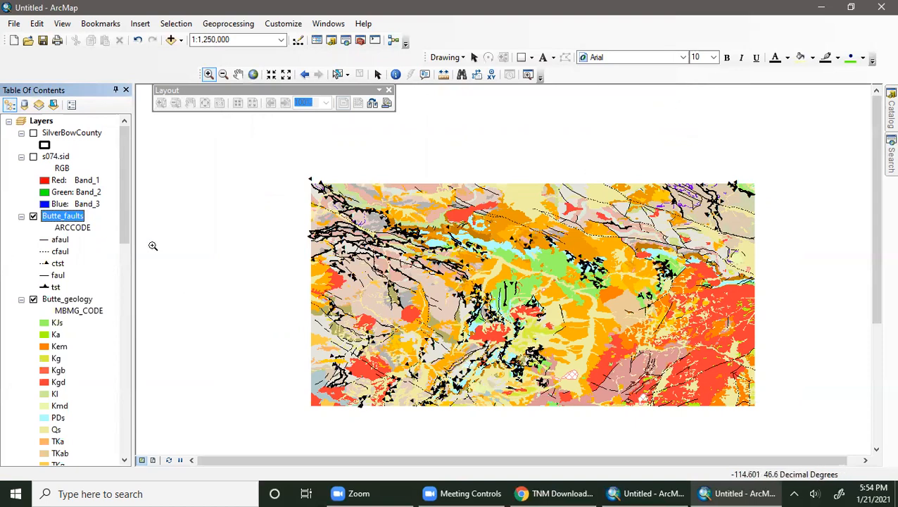
Show the SilverBowCounty outline and add the Butte_south_faults and Butte_south_geology layers to the map.
{"action": "left_click", "coordinate": [33, 134]}
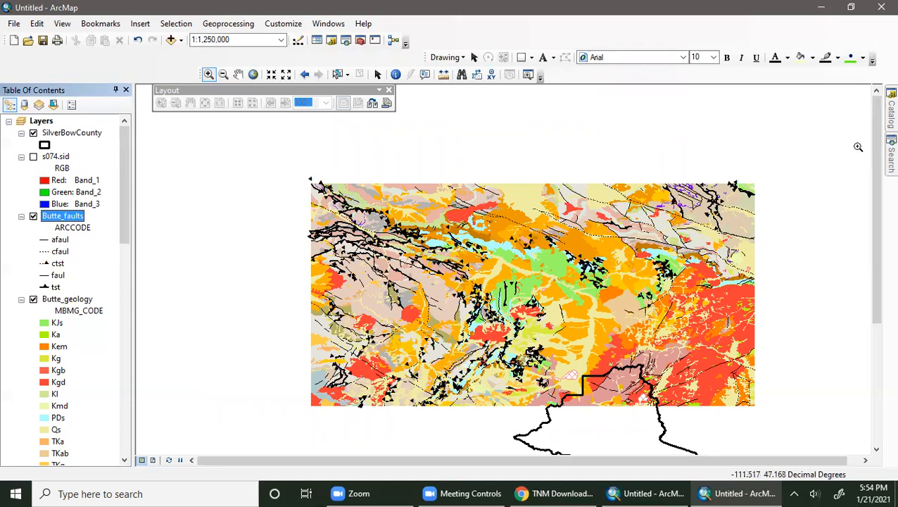
{"action": "left_click", "coordinate": [890, 113]}
{"action": "left_click_drag", "start_coordinate": [792, 293], "coordinate": [85, 211]}
{"action": "left_click_drag", "start_coordinate": [824, 305], "coordinate": [71, 226]}
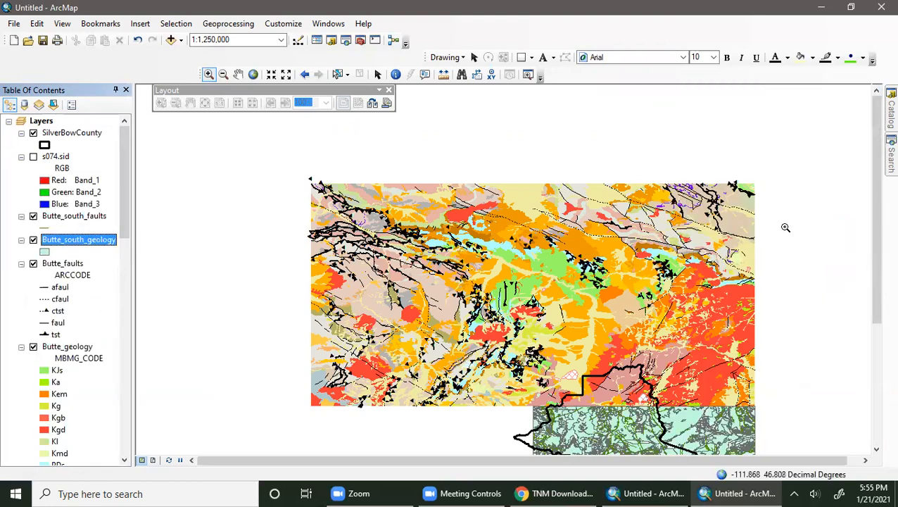
Examine the extent of the Butte_south layers relative to the symbolized Butte geology at 1:1,500,000.
{"action": "left_click_drag", "start_coordinate": [877, 150], "coordinate": [876, 293]}
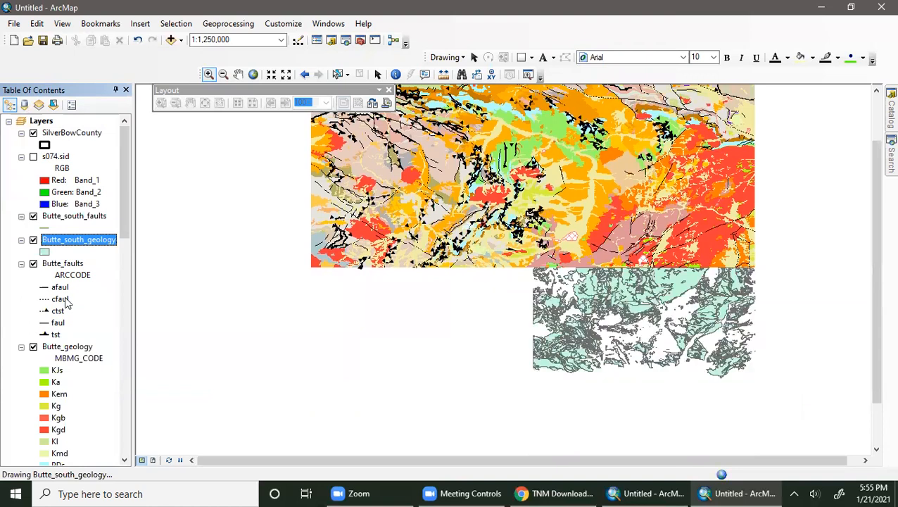
{"action": "right_click", "coordinate": [44, 253]}
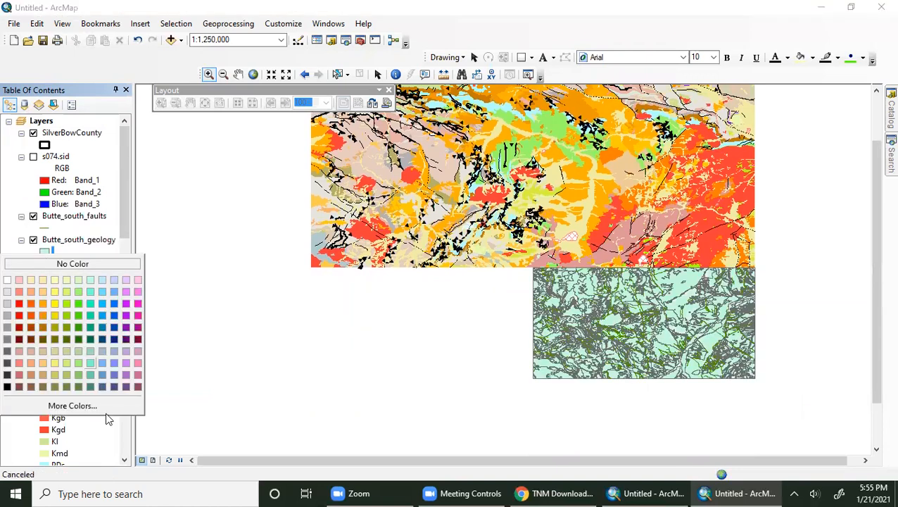
{"action": "left_click", "coordinate": [84, 265]}
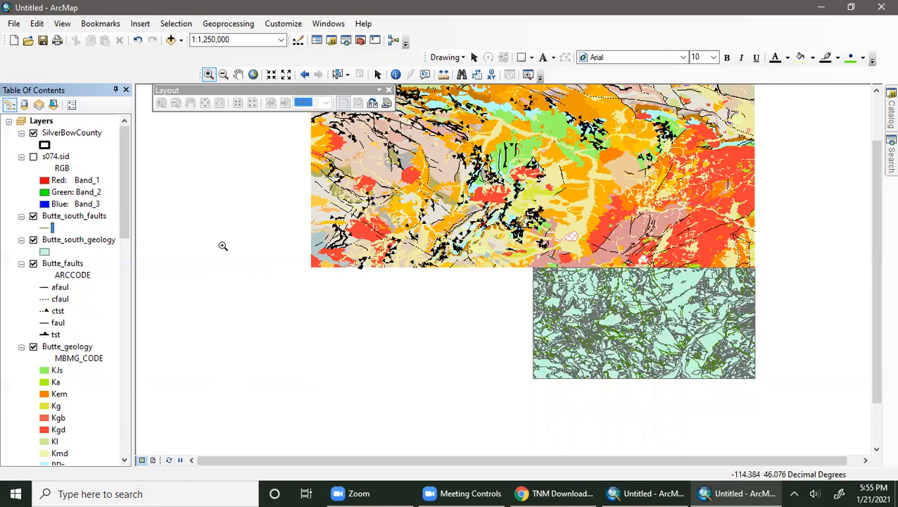
{"action": "scroll", "coordinate": [125, 263], "scroll_direction": "up", "scroll_amount": 1}
{"action": "left_click_drag", "start_coordinate": [118, 206], "coordinate": [119, 169]}
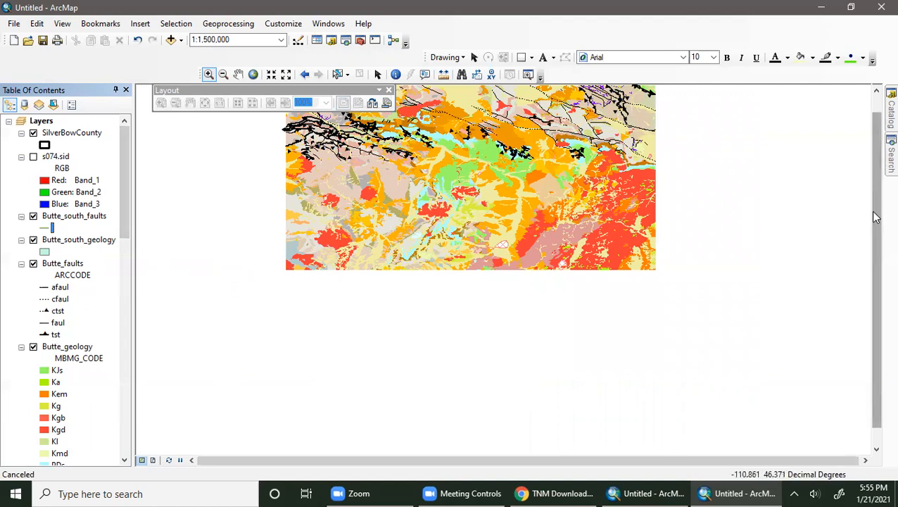
{"action": "left_click_drag", "start_coordinate": [870, 210], "coordinate": [870, 176]}
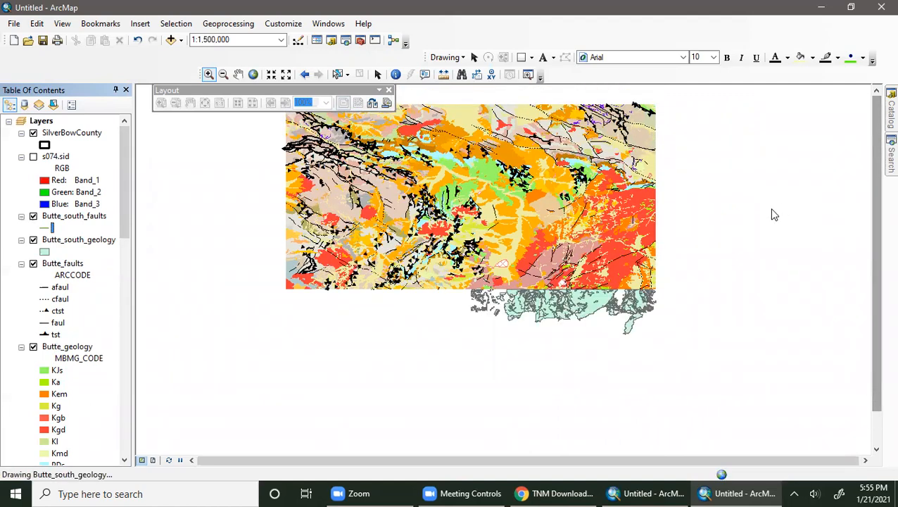